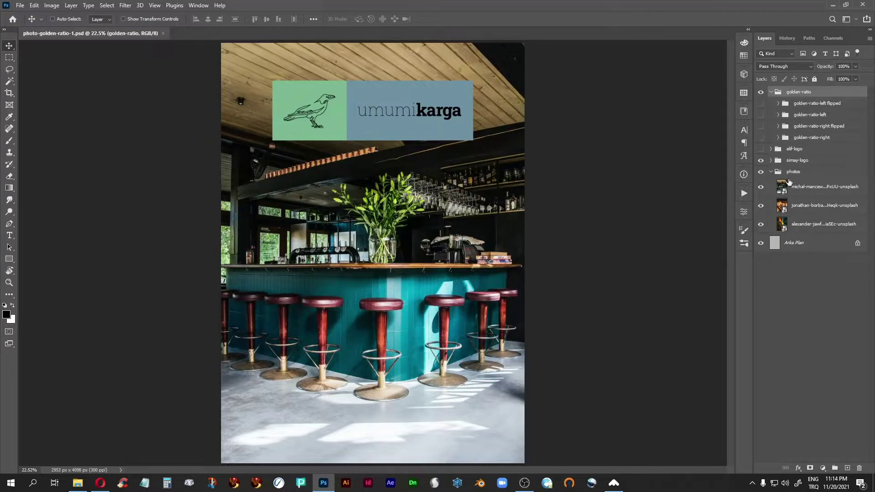
Step: Preview the bar, burger and bottle photos by temporarily hiding the upper two photo layers and showing them again
{"action": "left_click", "coordinate": [761, 188]}
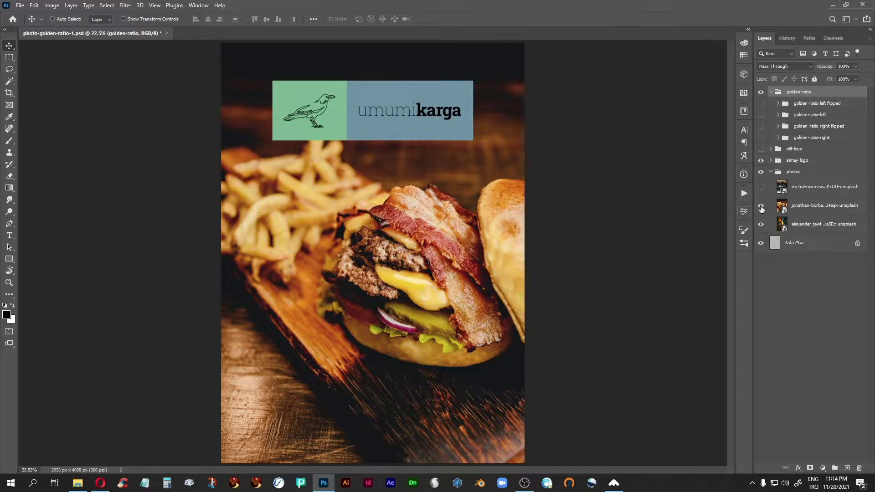
{"action": "left_click", "coordinate": [761, 206]}
{"action": "left_click", "coordinate": [761, 206]}
{"action": "left_click", "coordinate": [761, 188]}
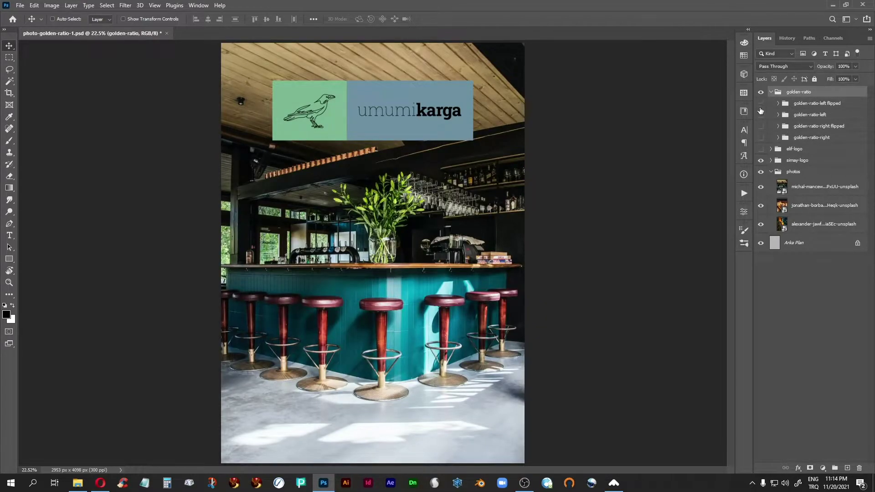
Step: Hide the photos group and display the four golden-ratio overlays one at a time, leaving only golden-ratio-right visible
{"action": "left_click", "coordinate": [761, 172]}
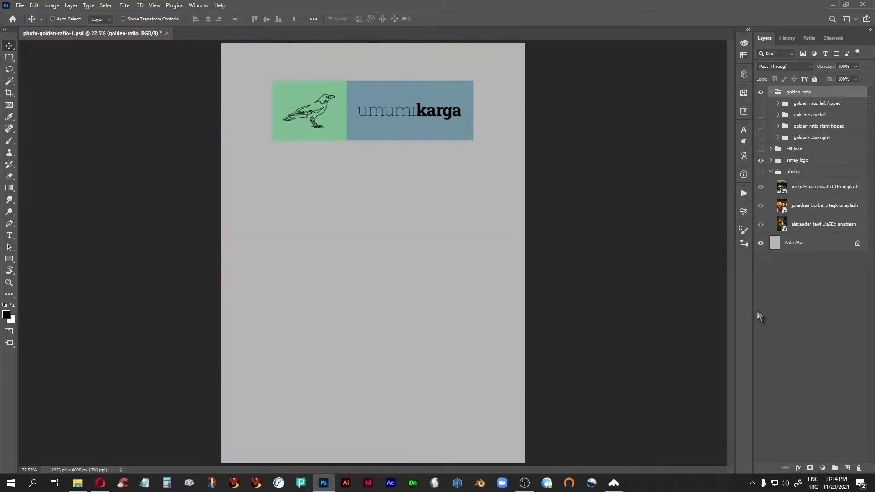
{"action": "left_click", "coordinate": [761, 104]}
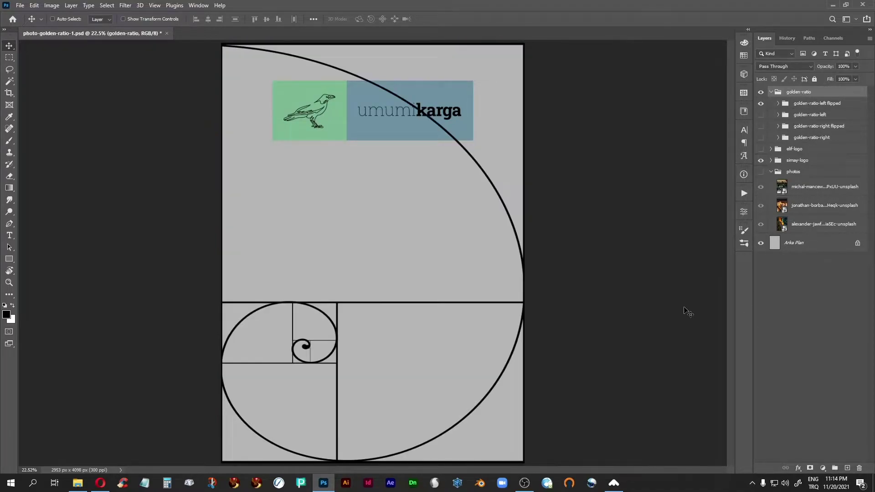
{"action": "left_click", "coordinate": [760, 104]}
{"action": "left_click", "coordinate": [760, 115]}
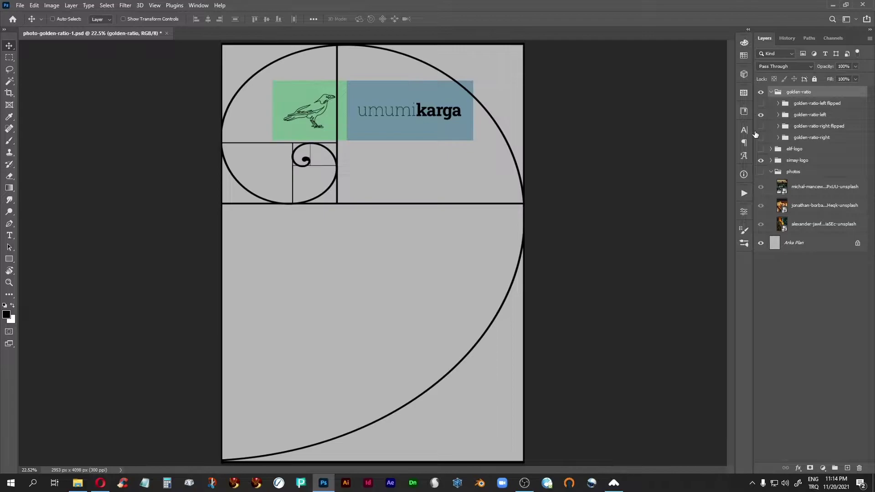
{"action": "left_click", "coordinate": [761, 115]}
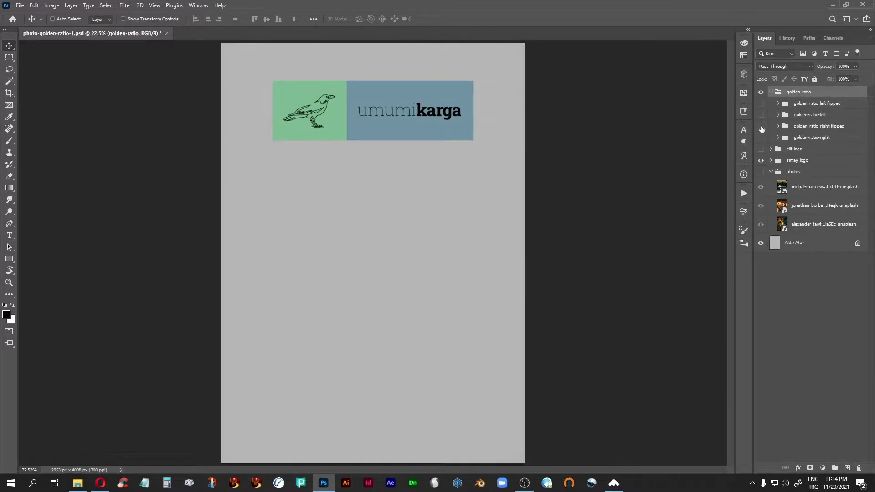
{"action": "left_click", "coordinate": [761, 127]}
{"action": "left_click", "coordinate": [761, 127]}
{"action": "left_click", "coordinate": [761, 139]}
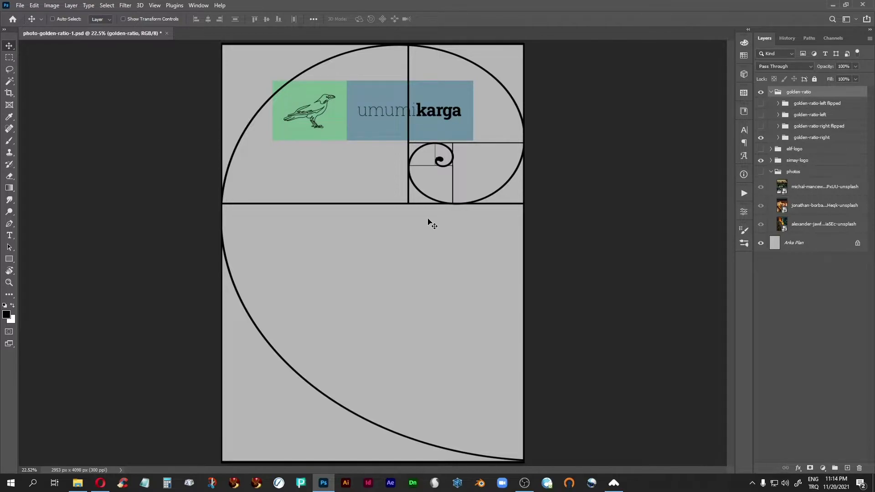
Step: Switch to Illustrator, expand layer1 of FakeRealLogSpiral.svg, and select and copy the red spiral
{"action": "key", "text": "alt+Tab"}
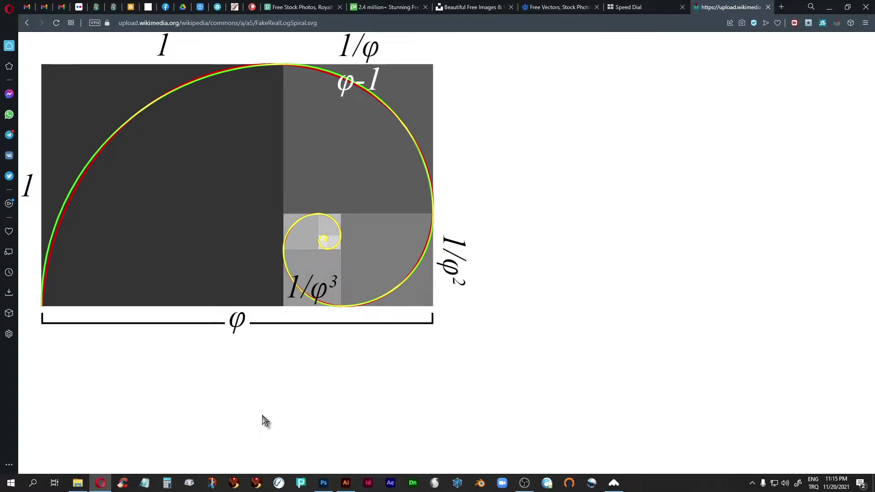
{"action": "left_click", "coordinate": [345, 484]}
{"action": "left_click", "coordinate": [769, 52]}
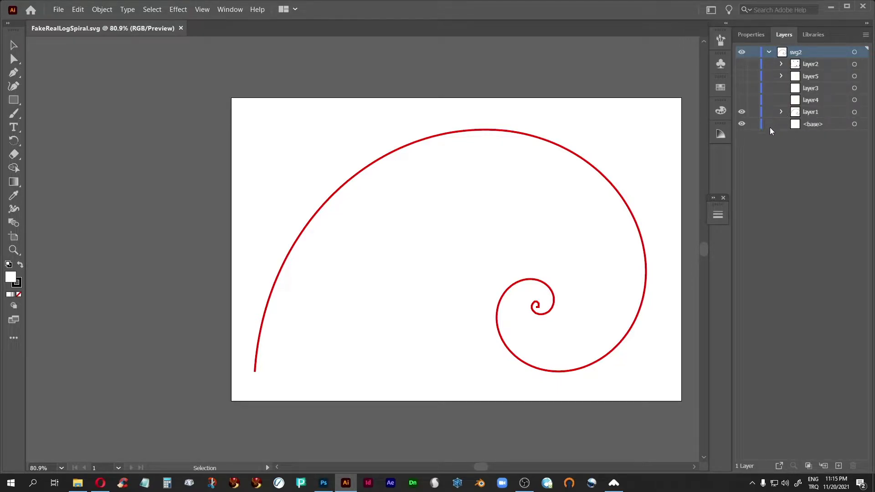
{"action": "left_click", "coordinate": [782, 113]}
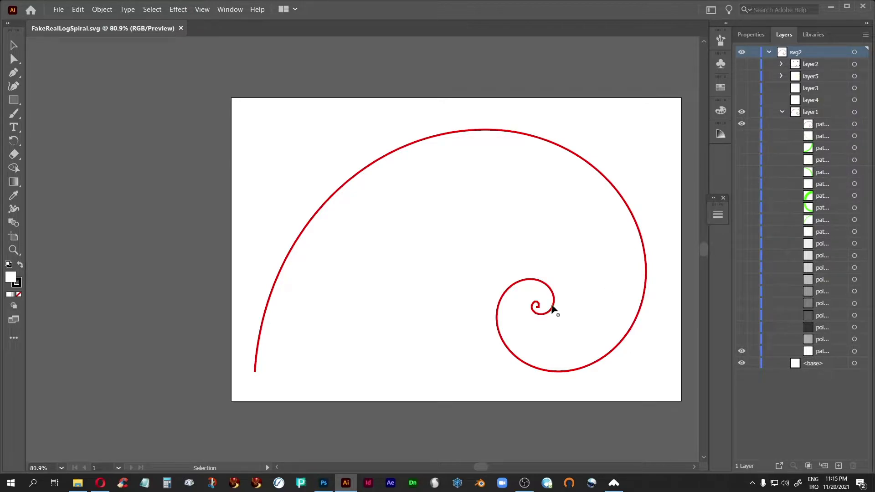
{"action": "left_click", "coordinate": [537, 370]}
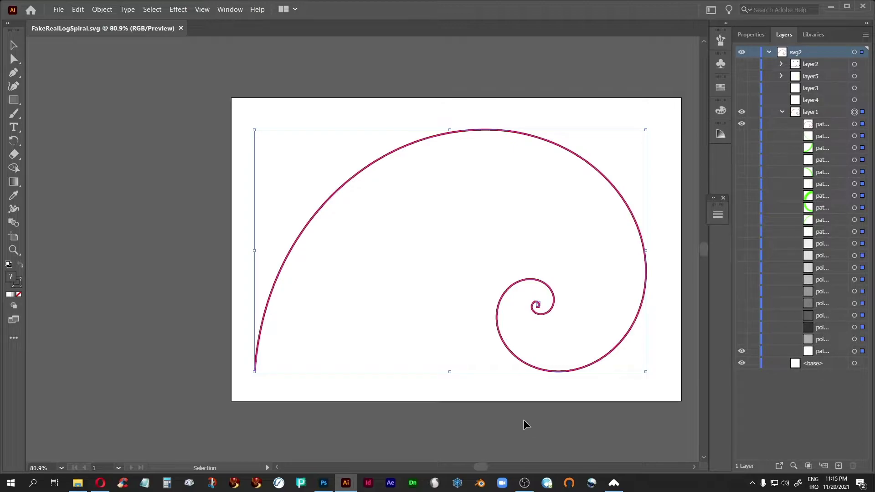
Step: Switch to Photoshop and paste the spiral as a smart object above the golden-ratio-left flipped group
{"action": "left_click", "coordinate": [323, 483]}
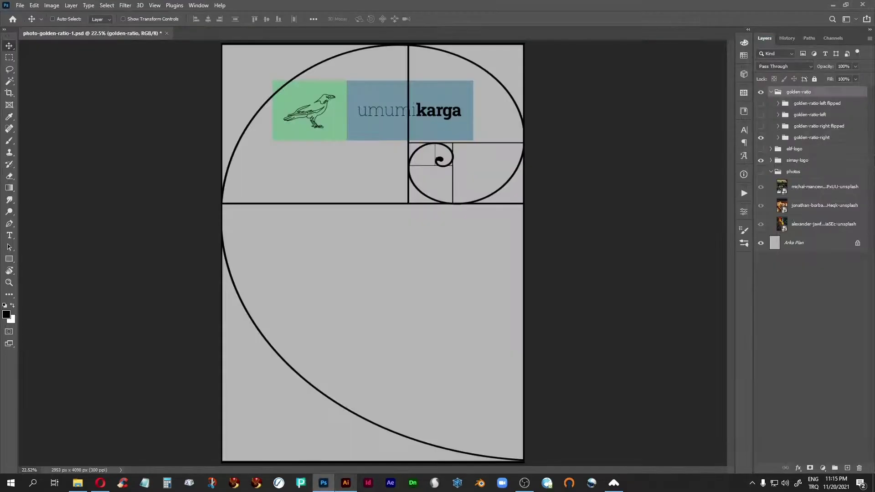
{"action": "left_click", "coordinate": [812, 104]}
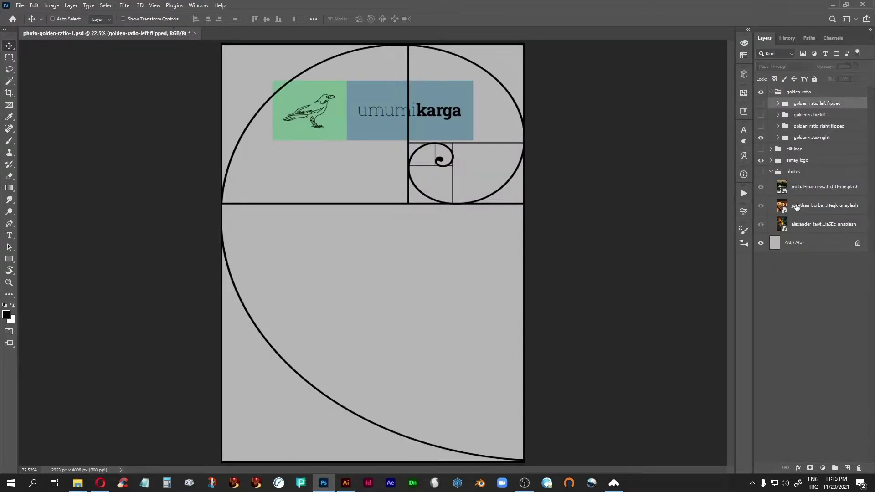
{"action": "key", "text": "ctrl+v"}
{"action": "key", "text": "Return"}
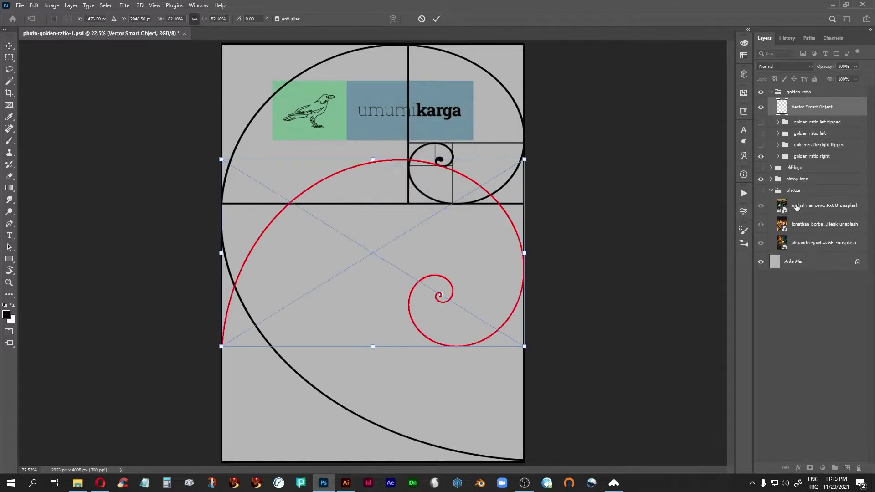
Step: Compare the spiral with golden-ratio-right by rotating it -90° and stretching it to the canvas edges, and delete its layer
{"action": "left_click_drag", "start_coordinate": [498, 146], "coordinate": [258, 129]}
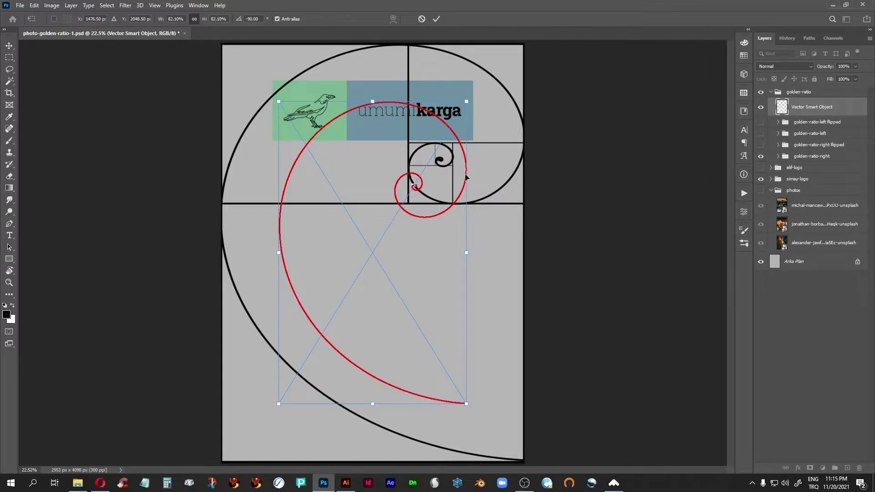
{"action": "left_click_drag", "start_coordinate": [466, 101], "coordinate": [505, 48]}
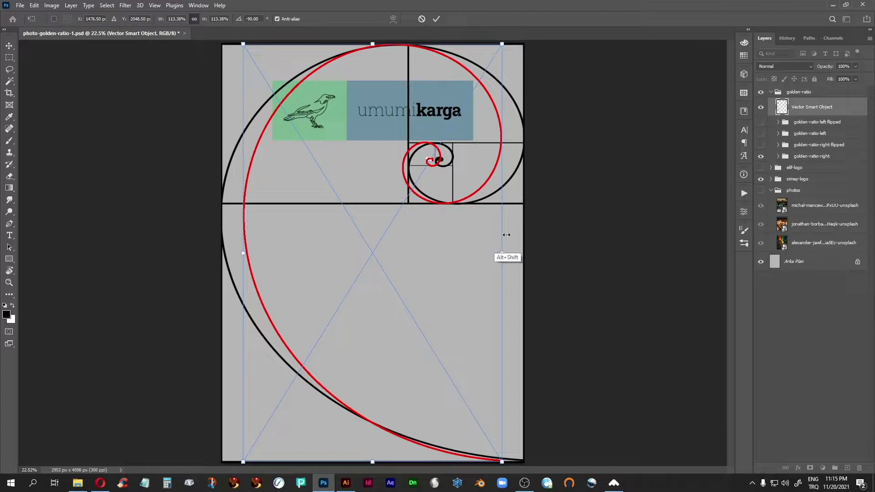
{"action": "left_click_drag", "start_coordinate": [511, 252], "coordinate": [527, 251]}
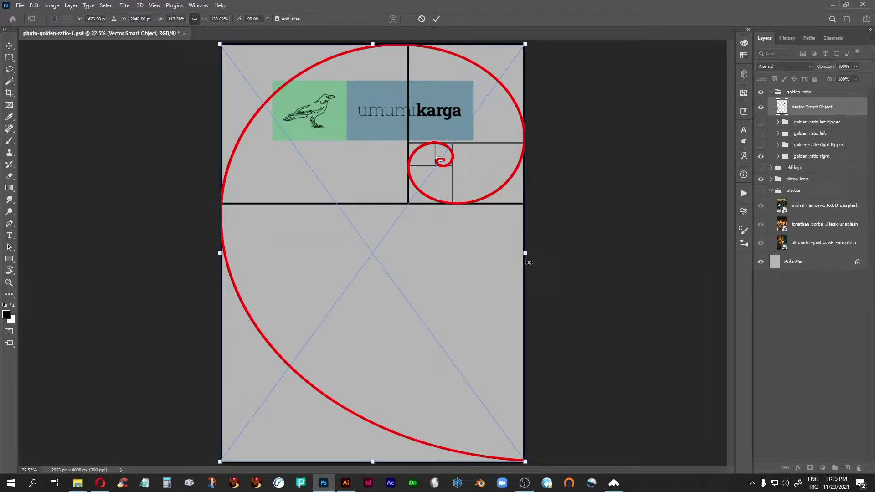
{"action": "key", "text": "Return"}
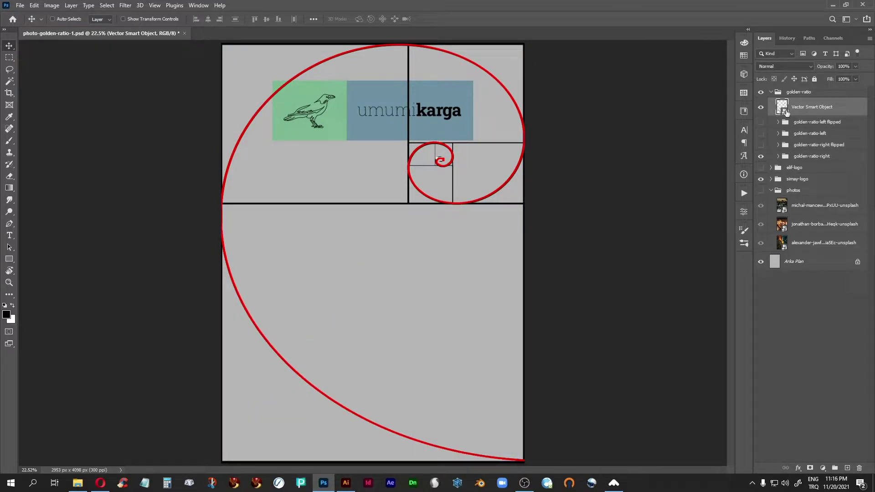
{"action": "left_click_drag", "start_coordinate": [842, 113], "coordinate": [859, 468]}
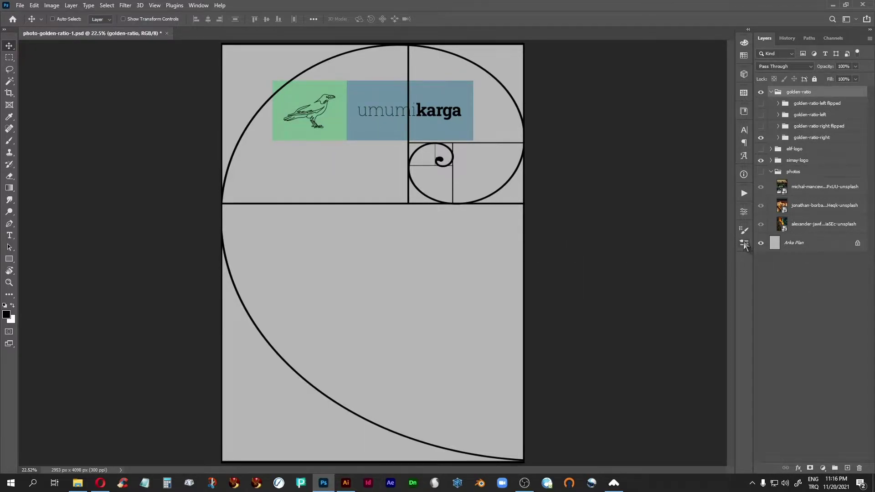
Step: Show the photos group and hide the bar photo to reveal the burger under the golden-ratio-right overlay
{"action": "left_click", "coordinate": [761, 172]}
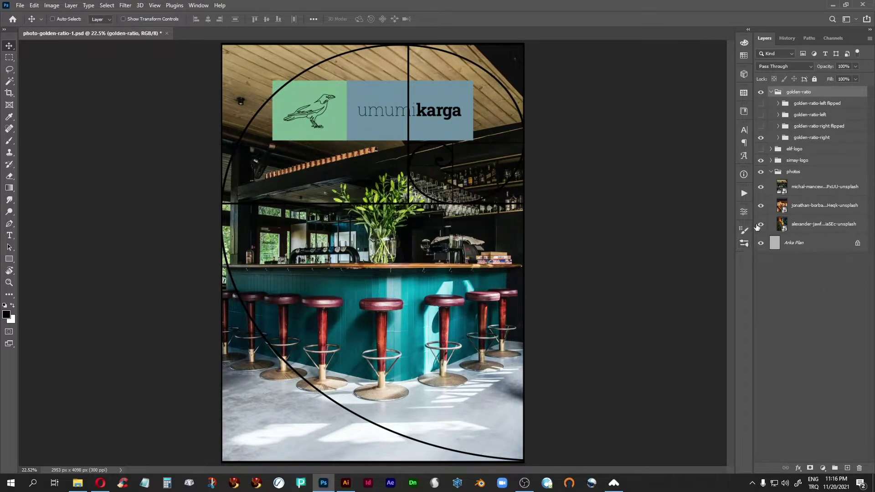
{"action": "left_click", "coordinate": [760, 187]}
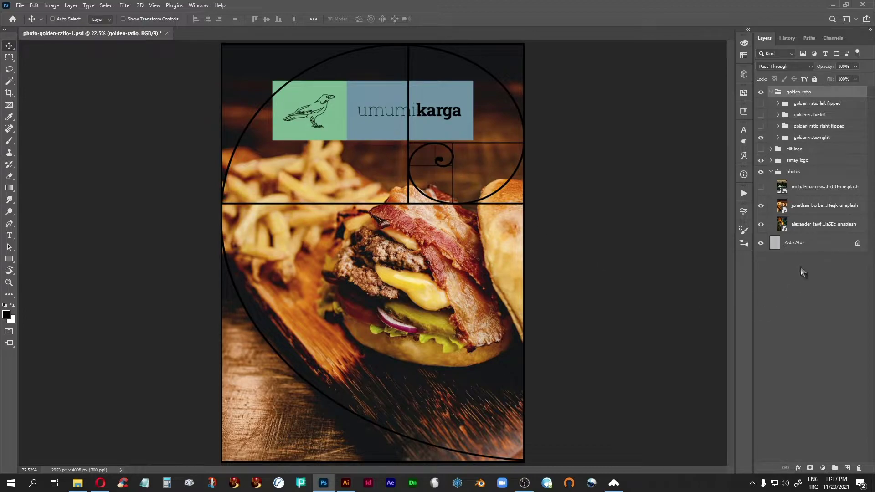
Step: Enlarge and reposition the burger photo so its bacon sits at the spiral's centre, checking it with and without the overlay
{"action": "left_click", "coordinate": [784, 207]}
{"action": "key", "text": "ctrl+minus"}
{"action": "key", "text": "ctrl+minus"}
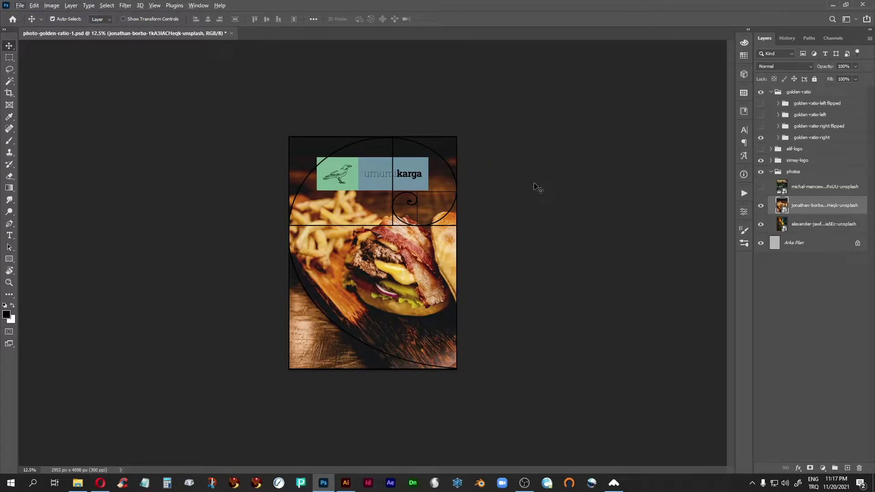
{"action": "key", "text": "ctrl+t"}
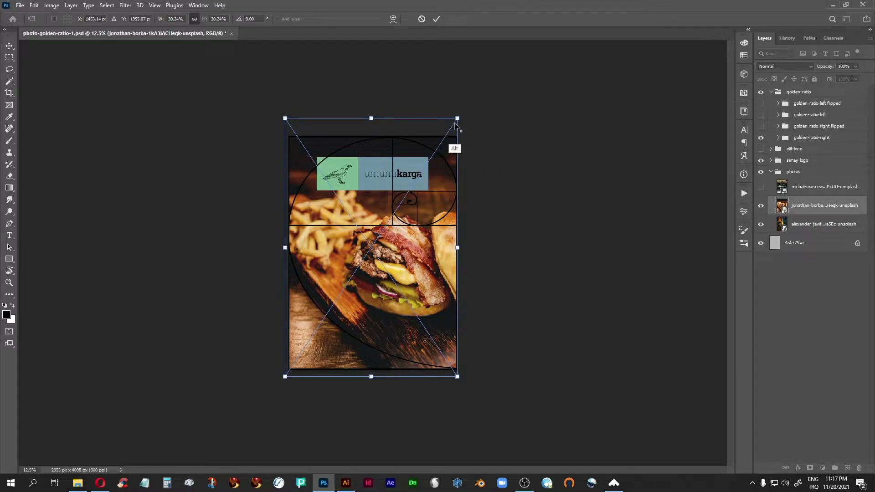
{"action": "left_click_drag", "start_coordinate": [458, 131], "coordinate": [513, 90]}
{"action": "left_click_drag", "start_coordinate": [417, 284], "coordinate": [424, 249]}
{"action": "key", "text": "Return"}
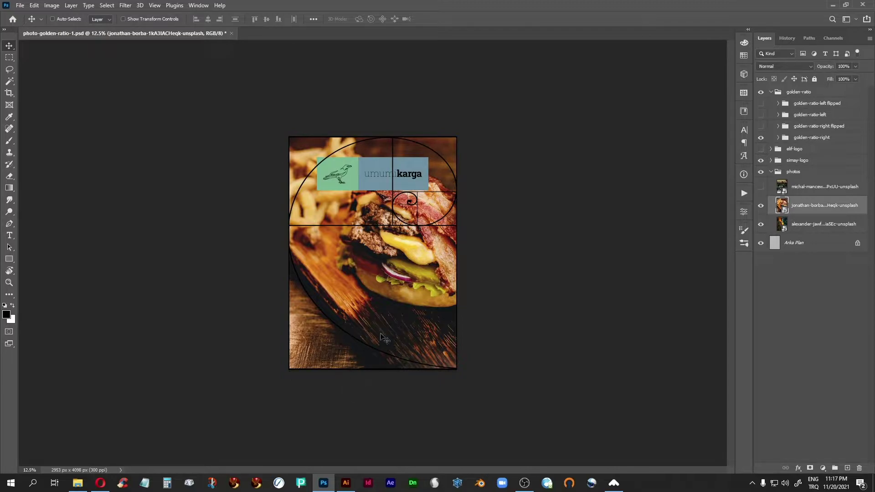
{"action": "key", "text": "ctrl+0"}
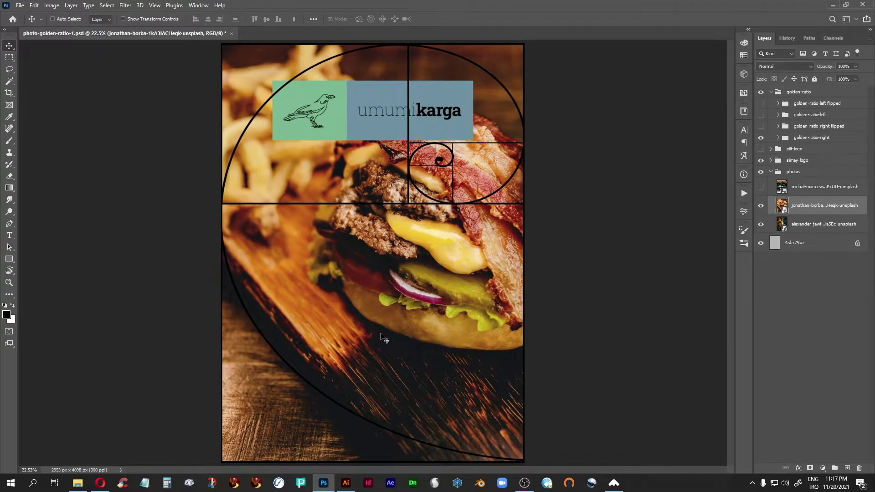
{"action": "left_click", "coordinate": [760, 138]}
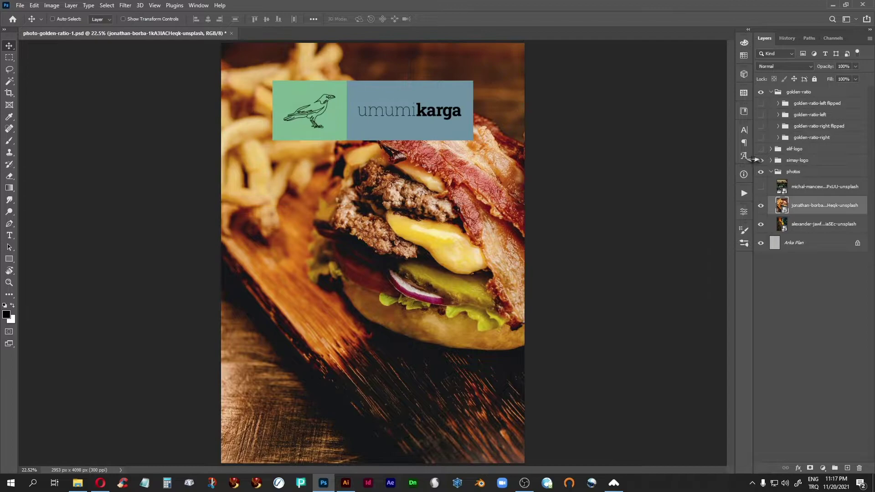
{"action": "left_click", "coordinate": [761, 138]}
Step: Revert the document to the history state before the burger photo's Free Transform and return to the layers
{"action": "left_click", "coordinate": [787, 38]}
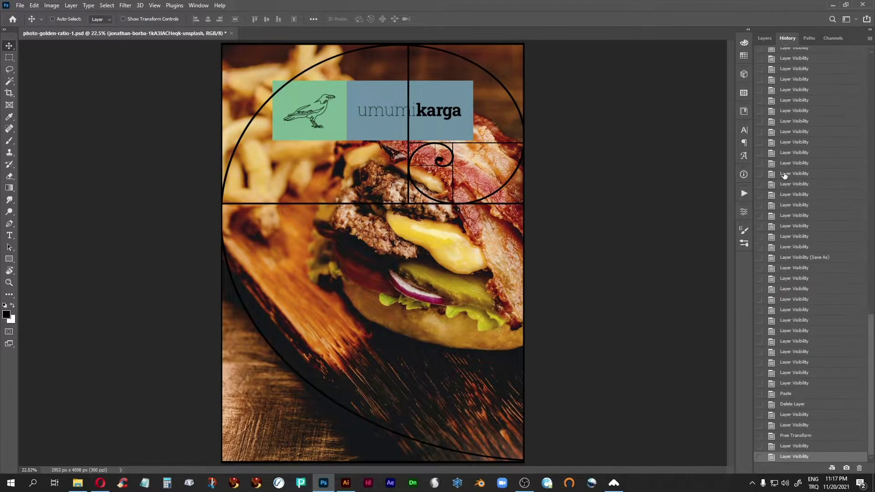
{"action": "left_click", "coordinate": [784, 426]}
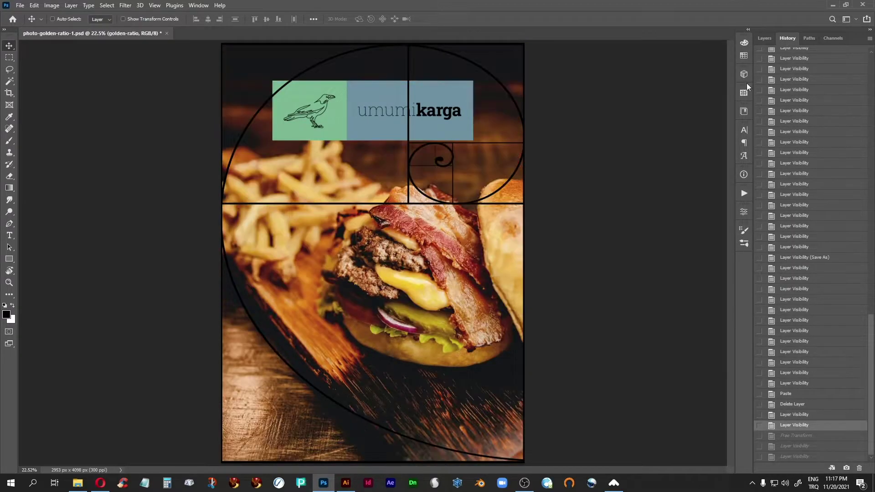
{"action": "left_click", "coordinate": [766, 37]}
Step: Hide the burger photo and compare the bottle photo with the other three golden-ratio overlays, leaving only golden-ratio-left flipped visible
{"action": "left_click", "coordinate": [761, 206]}
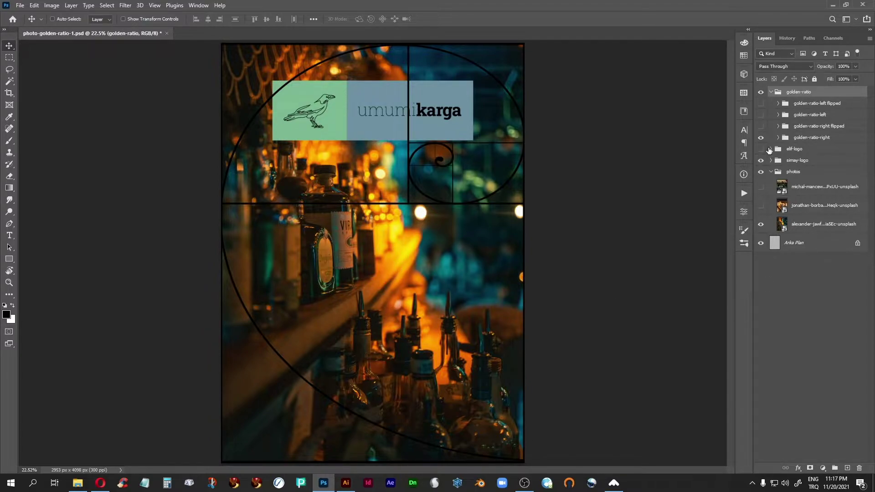
{"action": "left_click", "coordinate": [761, 126]}
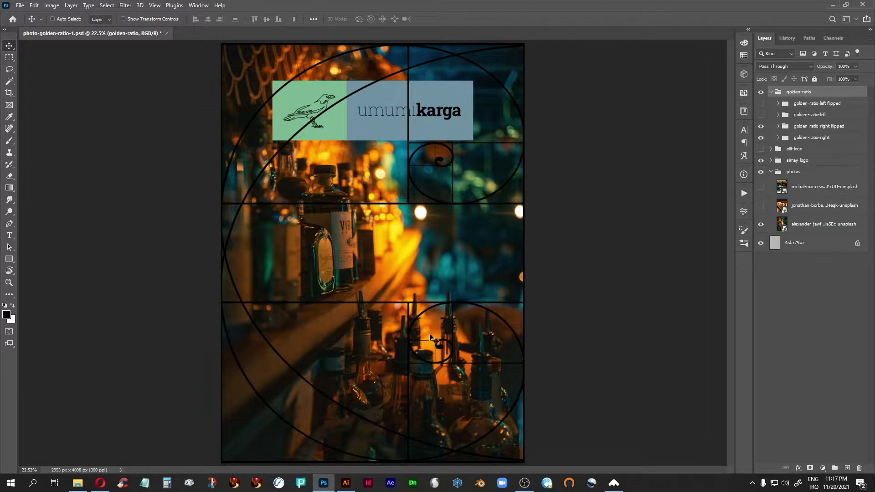
{"action": "left_click", "coordinate": [761, 137]}
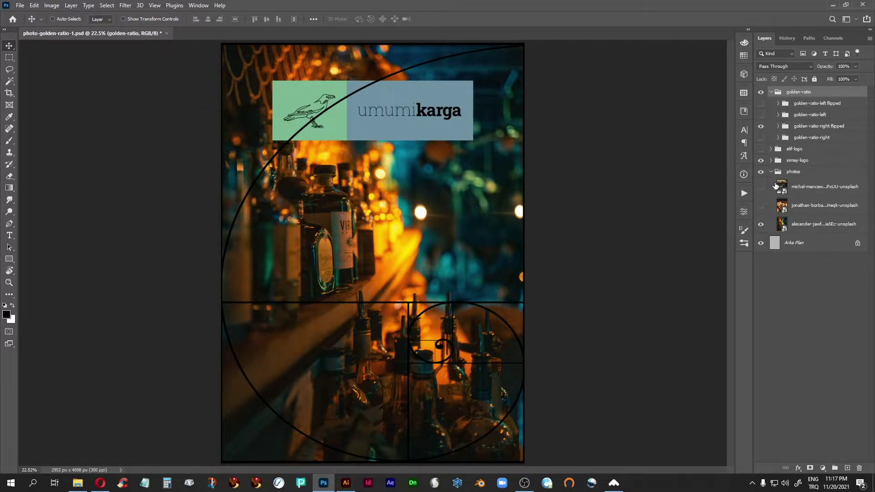
{"action": "left_click", "coordinate": [760, 126]}
{"action": "left_click", "coordinate": [761, 114]}
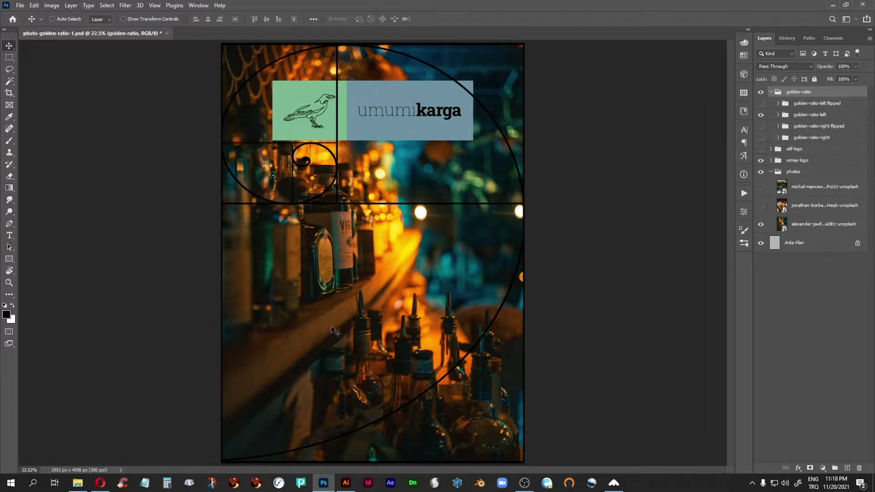
{"action": "left_click", "coordinate": [761, 115]}
{"action": "left_click", "coordinate": [761, 103]}
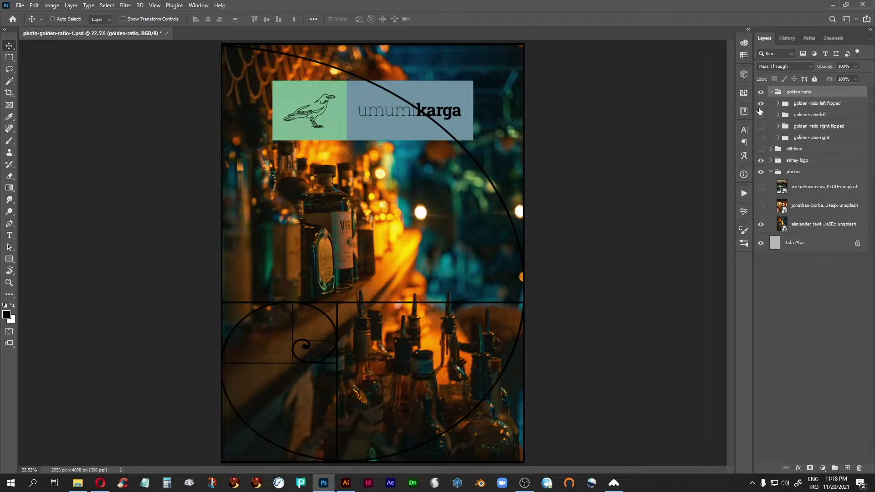
Step: Show the burger photo, compare it with the golden-ratio-left flipped, golden-ratio-left and golden-ratio-right flipped overlays, and leave every overlay hidden
{"action": "left_click", "coordinate": [761, 206]}
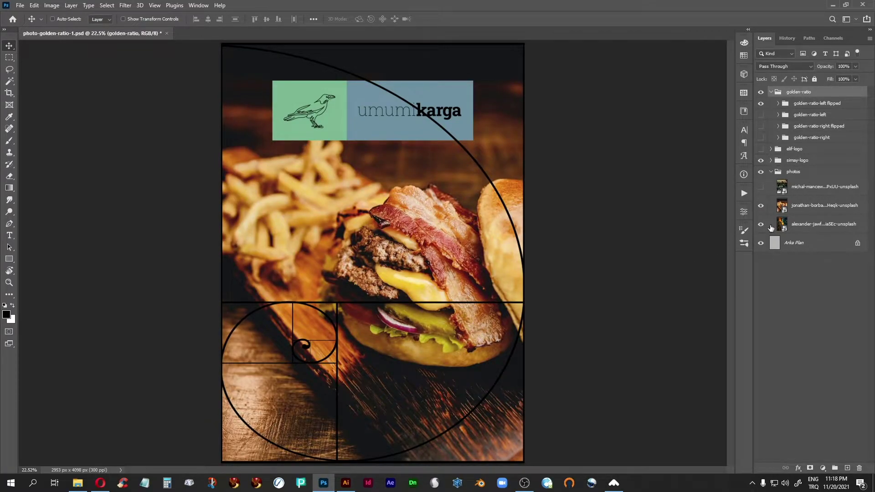
{"action": "left_click", "coordinate": [812, 105]}
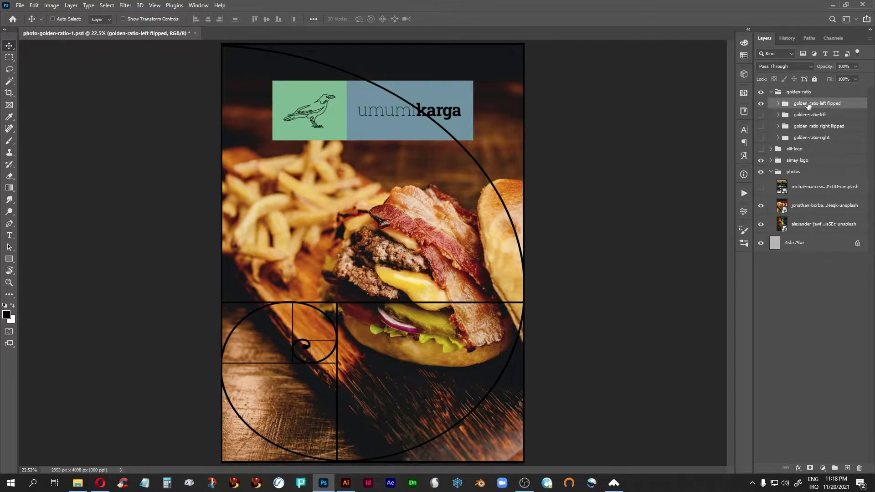
{"action": "left_click", "coordinate": [761, 114]}
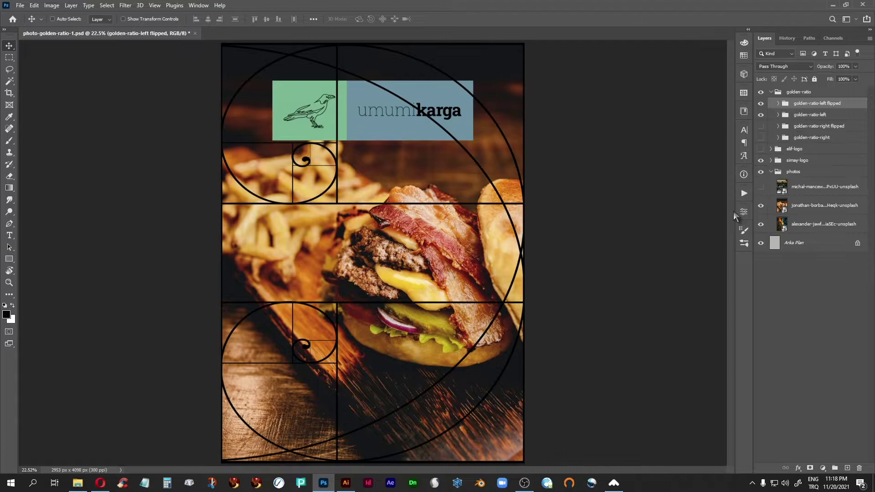
{"action": "left_click", "coordinate": [761, 103]}
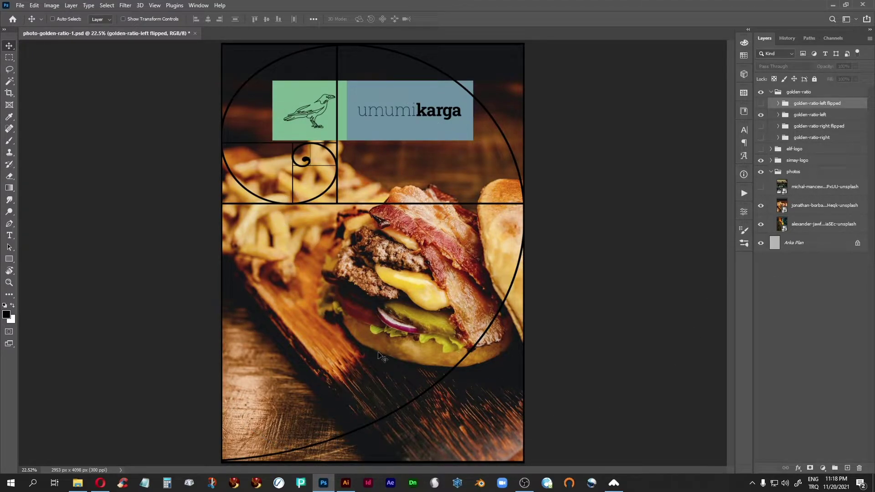
{"action": "left_click", "coordinate": [761, 114]}
{"action": "left_click", "coordinate": [761, 126]}
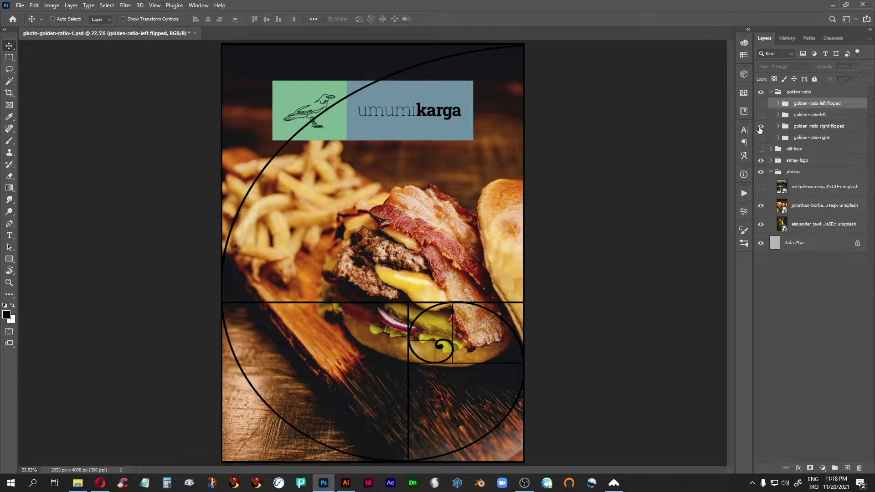
{"action": "left_click", "coordinate": [761, 127]}
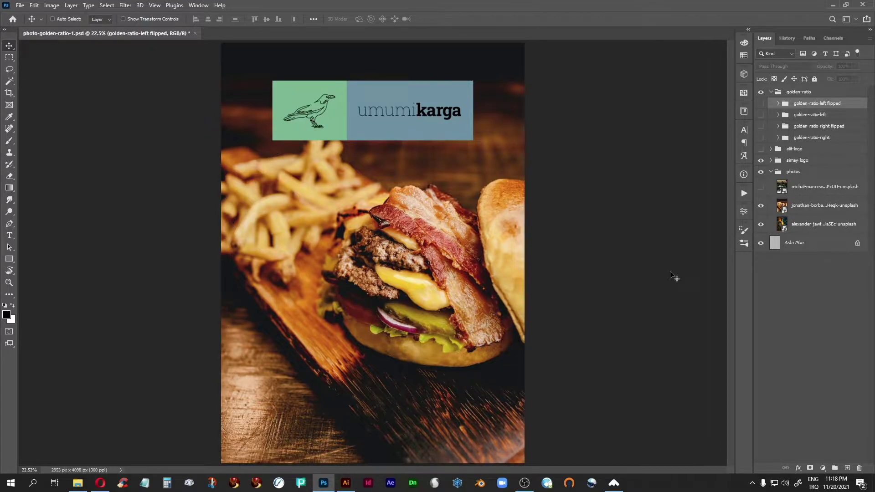
Step: Briefly show the bar photo, then view the burger photo with and without the golden-ratio-left flipped overlay
{"action": "left_click", "coordinate": [761, 187]}
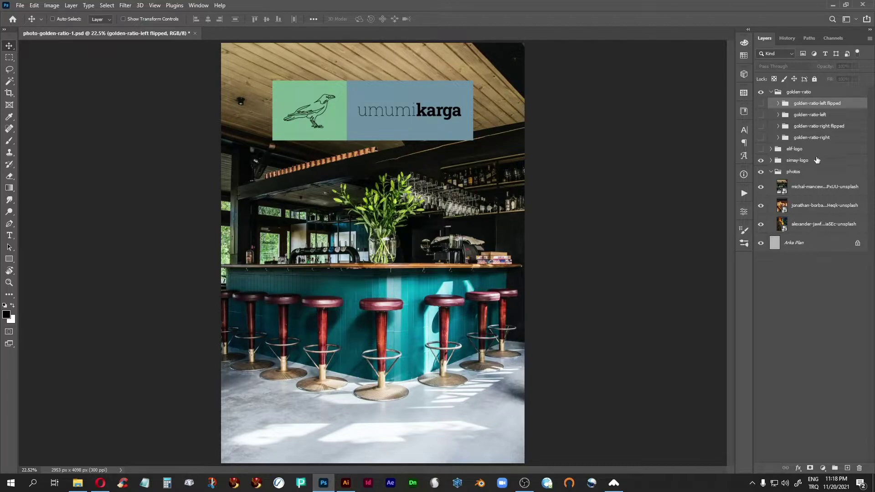
{"action": "left_click", "coordinate": [761, 187]}
{"action": "left_click", "coordinate": [761, 104]}
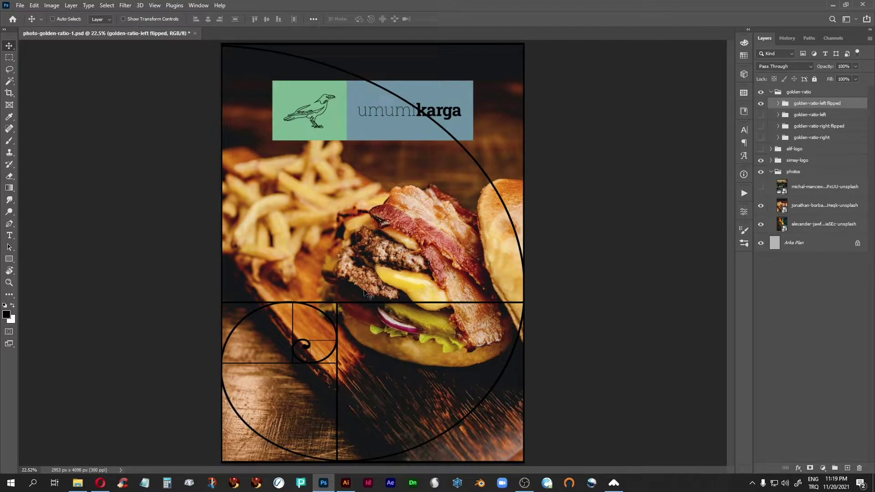
{"action": "left_click", "coordinate": [761, 104]}
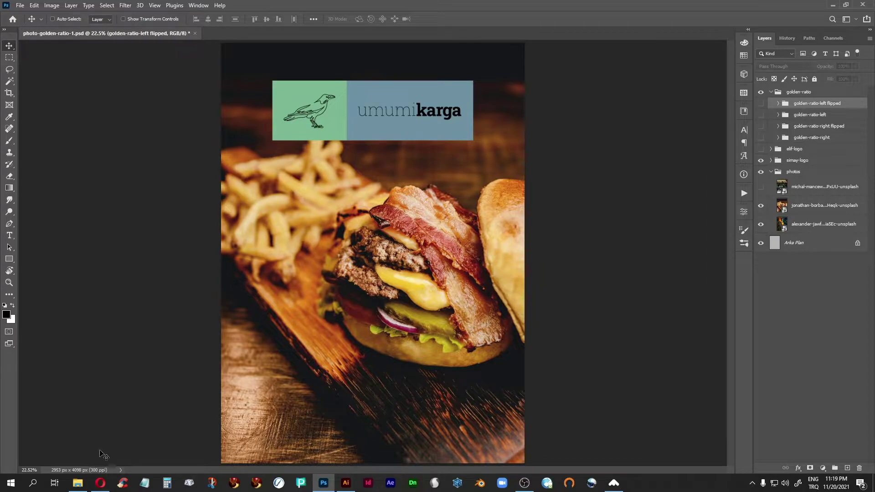
Step: Switch to the Opera browser and look through the Pexels, Pixabay, Unsplash and Freepik stock photo sites, returning to Pexels
{"action": "left_click", "coordinate": [100, 483]}
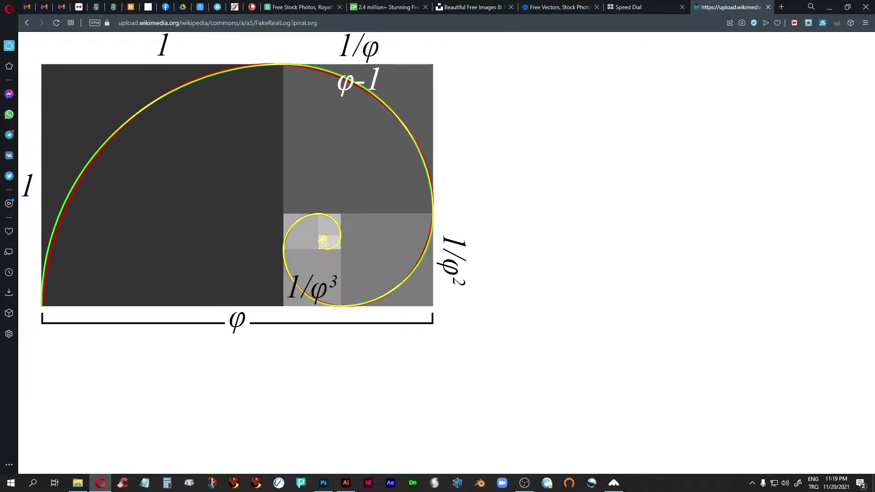
{"action": "left_click", "coordinate": [299, 7]}
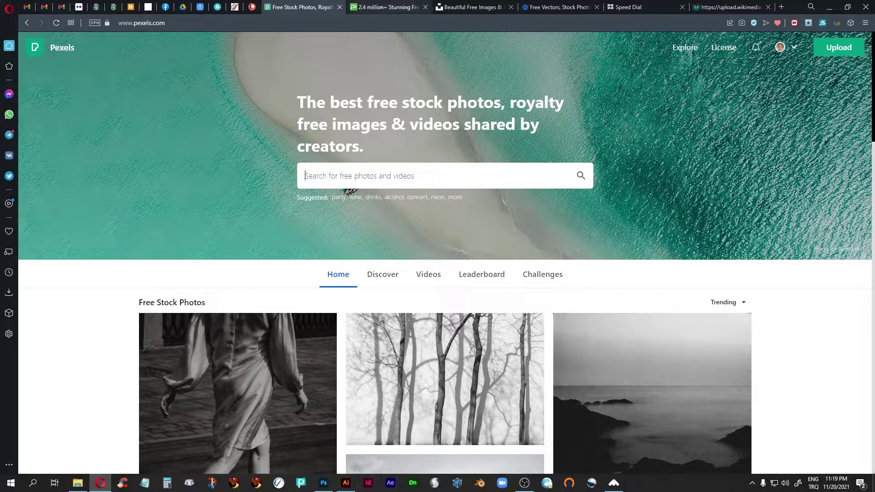
{"action": "left_click", "coordinate": [400, 8]}
{"action": "left_click", "coordinate": [469, 6]}
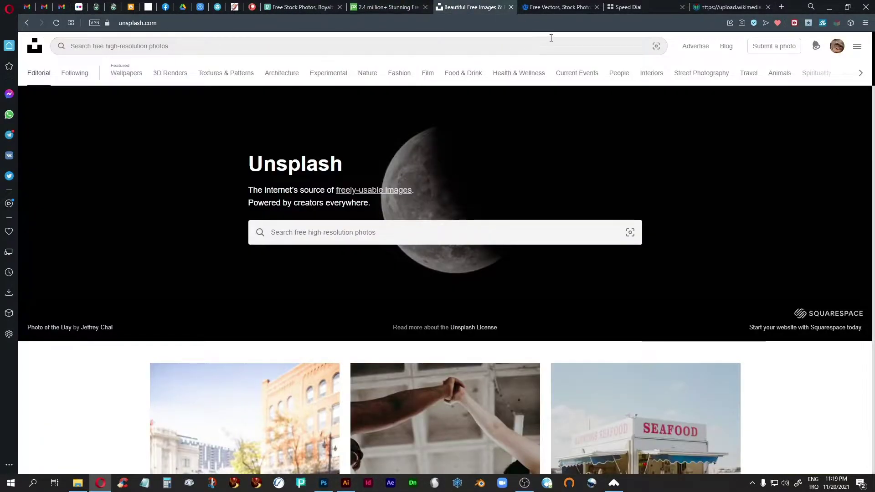
{"action": "left_click", "coordinate": [556, 8]}
{"action": "left_click", "coordinate": [307, 7]}
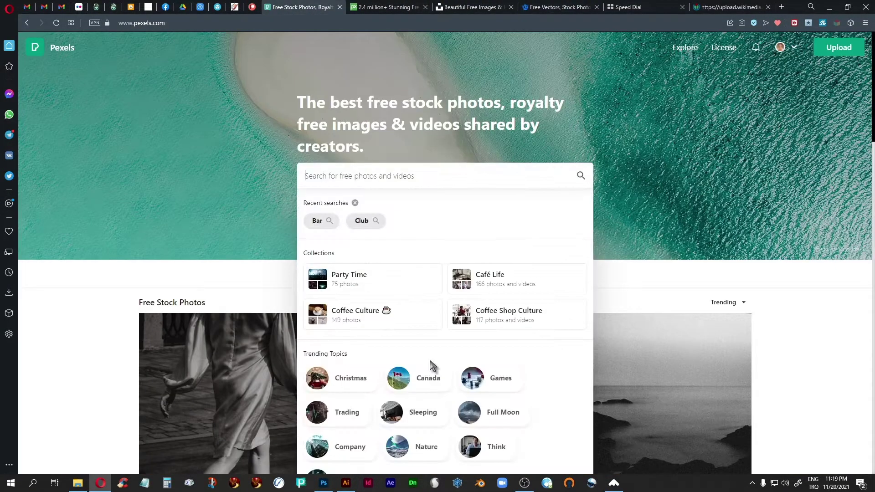
{"action": "left_click", "coordinate": [731, 203]}
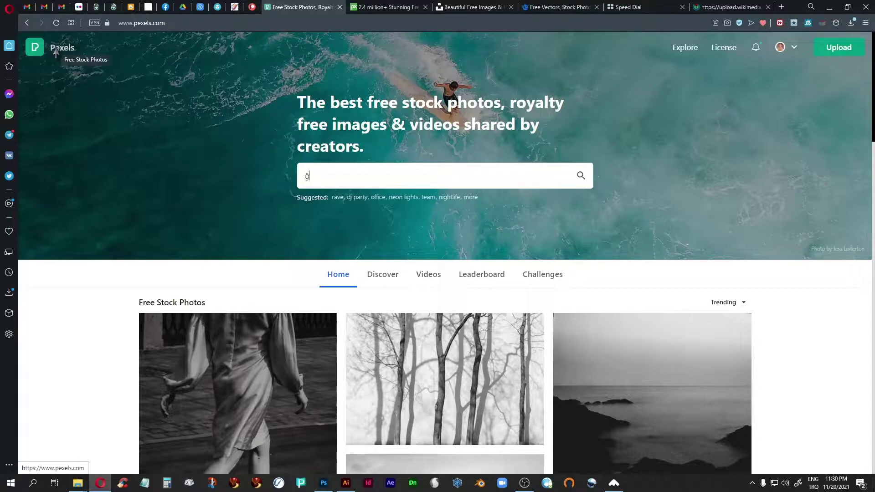
Step: Present the Pixabay, Unsplash and Freepik home pages one after another and go back to the Pexels home page
{"action": "left_click", "coordinate": [401, 8]}
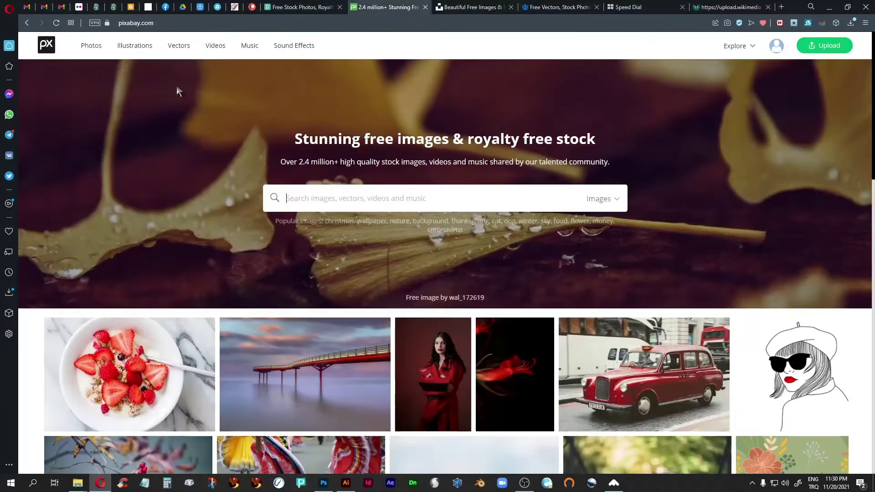
{"action": "left_click", "coordinate": [477, 8]}
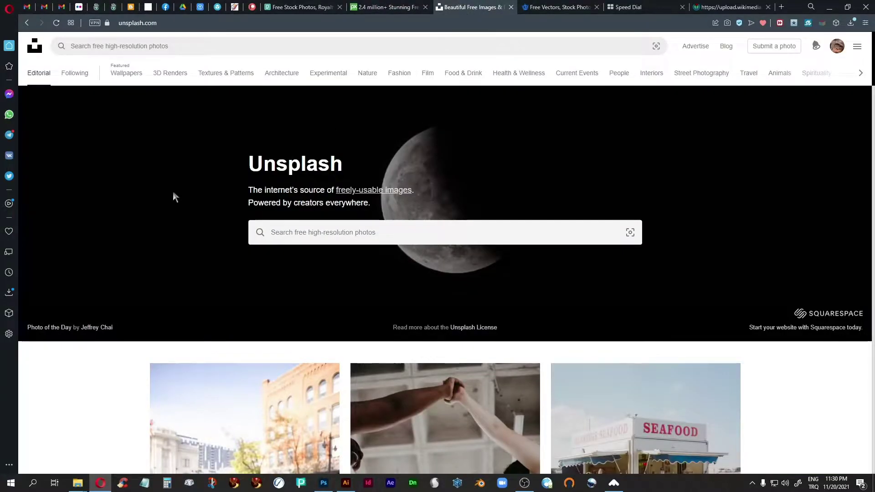
{"action": "left_click", "coordinate": [562, 10]}
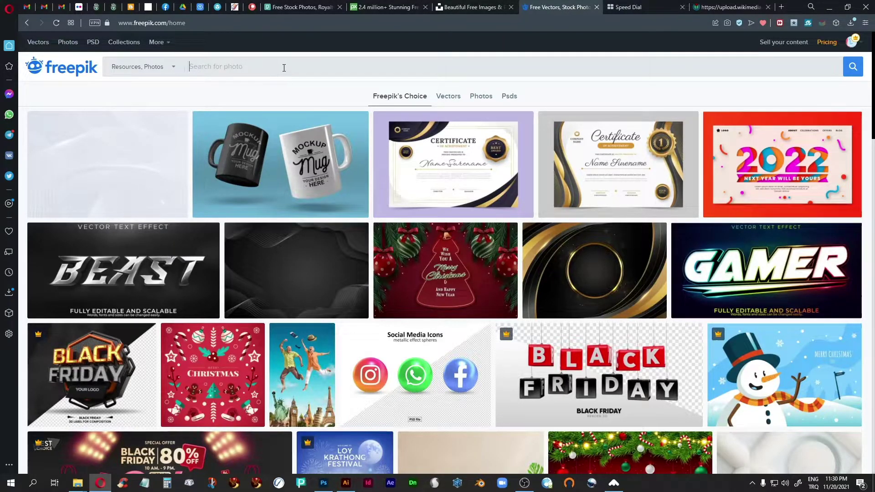
{"action": "left_click", "coordinate": [305, 7]}
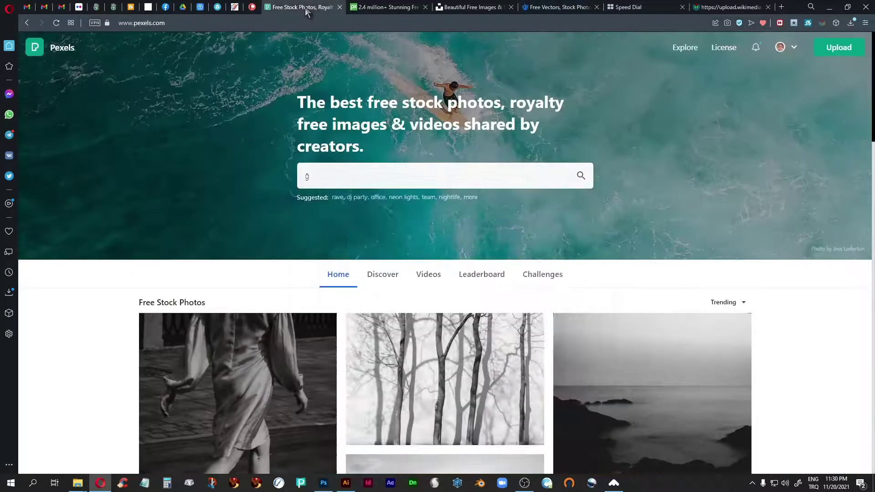
{"action": "left_click", "coordinate": [646, 172]}
Step: Switch to Photoshop, briefly show the bar photo over the burger, and hide both to reveal the bottle photo
{"action": "left_click", "coordinate": [324, 483]}
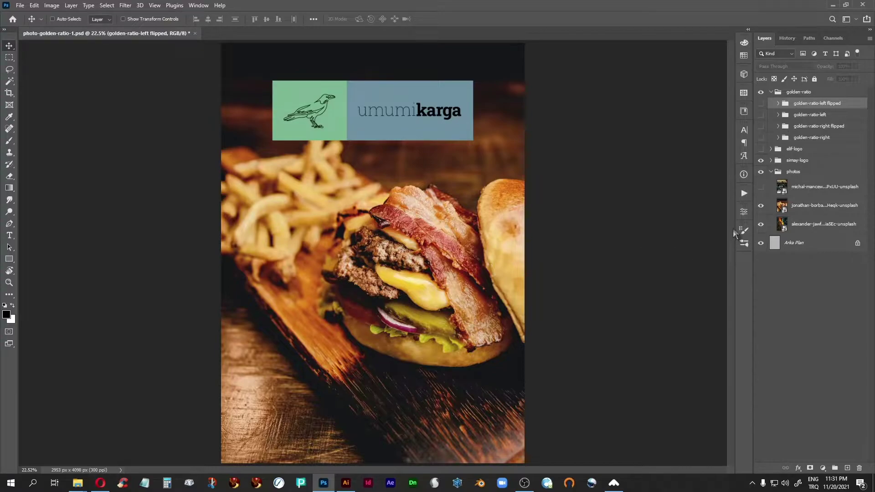
{"action": "left_click", "coordinate": [761, 187]}
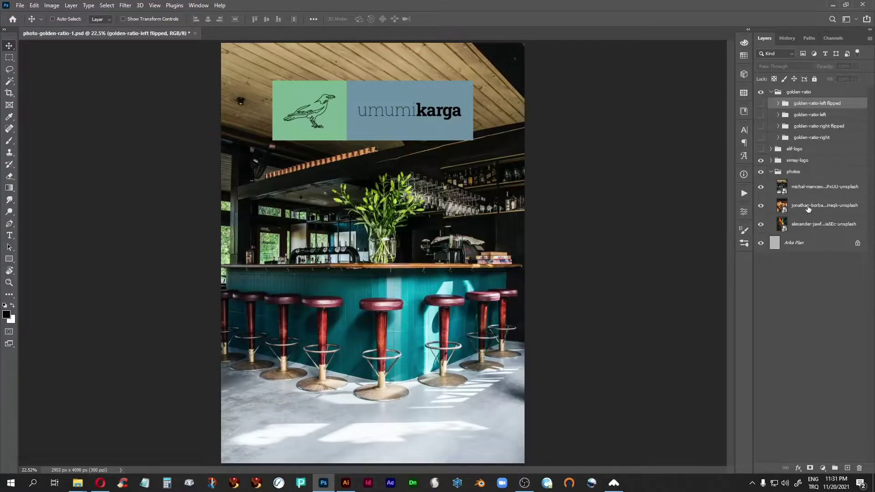
{"action": "left_click", "coordinate": [761, 187]}
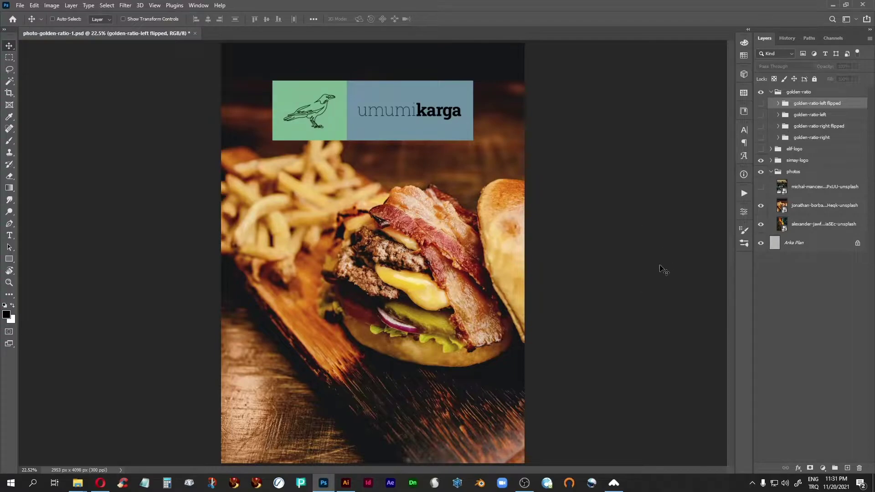
{"action": "left_click", "coordinate": [761, 205]}
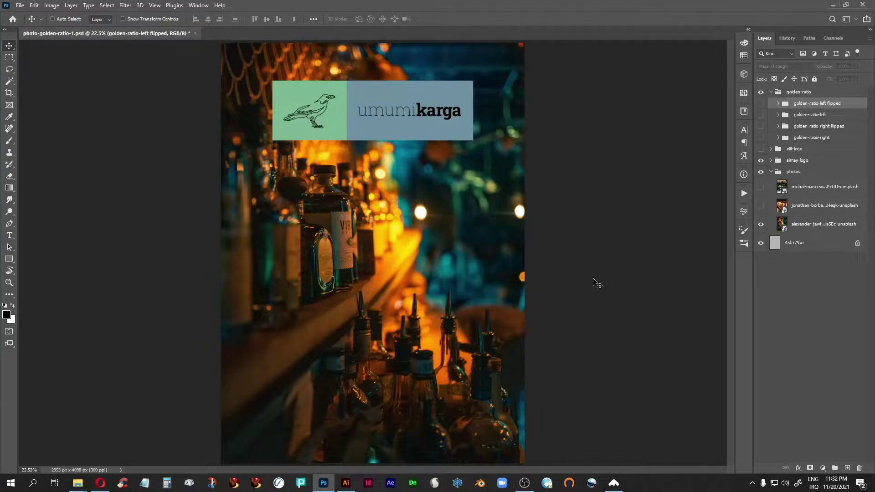
Step: Switch back to the browser and search Pexels for "club"
{"action": "left_click", "coordinate": [100, 483]}
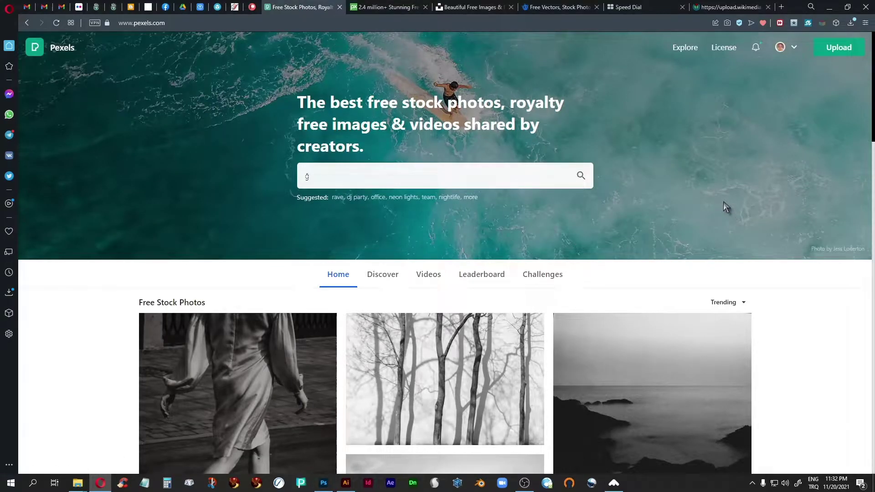
{"action": "left_click", "coordinate": [329, 176]}
{"action": "type", "text": "club"}
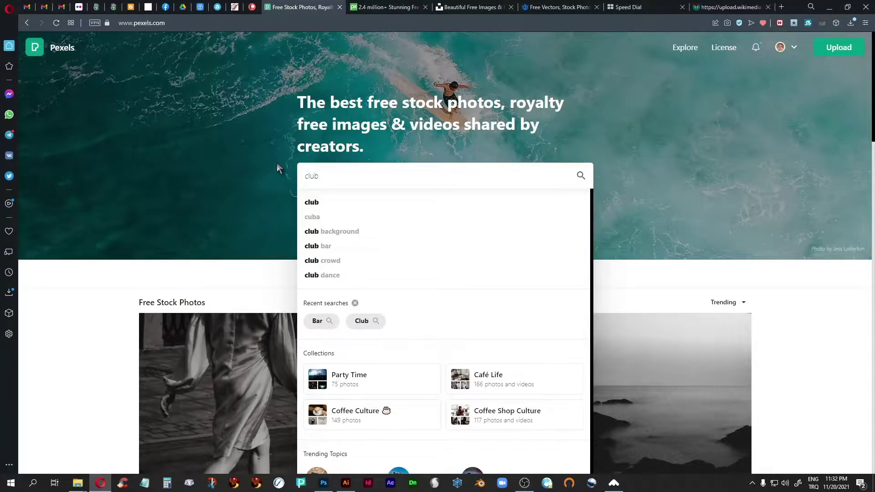
{"action": "key", "text": "Return"}
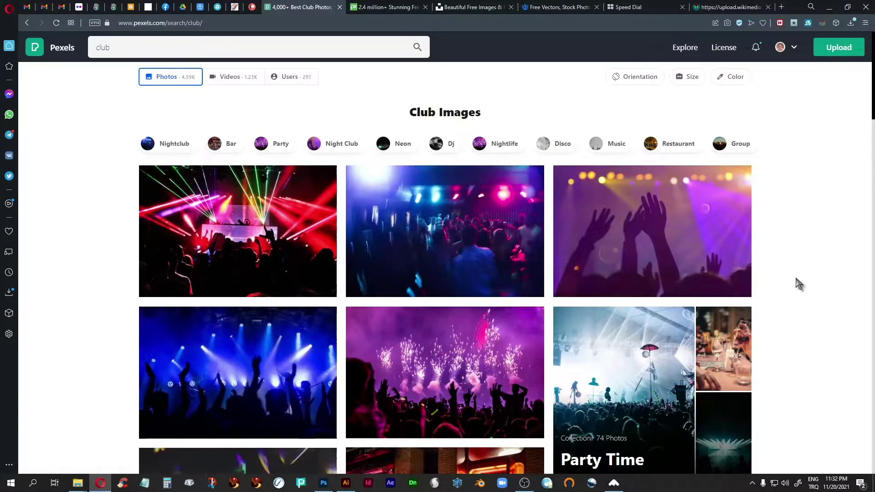
Step: Browse the Pexels club photos for images whose composition would suit the poster design
{"action": "scroll", "coordinate": [798, 284], "scroll_direction": "down", "scroll_amount": 5}
{"action": "scroll", "coordinate": [799, 283], "scroll_direction": "down", "scroll_amount": 7}
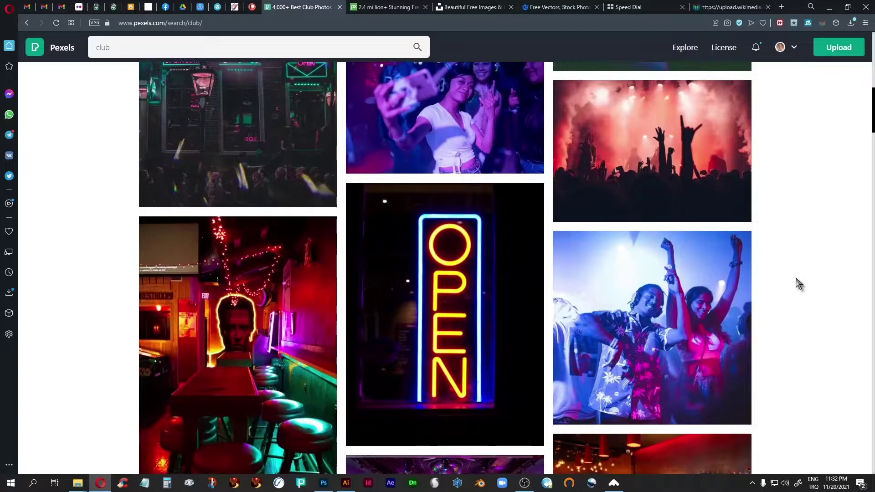
{"action": "scroll", "coordinate": [799, 283], "scroll_direction": "down", "scroll_amount": 2}
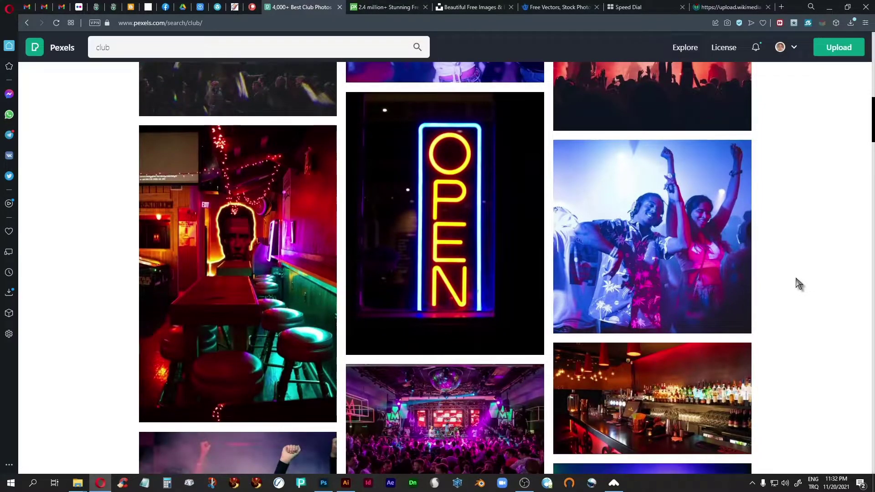
{"action": "scroll", "coordinate": [799, 284], "scroll_direction": "down", "scroll_amount": 6}
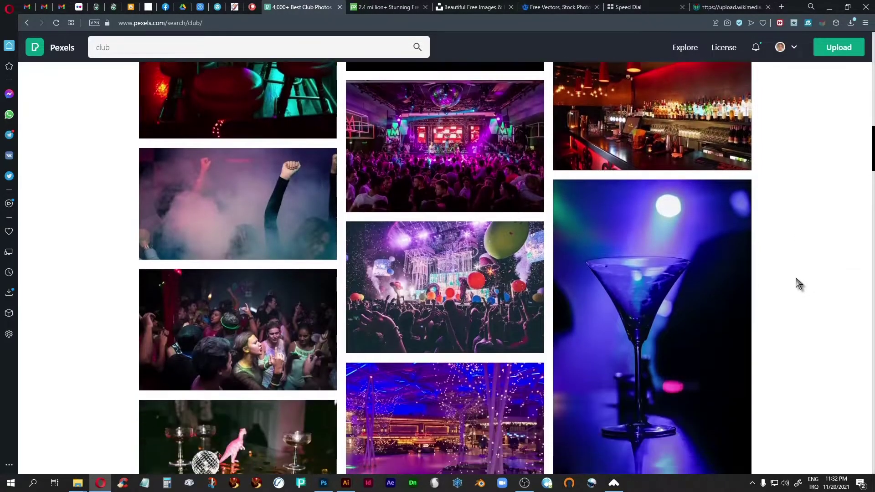
{"action": "scroll", "coordinate": [798, 284], "scroll_direction": "down", "scroll_amount": 2}
{"action": "scroll", "coordinate": [798, 282], "scroll_direction": "down", "scroll_amount": 3}
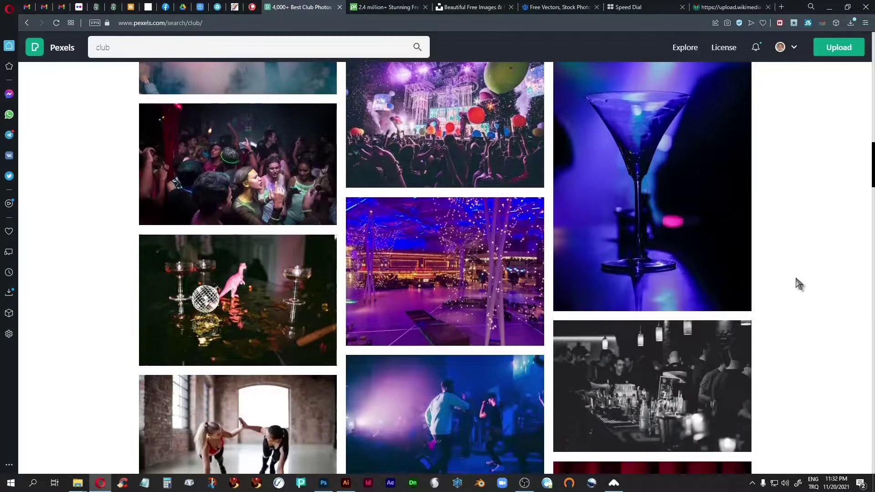
{"action": "scroll", "coordinate": [796, 279], "scroll_direction": "down", "scroll_amount": 10}
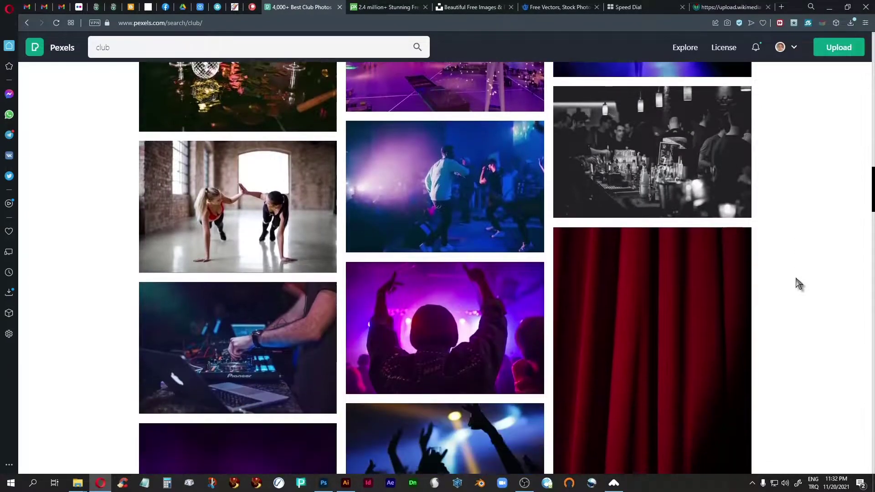
{"action": "scroll", "coordinate": [799, 283], "scroll_direction": "down", "scroll_amount": 10}
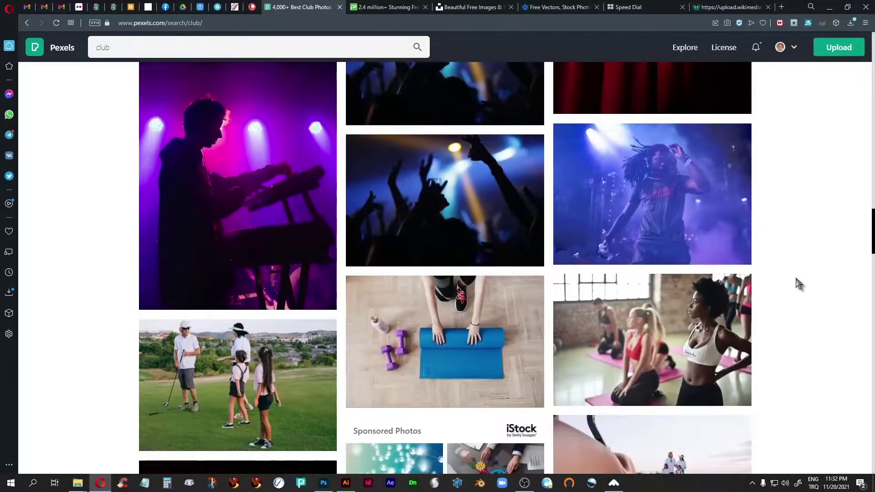
{"action": "scroll", "coordinate": [799, 284], "scroll_direction": "down", "scroll_amount": 9}
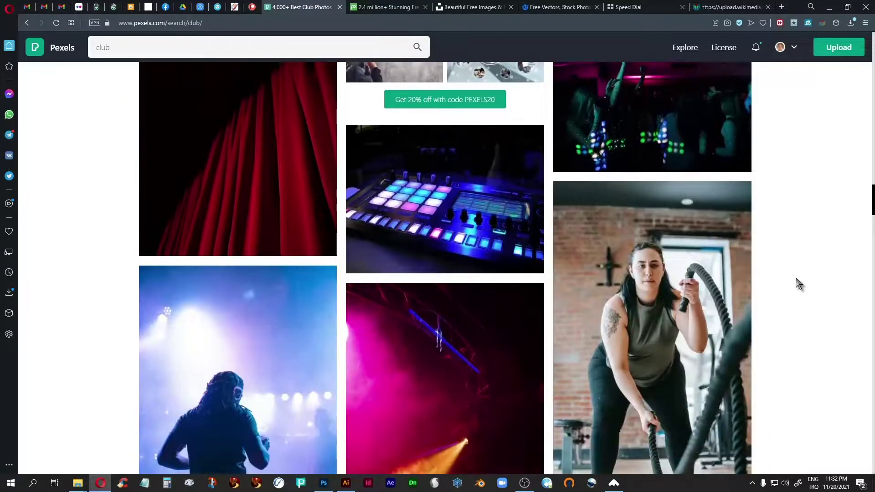
{"action": "scroll", "coordinate": [798, 283], "scroll_direction": "down", "scroll_amount": 6}
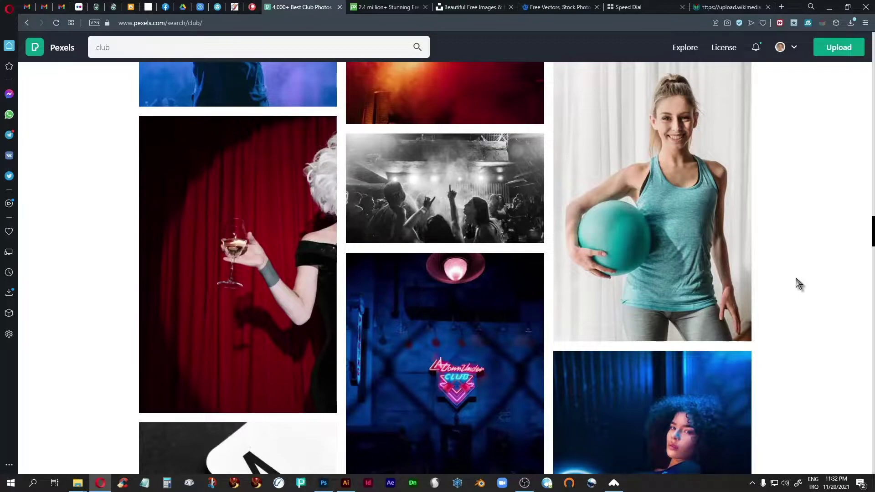
{"action": "scroll", "coordinate": [797, 281], "scroll_direction": "down", "scroll_amount": 3}
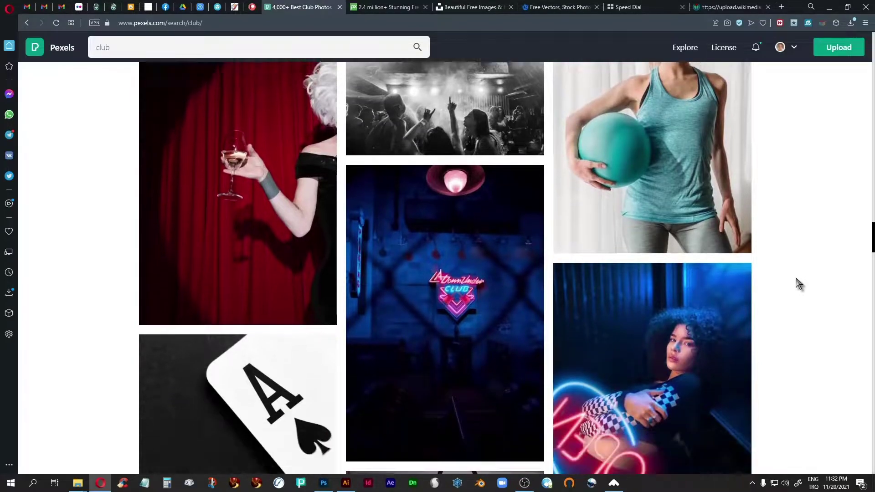
{"action": "scroll", "coordinate": [799, 283], "scroll_direction": "up", "scroll_amount": 2}
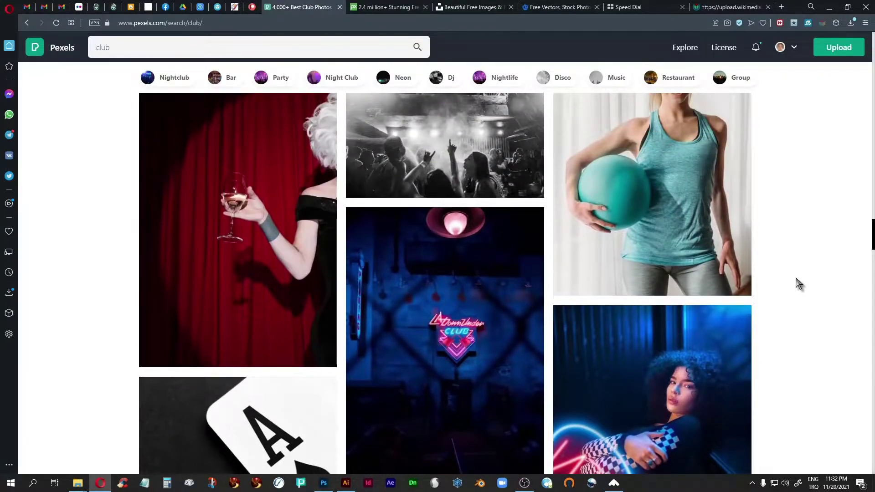
Step: Switch to Photoshop, hide the photos group and show the golden-ratio-left flipped spiral on the grey poster
{"action": "scroll", "coordinate": [797, 279], "scroll_direction": "up", "scroll_amount": 1}
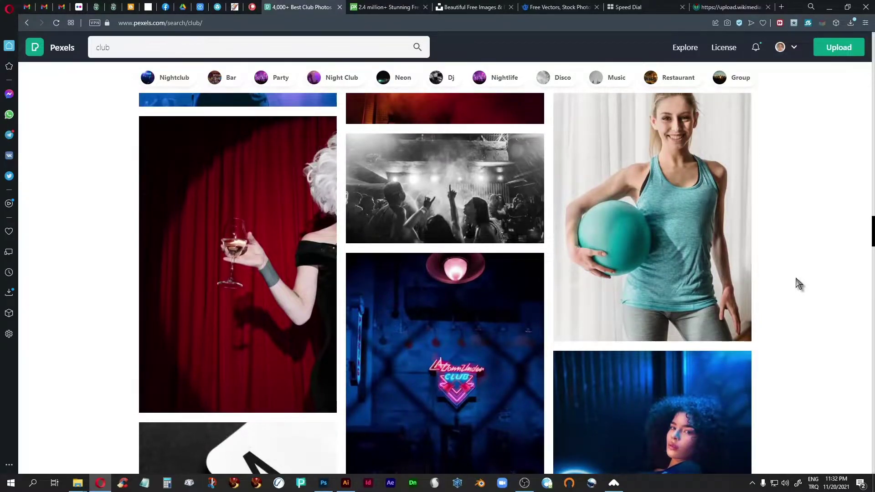
{"action": "left_click", "coordinate": [324, 483]}
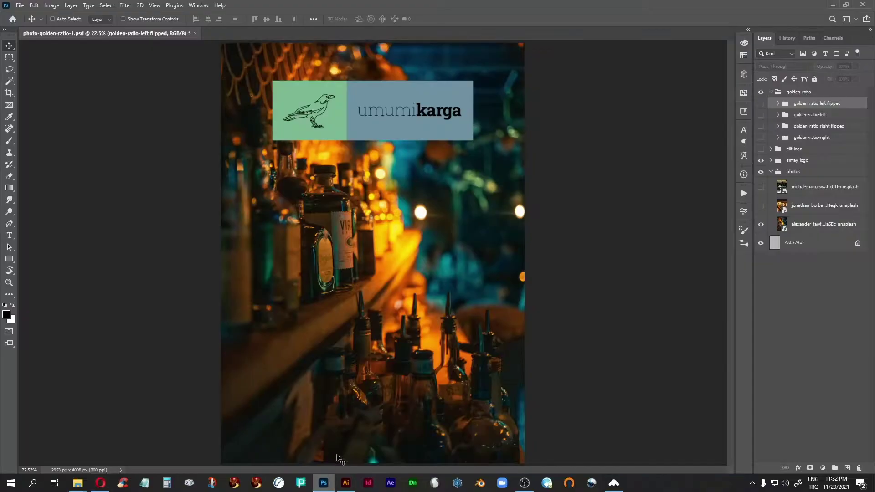
{"action": "left_click", "coordinate": [761, 172]}
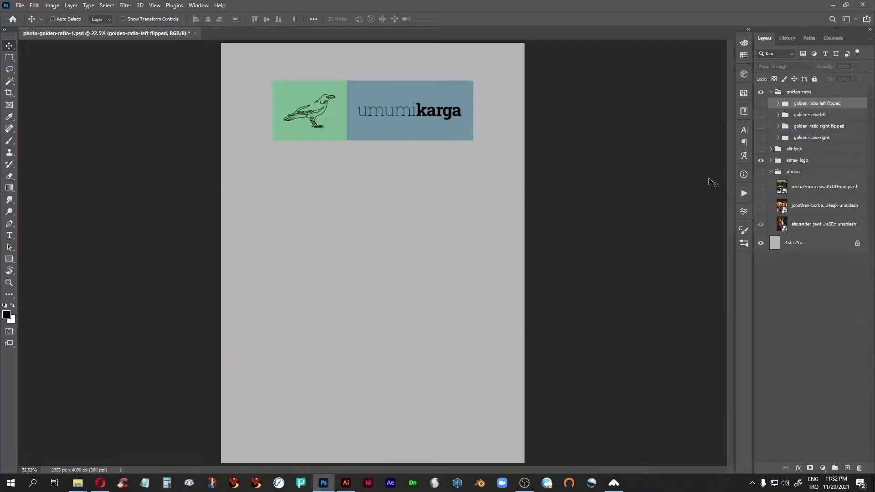
{"action": "left_click", "coordinate": [761, 103]}
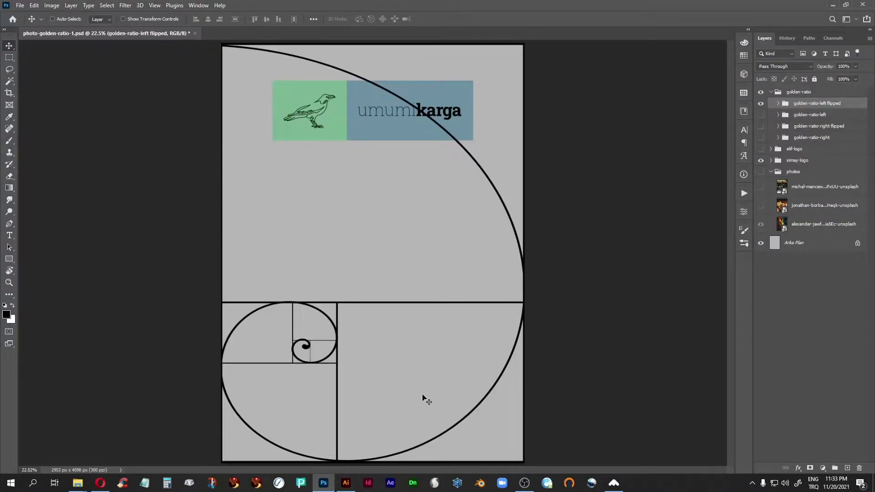
Step: Display the golden-ratio-right, right flipped and left spirals one at a time, ending with golden-ratio-left flipped visible
{"action": "left_click", "coordinate": [761, 103]}
{"action": "left_click", "coordinate": [761, 138]}
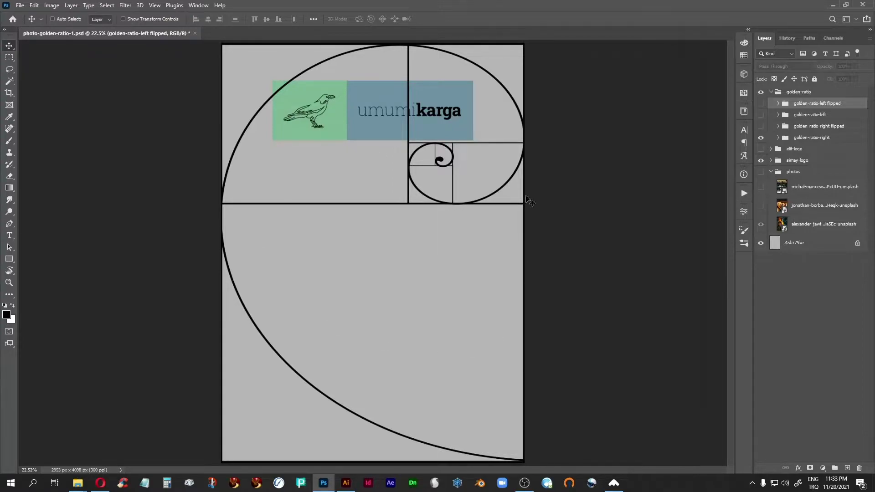
{"action": "left_click", "coordinate": [761, 138]}
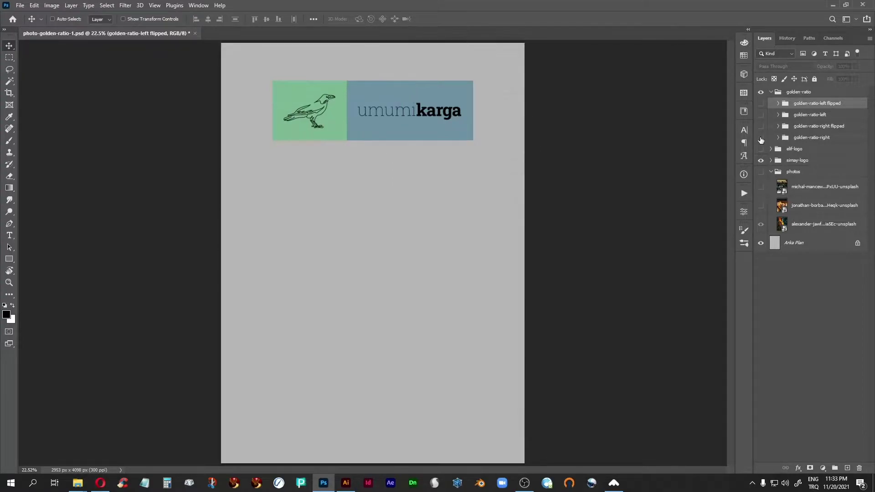
{"action": "left_click", "coordinate": [761, 126]}
{"action": "left_click", "coordinate": [761, 126]}
{"action": "left_click", "coordinate": [761, 115]}
{"action": "left_click", "coordinate": [761, 115]}
{"action": "left_click", "coordinate": [761, 104]}
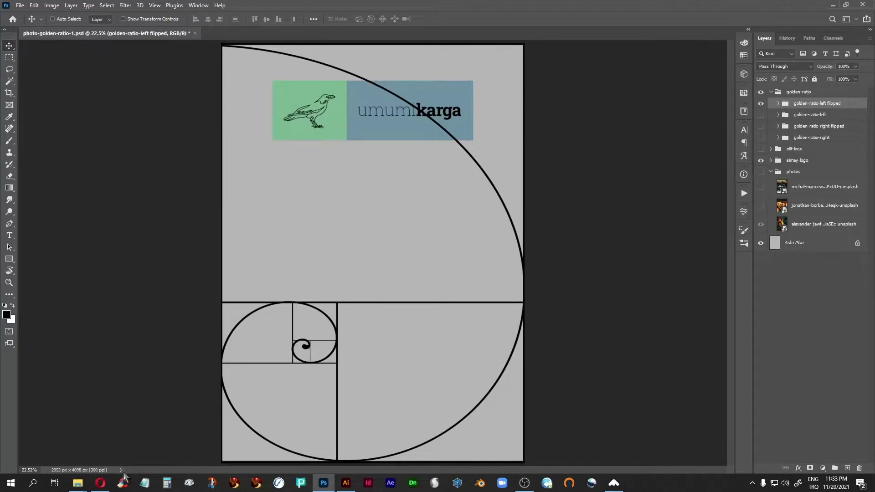
Step: Switch to the browser and look over the Pexels club photos around the wine glass picture
{"action": "left_click", "coordinate": [100, 484]}
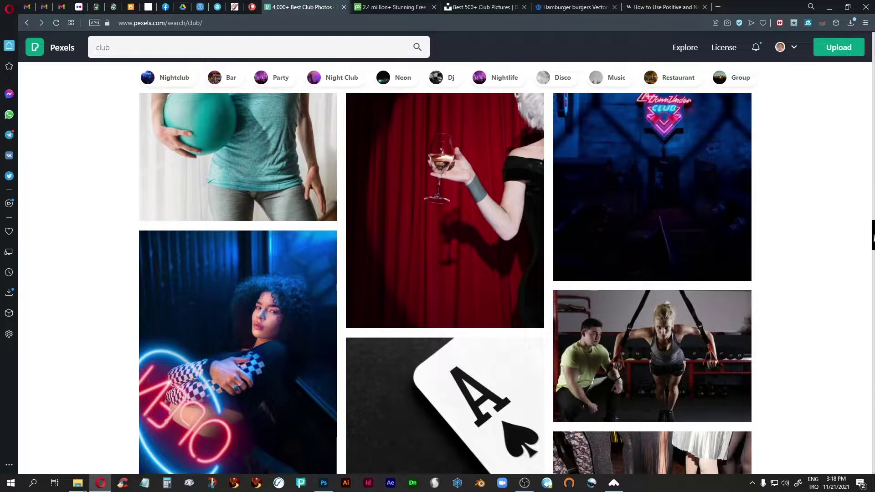
{"action": "scroll", "coordinate": [873, 238], "scroll_direction": "up", "scroll_amount": 2}
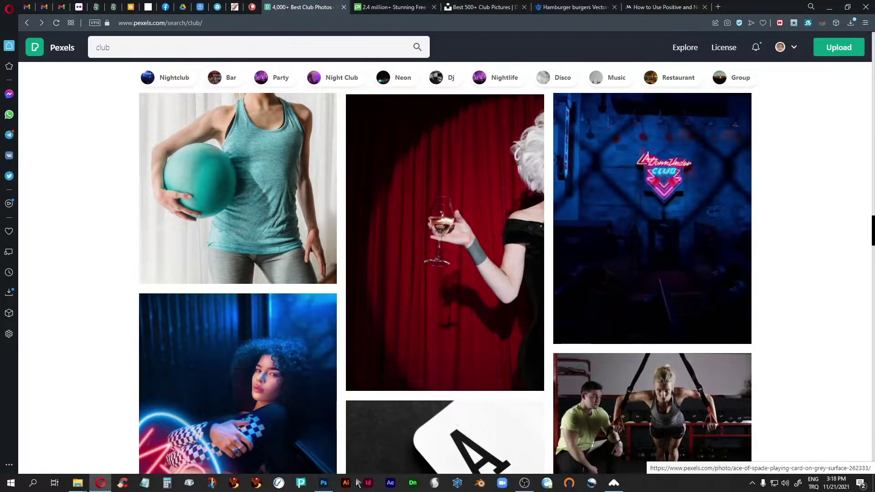
Step: Switch to Photoshop and show the horizontal green and blue umumikarga logo in place of the vertical white one
{"action": "left_click", "coordinate": [326, 486]}
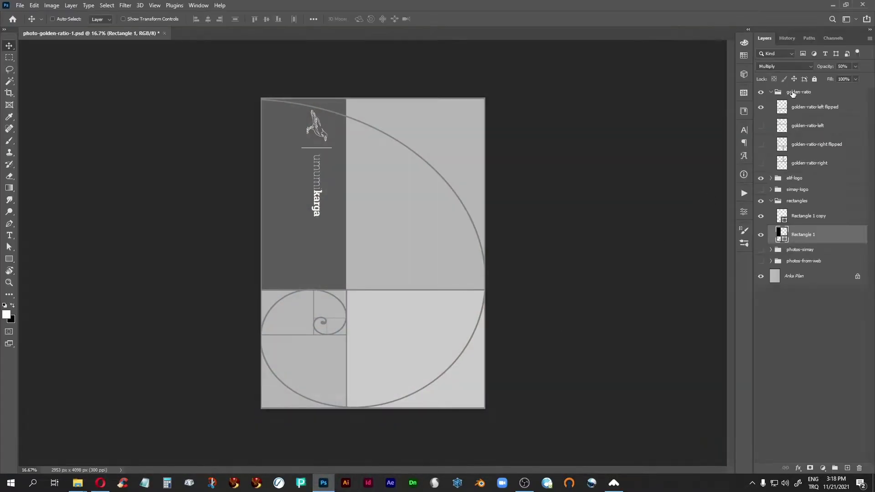
{"action": "left_click", "coordinate": [761, 178]}
{"action": "left_click", "coordinate": [761, 191]}
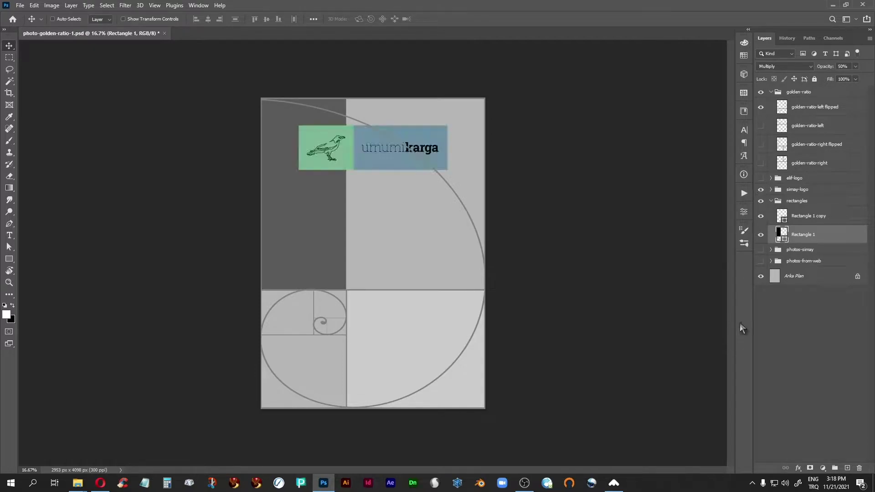
Step: Show the bar photo group behind the logo and hide the rectangles and golden-ratio groups
{"action": "left_click", "coordinate": [761, 251]}
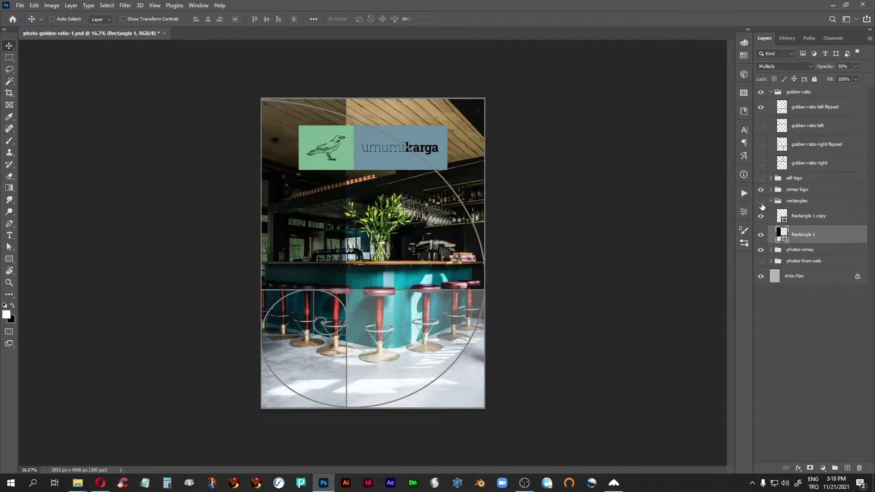
{"action": "left_click", "coordinate": [760, 201]}
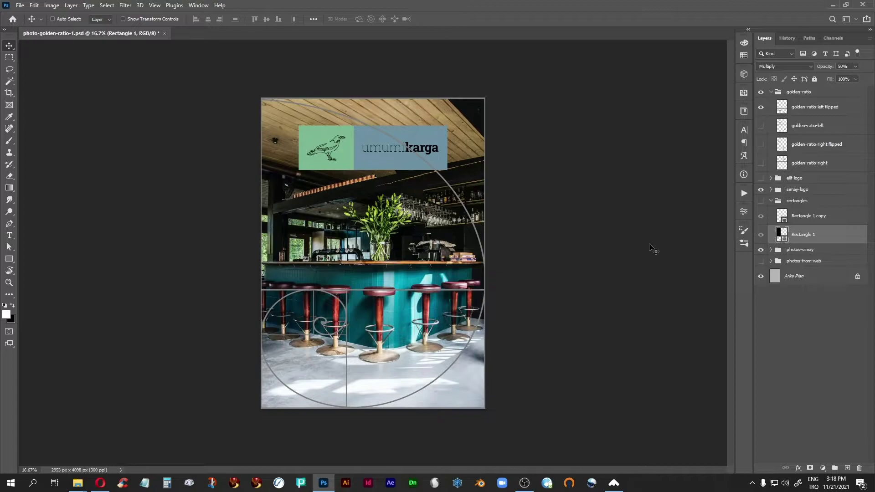
{"action": "left_click", "coordinate": [761, 93]}
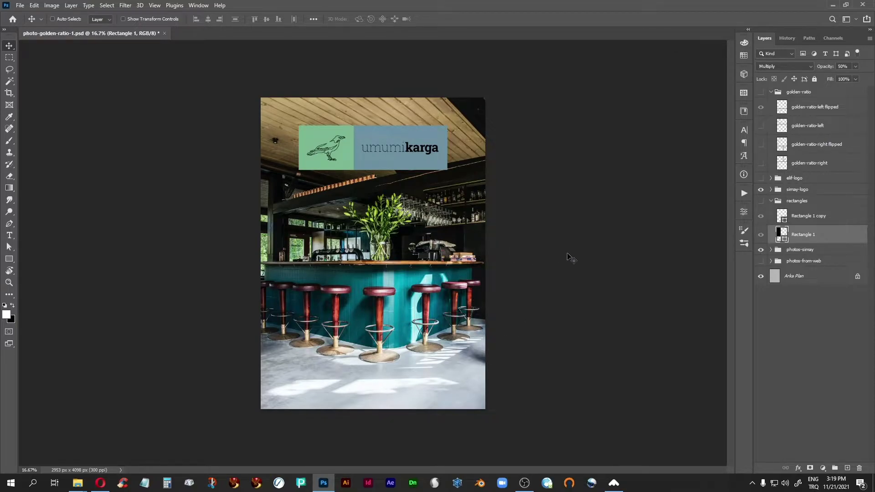
Step: Look at the Pexels club photos in the browser again and return to Photoshop
{"action": "left_click", "coordinate": [100, 483]}
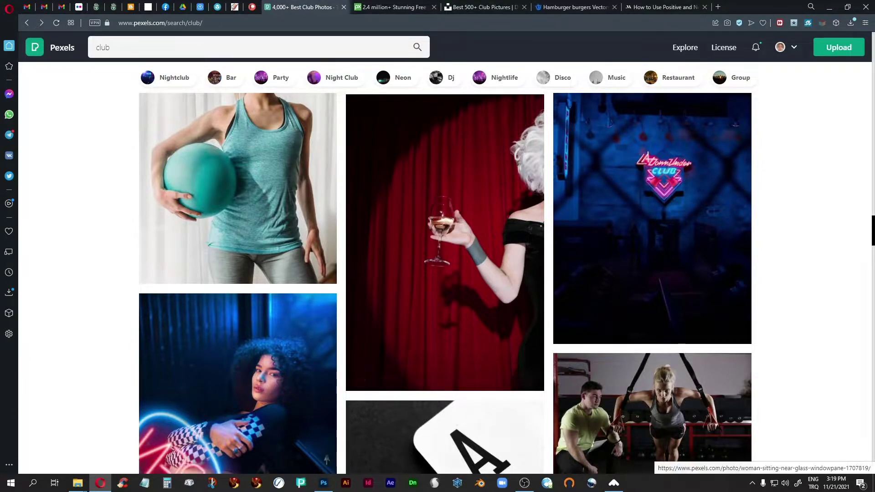
{"action": "left_click", "coordinate": [324, 484]}
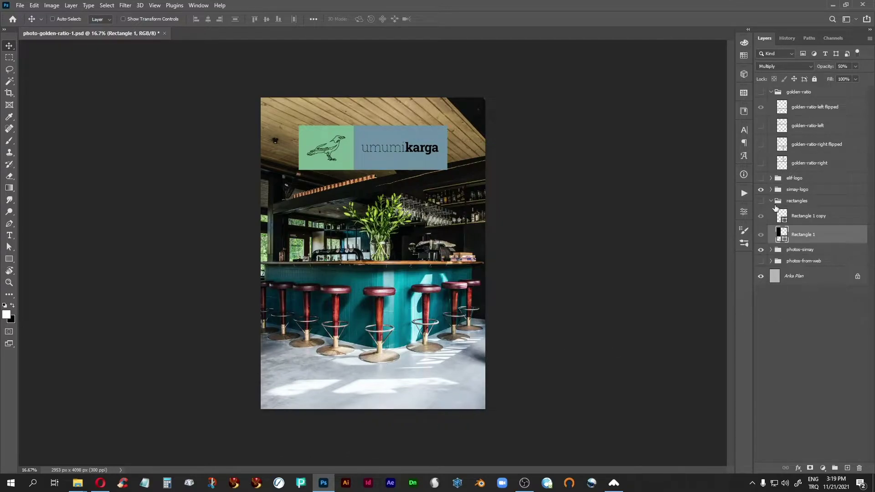
Step: Expand the photo group behind the horizontal logo and hide the bar and burger photos to reveal the bottle photo
{"action": "left_click", "coordinate": [771, 190]}
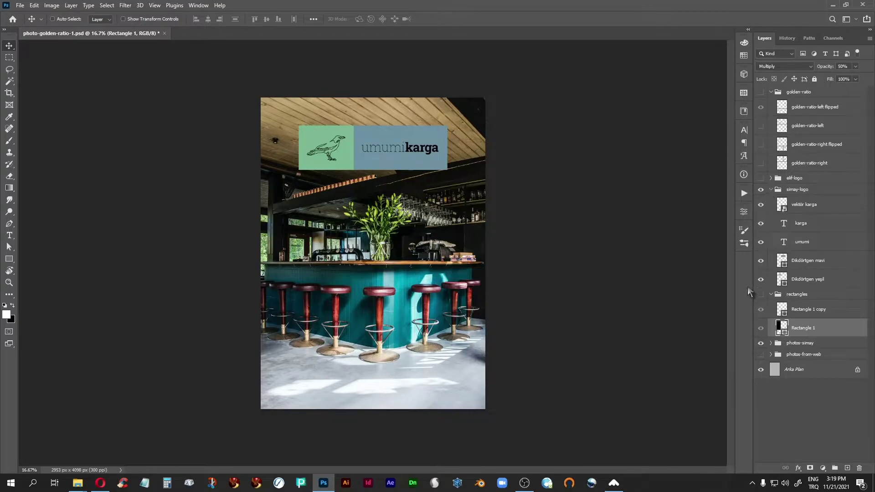
{"action": "left_click", "coordinate": [771, 189]}
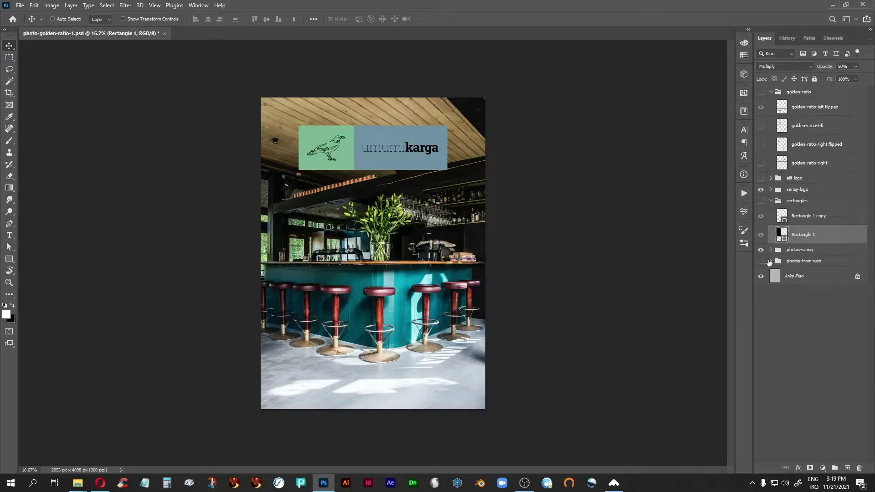
{"action": "left_click", "coordinate": [772, 250]}
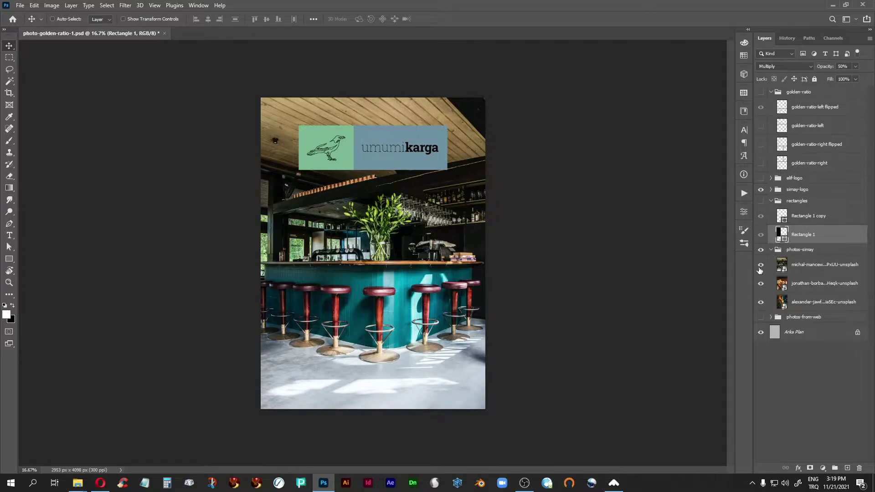
{"action": "left_click", "coordinate": [761, 266]}
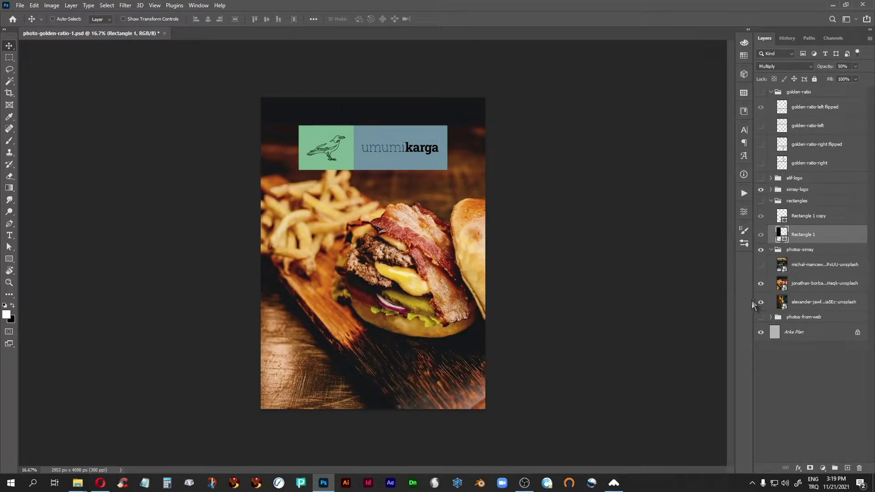
{"action": "left_click", "coordinate": [761, 284]}
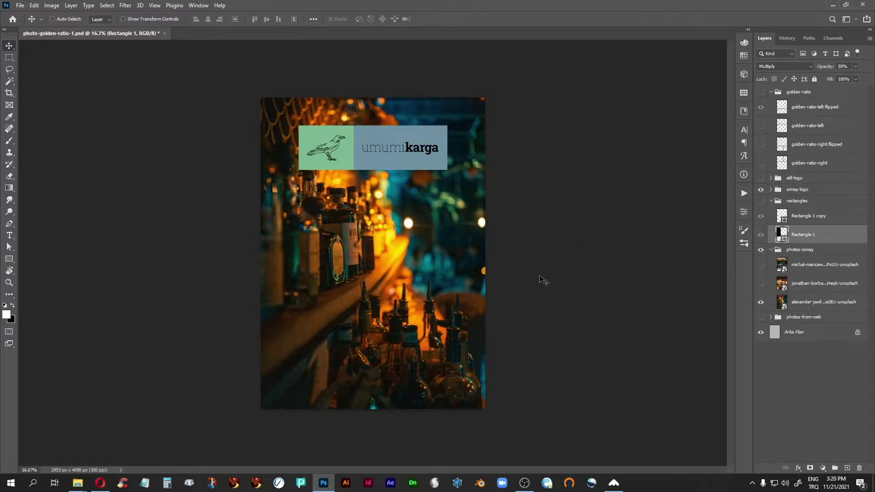
Step: Switch to the browser and open the signed-in account's collections on Pexels
{"action": "left_click", "coordinate": [100, 483]}
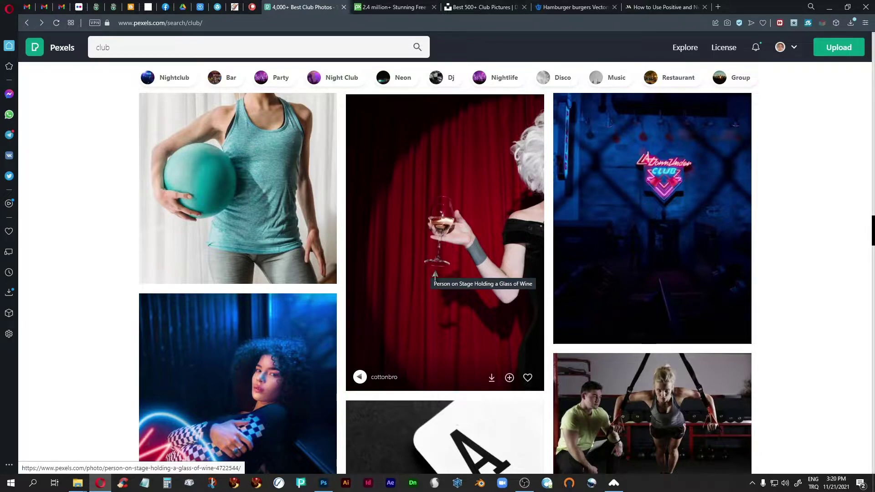
{"action": "left_click", "coordinate": [794, 48]}
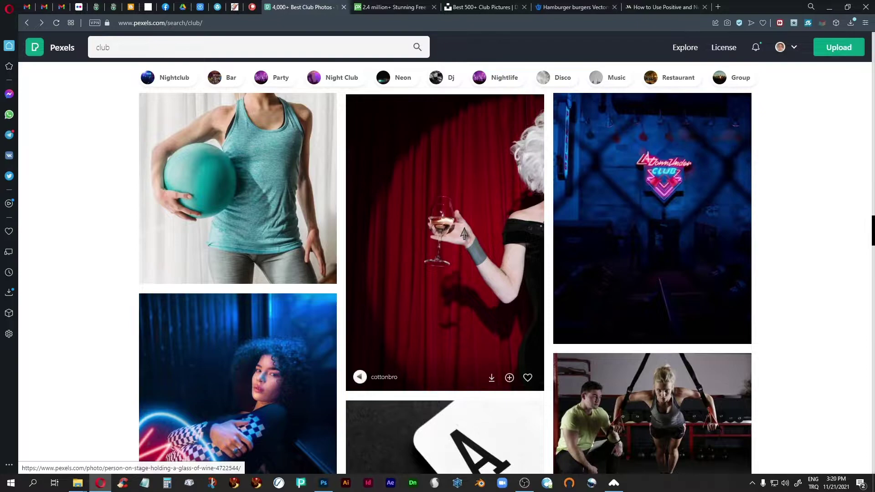
{"action": "mouse_move", "coordinate": [794, 50]}
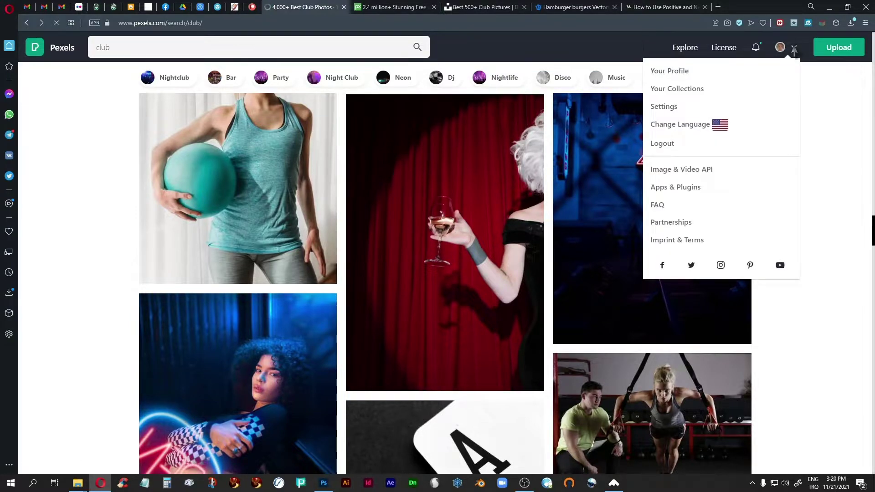
{"action": "left_click", "coordinate": [679, 86]}
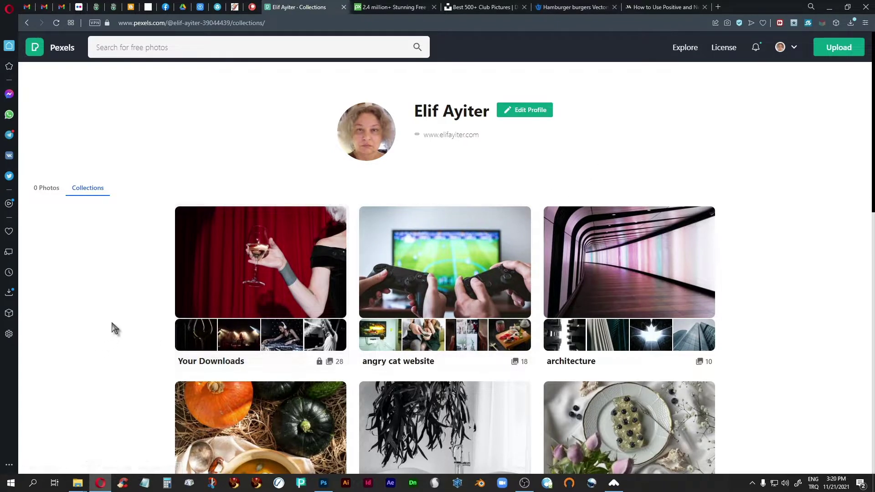
Step: Look at the Pixabay page and the Unsplash club results, and return to the Pexels collections
{"action": "left_click", "coordinate": [396, 11]}
{"action": "left_click", "coordinate": [474, 8]}
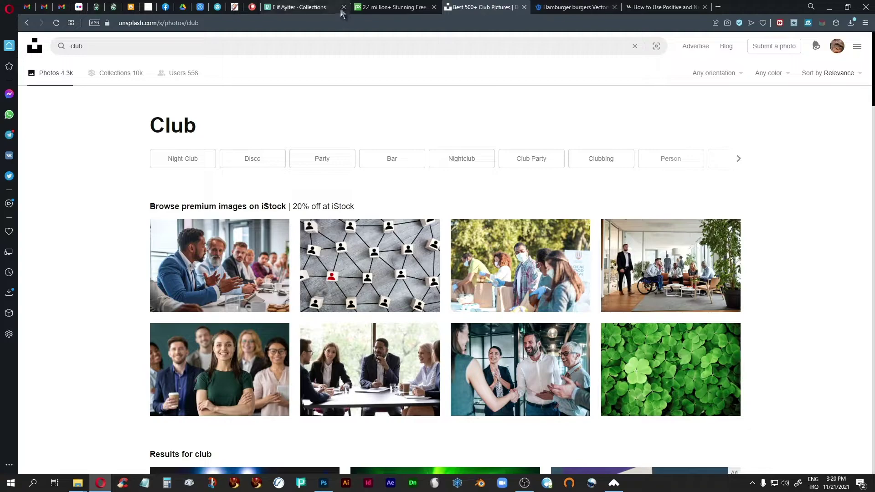
{"action": "left_click", "coordinate": [305, 6]}
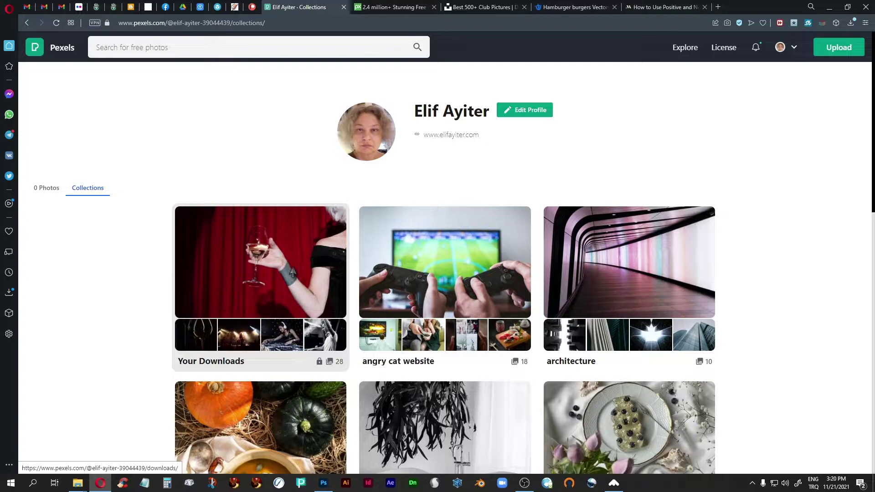
Step: Look through the saved Pexels collections, such as food, interiors, still life, animal, city and texture
{"action": "scroll", "coordinate": [292, 273], "scroll_direction": "down", "scroll_amount": 5}
{"action": "scroll", "coordinate": [293, 273], "scroll_direction": "up", "scroll_amount": 5}
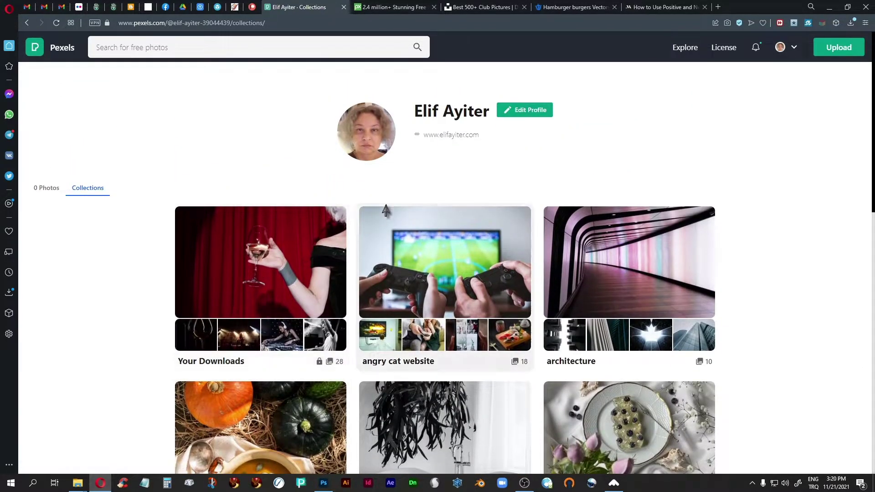
{"action": "scroll", "coordinate": [574, 276], "scroll_direction": "down", "scroll_amount": 1}
{"action": "scroll", "coordinate": [575, 276], "scroll_direction": "down", "scroll_amount": 9}
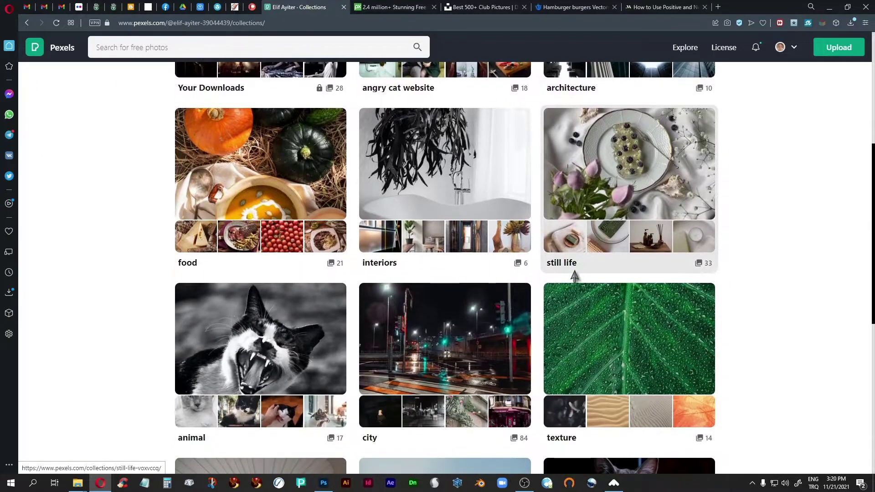
{"action": "scroll", "coordinate": [576, 275], "scroll_direction": "up", "scroll_amount": 2}
{"action": "scroll", "coordinate": [575, 272], "scroll_direction": "up", "scroll_amount": 8}
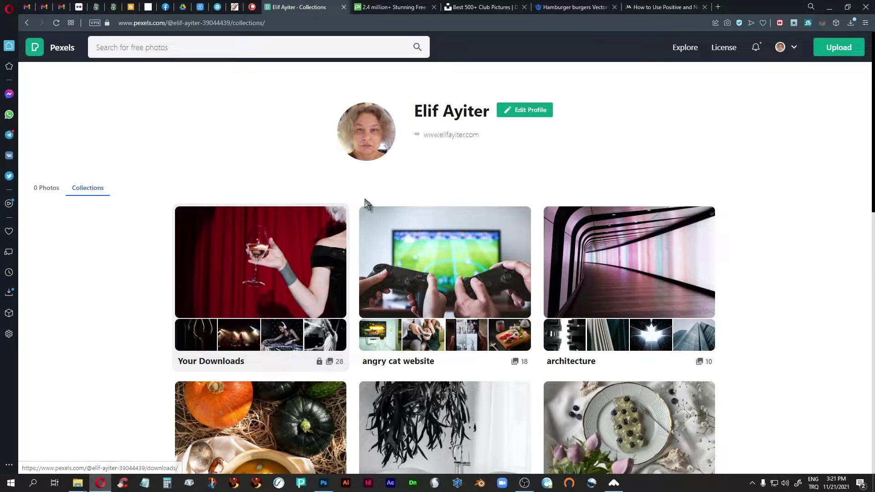
Step: Return to the club results, open the wine glass photo and view its options for saving to an existing or new collection
{"action": "left_click", "coordinate": [29, 22]}
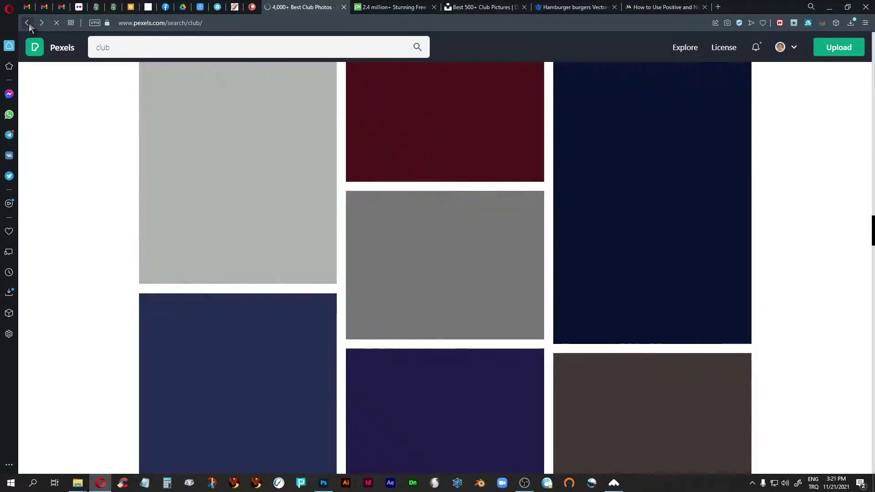
{"action": "left_click", "coordinate": [458, 185]}
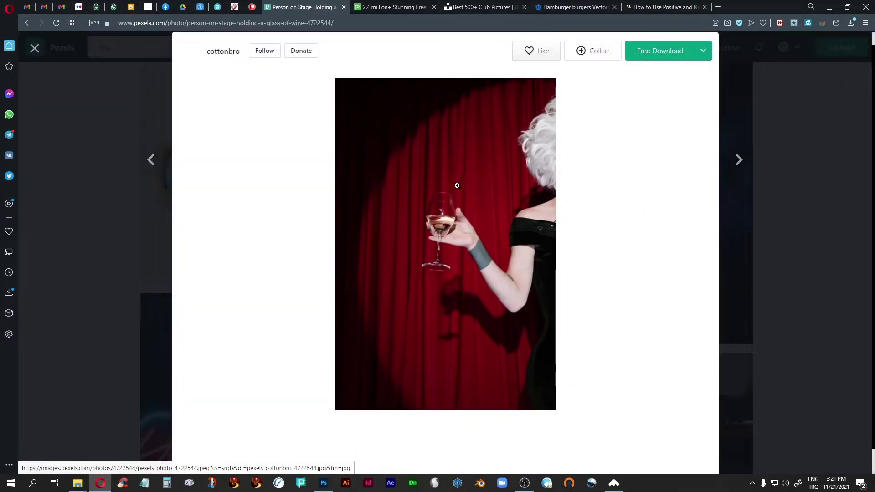
{"action": "left_click", "coordinate": [601, 57]}
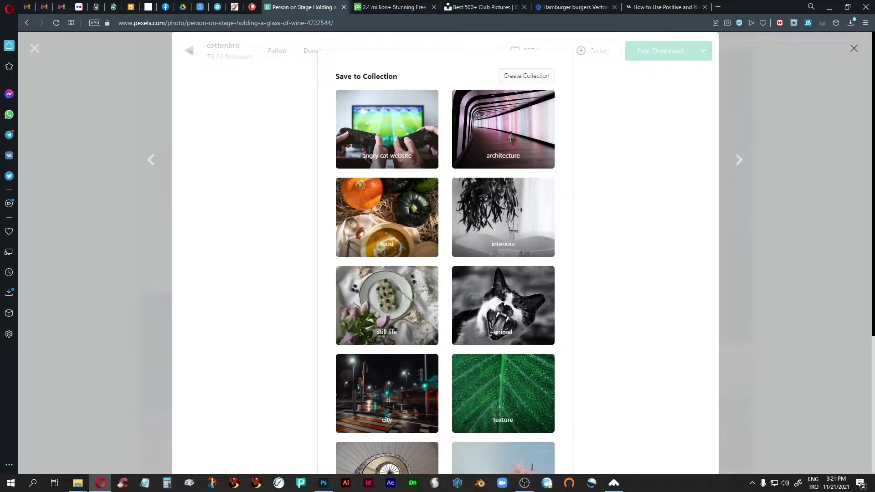
{"action": "left_click", "coordinate": [522, 76]}
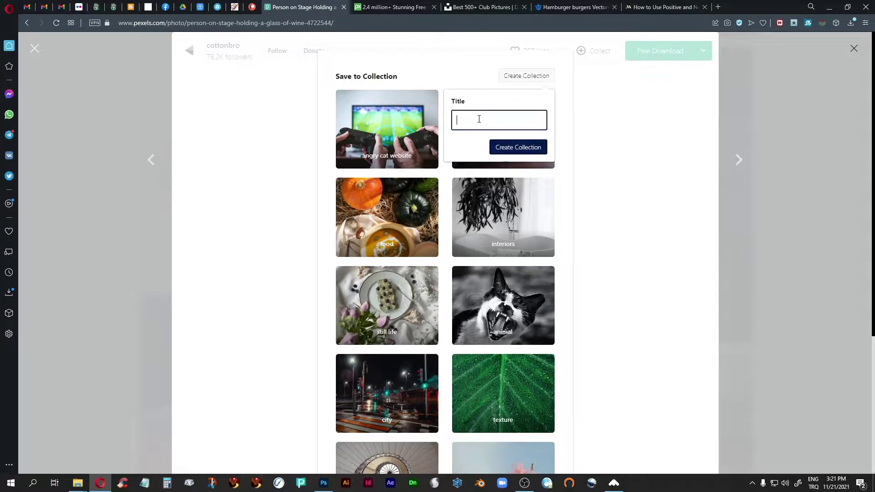
{"action": "left_click", "coordinate": [638, 120]}
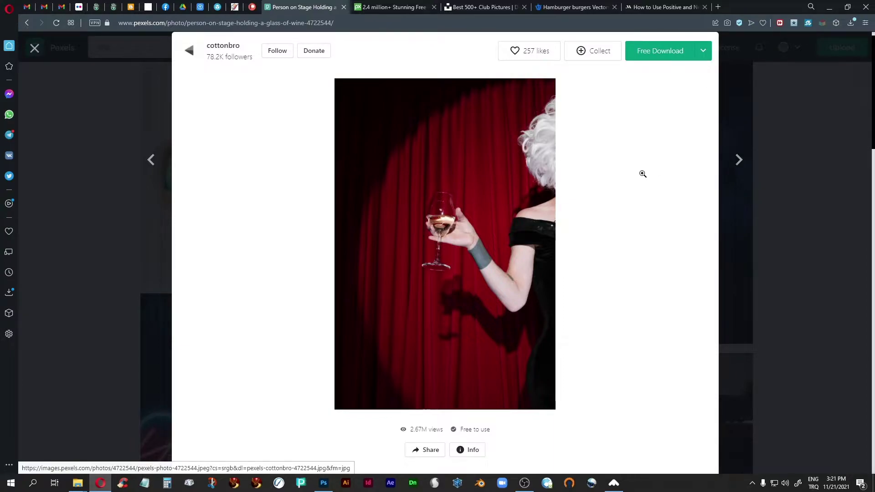
Step: Close the wine glass photo and browse the club results for pictures whose composition suits a golden-ratio layout
{"action": "left_click", "coordinate": [34, 49]}
{"action": "scroll", "coordinate": [433, 272], "scroll_direction": "down", "scroll_amount": 6}
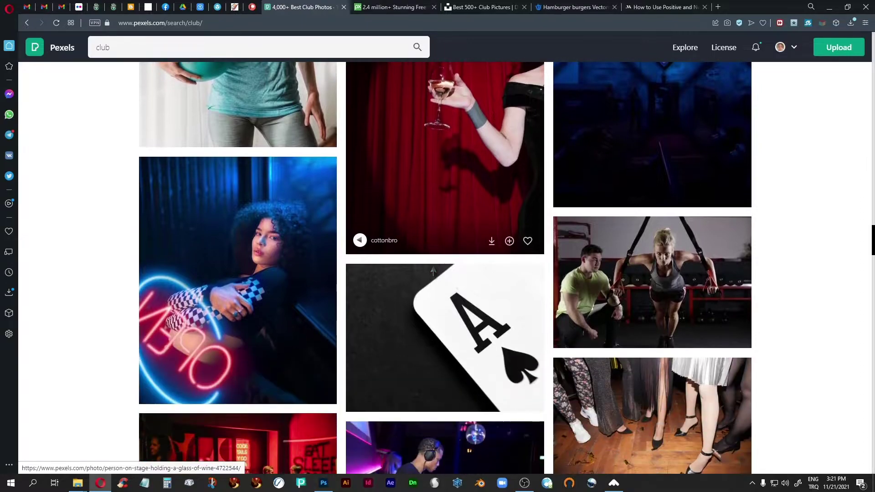
{"action": "scroll", "coordinate": [433, 272], "scroll_direction": "down", "scroll_amount": 7}
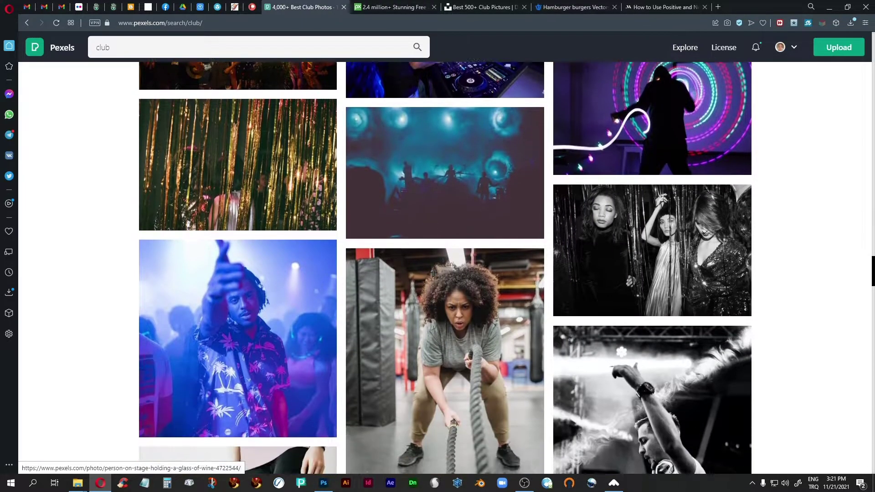
{"action": "scroll", "coordinate": [433, 273], "scroll_direction": "down", "scroll_amount": 7}
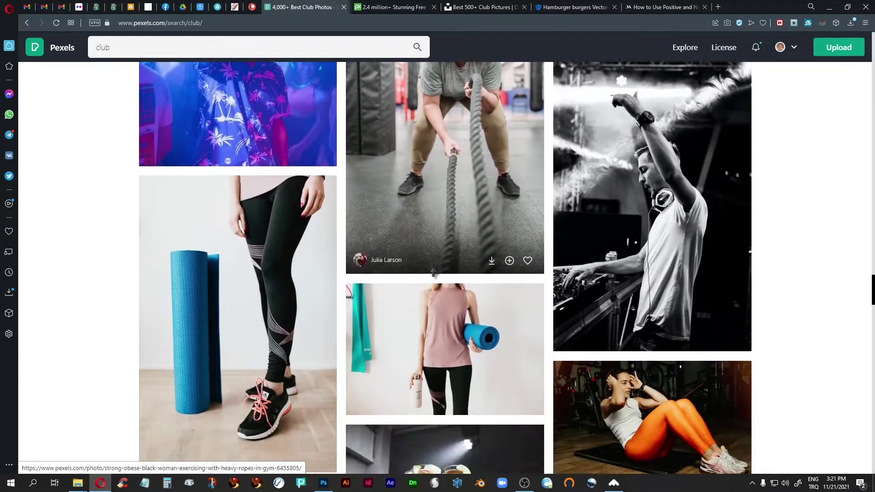
{"action": "scroll", "coordinate": [433, 272], "scroll_direction": "down", "scroll_amount": 4}
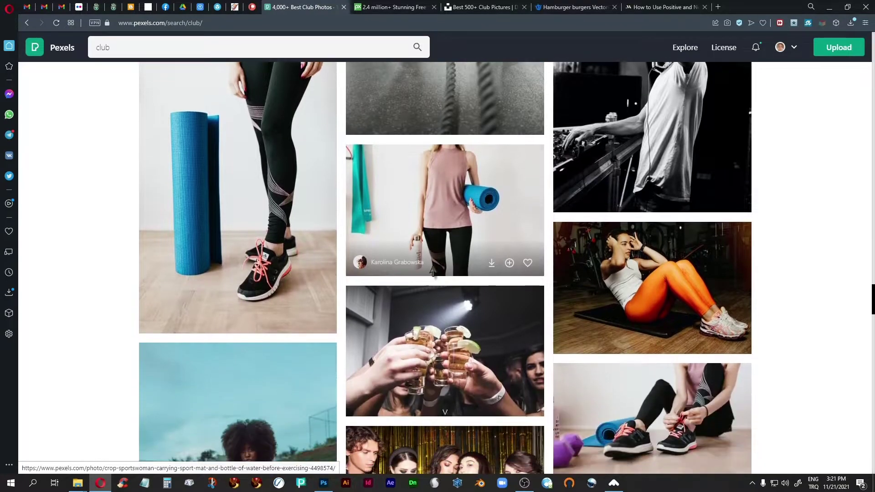
{"action": "scroll", "coordinate": [434, 269], "scroll_direction": "down", "scroll_amount": 10}
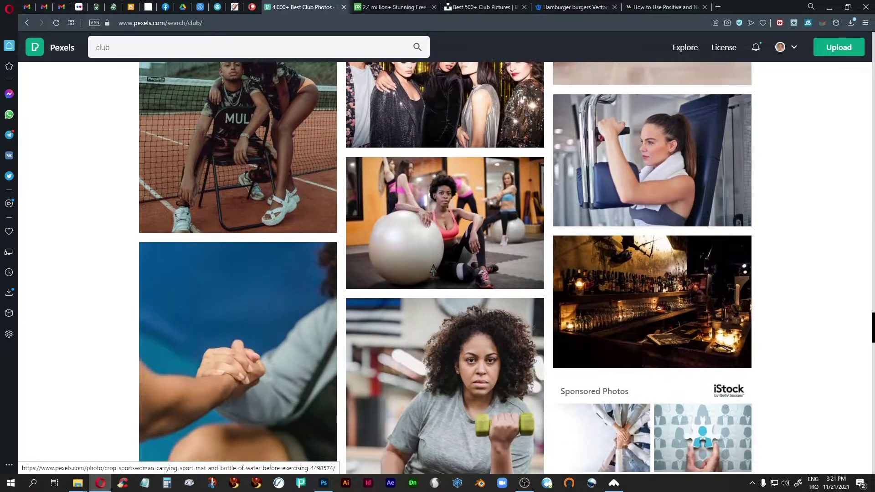
{"action": "scroll", "coordinate": [433, 271], "scroll_direction": "down", "scroll_amount": 10}
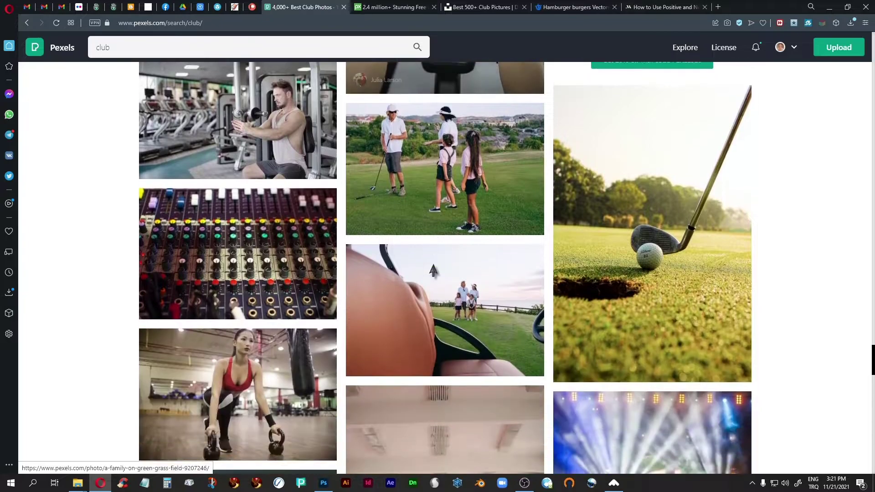
{"action": "scroll", "coordinate": [433, 271], "scroll_direction": "down", "scroll_amount": 3}
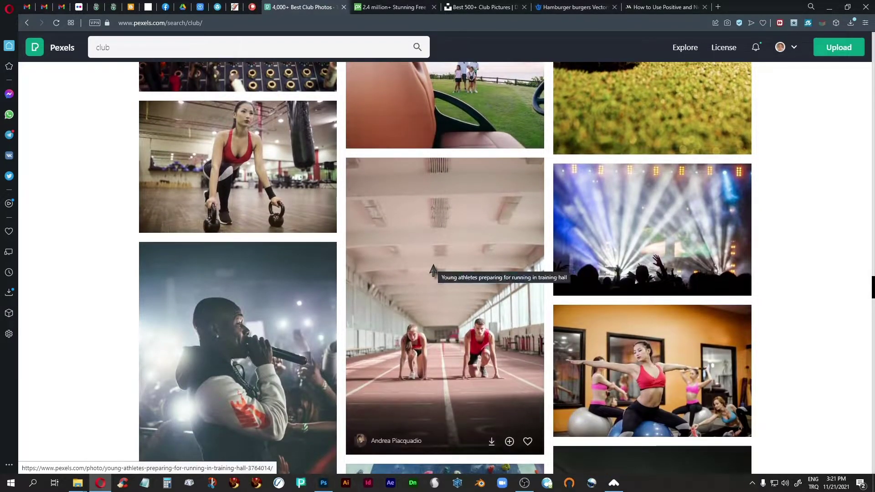
{"action": "scroll", "coordinate": [434, 271], "scroll_direction": "down", "scroll_amount": 2}
{"action": "scroll", "coordinate": [434, 271], "scroll_direction": "down", "scroll_amount": 6}
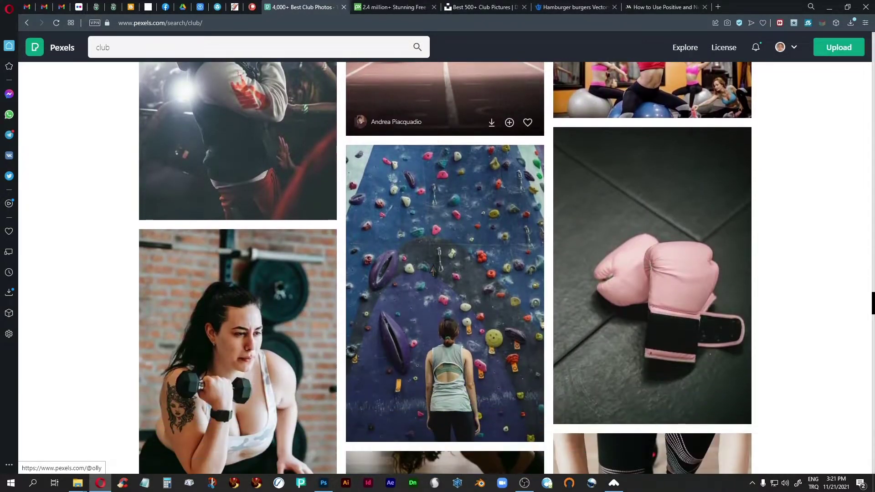
{"action": "scroll", "coordinate": [433, 271], "scroll_direction": "down", "scroll_amount": 7}
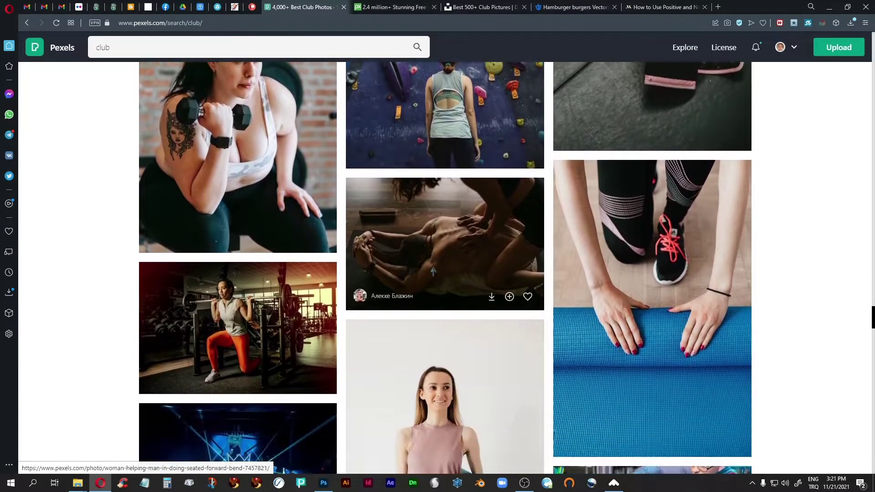
{"action": "scroll", "coordinate": [434, 271], "scroll_direction": "down", "scroll_amount": 9}
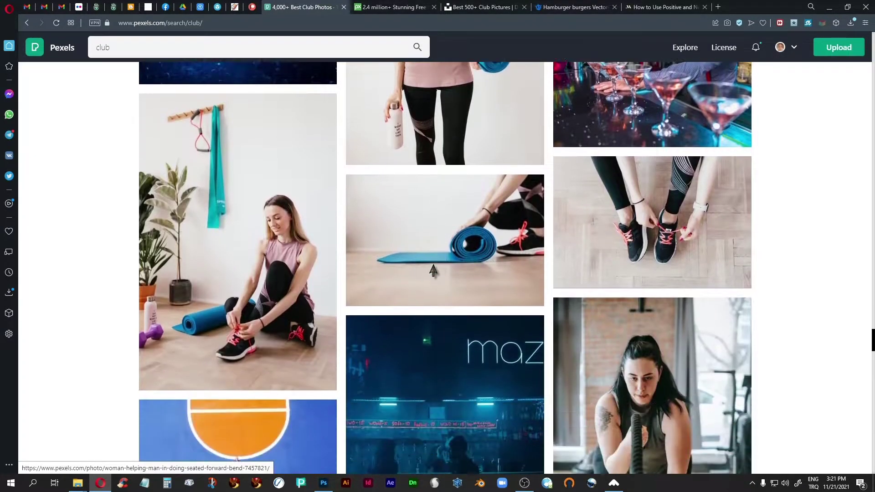
{"action": "scroll", "coordinate": [433, 270], "scroll_direction": "down", "scroll_amount": 2}
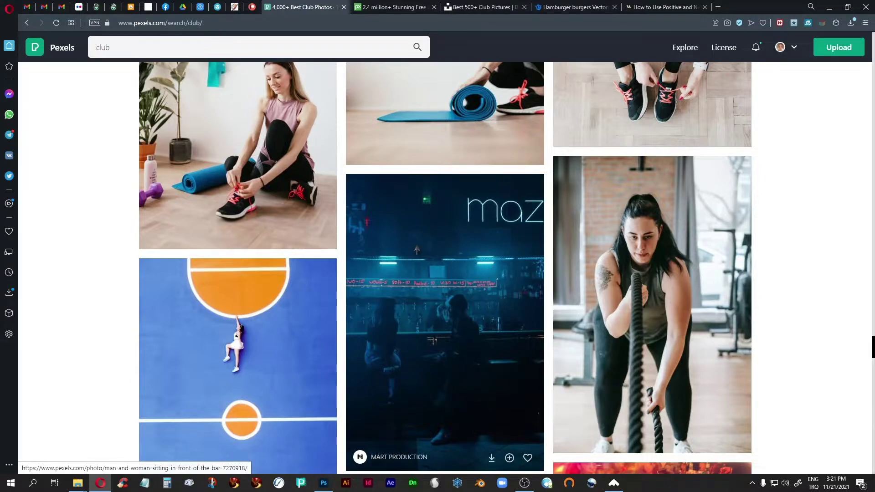
{"action": "scroll", "coordinate": [486, 315], "scroll_direction": "down", "scroll_amount": 1}
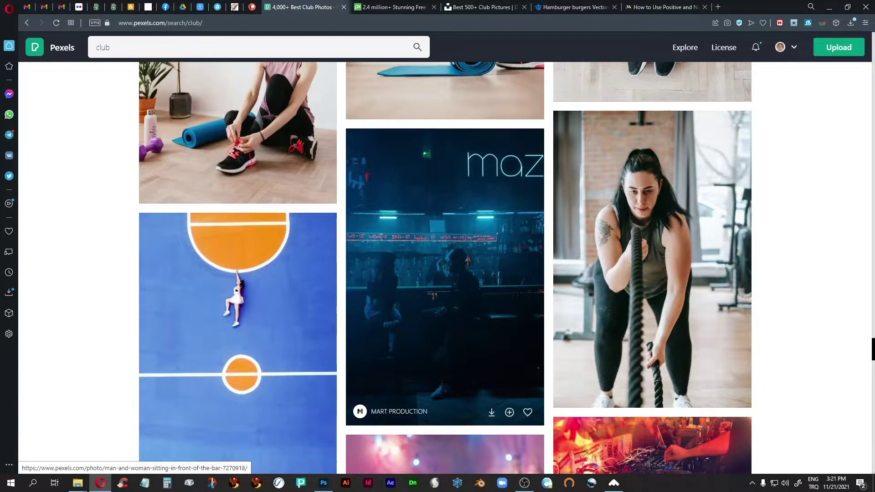
Step: Switch to Photoshop, show the golden-ratio group and hide the visible photo and logo groups so only the spiral remains
{"action": "left_click", "coordinate": [324, 483]}
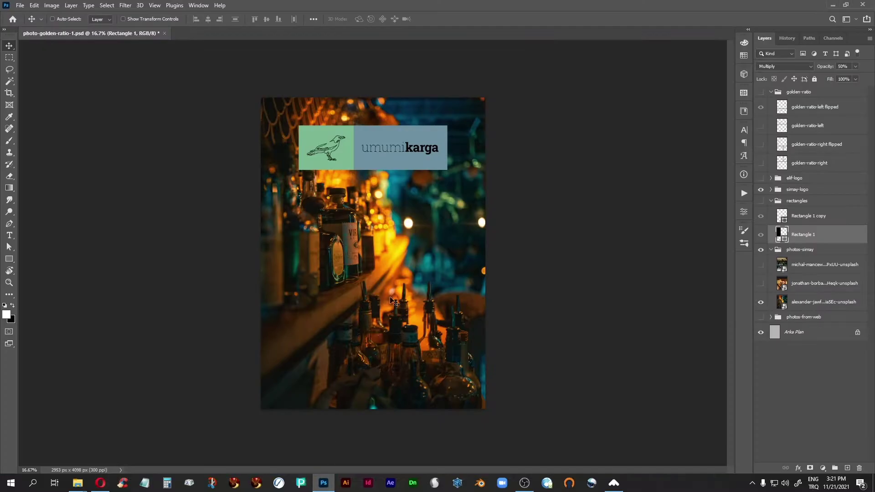
{"action": "left_click", "coordinate": [760, 92]}
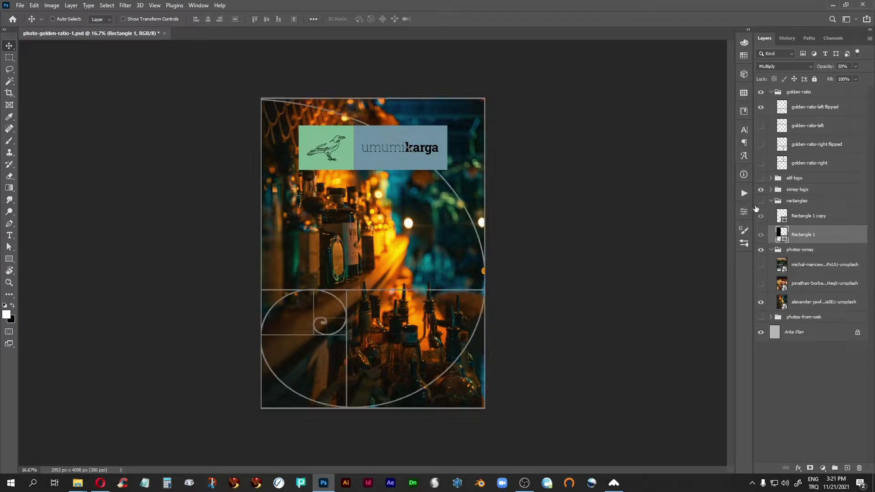
{"action": "left_click", "coordinate": [761, 250]}
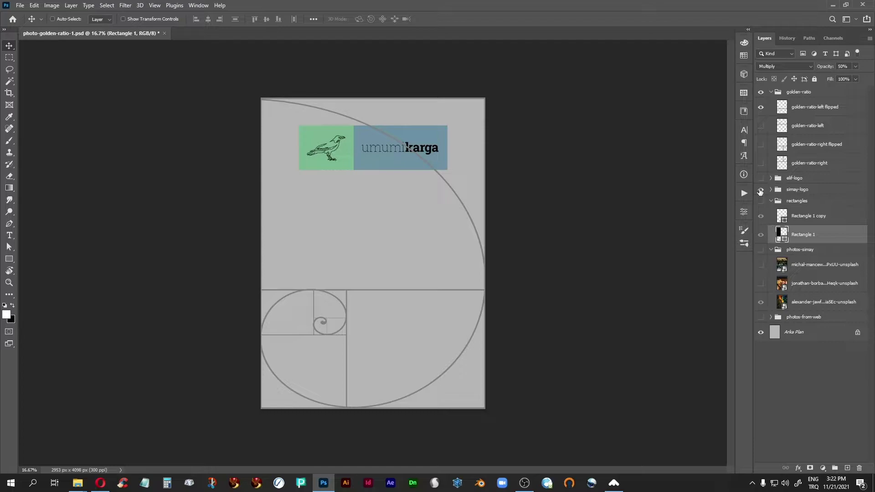
{"action": "left_click", "coordinate": [761, 190]}
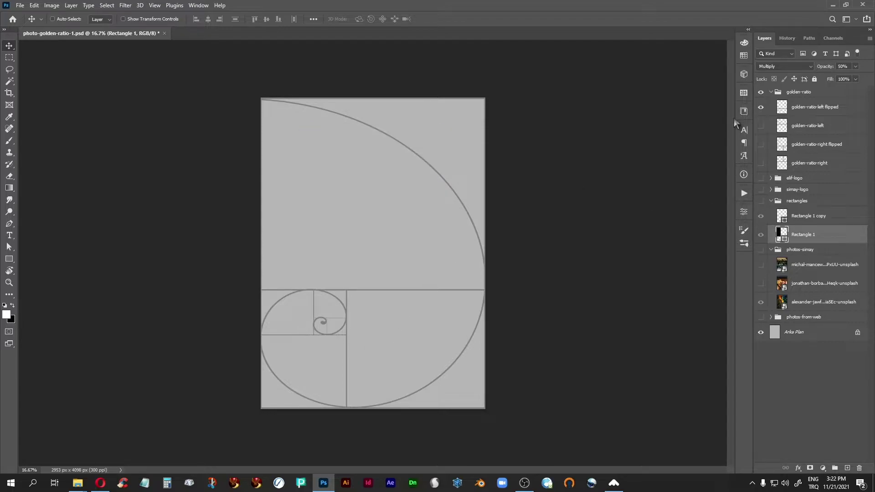
Step: Hide the golden-ratio-left flipped spiral, preview golden-ratio-left, and leave only golden-ratio-right visible
{"action": "left_click", "coordinate": [760, 106]}
{"action": "left_click", "coordinate": [762, 125]}
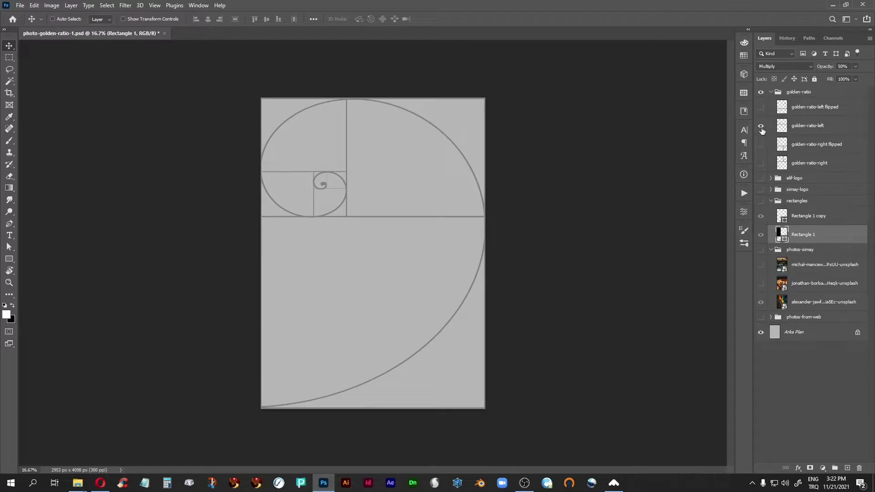
{"action": "left_click", "coordinate": [760, 130]}
{"action": "left_click", "coordinate": [761, 164]}
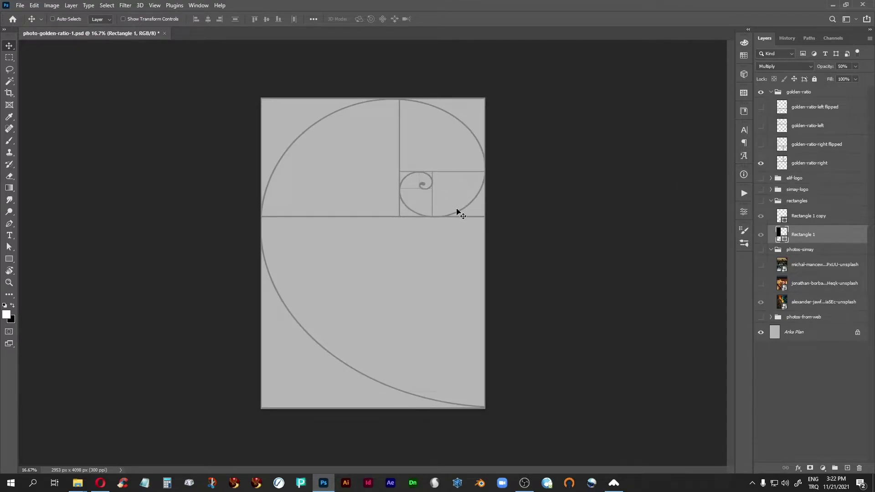
Step: Return to the browser, view the dark blue photo of two people at the bar enlarged, and close it
{"action": "left_click", "coordinate": [100, 484]}
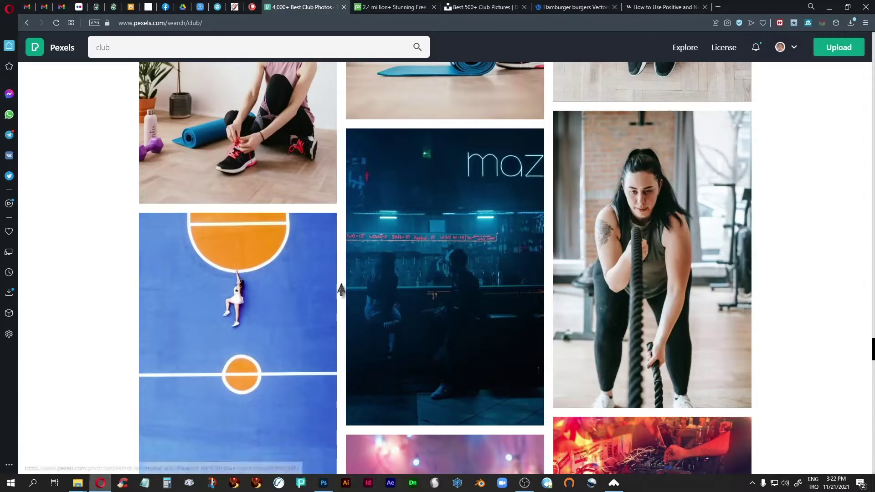
{"action": "left_click", "coordinate": [445, 264]}
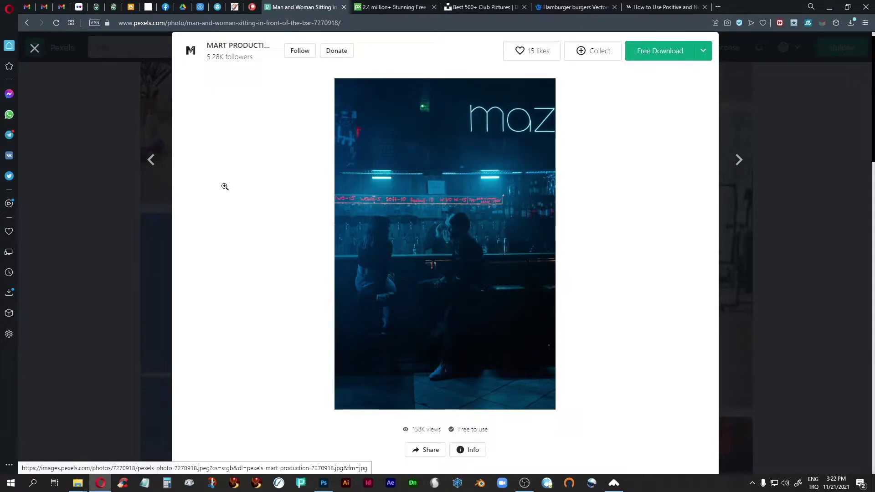
{"action": "left_click", "coordinate": [35, 48]}
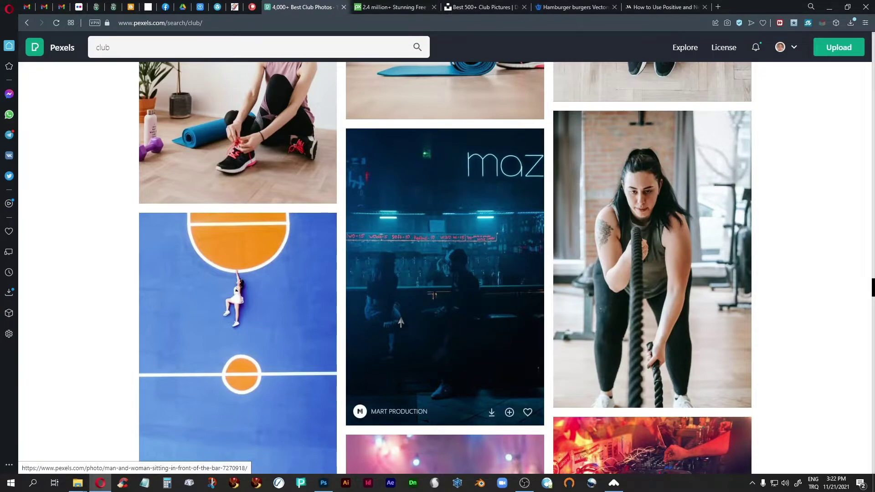
Step: Find the photo of the bartender pouring drinks into martini glasses in the club results and open it
{"action": "scroll", "coordinate": [402, 321], "scroll_direction": "up", "scroll_amount": 4}
{"action": "scroll", "coordinate": [402, 321], "scroll_direction": "up", "scroll_amount": 6}
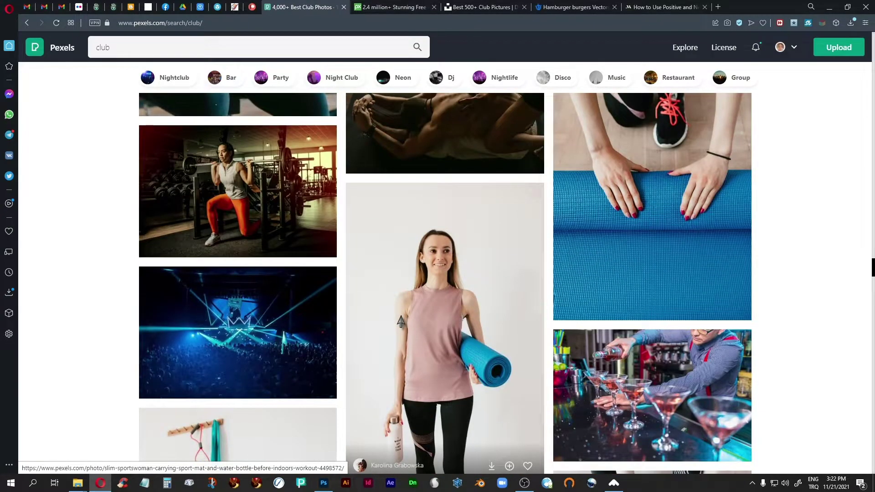
{"action": "scroll", "coordinate": [402, 321], "scroll_direction": "down", "scroll_amount": 2}
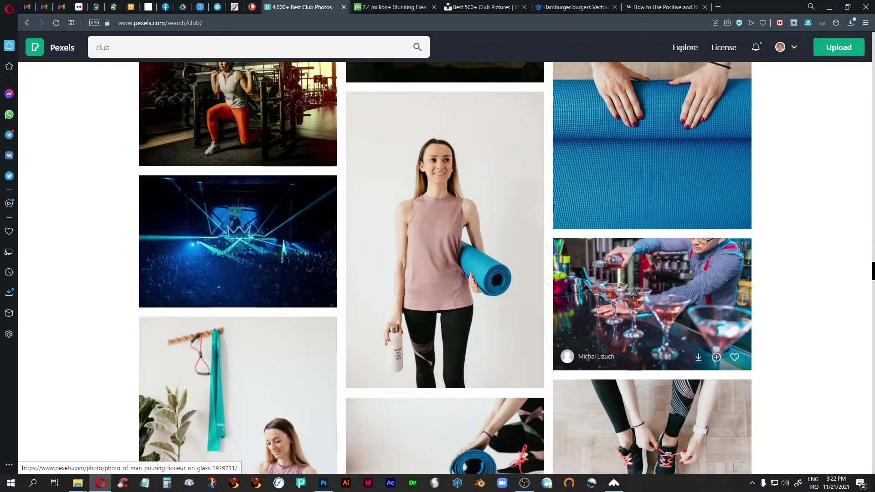
{"action": "left_click", "coordinate": [652, 294]}
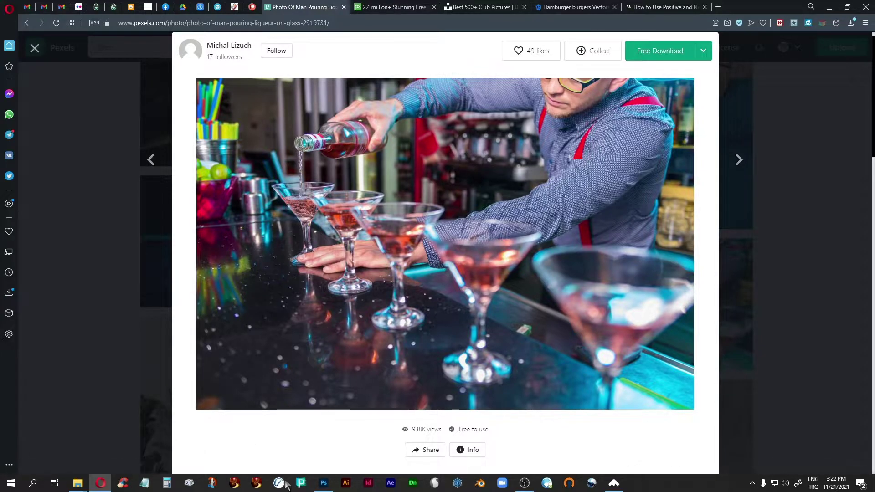
Step: Switch to Photoshop and replace the visible golden-ratio-right spiral with golden-ratio-left
{"action": "left_click", "coordinate": [323, 482]}
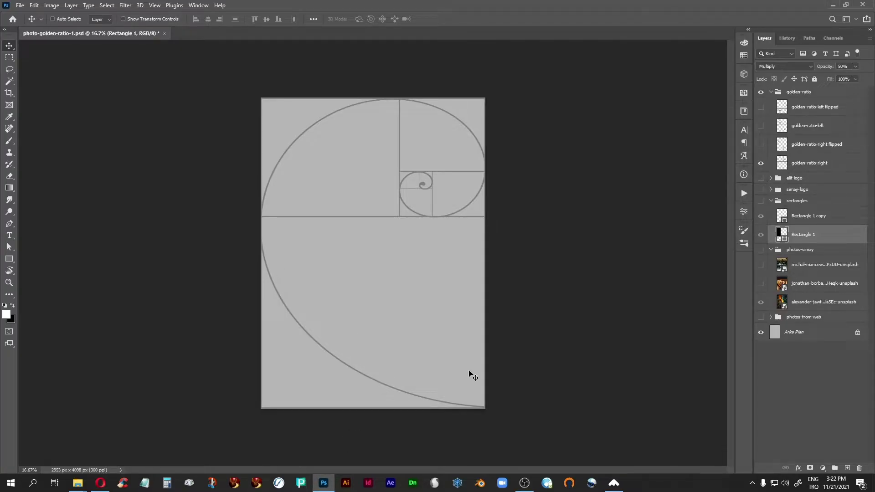
{"action": "left_click", "coordinate": [760, 163]}
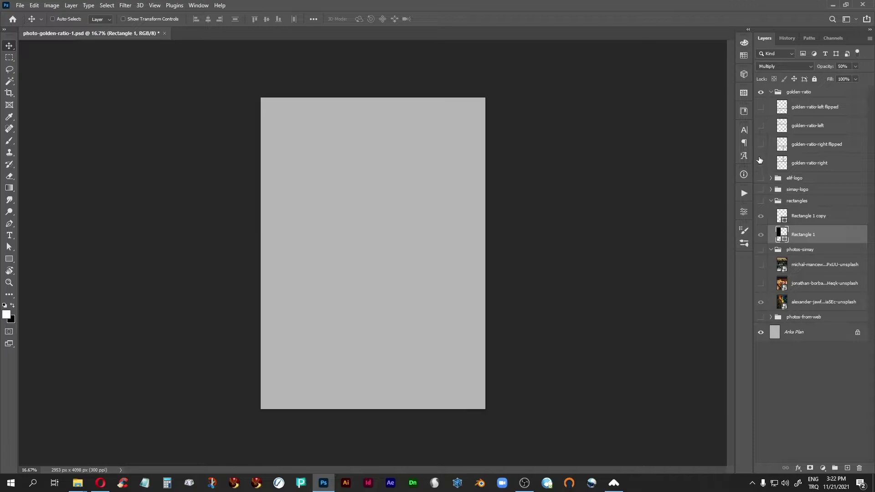
{"action": "left_click", "coordinate": [760, 125]}
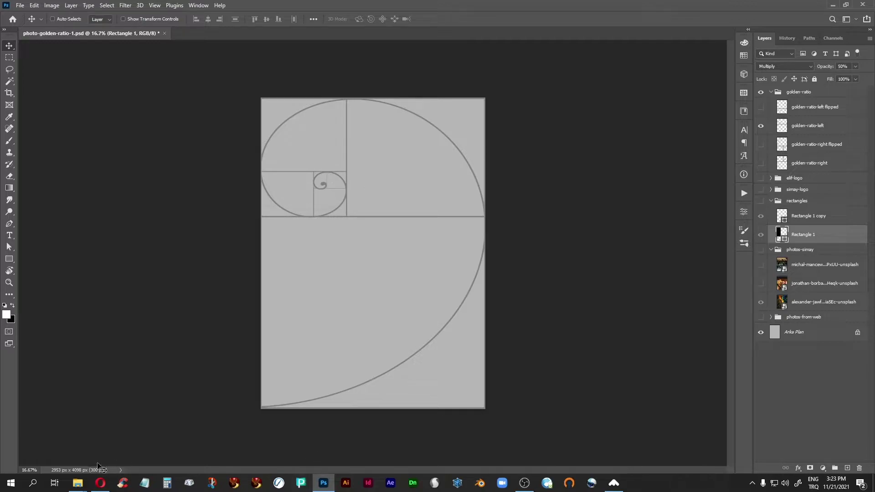
Step: Compare the bartender photo in the browser with the golden-ratio-left spiral in Photoshop, ending on the photo
{"action": "left_click", "coordinate": [101, 483]}
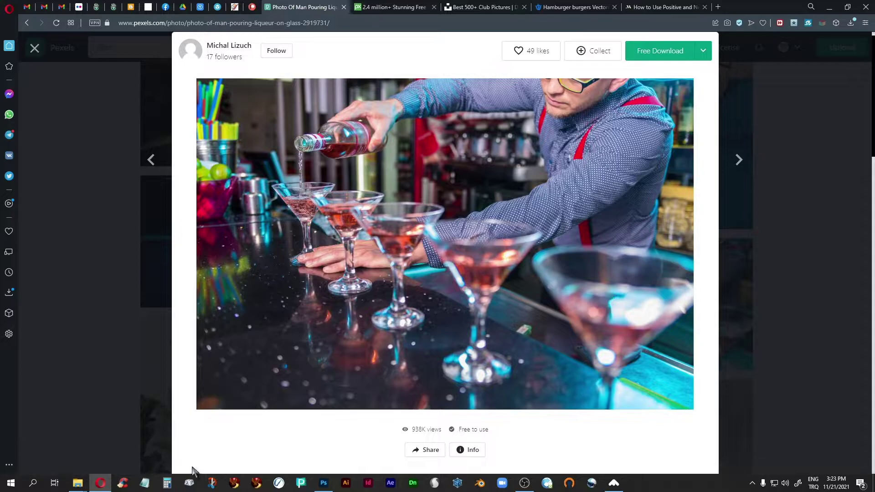
{"action": "left_click", "coordinate": [324, 482]}
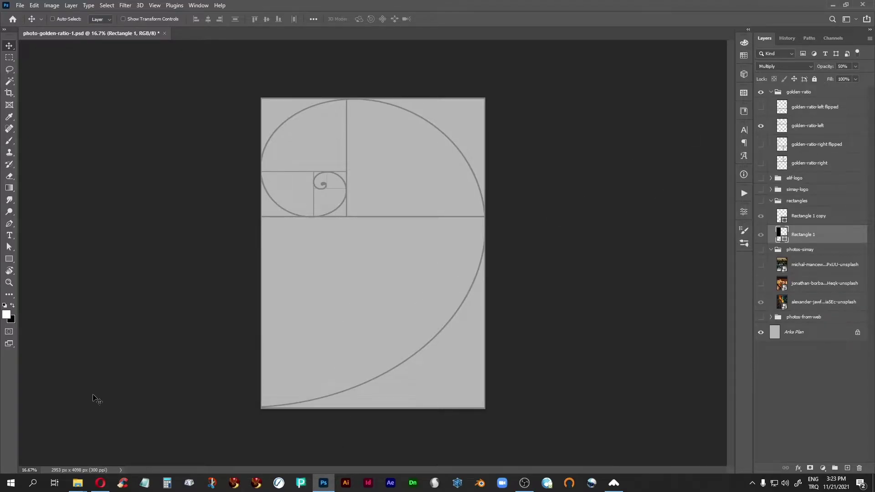
{"action": "left_click", "coordinate": [100, 483]}
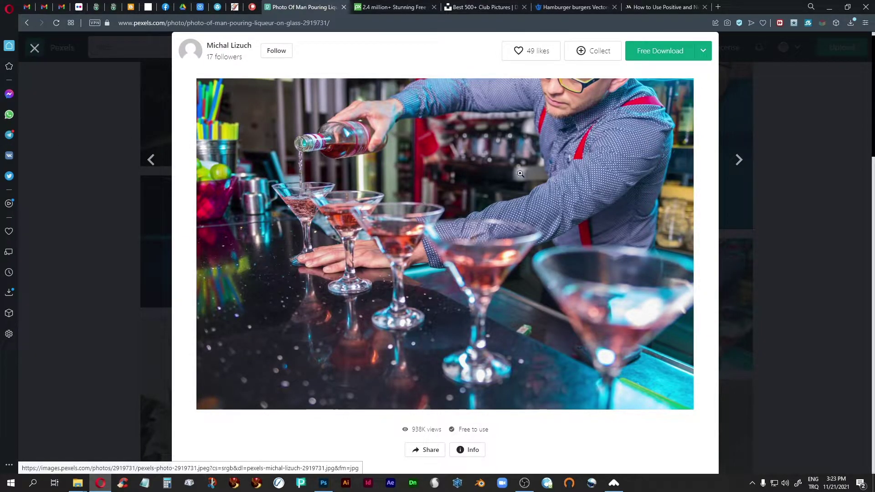
Step: Close the bartender photo and look back through the earlier club results for another suitable composition
{"action": "left_click", "coordinate": [35, 47]}
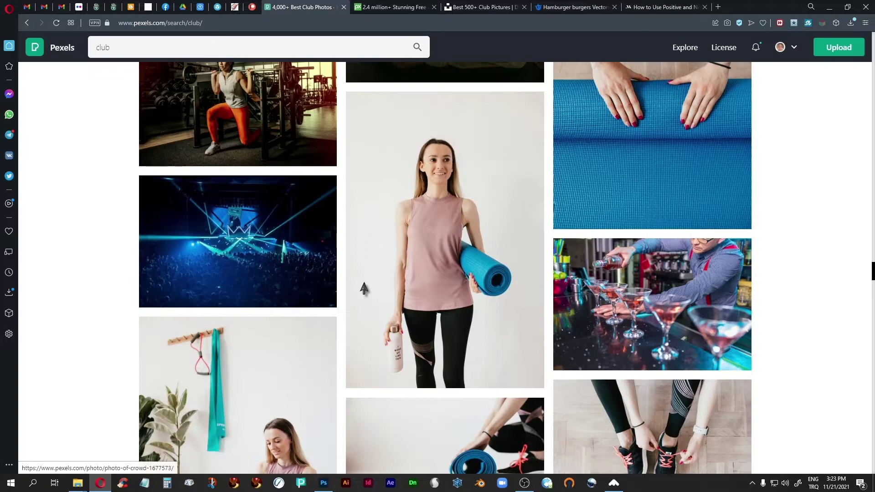
{"action": "scroll", "coordinate": [354, 279], "scroll_direction": "up", "scroll_amount": 4}
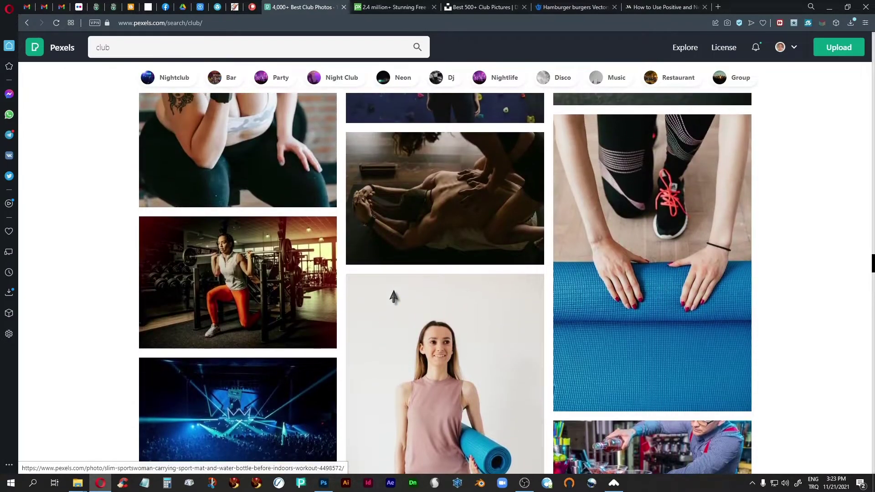
{"action": "scroll", "coordinate": [394, 297], "scroll_direction": "up", "scroll_amount": 10}
{"action": "scroll", "coordinate": [393, 297], "scroll_direction": "up", "scroll_amount": 10}
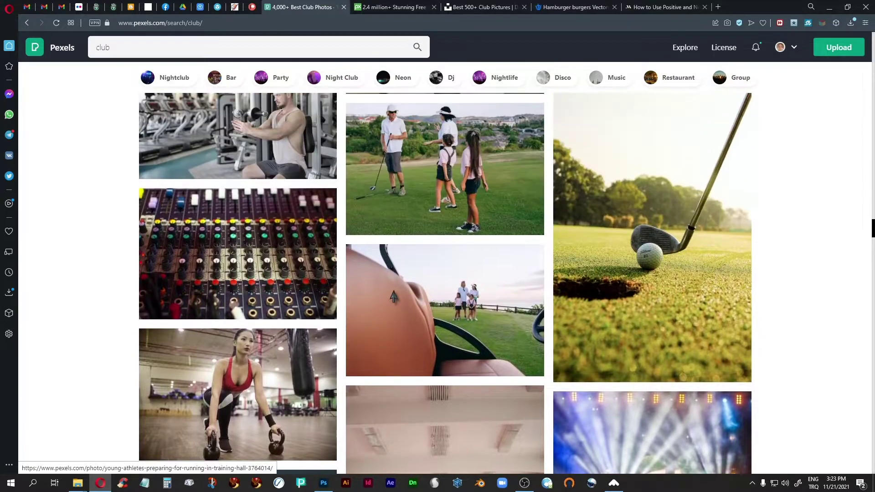
{"action": "scroll", "coordinate": [394, 296], "scroll_direction": "up", "scroll_amount": 10}
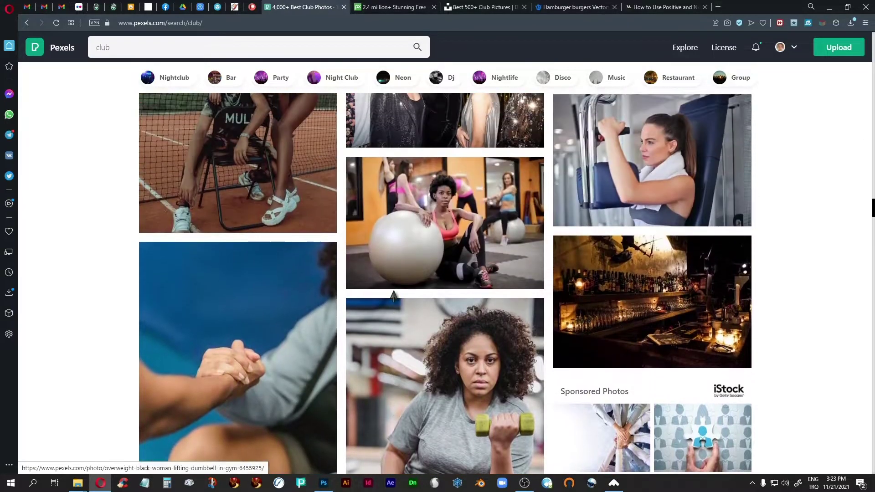
{"action": "scroll", "coordinate": [394, 295], "scroll_direction": "up", "scroll_amount": 1}
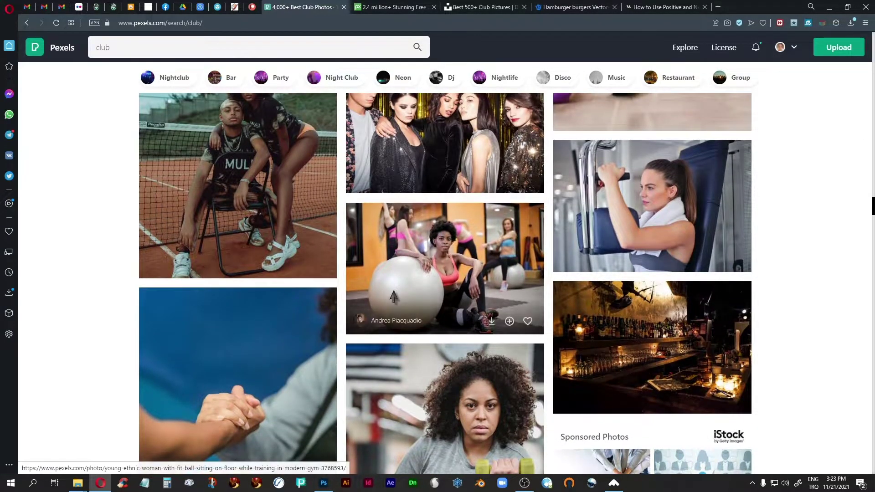
Step: Look back through the earlier club results for the photo of the woman beside the neon OPEN sign and open it
{"action": "scroll", "coordinate": [393, 297], "scroll_direction": "up", "scroll_amount": 15}
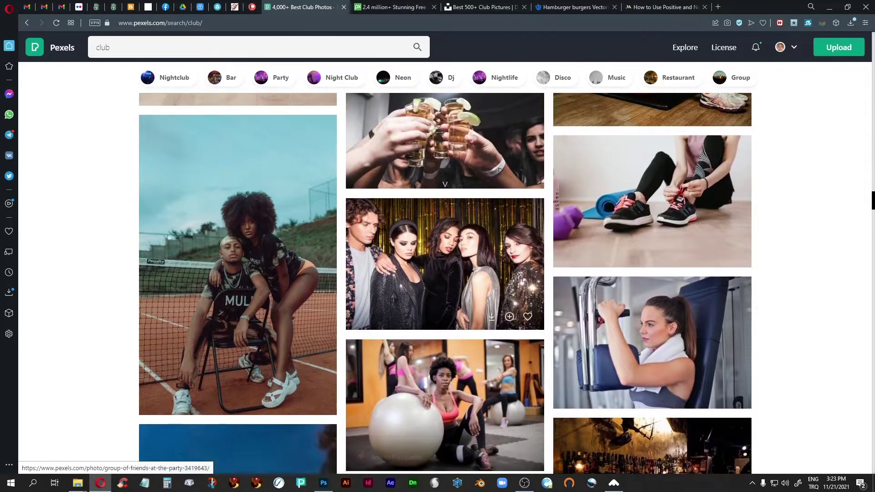
{"action": "scroll", "coordinate": [394, 297], "scroll_direction": "up", "scroll_amount": 15}
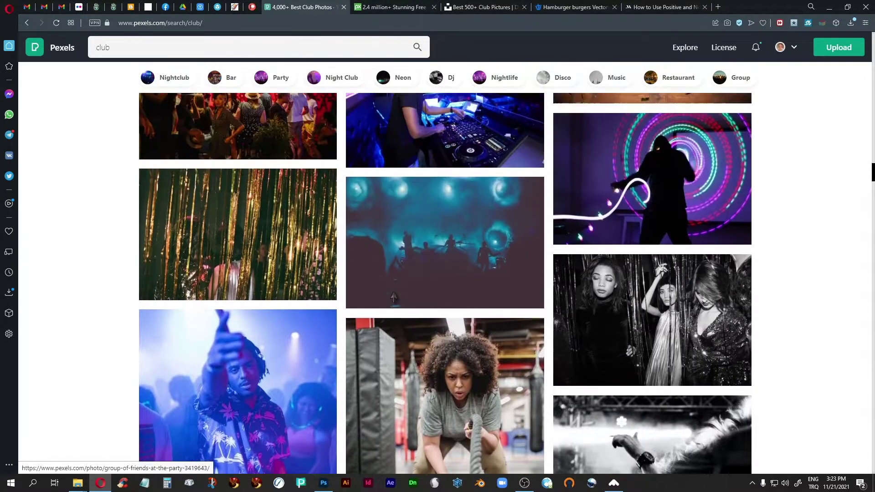
{"action": "scroll", "coordinate": [394, 297], "scroll_direction": "up", "scroll_amount": 5}
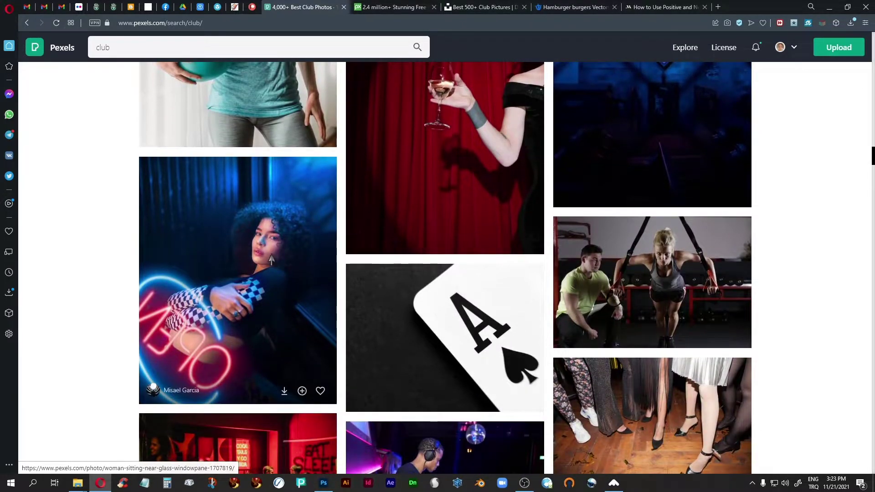
{"action": "left_click", "coordinate": [238, 255]}
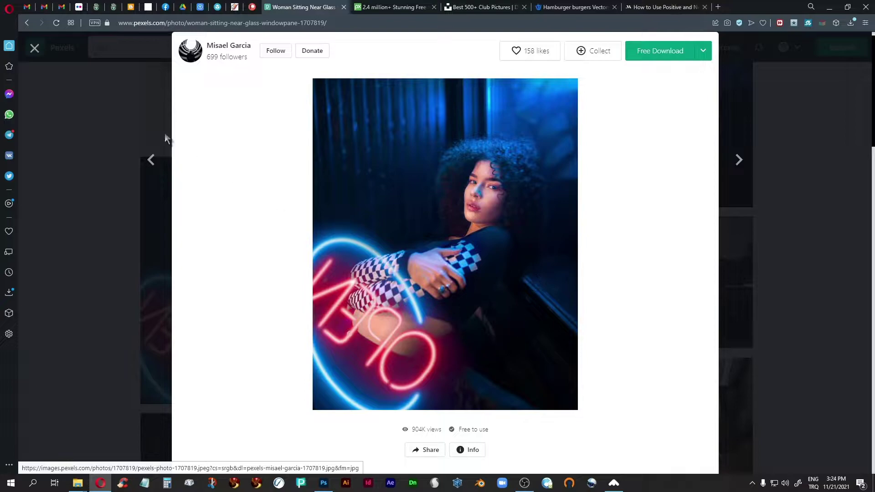
Step: Close the neon-sign photo and look further back through the Pexels club results
{"action": "left_click", "coordinate": [34, 48]}
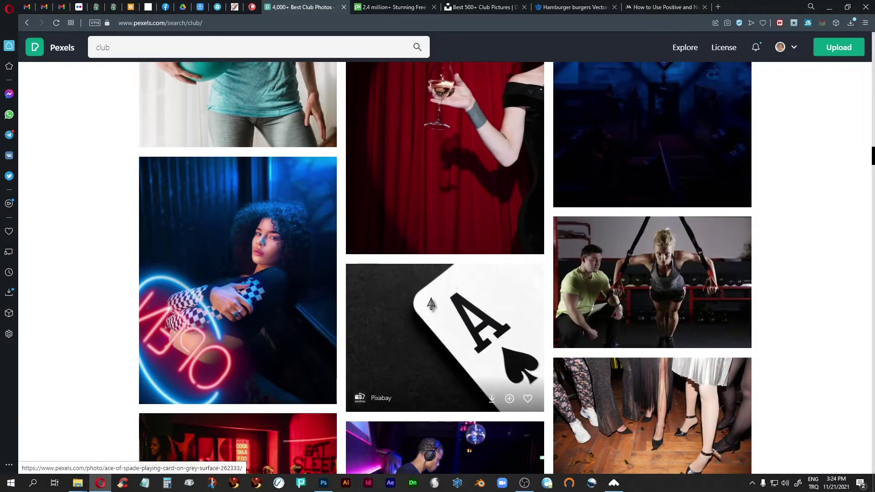
{"action": "scroll", "coordinate": [430, 304], "scroll_direction": "up", "scroll_amount": 3}
{"action": "scroll", "coordinate": [431, 304], "scroll_direction": "up", "scroll_amount": 5}
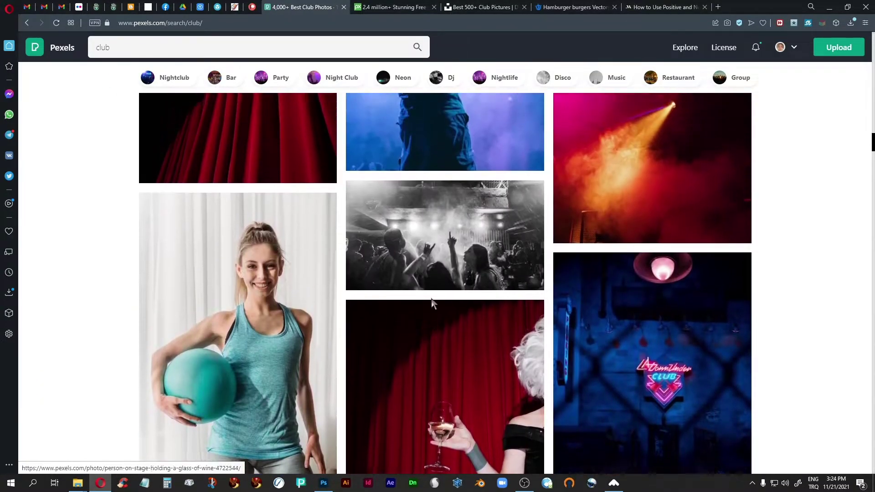
{"action": "scroll", "coordinate": [431, 304], "scroll_direction": "up", "scroll_amount": 1}
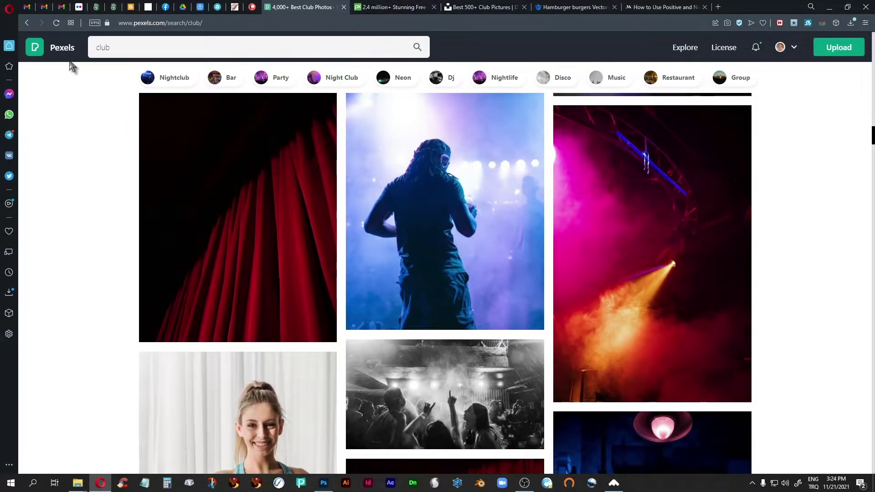
Step: Check the Pixabay home page and examine the Unsplash club results for photos with suitable poster compositions
{"action": "left_click", "coordinate": [391, 8]}
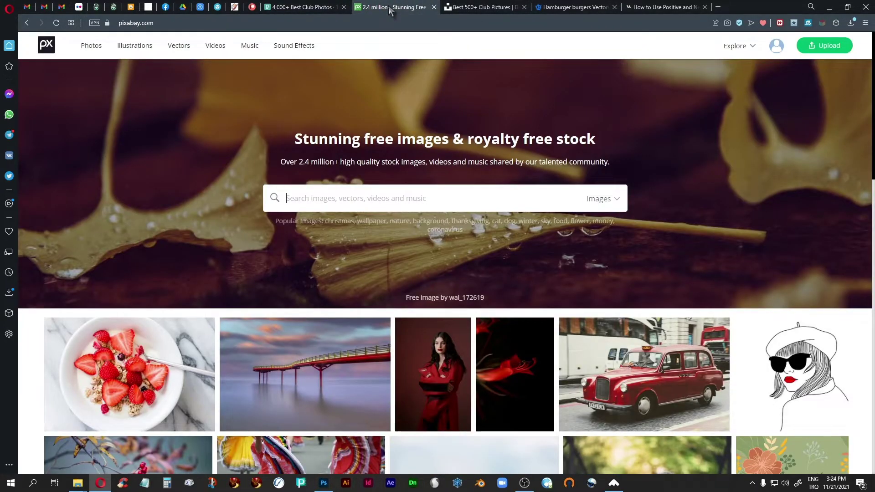
{"action": "left_click", "coordinate": [478, 8]}
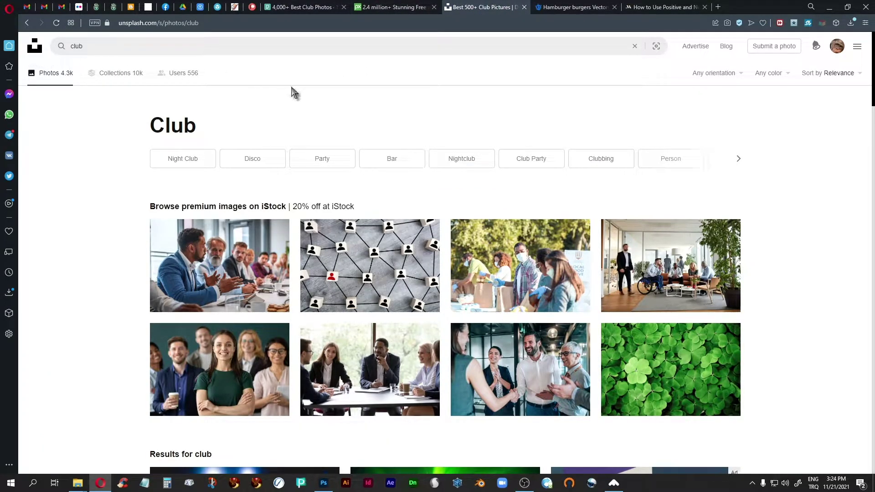
{"action": "scroll", "coordinate": [370, 155], "scroll_direction": "down", "scroll_amount": 10}
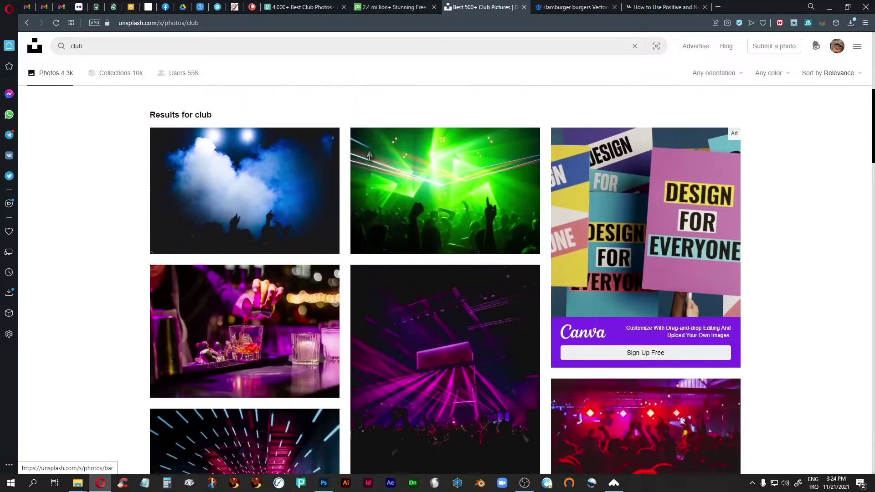
{"action": "scroll", "coordinate": [371, 149], "scroll_direction": "down", "scroll_amount": 8}
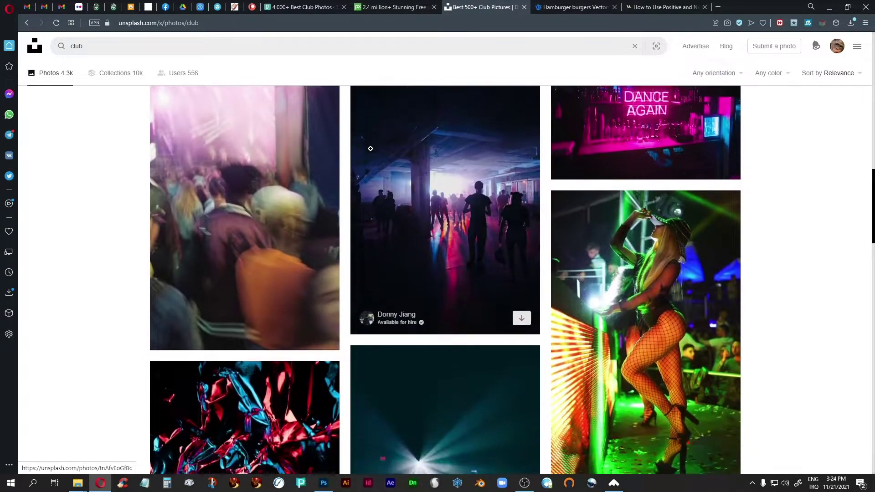
{"action": "scroll", "coordinate": [372, 148], "scroll_direction": "down", "scroll_amount": 10}
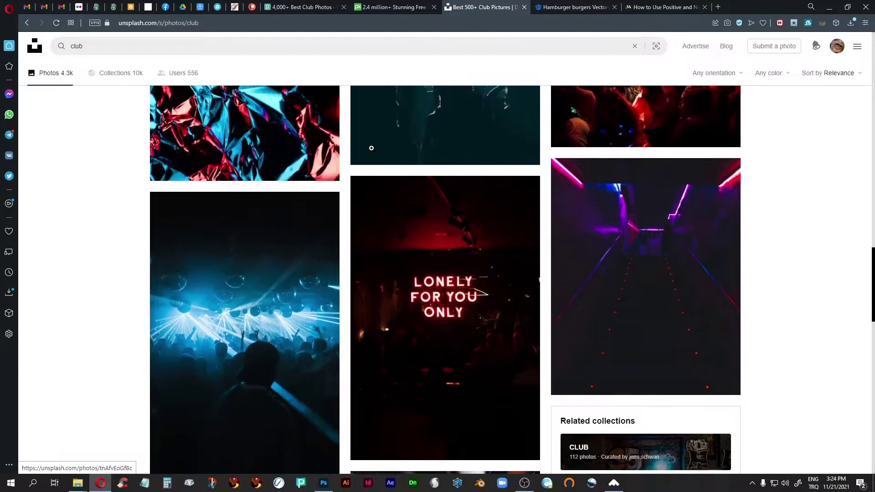
{"action": "scroll", "coordinate": [372, 148], "scroll_direction": "down", "scroll_amount": 1}
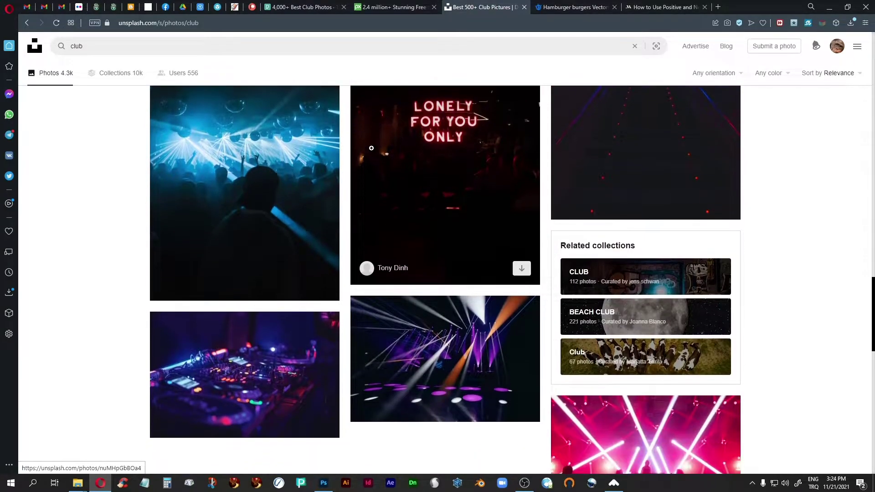
{"action": "scroll", "coordinate": [371, 148], "scroll_direction": "up", "scroll_amount": 2}
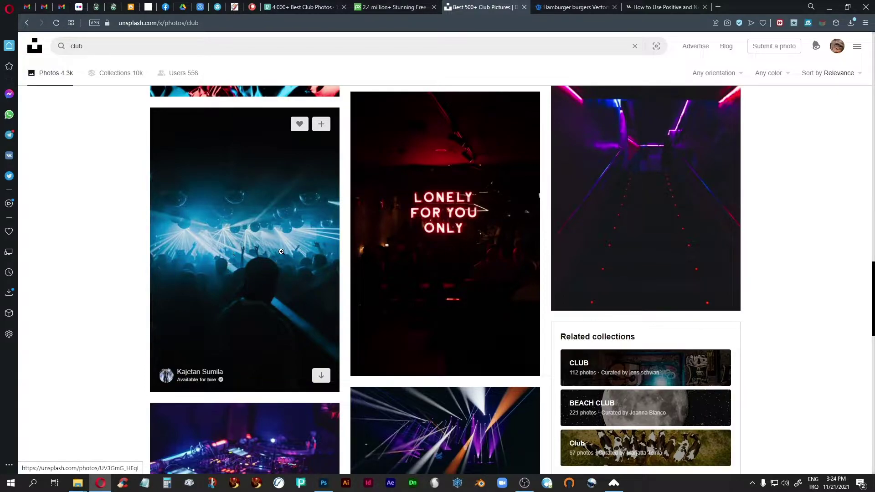
{"action": "scroll", "coordinate": [282, 252], "scroll_direction": "down", "scroll_amount": 2}
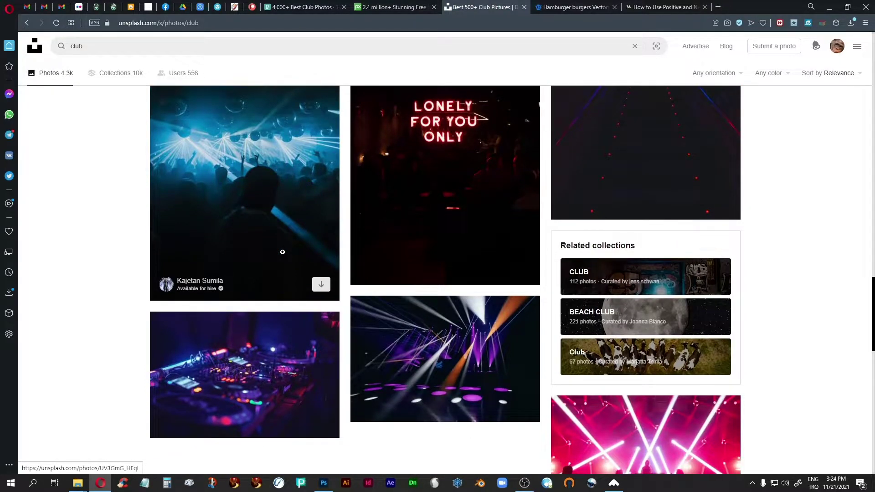
{"action": "scroll", "coordinate": [282, 252], "scroll_direction": "down", "scroll_amount": 8}
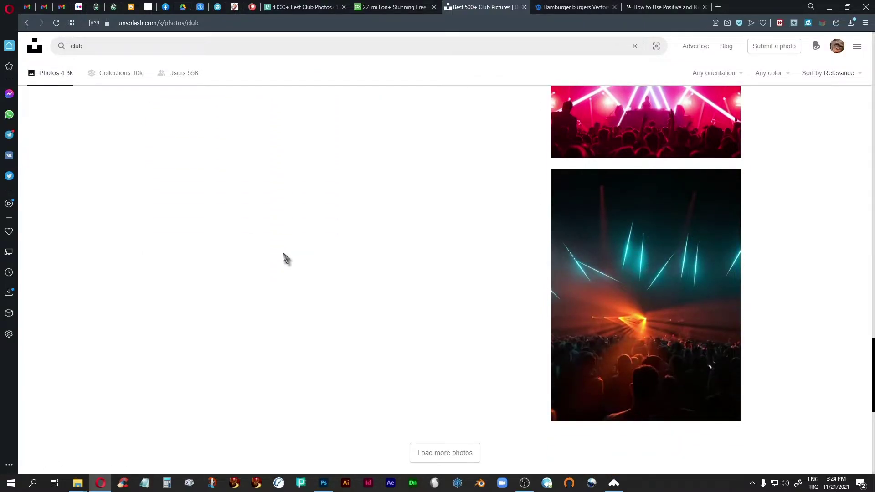
Step: Load more Unsplash club photos and examine the added results around the bar scene
{"action": "left_click", "coordinate": [440, 454]}
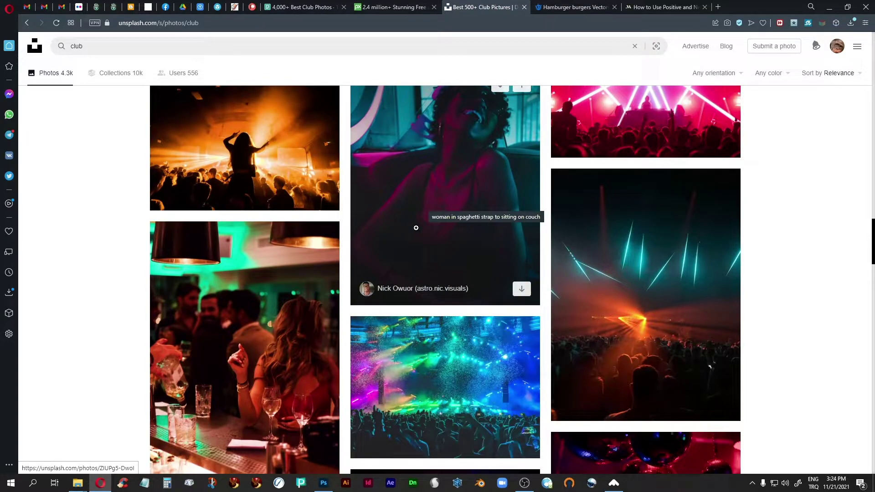
{"action": "scroll", "coordinate": [417, 226], "scroll_direction": "down", "scroll_amount": 8}
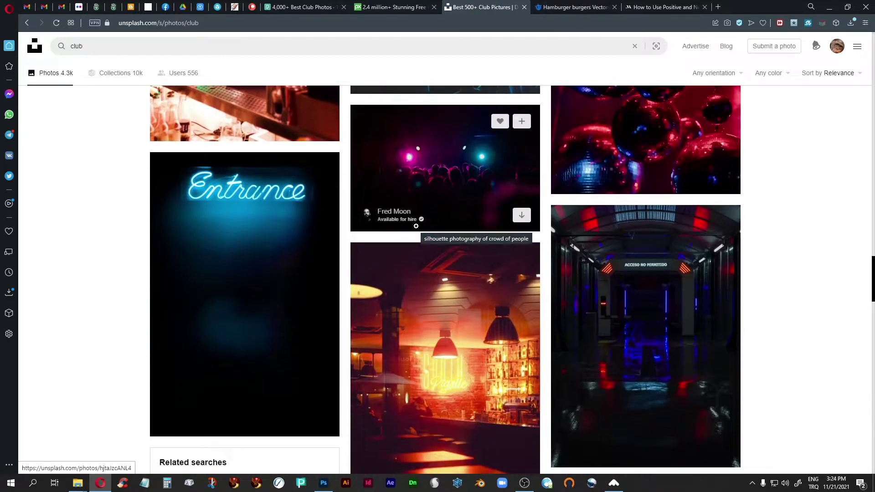
{"action": "scroll", "coordinate": [416, 226], "scroll_direction": "up", "scroll_amount": 5}
{"action": "scroll", "coordinate": [416, 226], "scroll_direction": "up", "scroll_amount": 1}
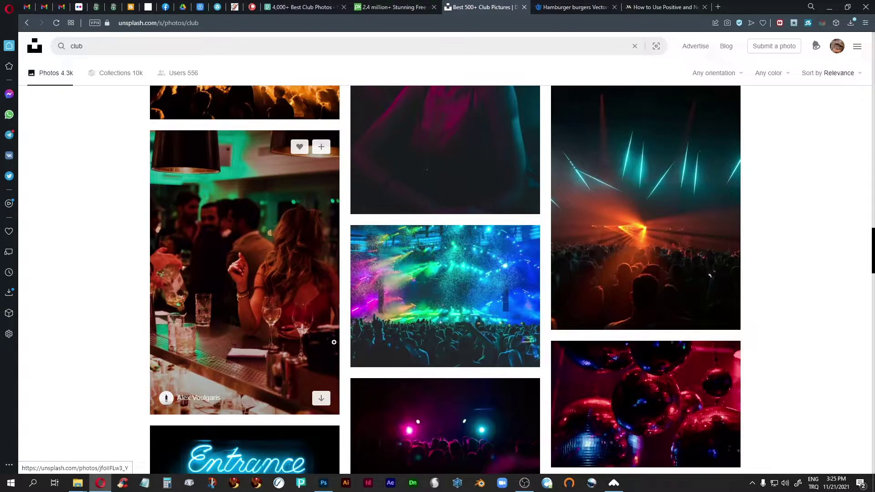
Step: Open the photo of the woman sitting at the bar and show its download size options before closing it
{"action": "left_click", "coordinate": [258, 197]}
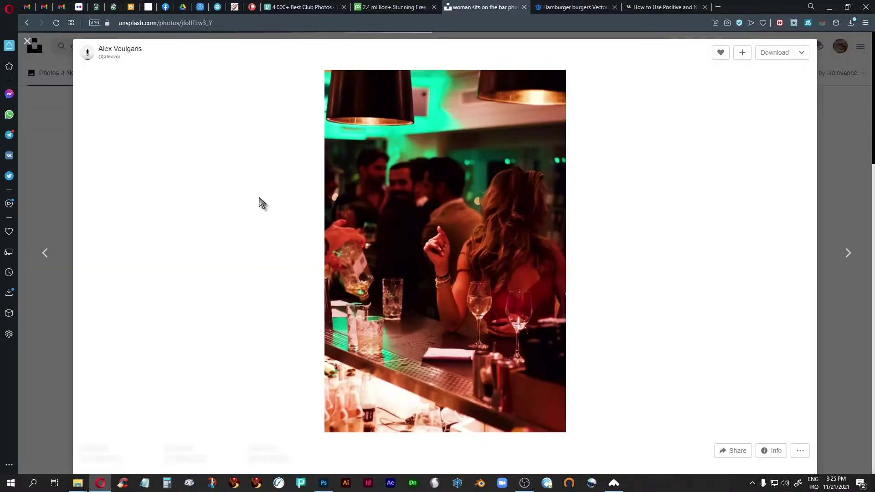
{"action": "left_click", "coordinate": [803, 54]}
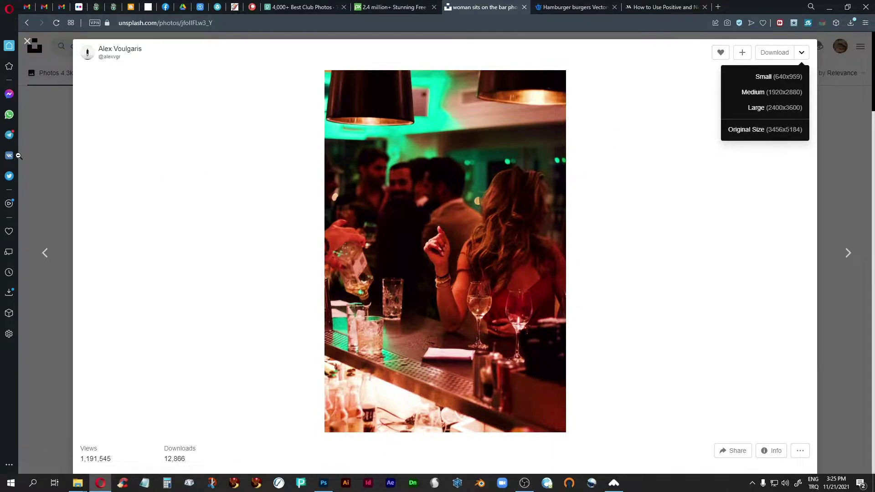
{"action": "left_click", "coordinate": [28, 41]}
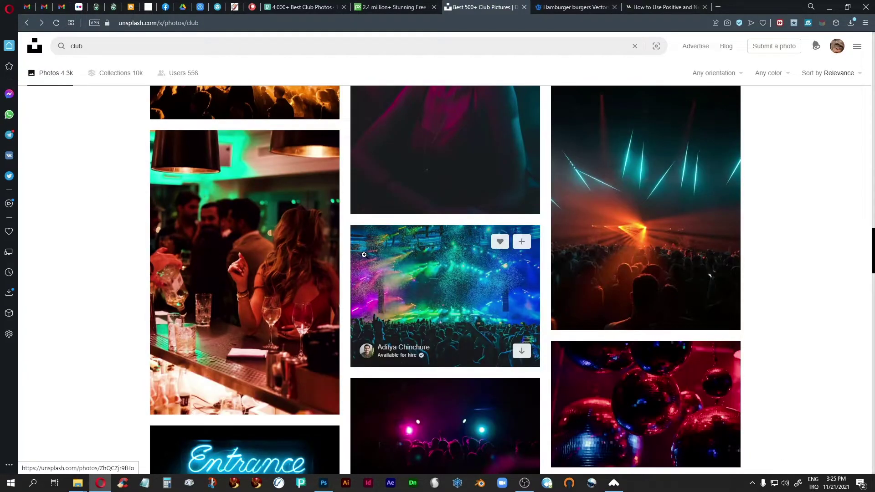
Step: Browse further through the club results and open the blurred red-and-teal portrait with moving hands
{"action": "scroll", "coordinate": [360, 242], "scroll_direction": "down", "scroll_amount": 8}
{"action": "scroll", "coordinate": [364, 254], "scroll_direction": "down", "scroll_amount": 5}
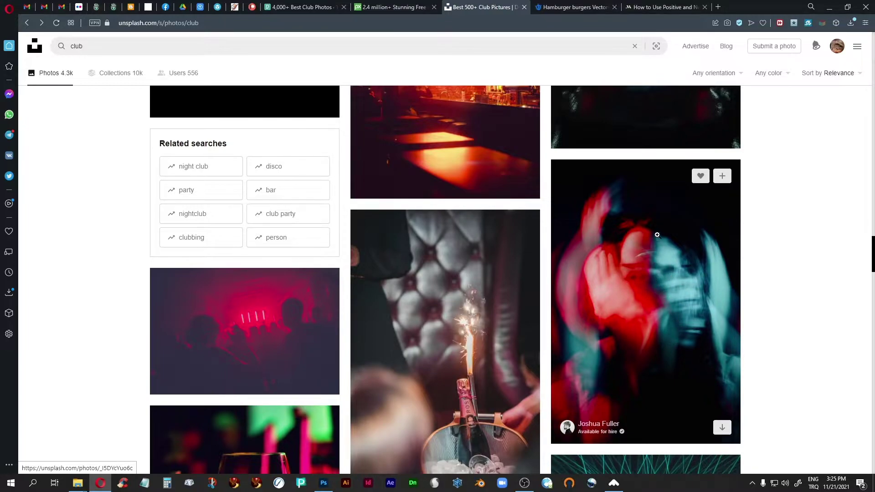
{"action": "scroll", "coordinate": [614, 295], "scroll_direction": "down", "scroll_amount": 2}
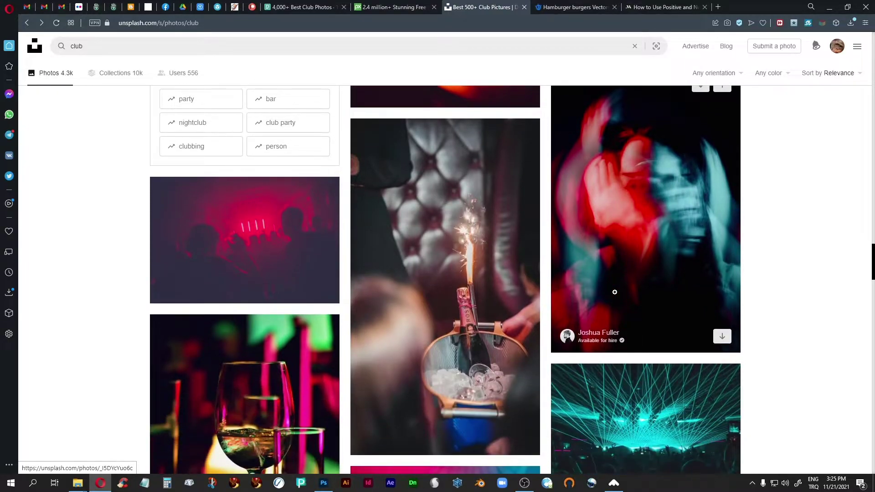
{"action": "scroll", "coordinate": [615, 293], "scroll_direction": "down", "scroll_amount": 3}
{"action": "scroll", "coordinate": [615, 292], "scroll_direction": "up", "scroll_amount": 1}
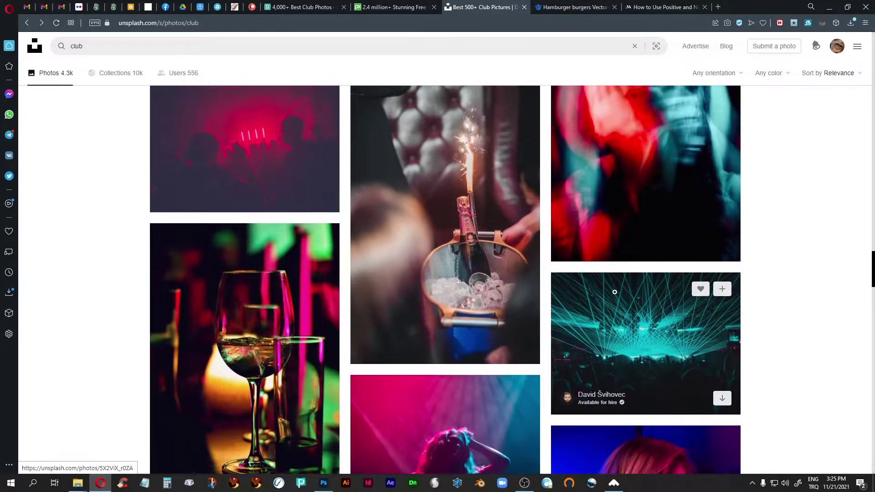
{"action": "scroll", "coordinate": [615, 293], "scroll_direction": "up", "scroll_amount": 2}
{"action": "scroll", "coordinate": [615, 292], "scroll_direction": "up", "scroll_amount": 3}
{"action": "scroll", "coordinate": [626, 285], "scroll_direction": "down", "scroll_amount": 2}
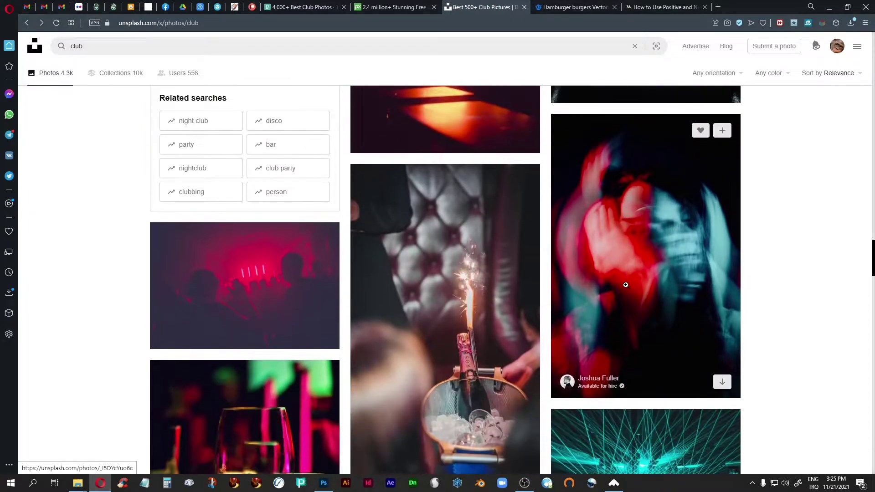
{"action": "scroll", "coordinate": [626, 285], "scroll_direction": "down", "scroll_amount": 2}
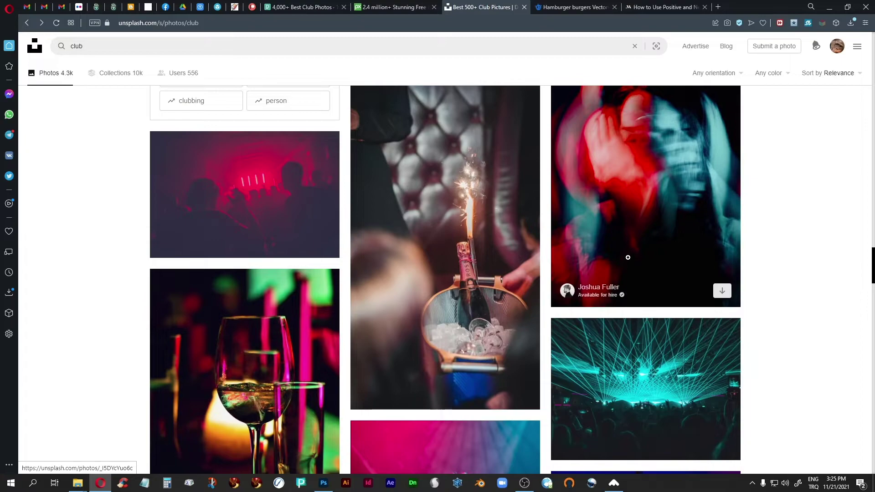
{"action": "scroll", "coordinate": [629, 252], "scroll_direction": "up", "scroll_amount": 2}
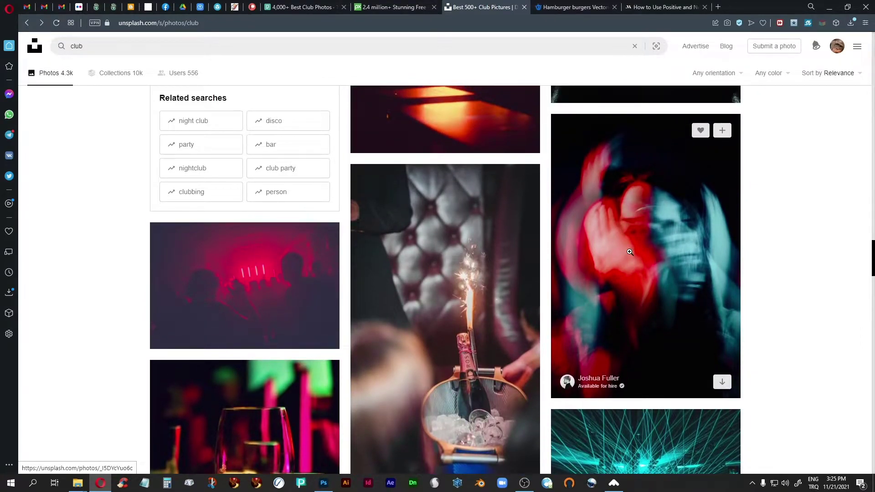
{"action": "scroll", "coordinate": [629, 252], "scroll_direction": "down", "scroll_amount": 1}
{"action": "scroll", "coordinate": [629, 252], "scroll_direction": "up", "scroll_amount": 1}
{"action": "left_click", "coordinate": [665, 238]}
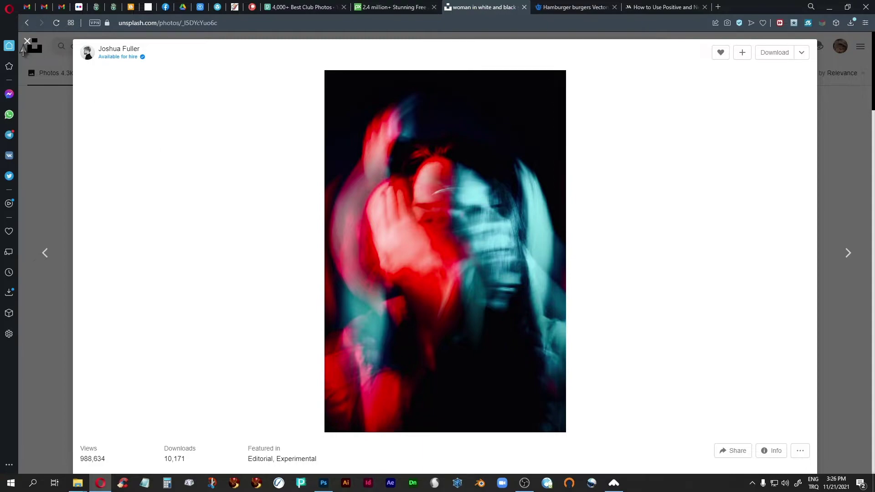
Step: Close the blurred portrait and find and open the photo of a bartender pouring a drink beside a green bottle
{"action": "left_click", "coordinate": [27, 42]}
{"action": "scroll", "coordinate": [427, 298], "scroll_direction": "down", "scroll_amount": 10}
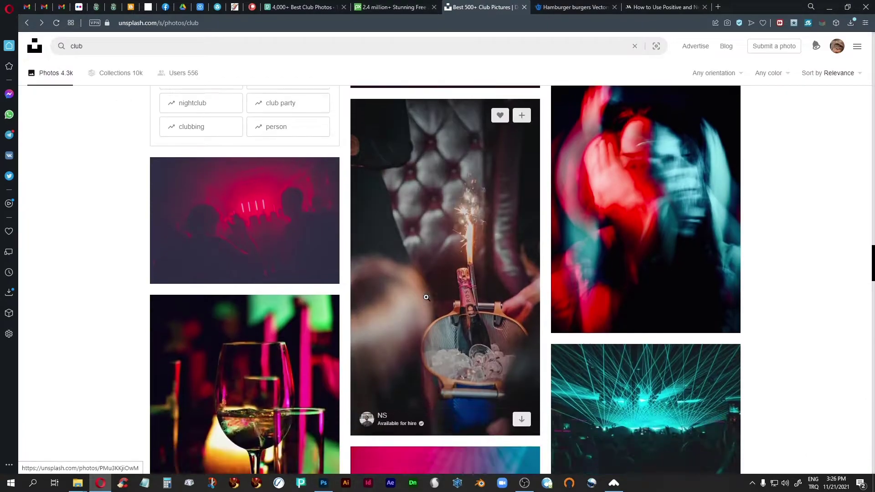
{"action": "scroll", "coordinate": [426, 297], "scroll_direction": "down", "scroll_amount": 12}
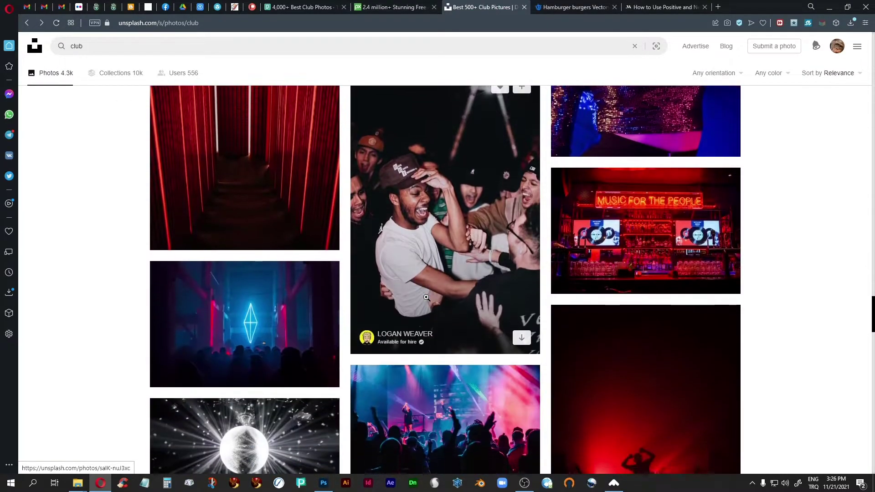
{"action": "scroll", "coordinate": [426, 297], "scroll_direction": "down", "scroll_amount": 9}
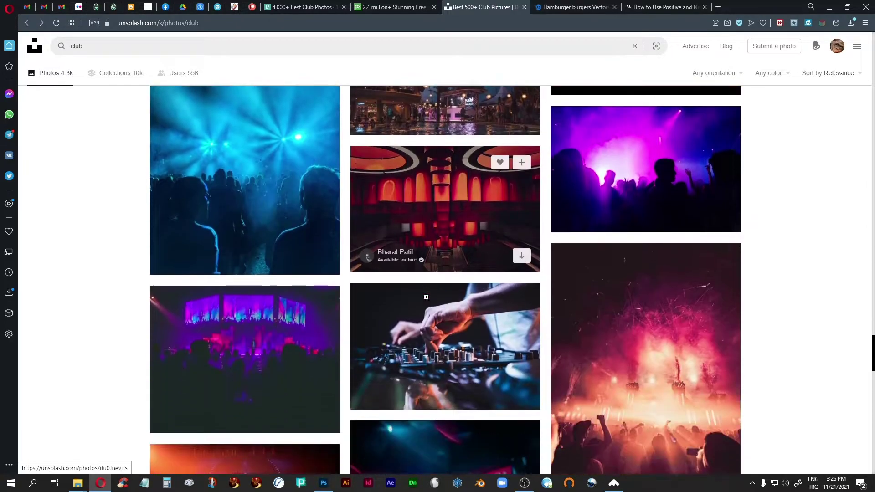
{"action": "scroll", "coordinate": [426, 297], "scroll_direction": "down", "scroll_amount": 9}
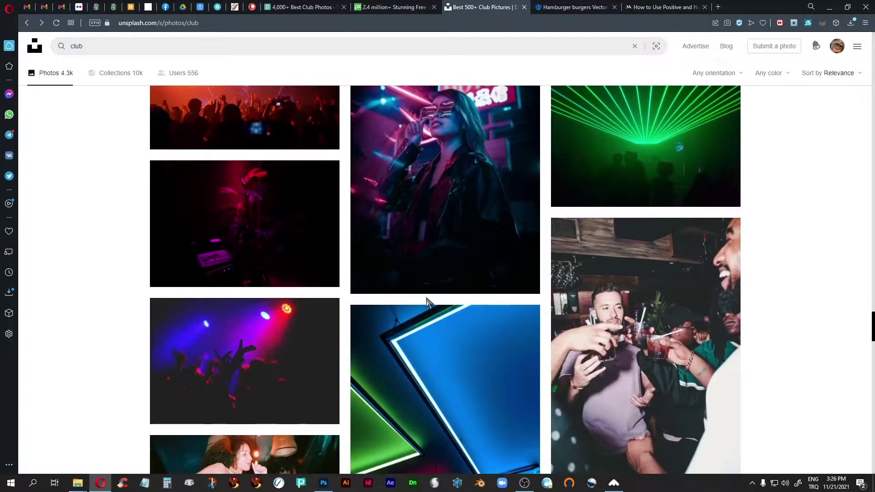
{"action": "scroll", "coordinate": [426, 297], "scroll_direction": "down", "scroll_amount": 7}
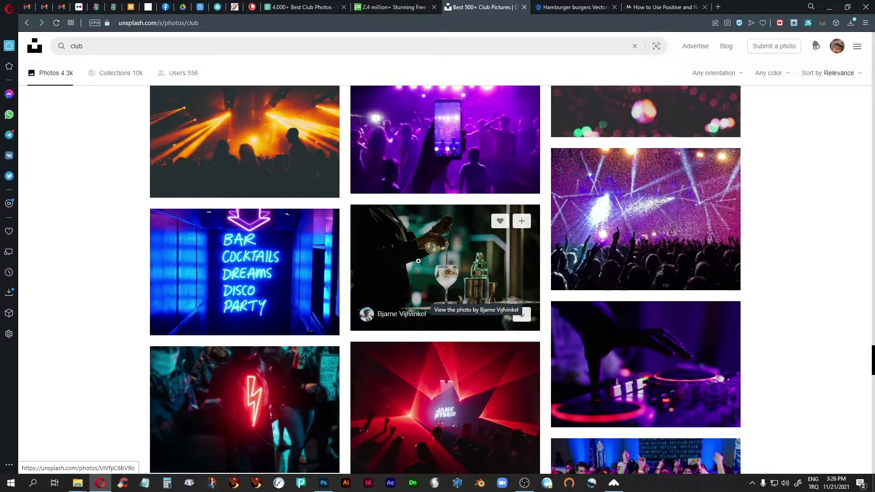
{"action": "left_click", "coordinate": [420, 264]}
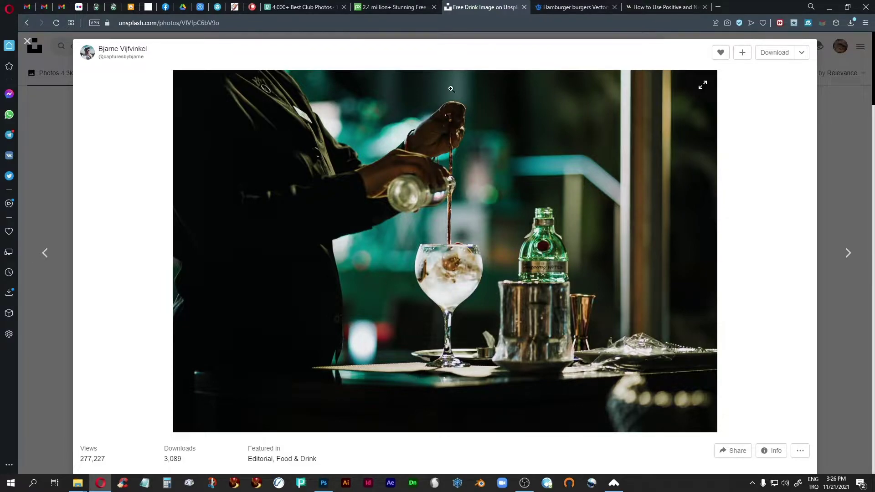
Step: Show the download size options for the bartender photo and close the photo
{"action": "left_click", "coordinate": [802, 53]}
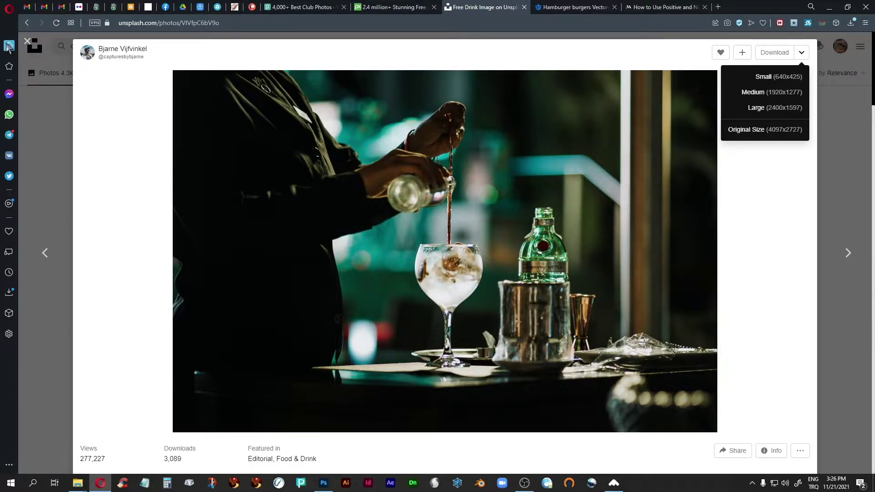
{"action": "left_click", "coordinate": [27, 41]}
Step: Browse further down the Unsplash club results and open the portrait photo of the woman being poured a drink
{"action": "scroll", "coordinate": [402, 274], "scroll_direction": "down", "scroll_amount": 8}
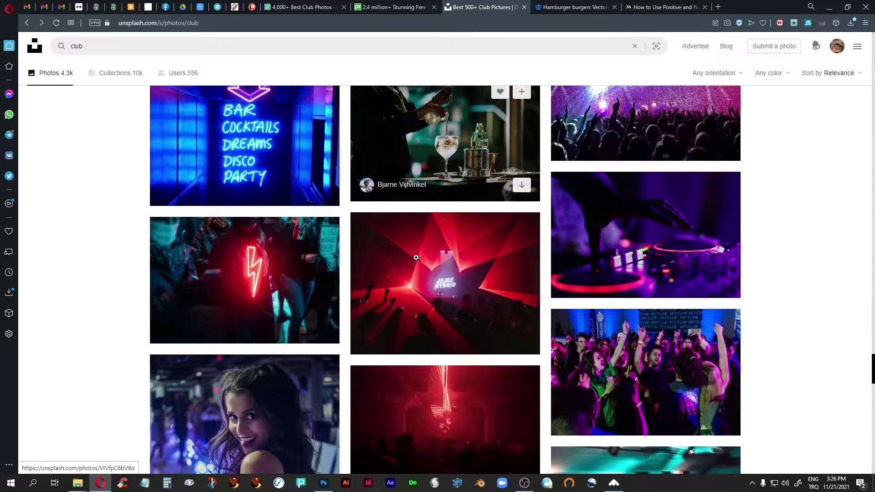
{"action": "scroll", "coordinate": [416, 262], "scroll_direction": "down", "scroll_amount": 5}
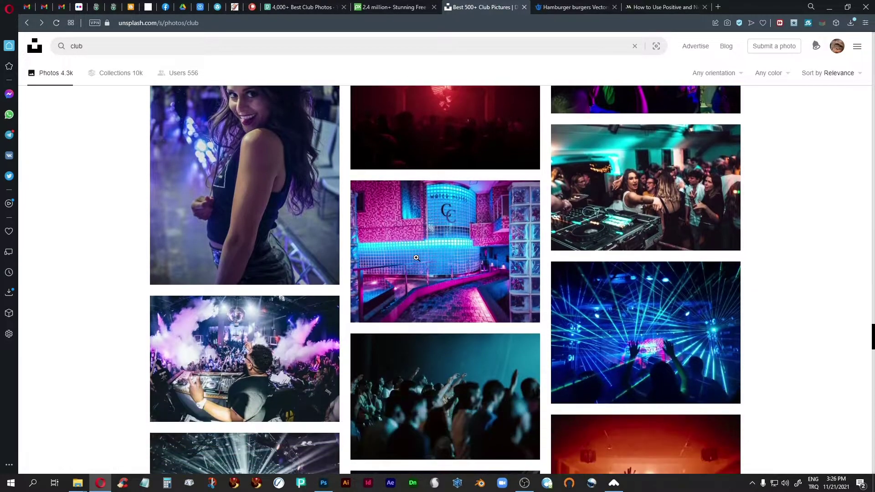
{"action": "scroll", "coordinate": [416, 257], "scroll_direction": "down", "scroll_amount": 5}
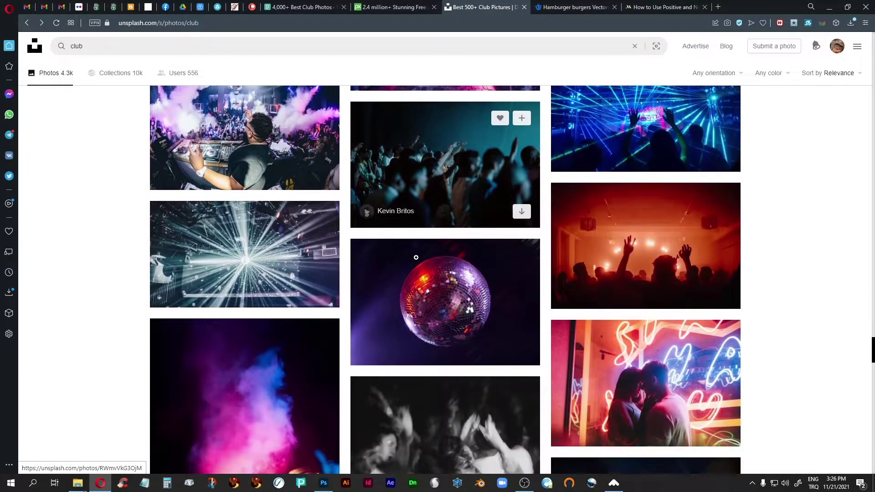
{"action": "scroll", "coordinate": [416, 258], "scroll_direction": "down", "scroll_amount": 3}
{"action": "scroll", "coordinate": [417, 258], "scroll_direction": "down", "scroll_amount": 2}
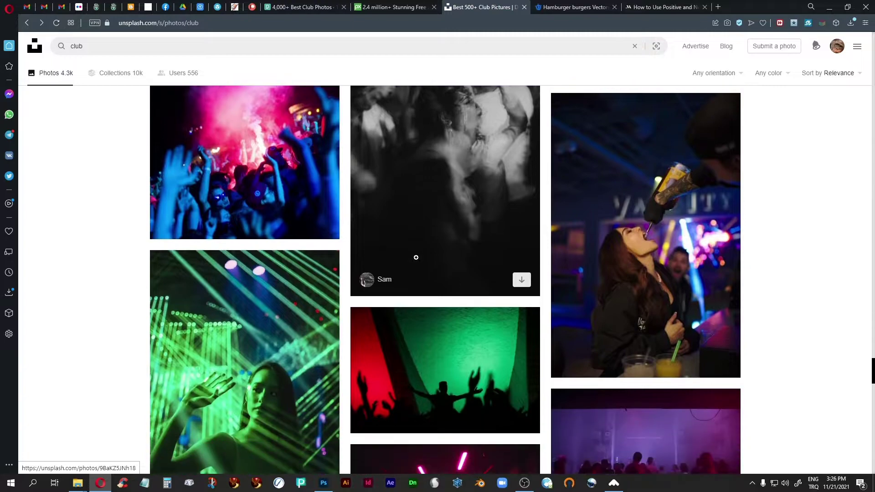
{"action": "left_click", "coordinate": [634, 233]}
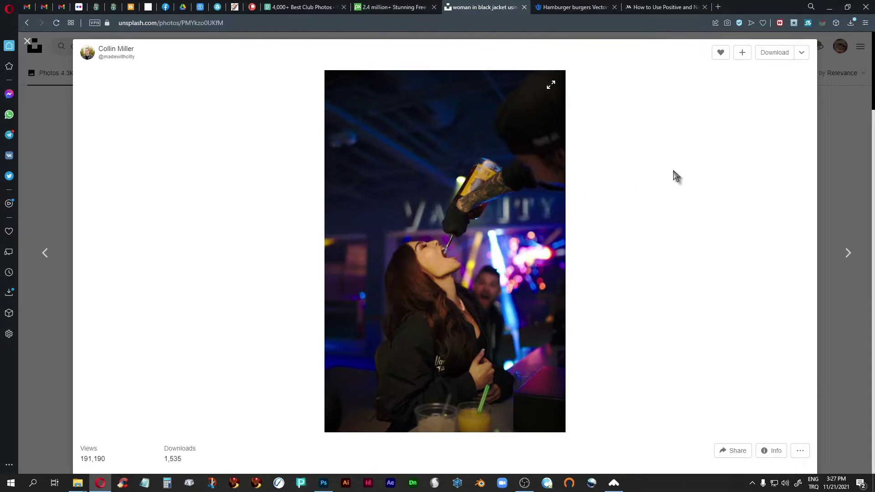
Step: Show the download size options for the drinking woman photo, close it, and browse more club results
{"action": "left_click", "coordinate": [802, 53]}
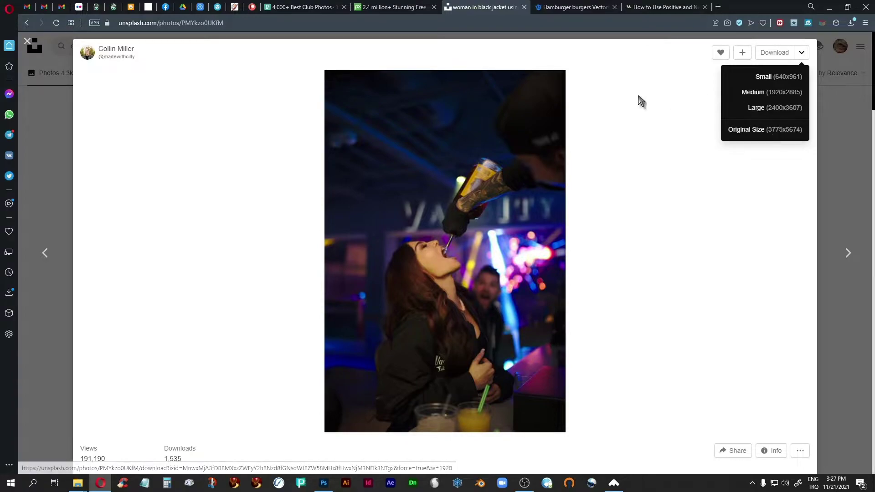
{"action": "left_click", "coordinate": [27, 42]}
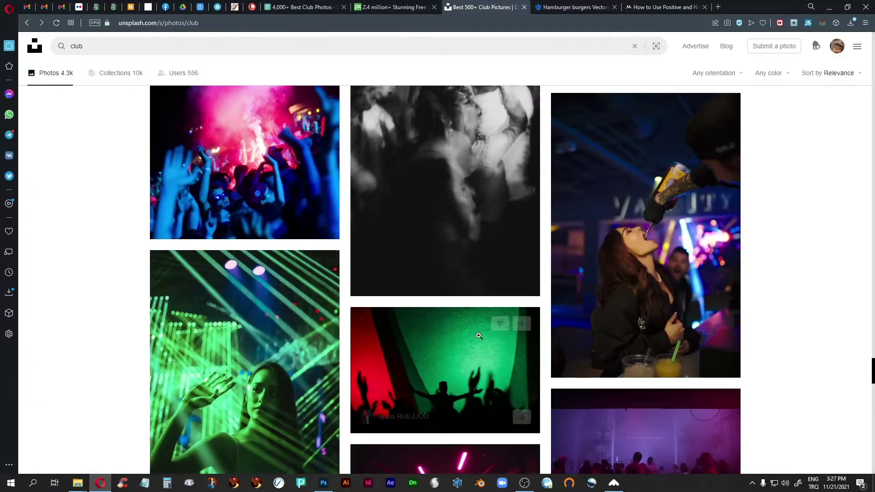
{"action": "scroll", "coordinate": [412, 328], "scroll_direction": "down", "scroll_amount": 5}
{"action": "scroll", "coordinate": [412, 328], "scroll_direction": "down", "scroll_amount": 20}
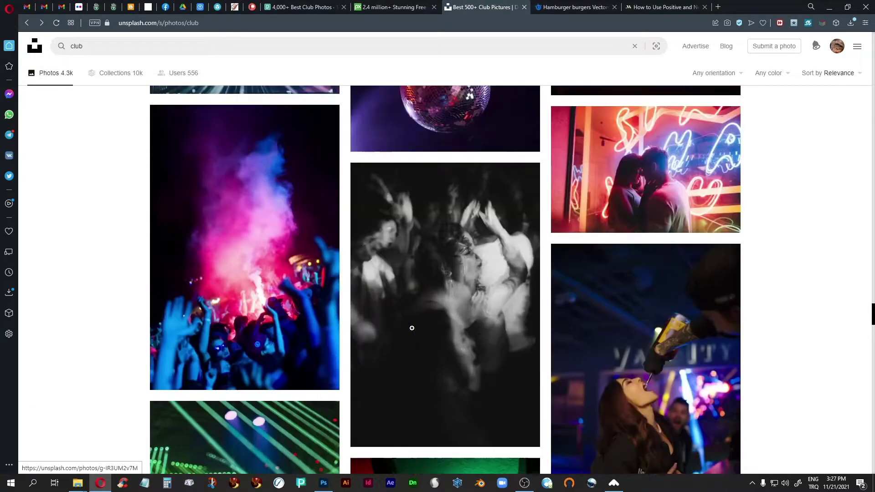
{"action": "scroll", "coordinate": [413, 328], "scroll_direction": "down", "scroll_amount": 20}
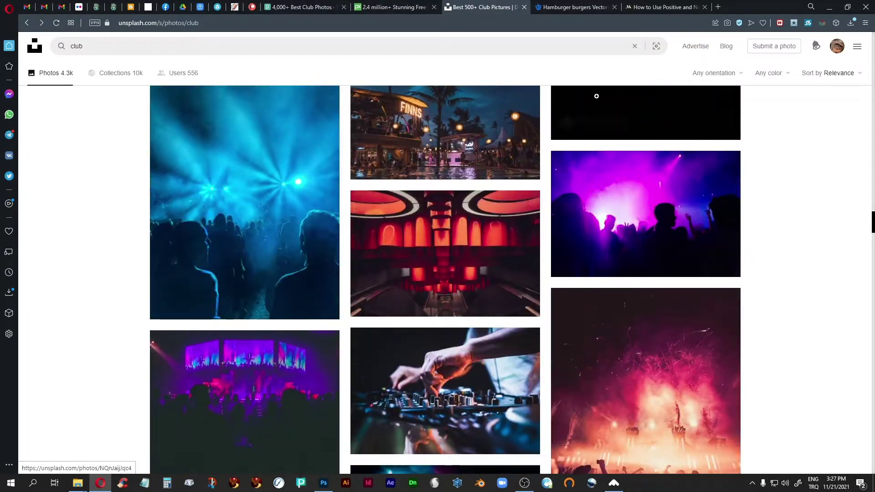
Step: Open the Freepik hamburger results, then switch to Photoshop and display the burger photo in the photos-simay group without the golden-ratio group
{"action": "left_click", "coordinate": [572, 7]}
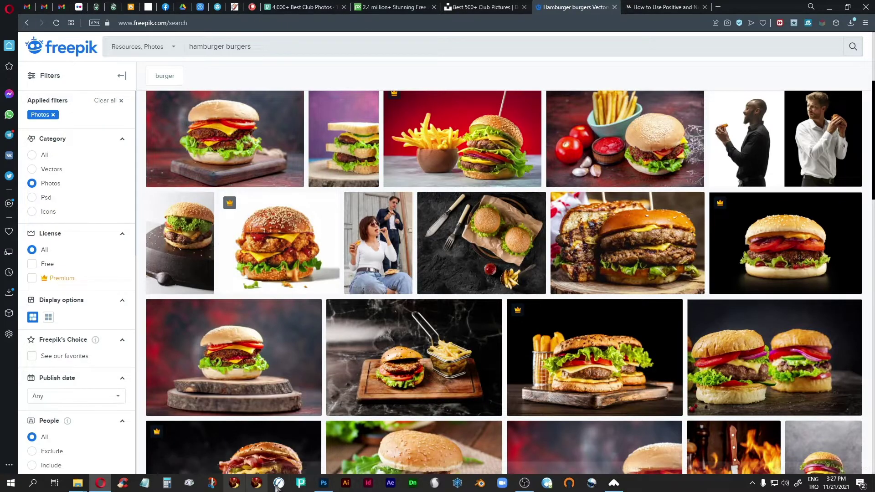
{"action": "left_click", "coordinate": [324, 483]}
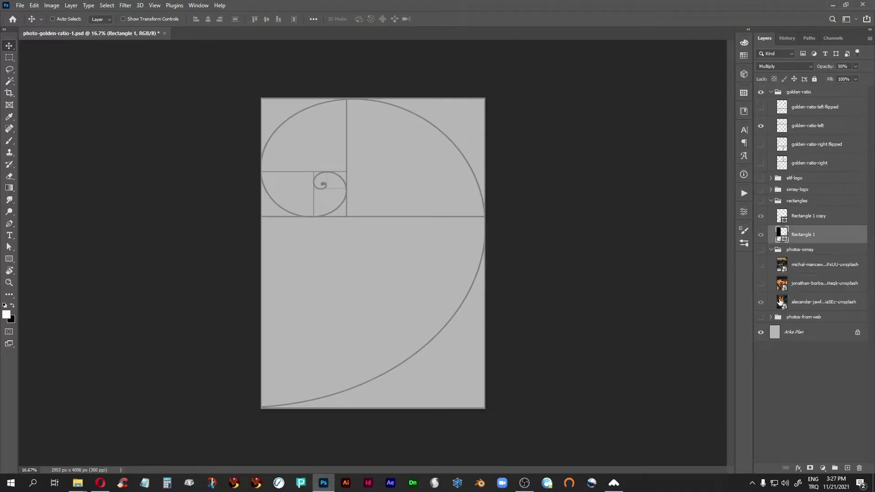
{"action": "left_click", "coordinate": [761, 250]}
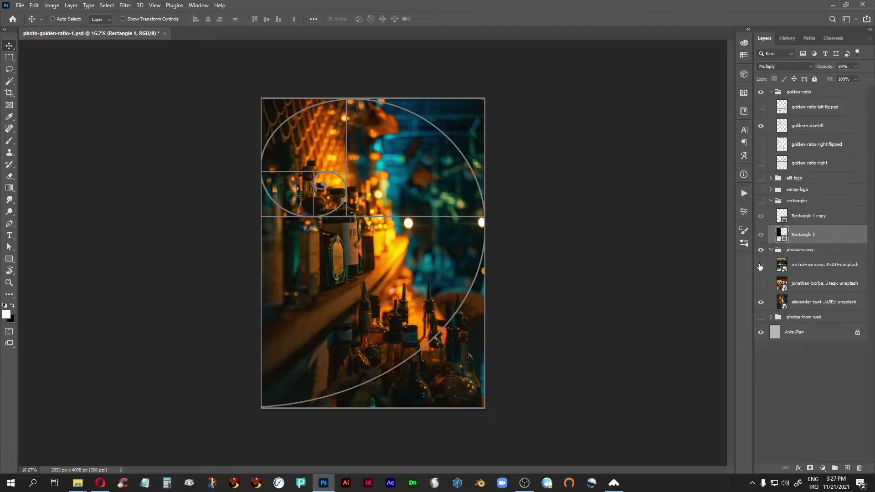
{"action": "left_click", "coordinate": [760, 93]}
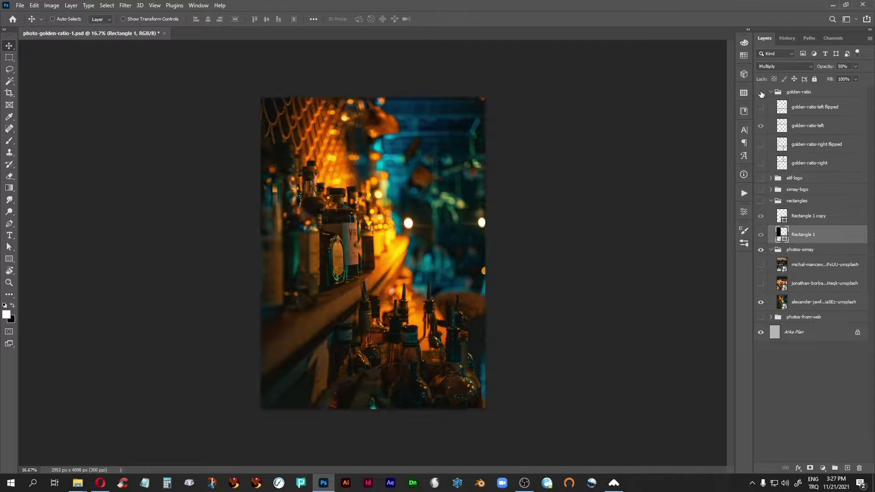
{"action": "left_click", "coordinate": [760, 284]}
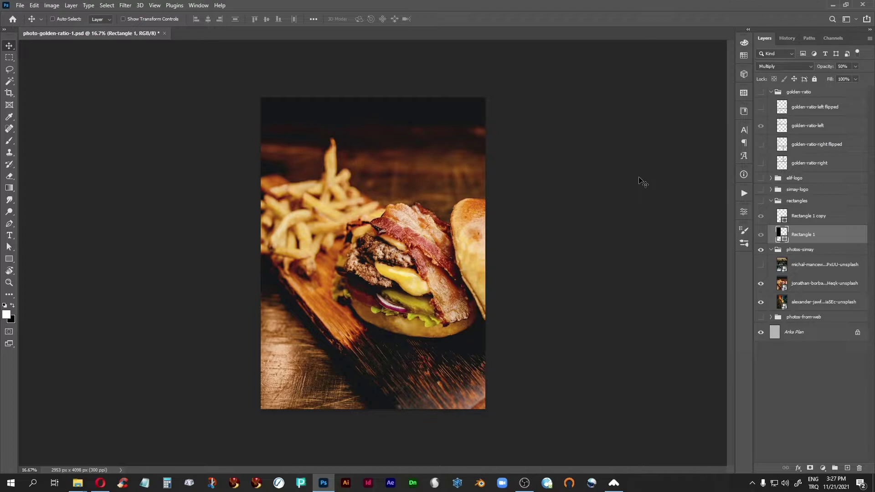
Step: Switch between the Freepik hamburger results in the browser and the burger poster in Photoshop to compare their compositions
{"action": "left_click", "coordinate": [100, 483]}
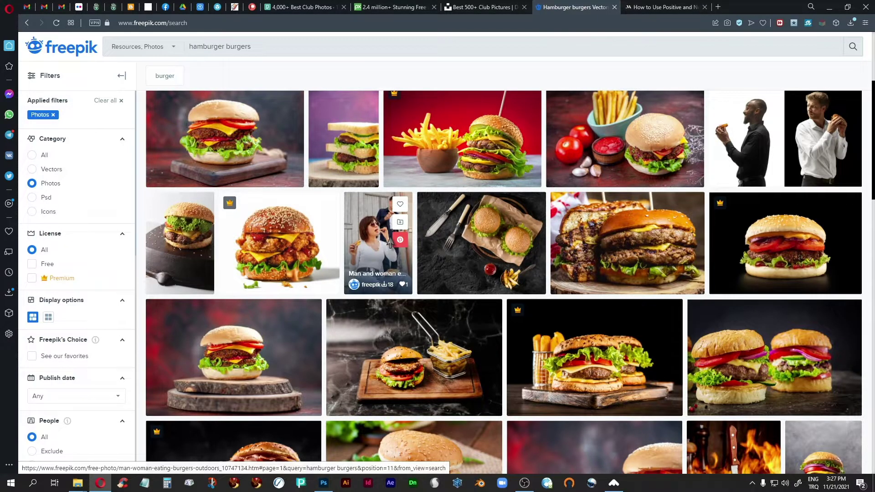
{"action": "scroll", "coordinate": [390, 244], "scroll_direction": "down", "scroll_amount": 1}
{"action": "scroll", "coordinate": [391, 243], "scroll_direction": "up", "scroll_amount": 1}
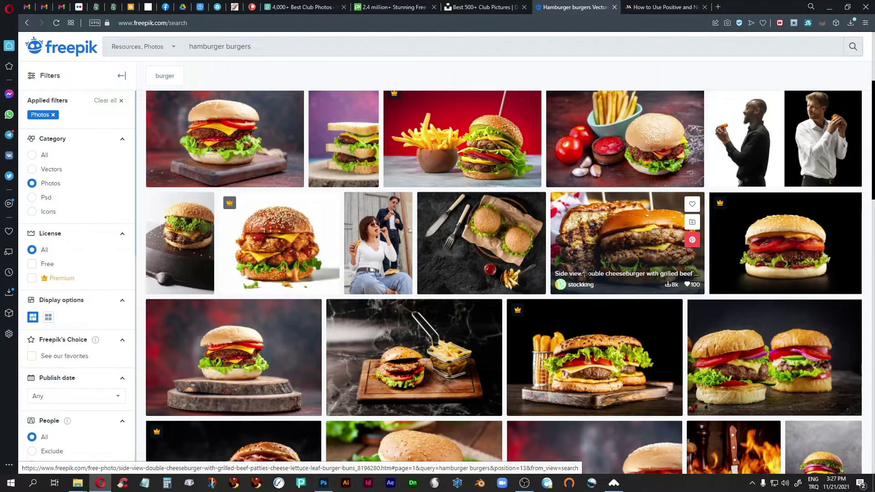
{"action": "left_click", "coordinate": [324, 482]}
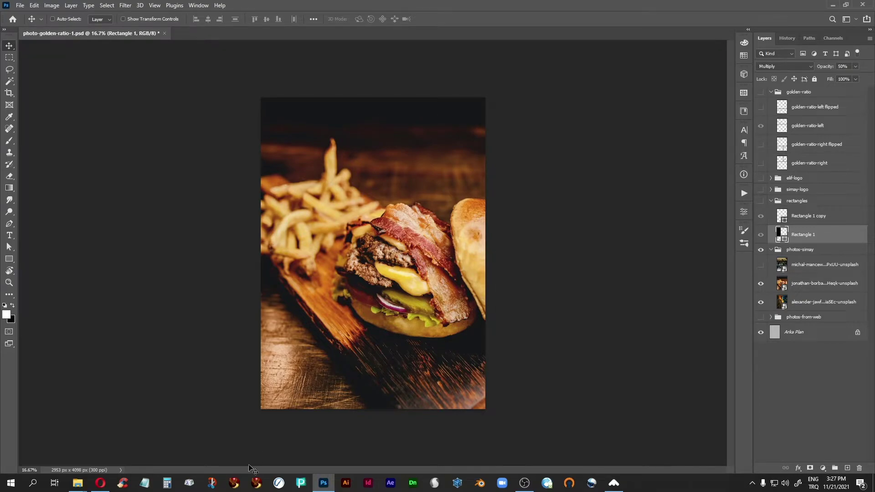
{"action": "left_click", "coordinate": [101, 483]}
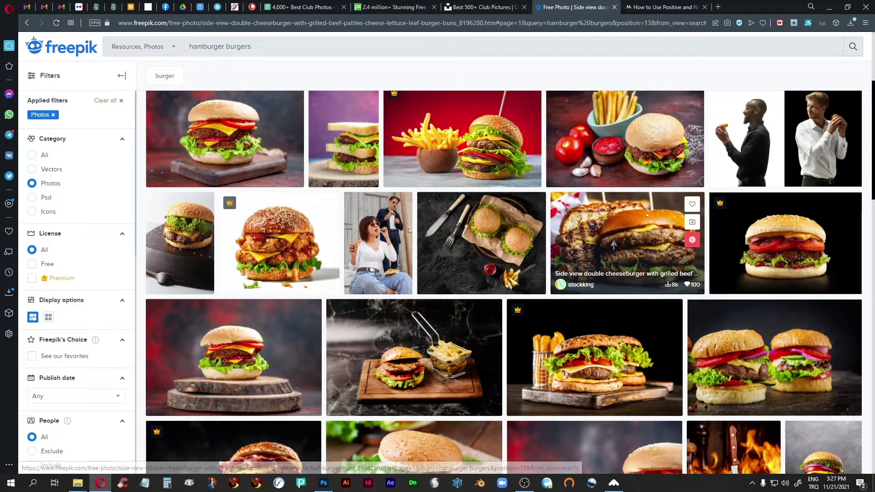
Step: Open the side view double cheeseburger photo on Freepik, examine its related photos, and close it
{"action": "left_click", "coordinate": [618, 245]}
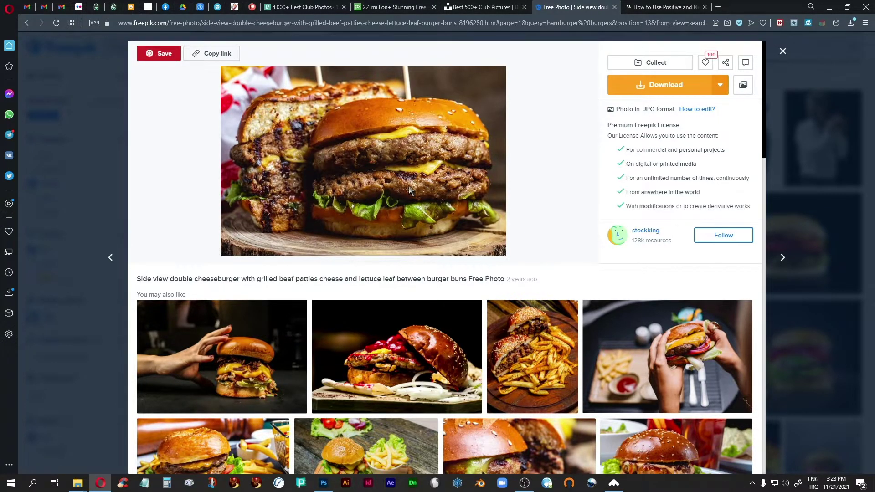
{"action": "scroll", "coordinate": [410, 187], "scroll_direction": "down", "scroll_amount": 7}
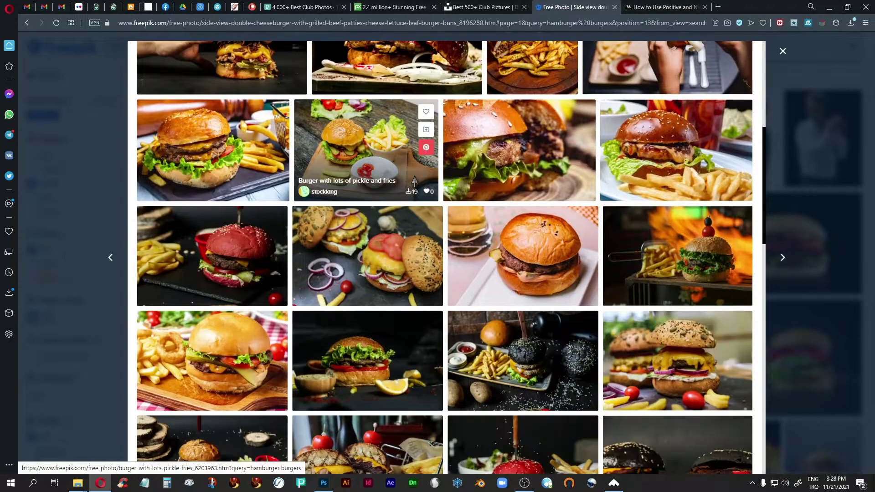
{"action": "scroll", "coordinate": [415, 182], "scroll_direction": "up", "scroll_amount": 5}
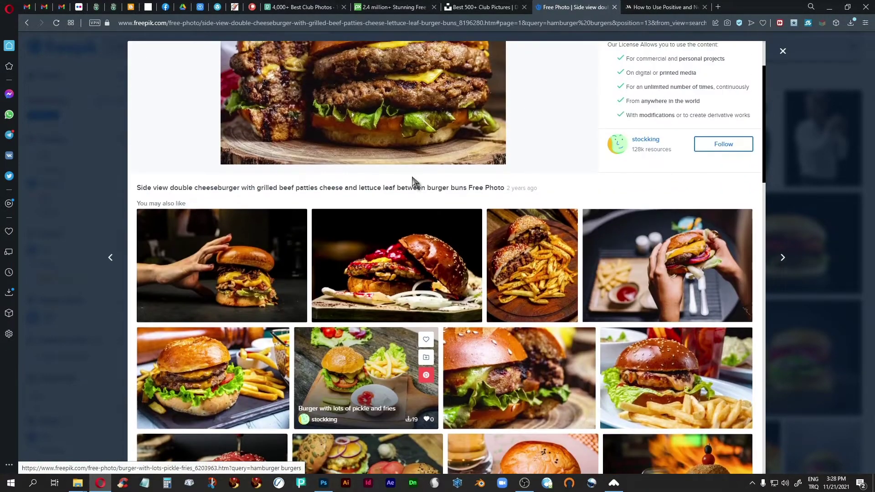
{"action": "left_click", "coordinate": [783, 51]}
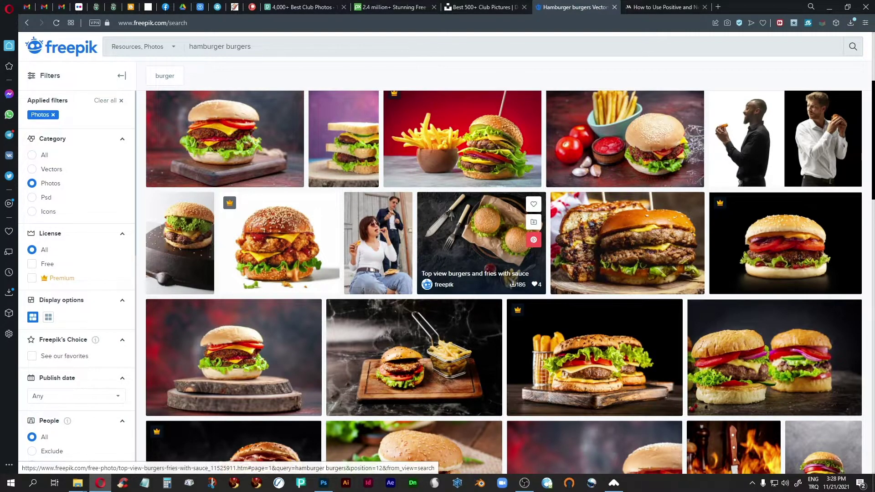
Step: View the "Top view burgers and fries with sauce" photo and the related "Top view beef burger ready to be served", then return to the results
{"action": "left_click", "coordinate": [477, 238]}
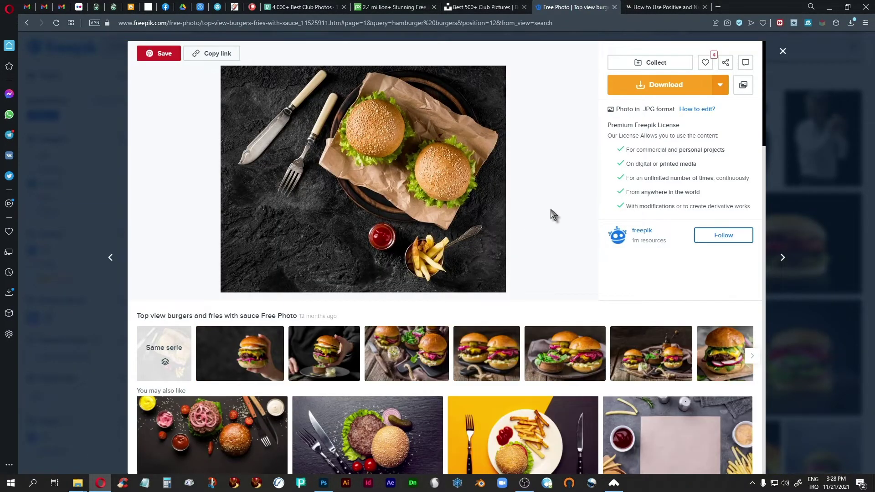
{"action": "scroll", "coordinate": [549, 204], "scroll_direction": "down", "scroll_amount": 1}
{"action": "scroll", "coordinate": [551, 204], "scroll_direction": "down", "scroll_amount": 3}
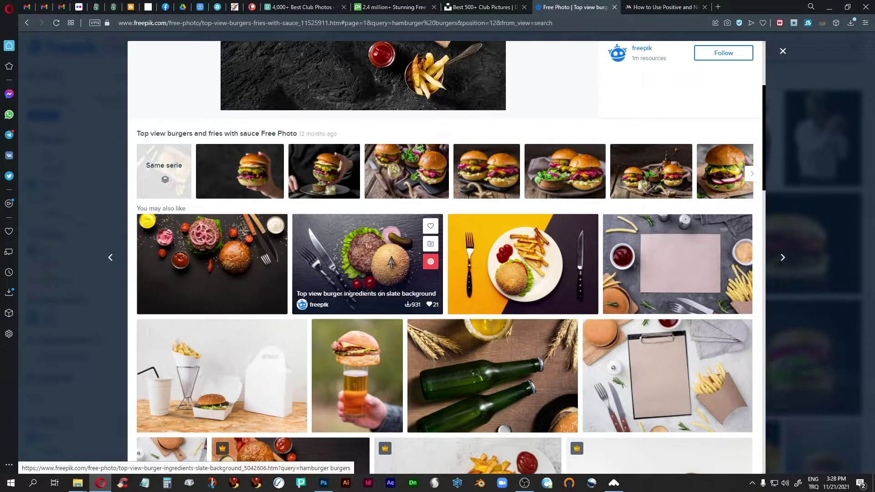
{"action": "scroll", "coordinate": [391, 262], "scroll_direction": "up", "scroll_amount": 4}
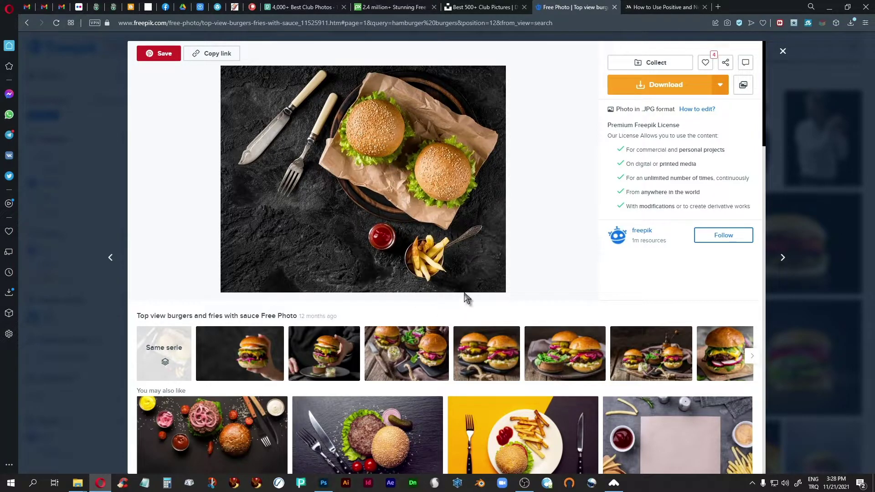
{"action": "scroll", "coordinate": [456, 296], "scroll_direction": "down", "scroll_amount": 3}
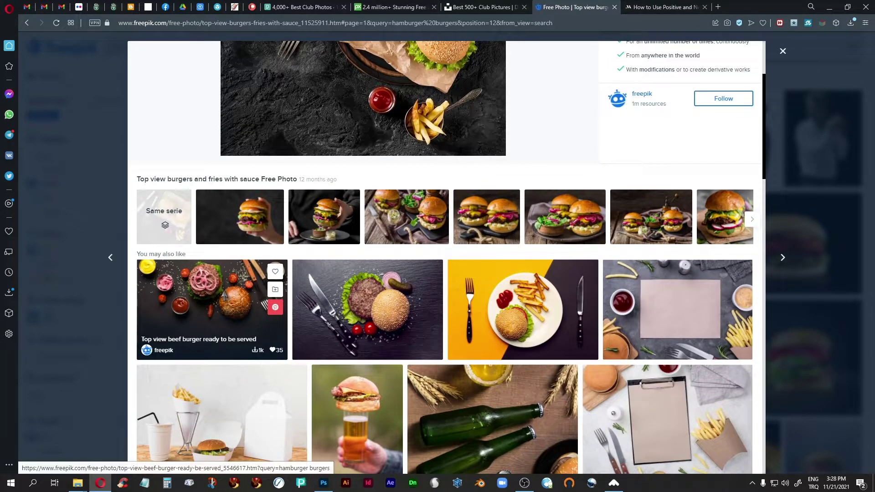
{"action": "left_click", "coordinate": [224, 296]}
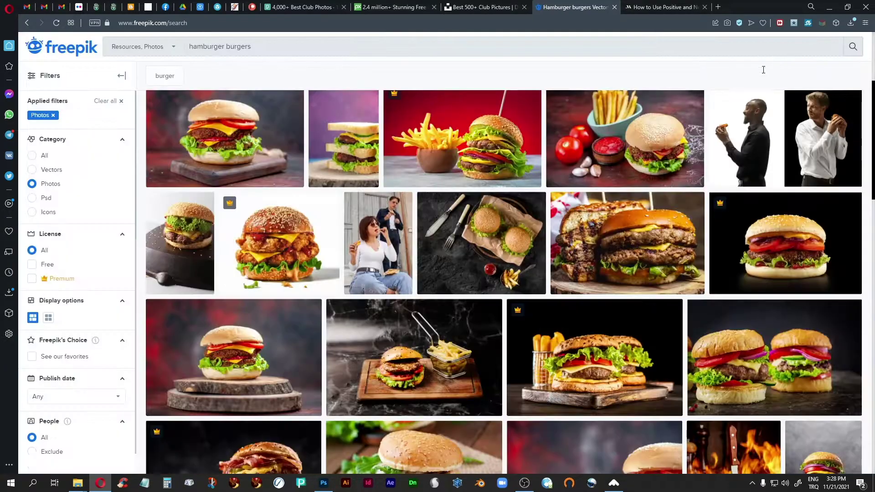
{"action": "left_click", "coordinate": [783, 51]}
Step: Browse the remaining hamburger photos on this results page and continue through the next page
{"action": "scroll", "coordinate": [468, 248], "scroll_direction": "down", "scroll_amount": 8}
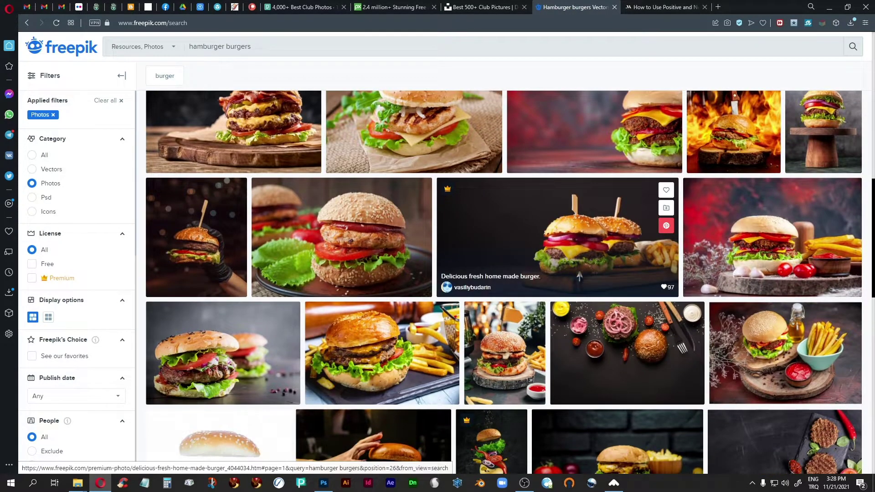
{"action": "scroll", "coordinate": [629, 240], "scroll_direction": "down", "scroll_amount": 6}
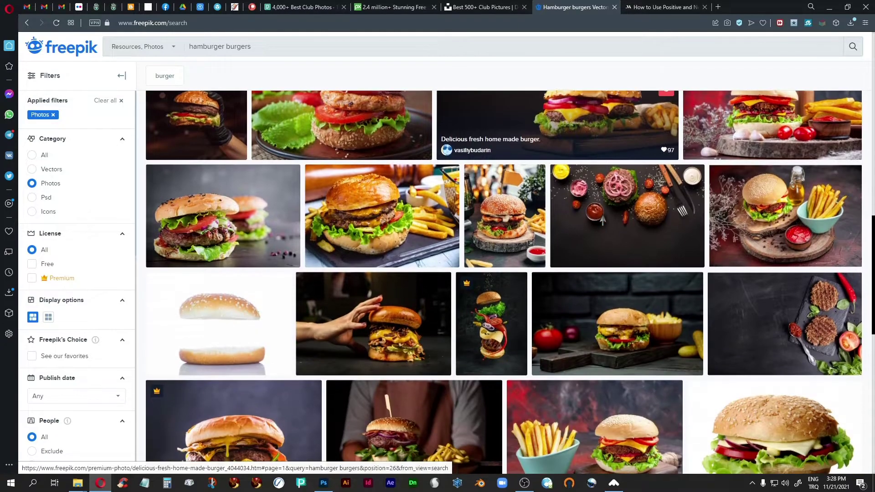
{"action": "scroll", "coordinate": [603, 221], "scroll_direction": "down", "scroll_amount": 5}
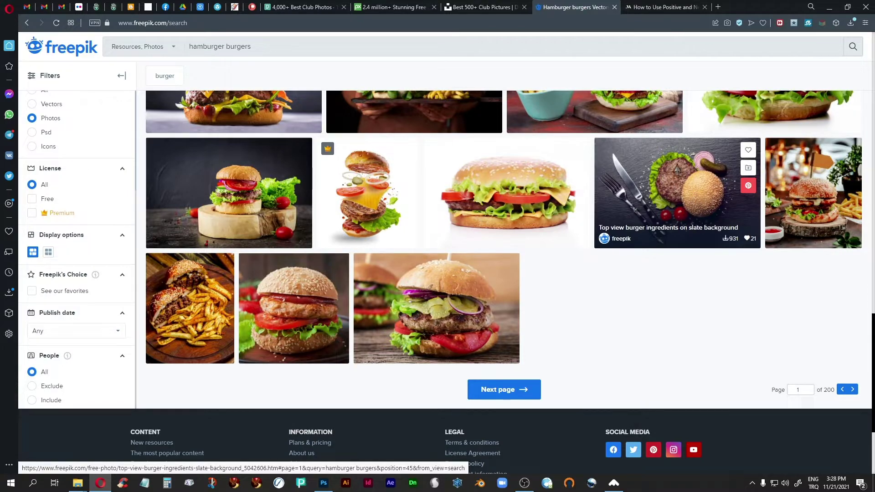
{"action": "left_click", "coordinate": [504, 389]}
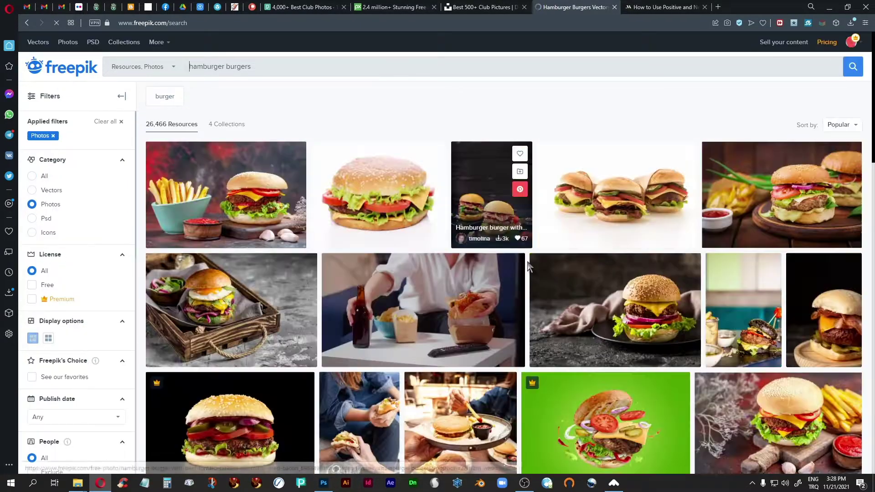
{"action": "scroll", "coordinate": [531, 260], "scroll_direction": "down", "scroll_amount": 5}
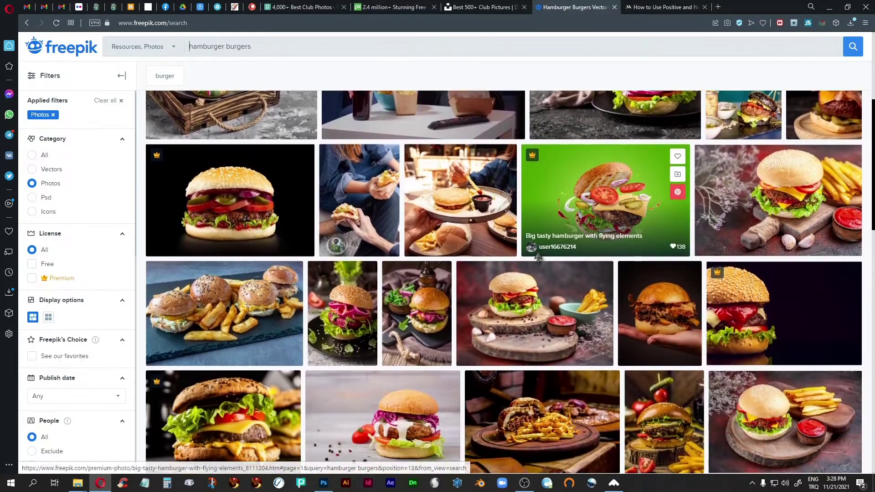
{"action": "scroll", "coordinate": [538, 256], "scroll_direction": "down", "scroll_amount": 4}
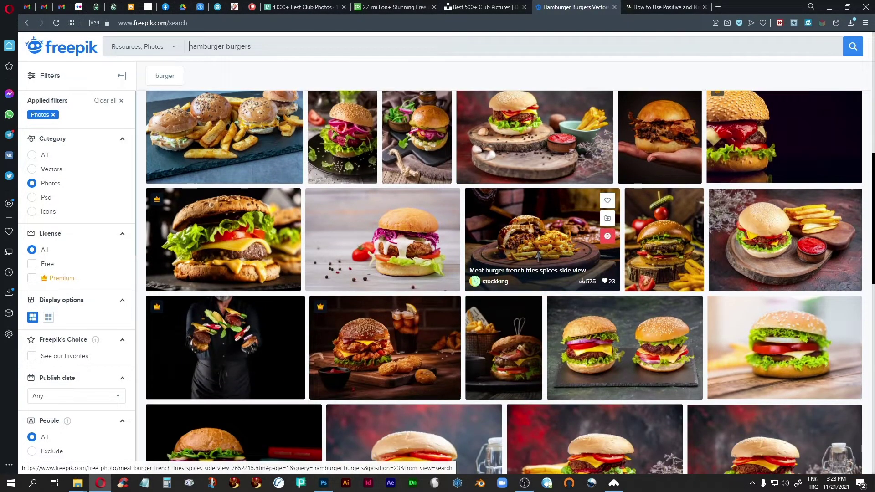
{"action": "scroll", "coordinate": [538, 256], "scroll_direction": "down", "scroll_amount": 6}
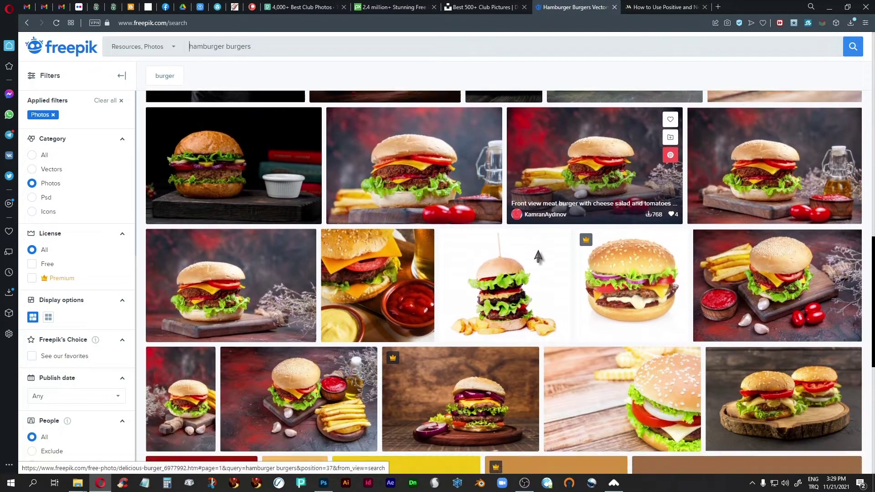
Step: Go to the next page of Freepik hamburger results and browse its photos
{"action": "scroll", "coordinate": [538, 256], "scroll_direction": "down", "scroll_amount": 5}
{"action": "left_click", "coordinate": [560, 381]}
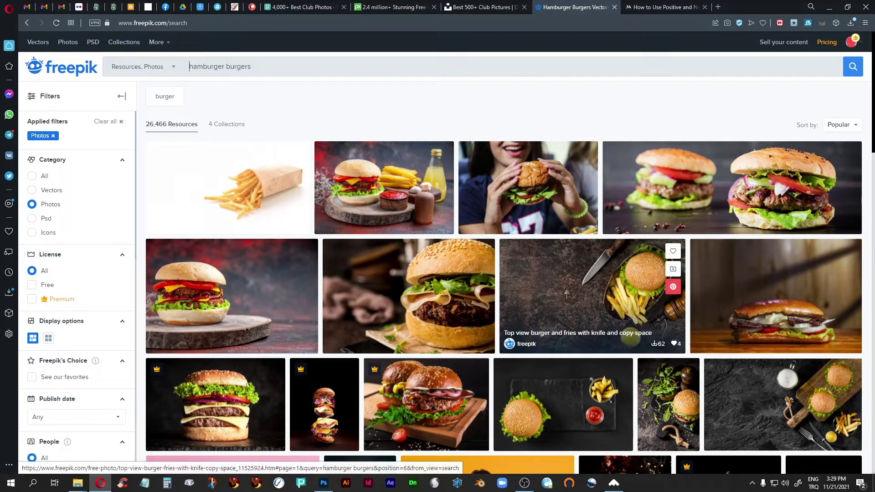
{"action": "scroll", "coordinate": [574, 285], "scroll_direction": "down", "scroll_amount": 3}
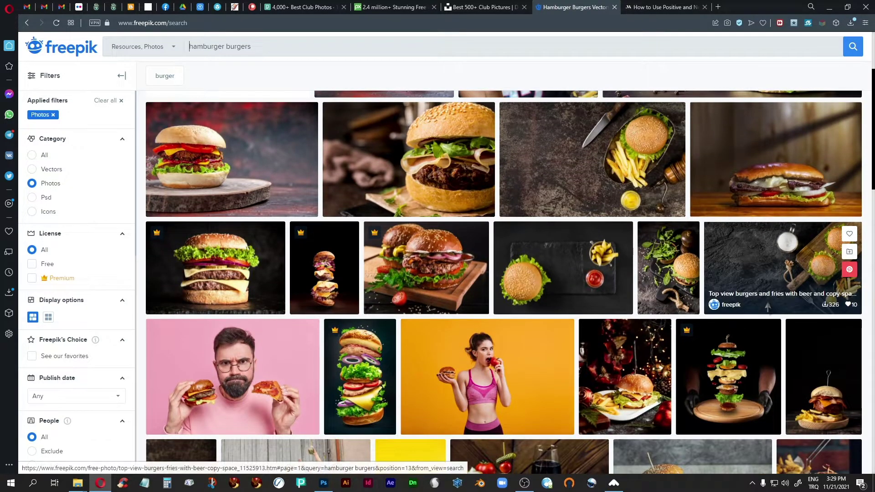
{"action": "scroll", "coordinate": [413, 258], "scroll_direction": "down", "scroll_amount": 3}
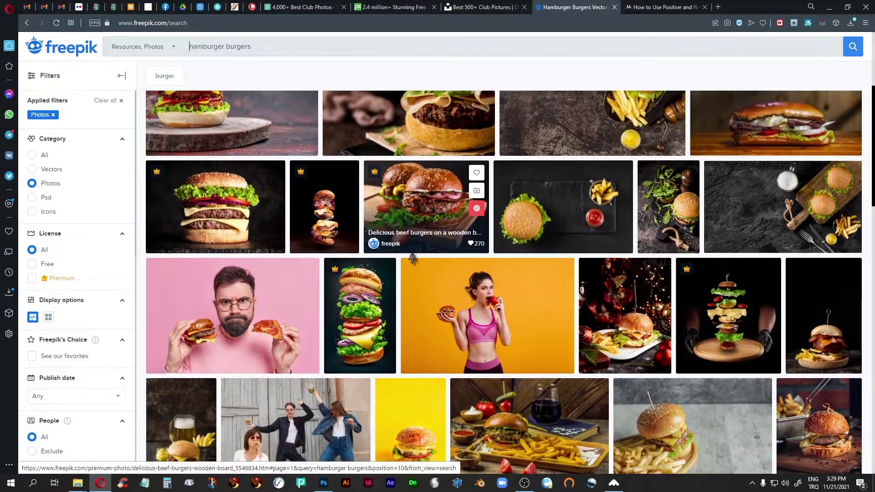
{"action": "scroll", "coordinate": [412, 258], "scroll_direction": "down", "scroll_amount": 8}
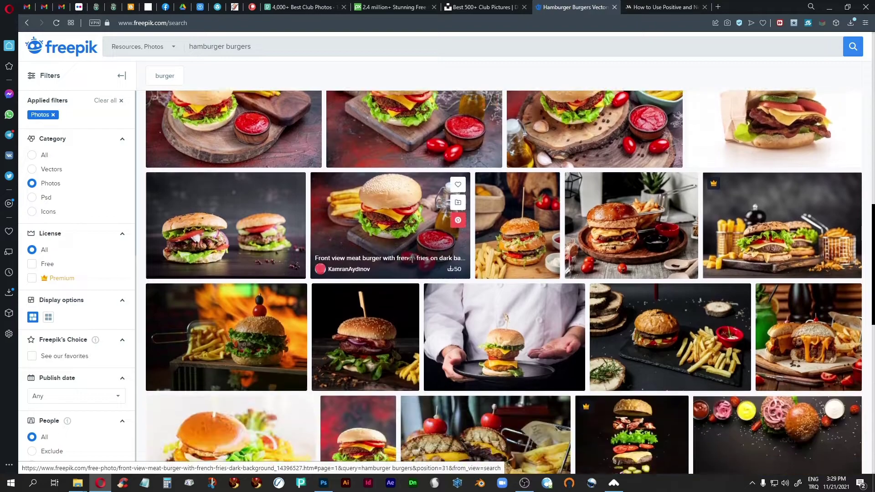
{"action": "scroll", "coordinate": [412, 257], "scroll_direction": "down", "scroll_amount": 1}
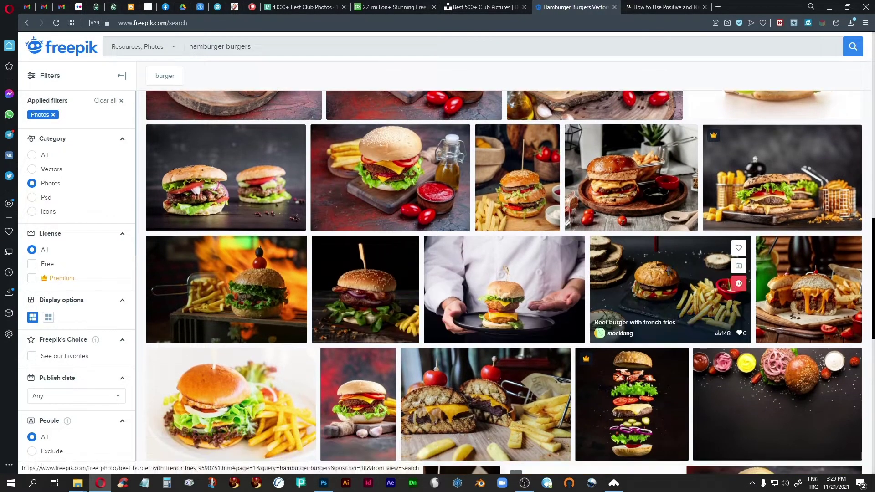
Step: Open the "Beef burger with french fries" photo, examine its composition and related photos, and close it
{"action": "left_click", "coordinate": [673, 283]}
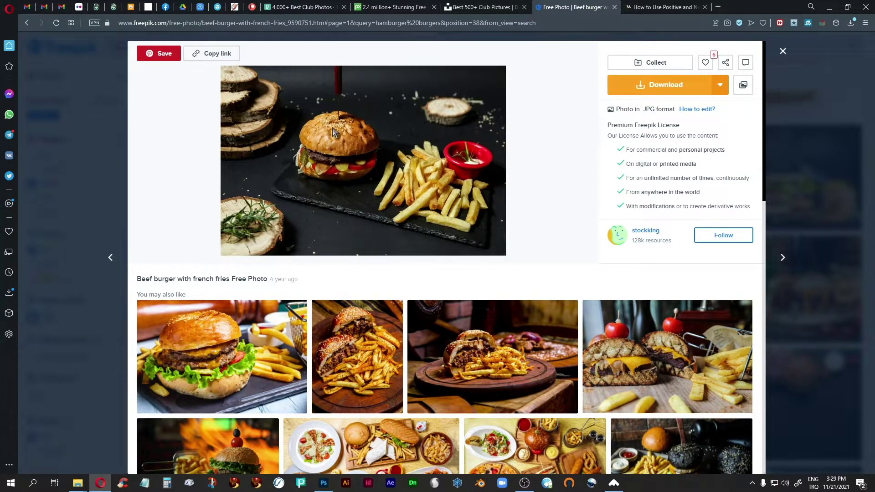
{"action": "scroll", "coordinate": [500, 290], "scroll_direction": "down", "scroll_amount": 8}
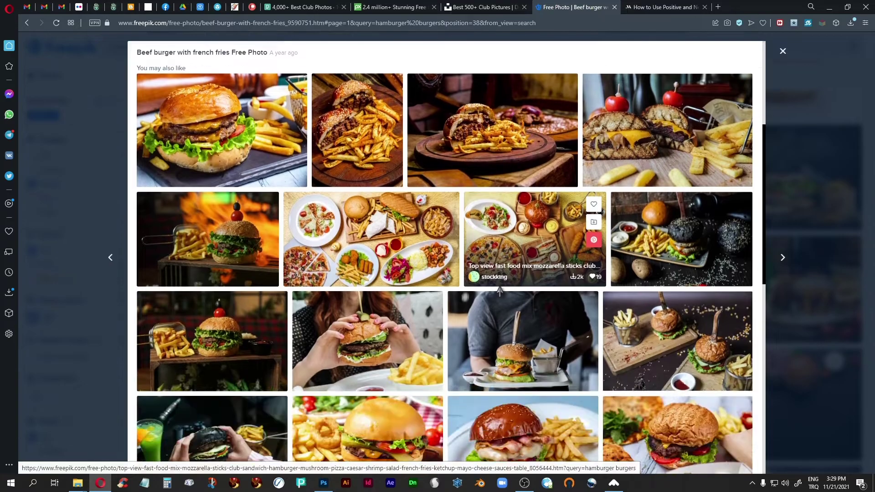
{"action": "scroll", "coordinate": [500, 289], "scroll_direction": "down", "scroll_amount": 4}
{"action": "scroll", "coordinate": [500, 290], "scroll_direction": "up", "scroll_amount": 10}
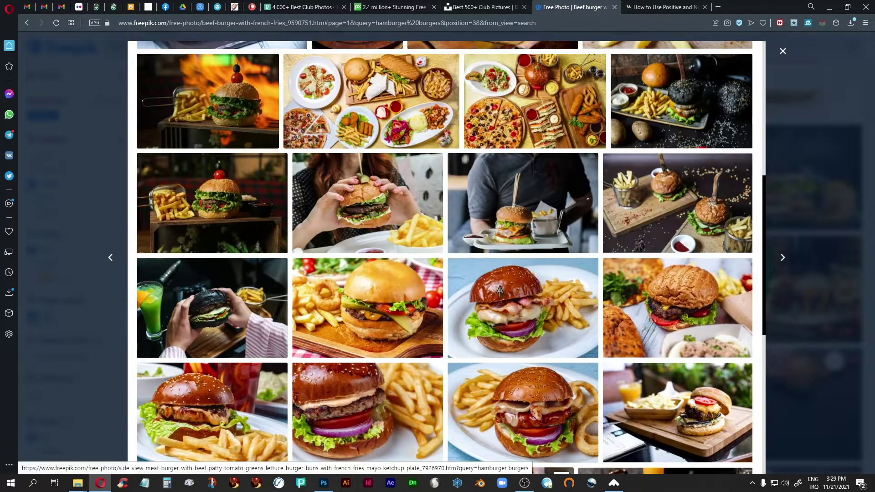
{"action": "scroll", "coordinate": [501, 291], "scroll_direction": "up", "scroll_amount": 1}
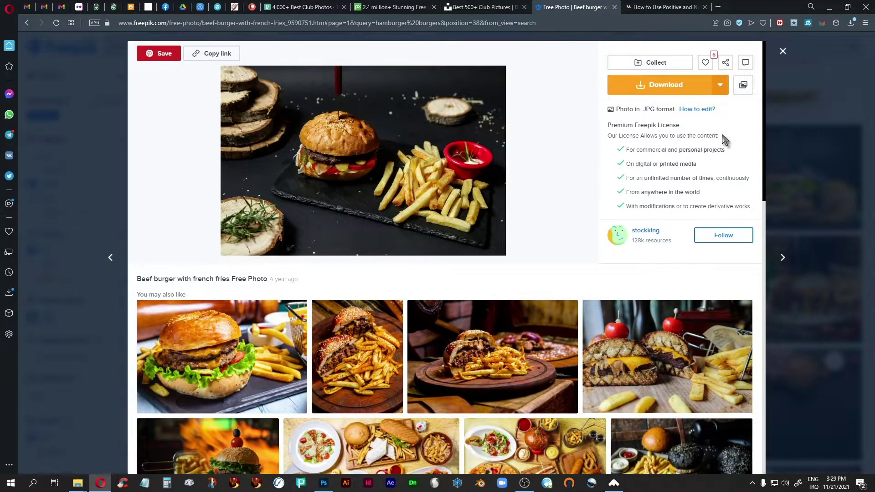
{"action": "left_click", "coordinate": [783, 51]}
Step: View the premium "Homemade hamburger with ingredients" photo, find its downloaded copy in the photo-tutorial folder, and return to the results
{"action": "scroll", "coordinate": [404, 287], "scroll_direction": "down", "scroll_amount": 5}
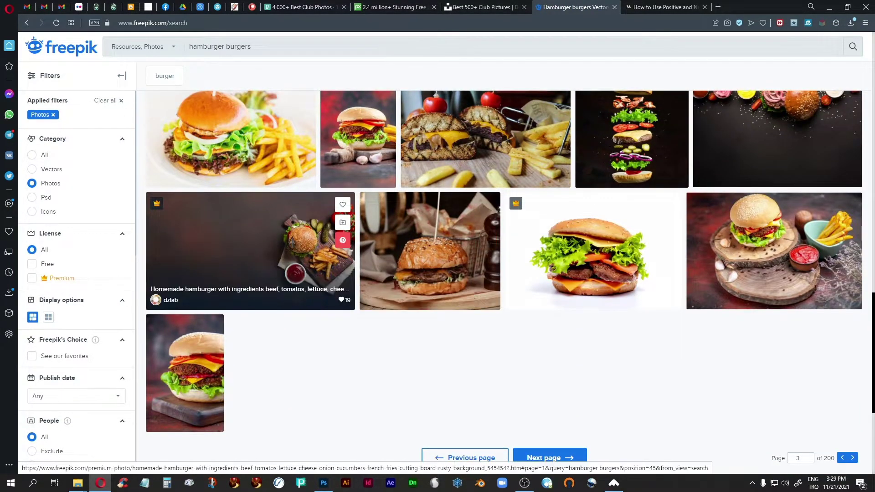
{"action": "left_click", "coordinate": [292, 242]}
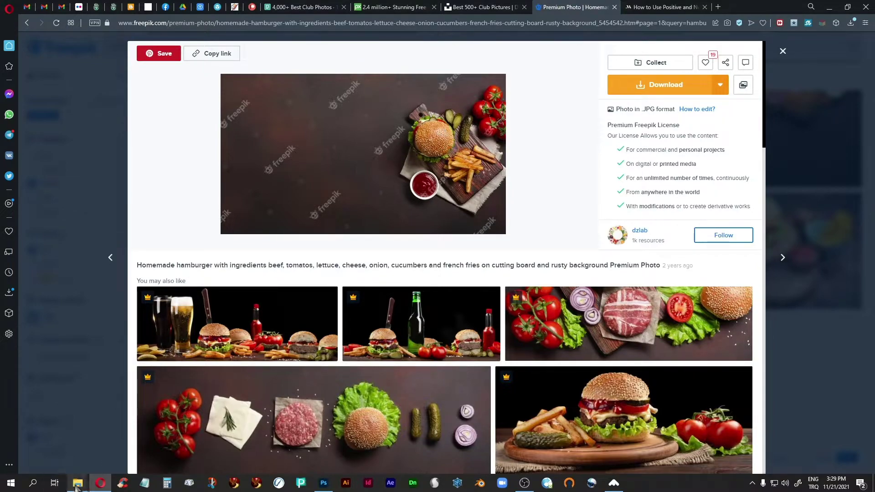
{"action": "mouse_move", "coordinate": [78, 486]}
{"action": "left_click", "coordinate": [76, 440]}
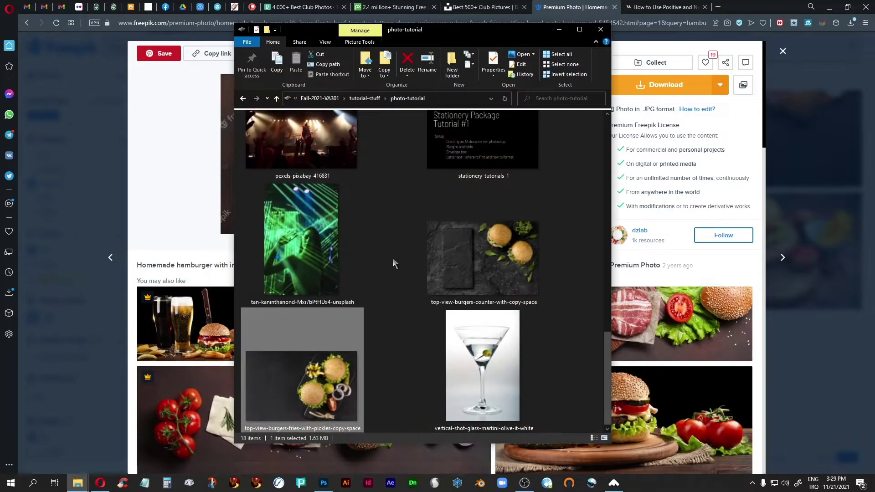
{"action": "left_click_drag", "start_coordinate": [605, 352], "coordinate": [600, 199]}
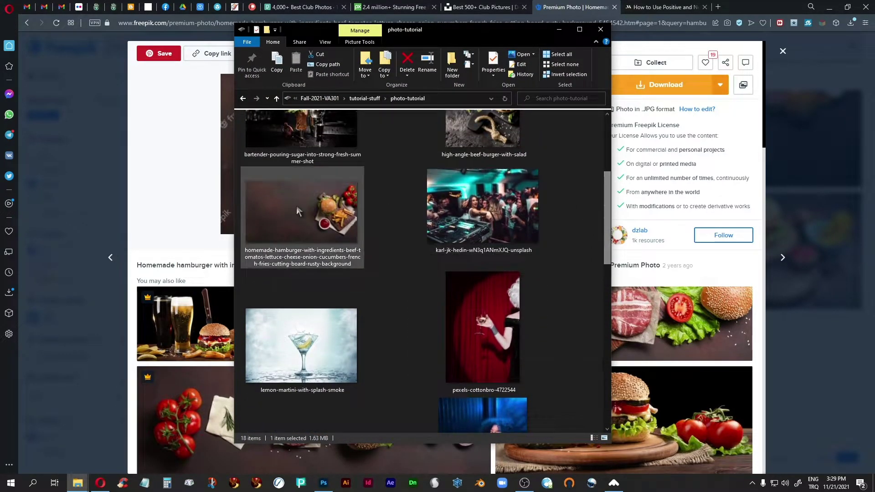
{"action": "left_click", "coordinate": [559, 29]}
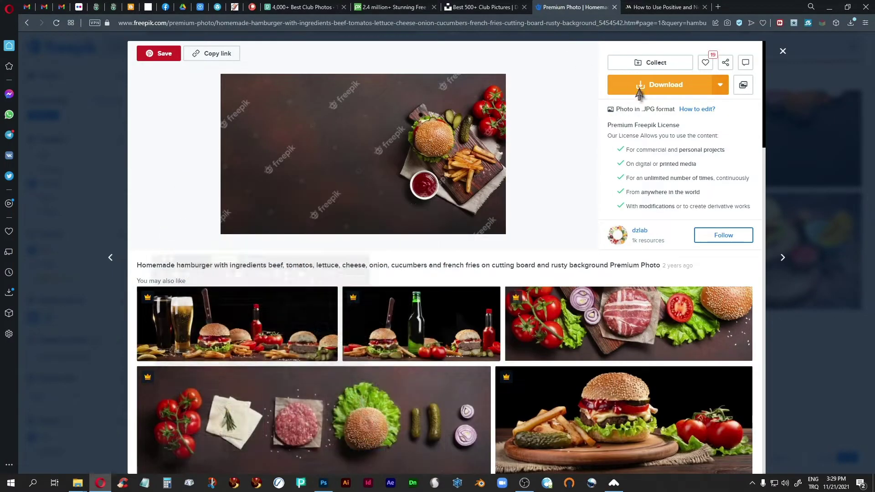
{"action": "left_click", "coordinate": [783, 51]}
Step: Examine the hamburger photos across the whole results page, comparing burger placement and empty space
{"action": "scroll", "coordinate": [554, 335], "scroll_direction": "up", "scroll_amount": 5}
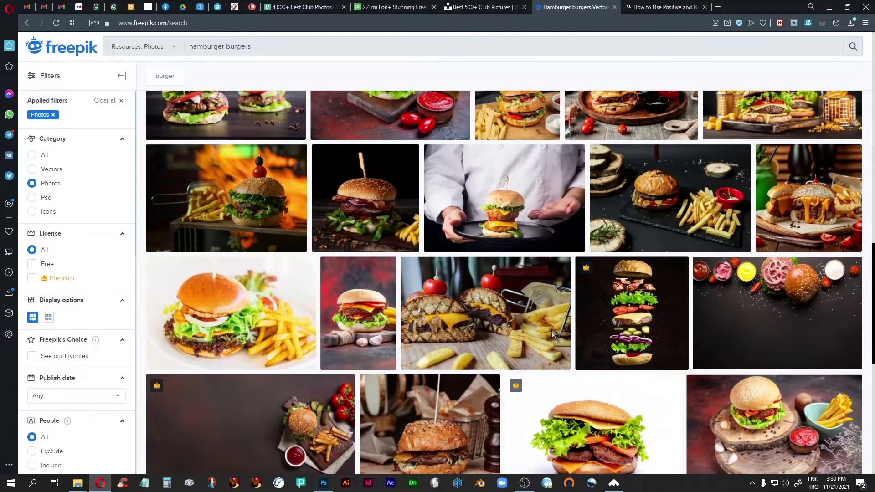
{"action": "scroll", "coordinate": [552, 335], "scroll_direction": "up", "scroll_amount": 7}
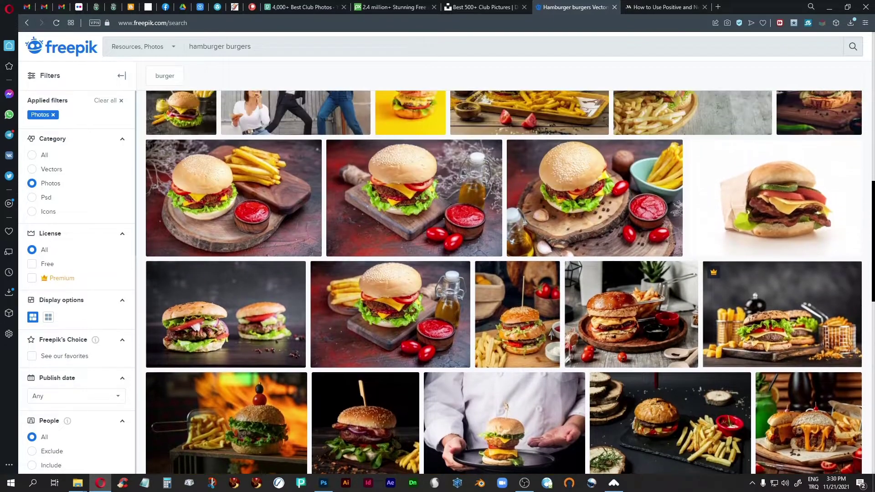
{"action": "scroll", "coordinate": [551, 335], "scroll_direction": "up", "scroll_amount": 5}
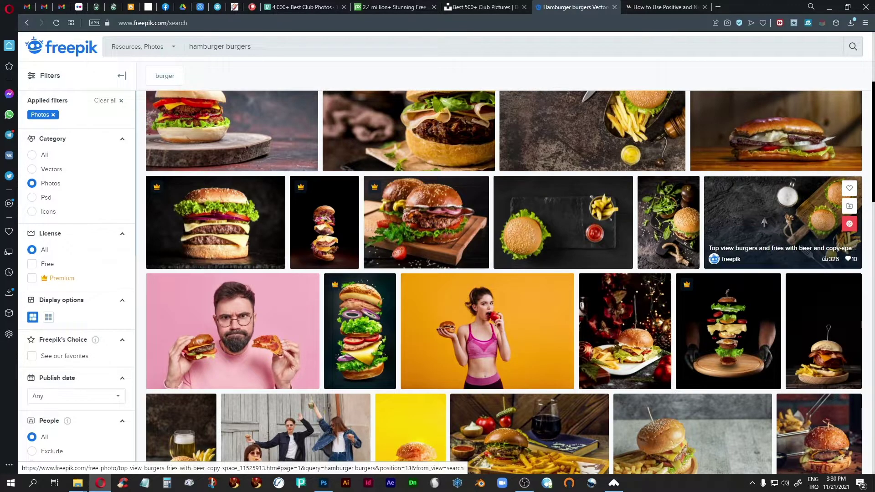
{"action": "scroll", "coordinate": [482, 301], "scroll_direction": "up", "scroll_amount": 5}
{"action": "scroll", "coordinate": [482, 302], "scroll_direction": "down", "scroll_amount": 7}
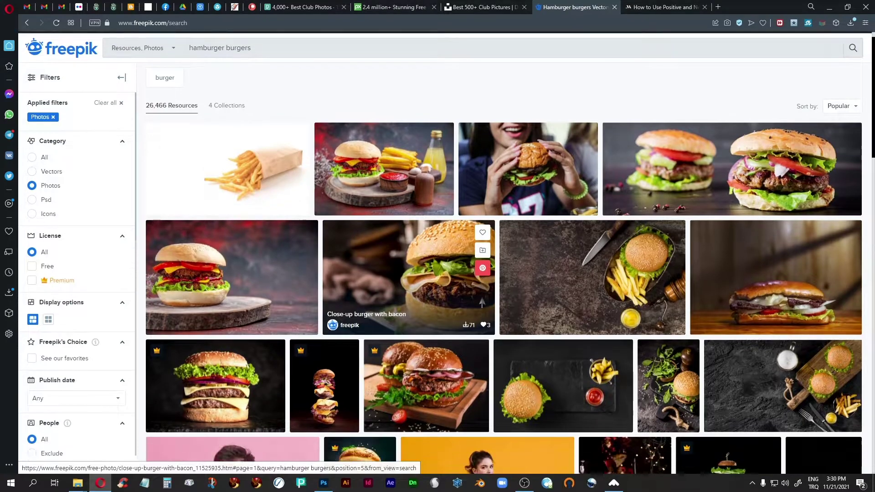
{"action": "scroll", "coordinate": [483, 303], "scroll_direction": "down", "scroll_amount": 8}
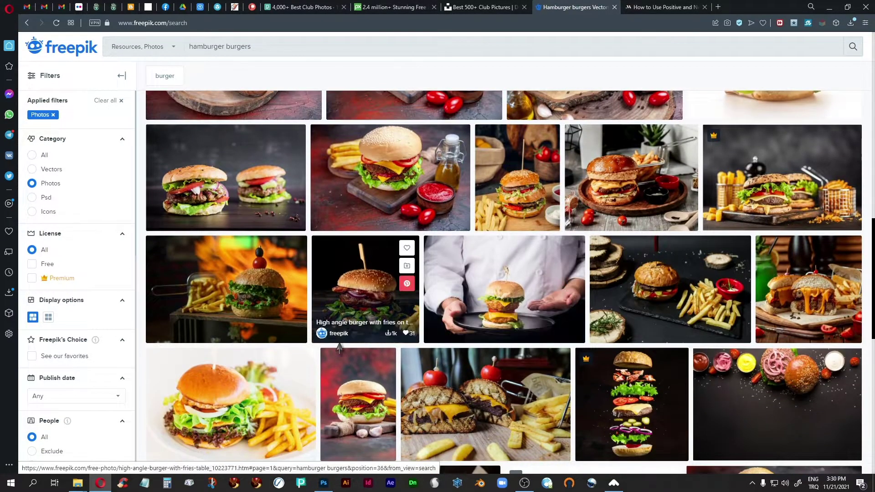
{"action": "scroll", "coordinate": [460, 312], "scroll_direction": "down", "scroll_amount": 3}
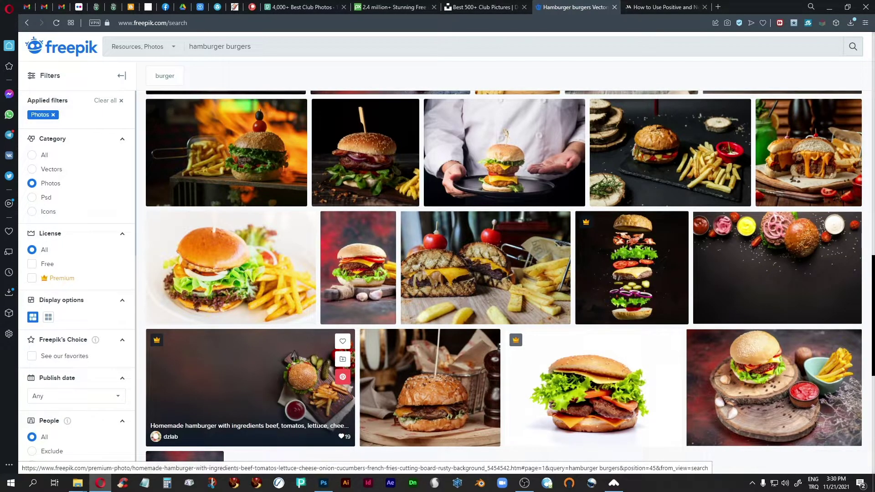
{"action": "scroll", "coordinate": [301, 374], "scroll_direction": "up", "scroll_amount": 5}
{"action": "scroll", "coordinate": [304, 372], "scroll_direction": "up", "scroll_amount": 12}
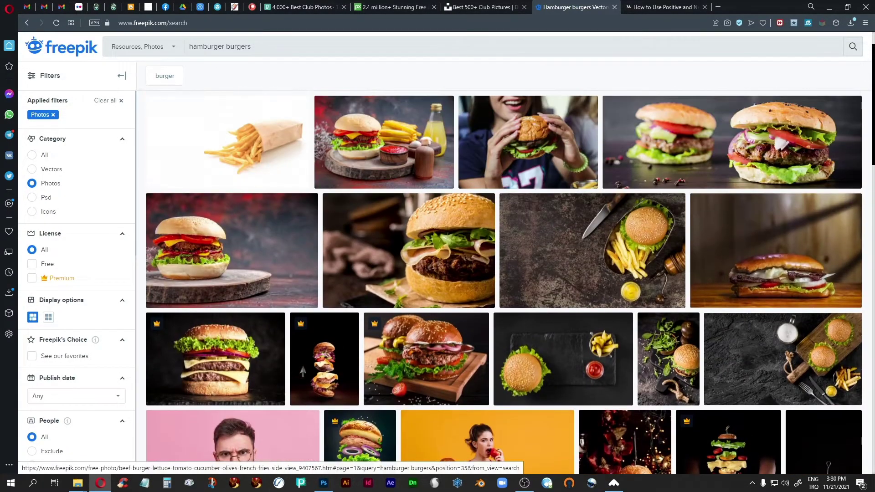
{"action": "scroll", "coordinate": [303, 372], "scroll_direction": "down", "scroll_amount": 7}
{"action": "scroll", "coordinate": [303, 372], "scroll_direction": "down", "scroll_amount": 7}
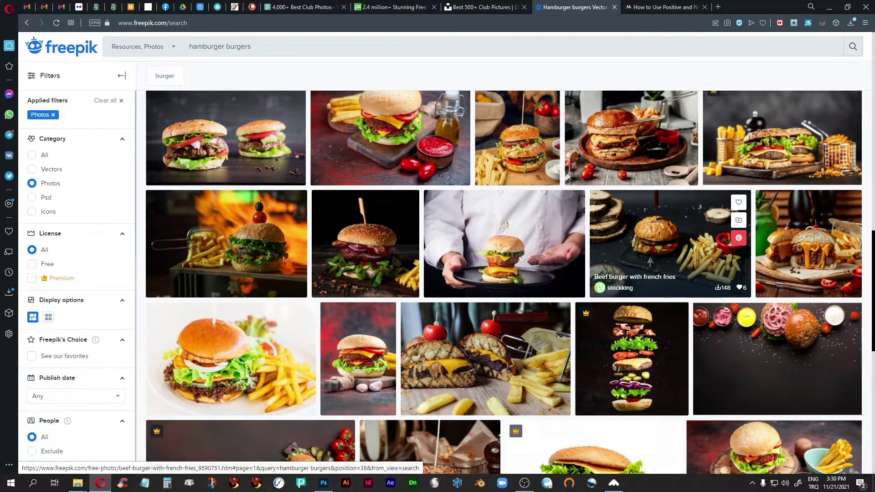
Step: Reopen the "Beef burger with french fries" photo and look through its related photos for similar compositions
{"action": "left_click", "coordinate": [663, 260]}
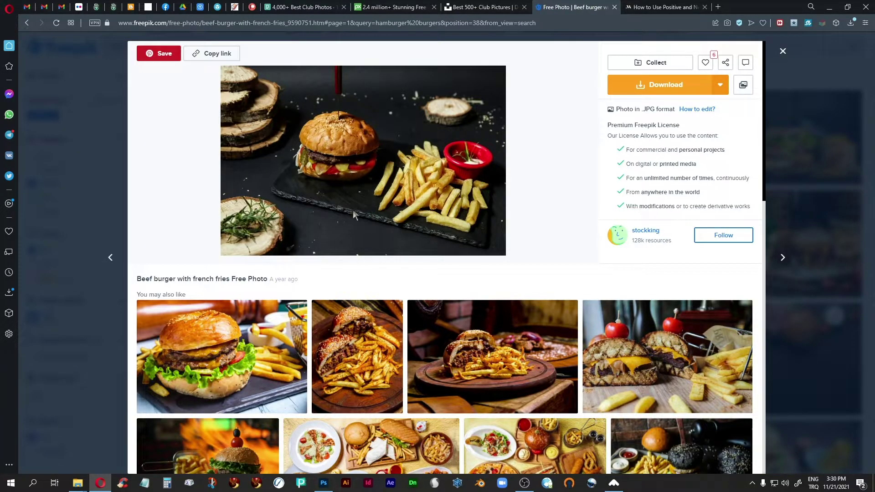
{"action": "scroll", "coordinate": [495, 314], "scroll_direction": "down", "scroll_amount": 8}
{"action": "scroll", "coordinate": [495, 308], "scroll_direction": "down", "scroll_amount": 3}
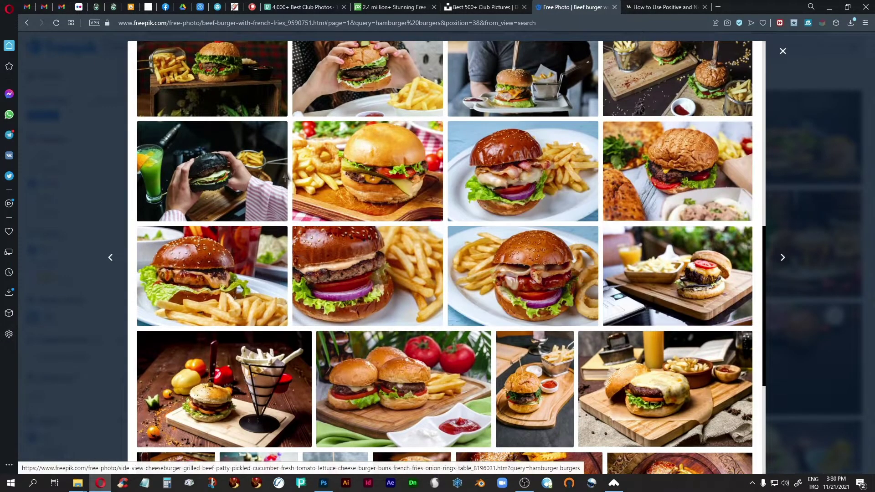
{"action": "scroll", "coordinate": [536, 269], "scroll_direction": "down", "scroll_amount": 2}
{"action": "scroll", "coordinate": [536, 269], "scroll_direction": "down", "scroll_amount": 1}
{"action": "scroll", "coordinate": [535, 270], "scroll_direction": "up", "scroll_amount": 6}
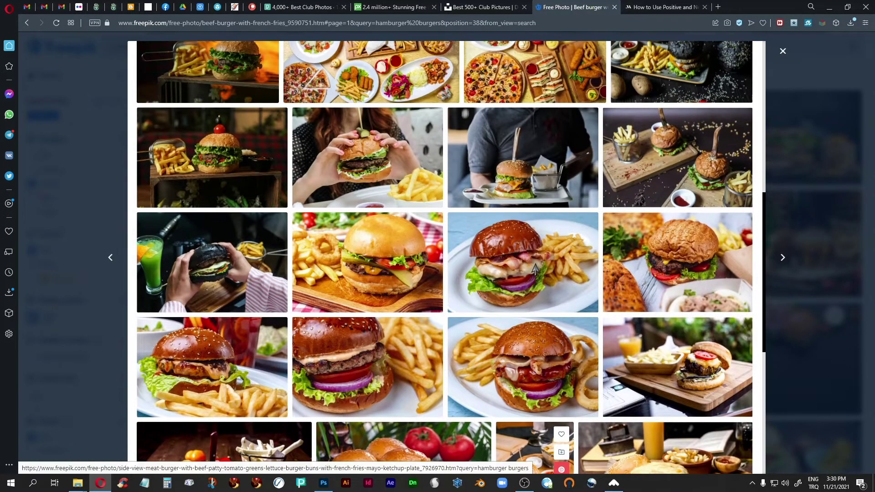
{"action": "scroll", "coordinate": [536, 270], "scroll_direction": "up", "scroll_amount": 3}
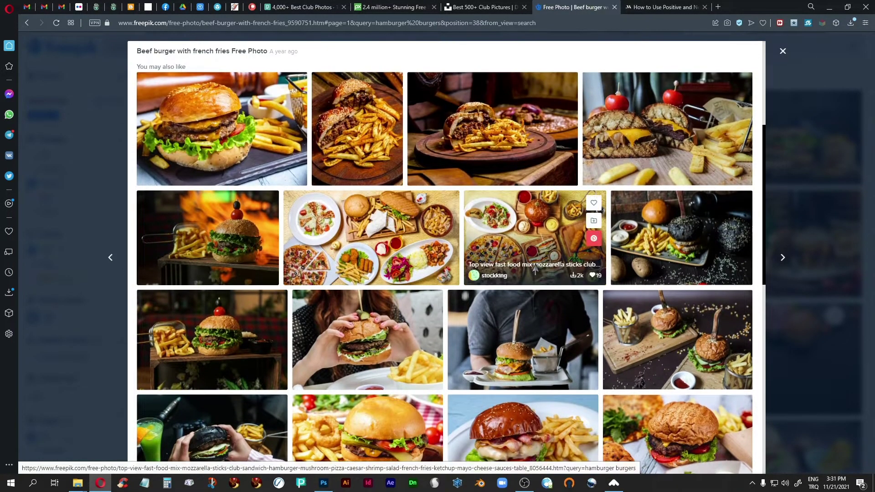
{"action": "scroll", "coordinate": [536, 269], "scroll_direction": "down", "scroll_amount": 2}
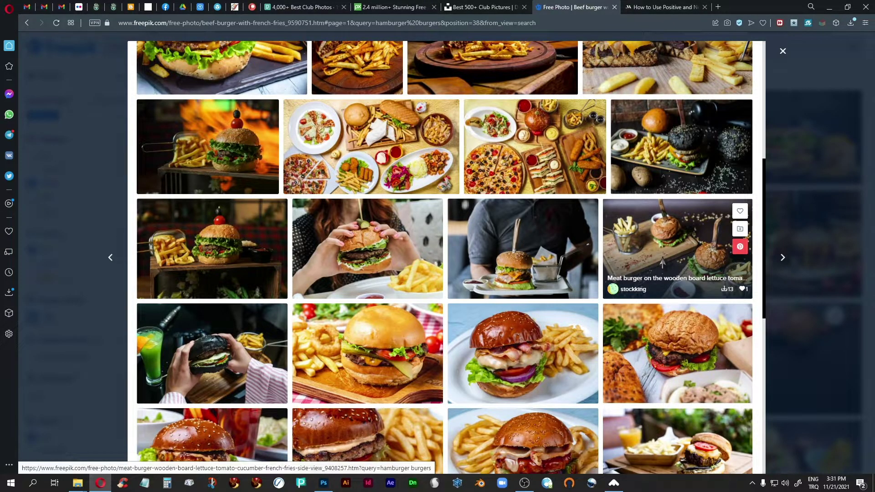
{"action": "scroll", "coordinate": [663, 263], "scroll_direction": "up", "scroll_amount": 1}
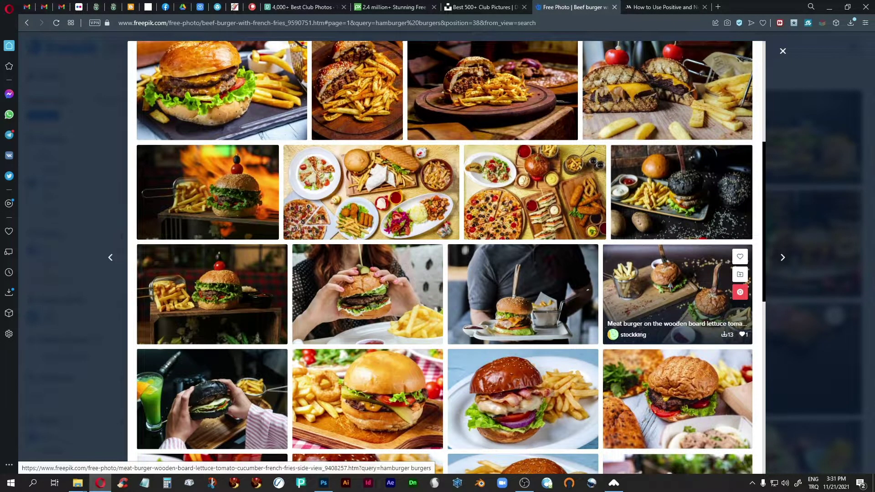
Step: View the related "Meat burger on the wooden board" and "Front view meat burger with fries" photos, then return to the results
{"action": "left_click", "coordinate": [665, 273]}
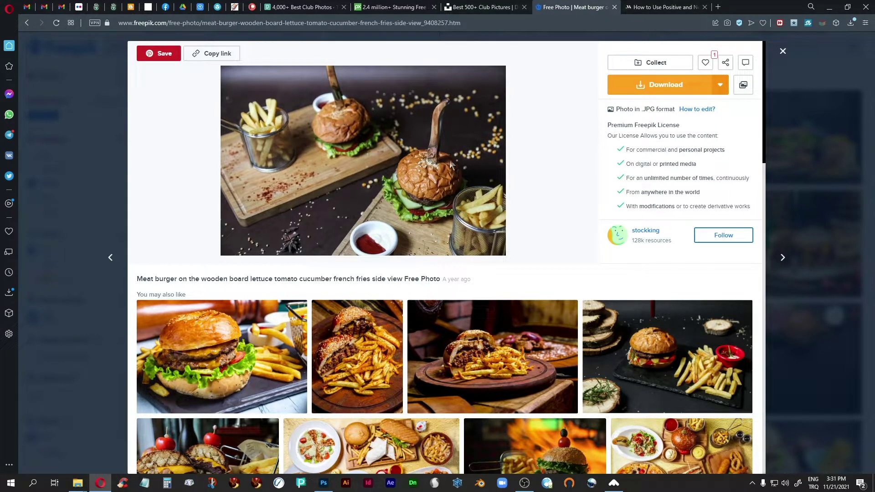
{"action": "scroll", "coordinate": [510, 355], "scroll_direction": "down", "scroll_amount": 3}
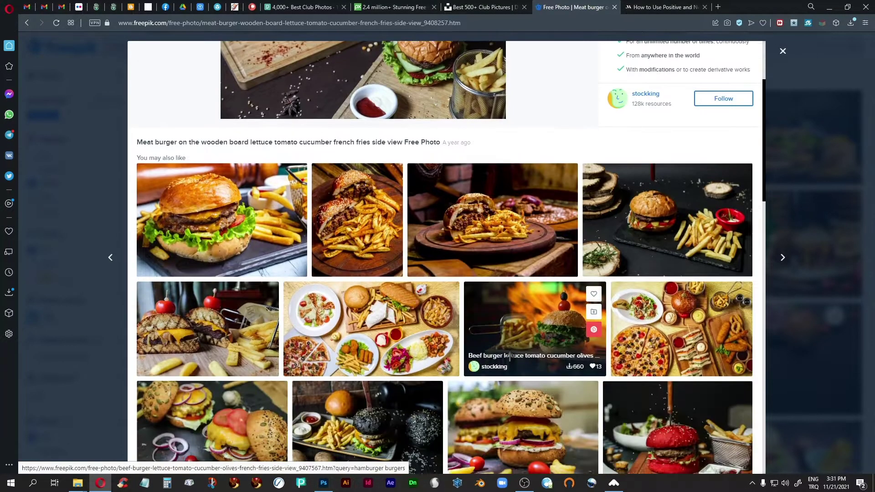
{"action": "scroll", "coordinate": [510, 355], "scroll_direction": "down", "scroll_amount": 6}
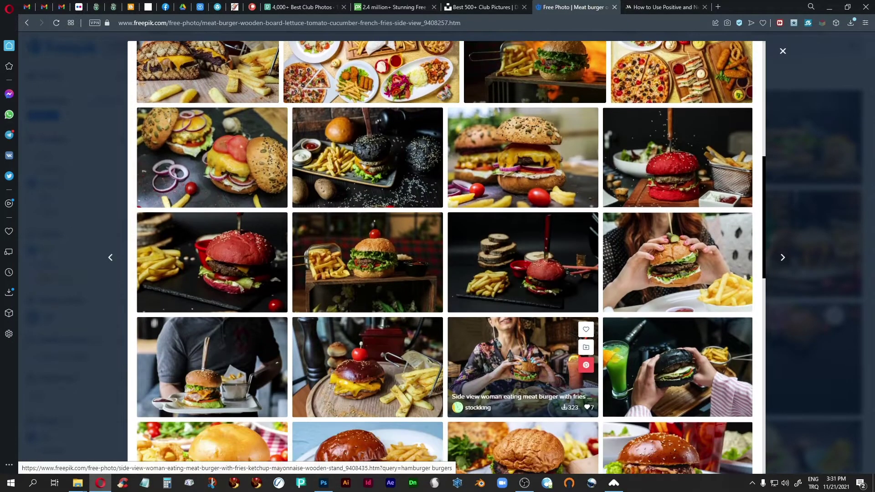
{"action": "left_click", "coordinate": [528, 273]}
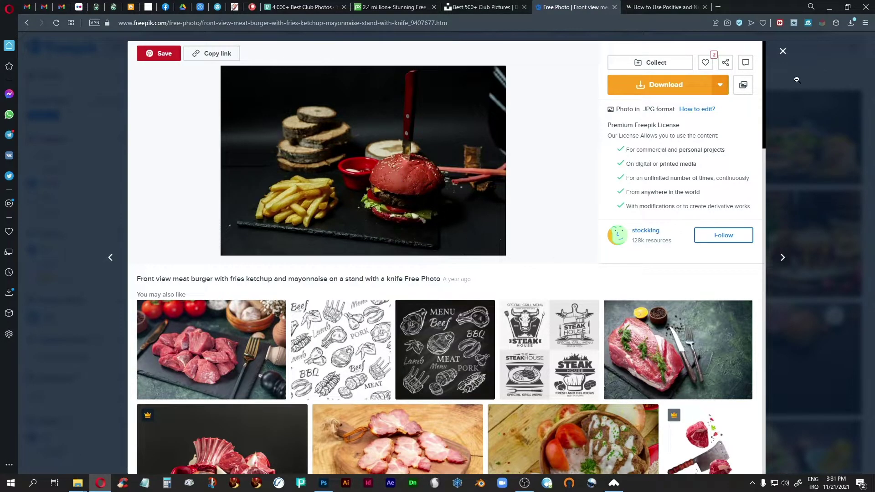
{"action": "left_click", "coordinate": [783, 51]}
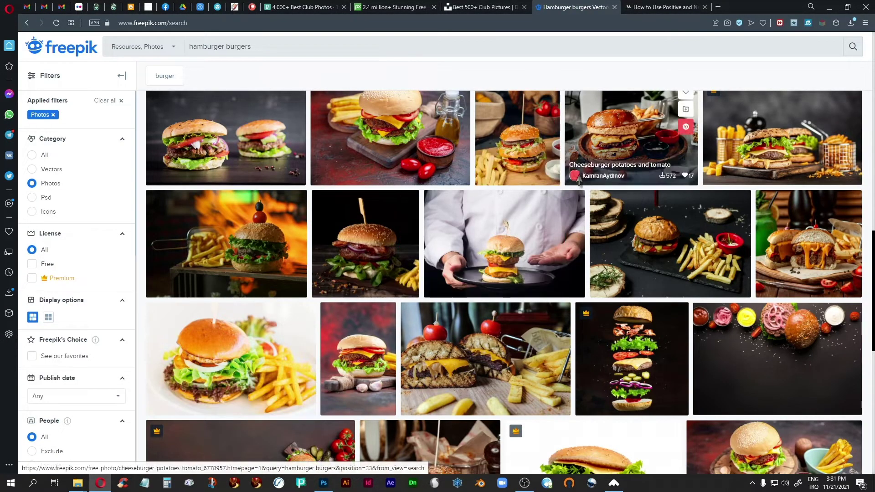
Step: View the collection choices for the "Top view burger and fries with knife and copy-space" photo, close them unsaved, and look over the first results again
{"action": "scroll", "coordinate": [538, 372], "scroll_direction": "up", "scroll_amount": 8}
{"action": "scroll", "coordinate": [538, 373], "scroll_direction": "up", "scroll_amount": 5}
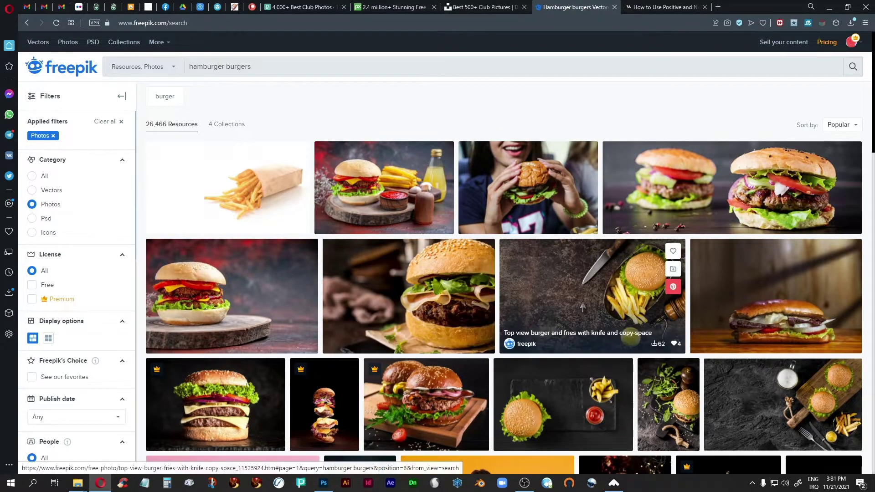
{"action": "left_click", "coordinate": [673, 269]}
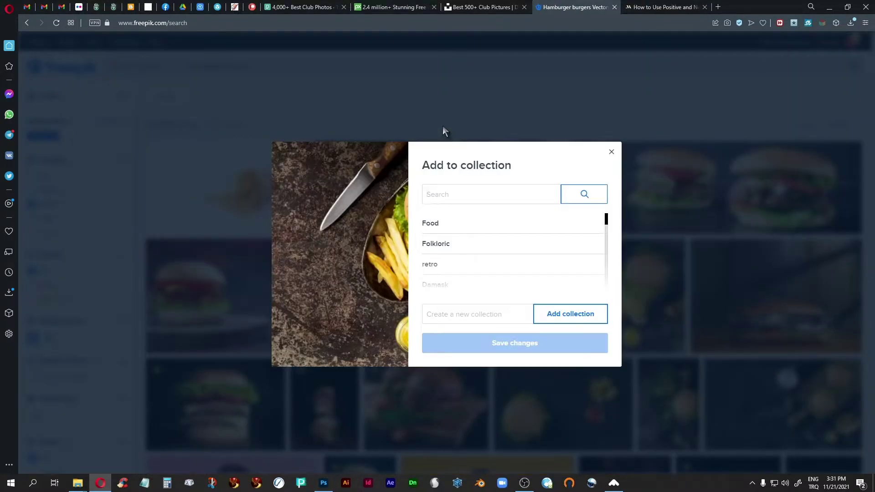
{"action": "left_click", "coordinate": [463, 194]}
{"action": "left_click", "coordinate": [611, 153]}
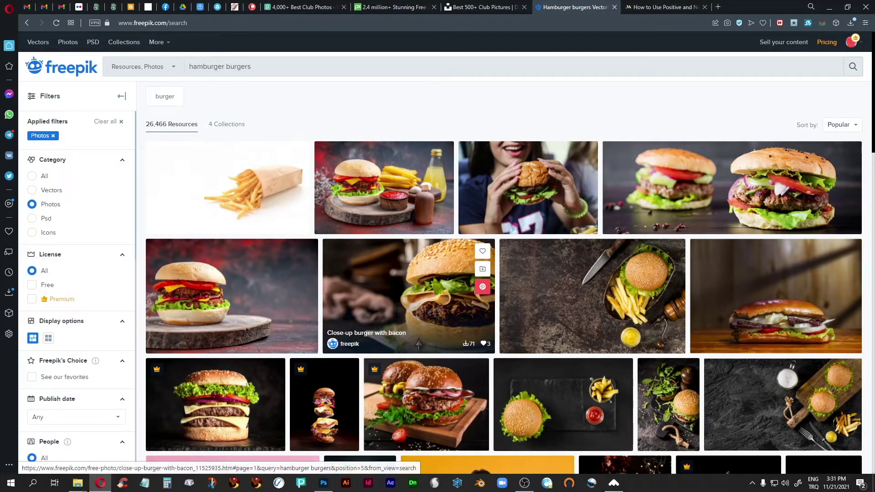
{"action": "scroll", "coordinate": [419, 343], "scroll_direction": "down", "scroll_amount": 5}
{"action": "scroll", "coordinate": [419, 343], "scroll_direction": "down", "scroll_amount": 2}
{"action": "scroll", "coordinate": [419, 343], "scroll_direction": "up", "scroll_amount": 8}
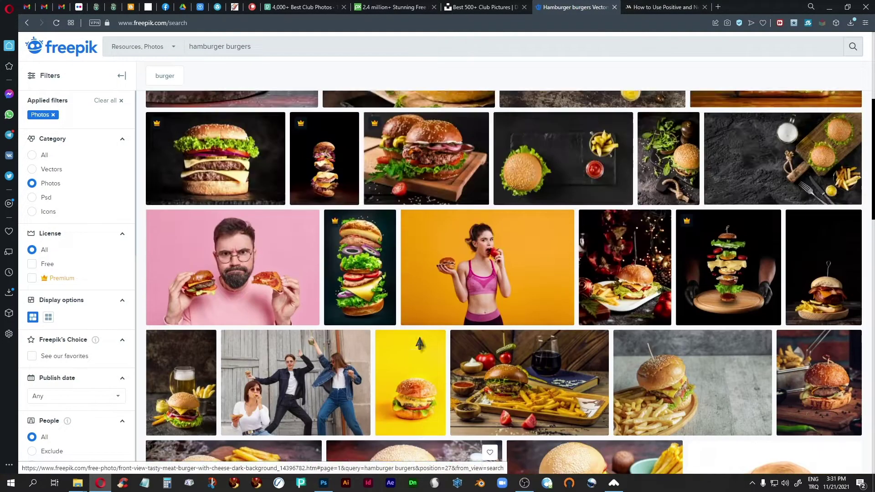
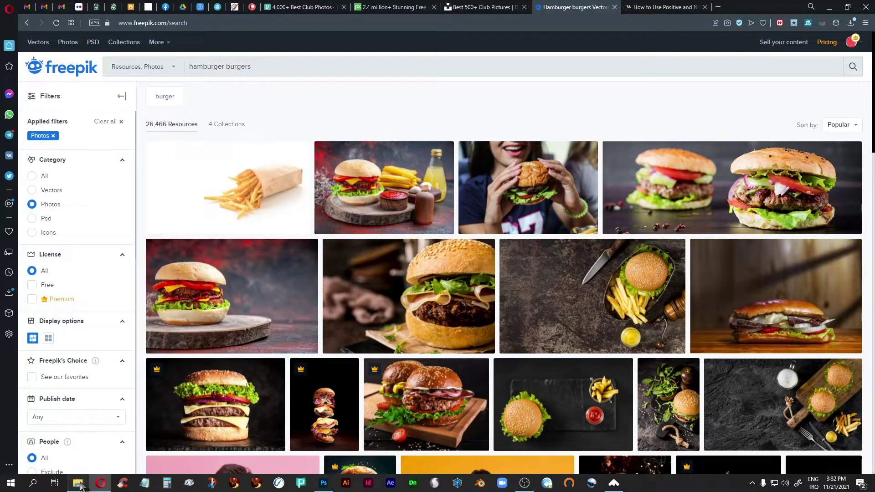
Step: Look through the downloaded stock photos in the photo-tutorial folder down to its last files
{"action": "mouse_move", "coordinate": [79, 486]}
{"action": "left_click", "coordinate": [104, 440]}
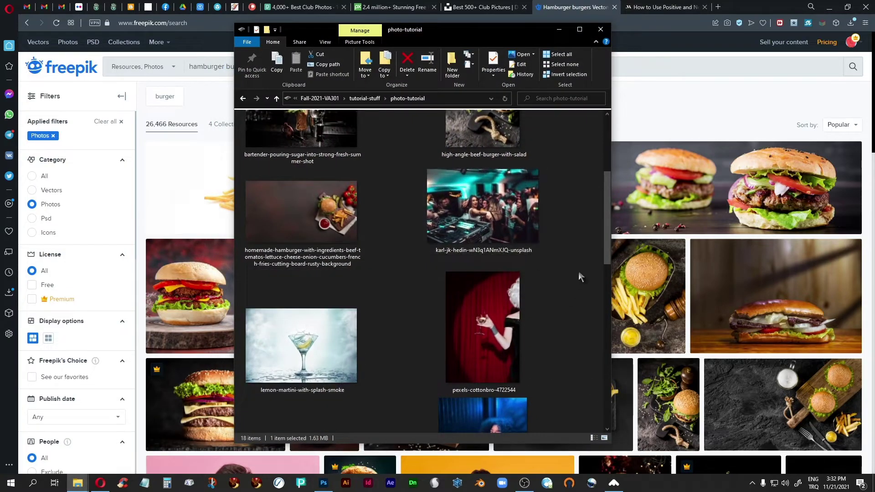
{"action": "left_click_drag", "start_coordinate": [603, 212], "coordinate": [601, 297]}
{"action": "scroll", "coordinate": [601, 277], "scroll_direction": "up", "scroll_amount": 1}
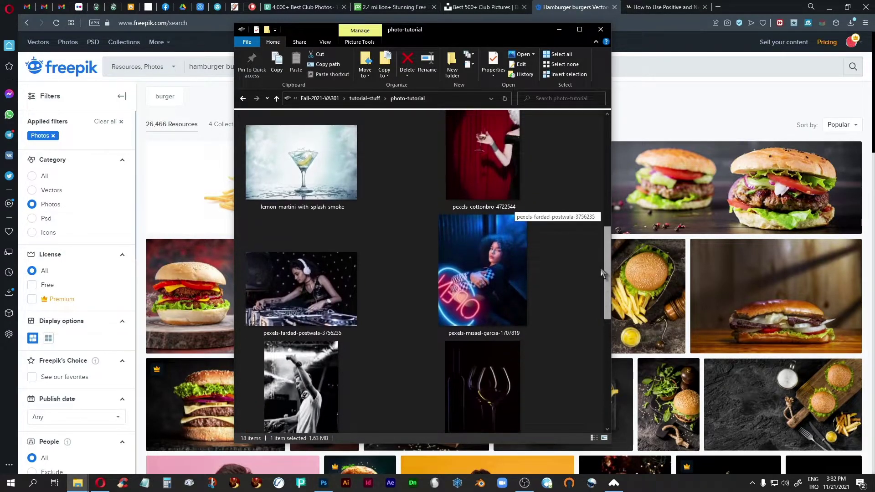
{"action": "left_click_drag", "start_coordinate": [609, 280], "coordinate": [568, 396]}
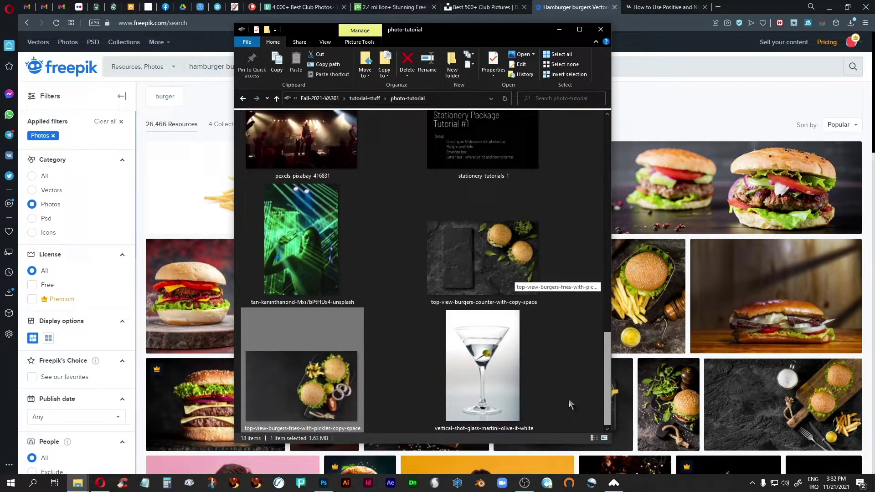
Step: Switch the photo-tutorial folder to smaller thumbnails that fit all the photos in view, and minimize the folder
{"action": "right_click", "coordinate": [587, 162]}
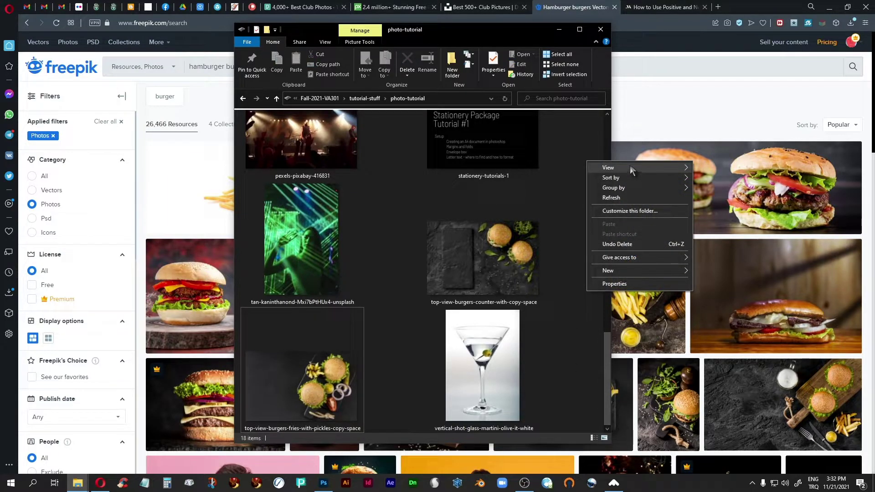
{"action": "mouse_move", "coordinate": [630, 166]}
{"action": "left_click", "coordinate": [712, 178]}
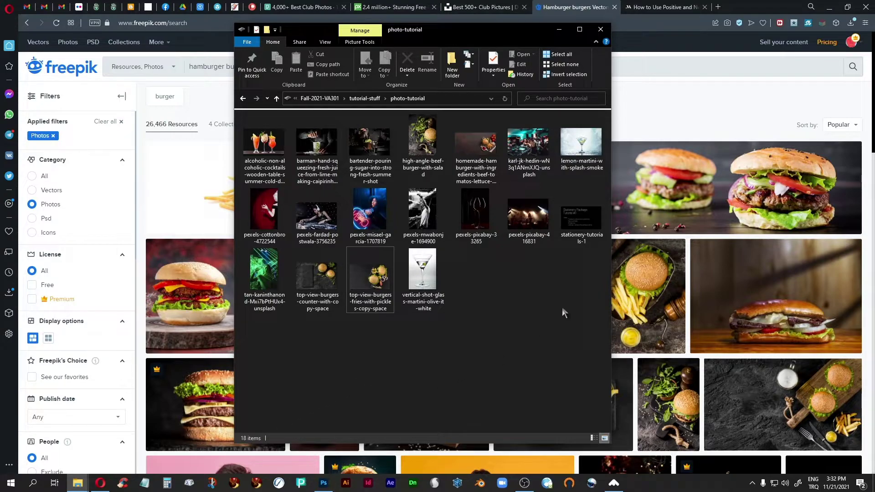
{"action": "left_click", "coordinate": [560, 30]}
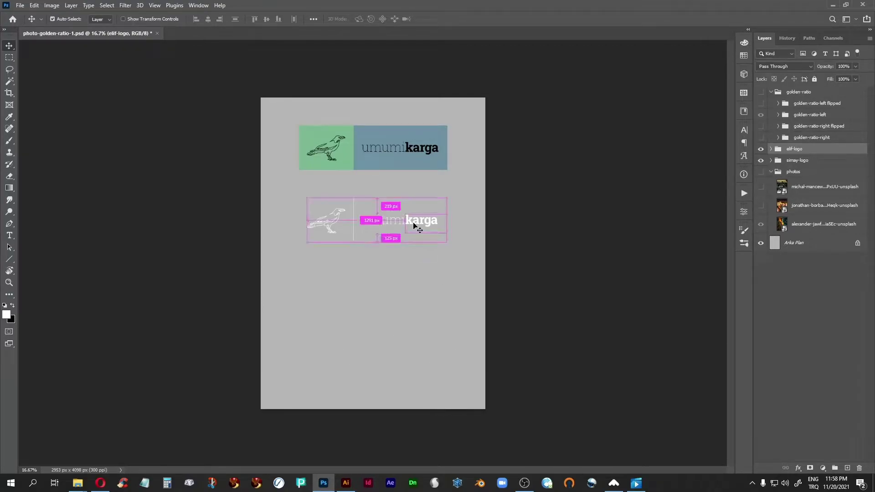
Step: Hide the white line-art logo, show the photos group behind the green-and-blue logo, and collapse that group
{"action": "key", "text": "ctrl+plus"}
{"action": "key", "text": "ctrl+plus"}
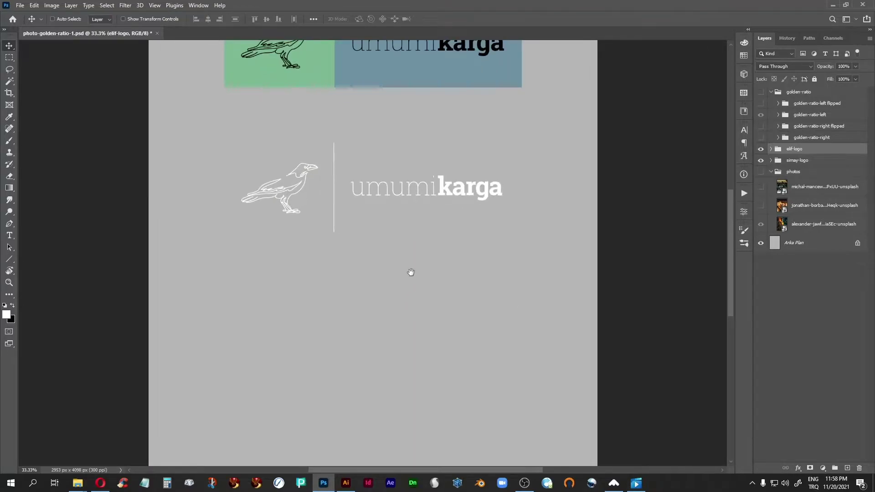
{"action": "left_click_drag", "start_coordinate": [410, 272], "coordinate": [393, 381]}
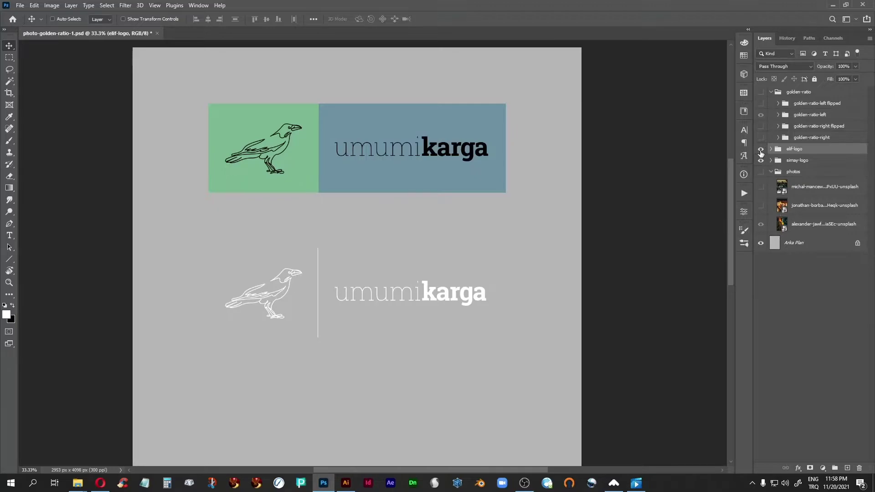
{"action": "left_click", "coordinate": [761, 149]}
{"action": "left_click", "coordinate": [761, 172]}
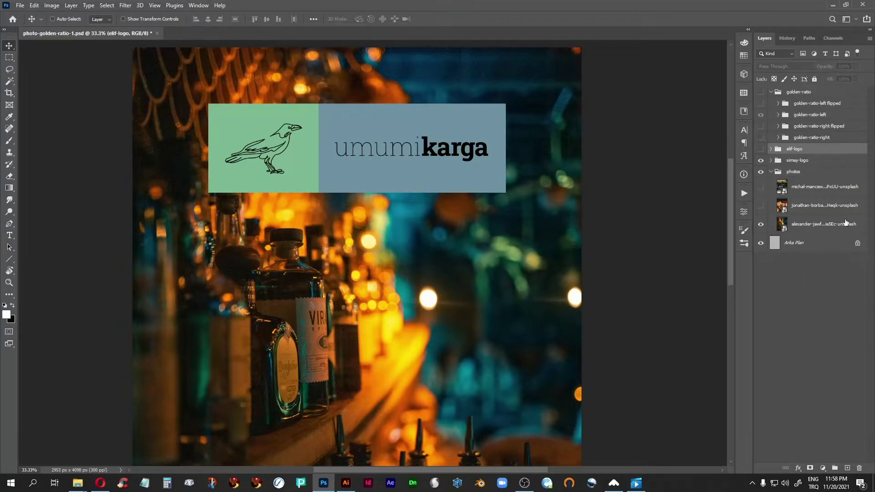
{"action": "left_click", "coordinate": [771, 172]}
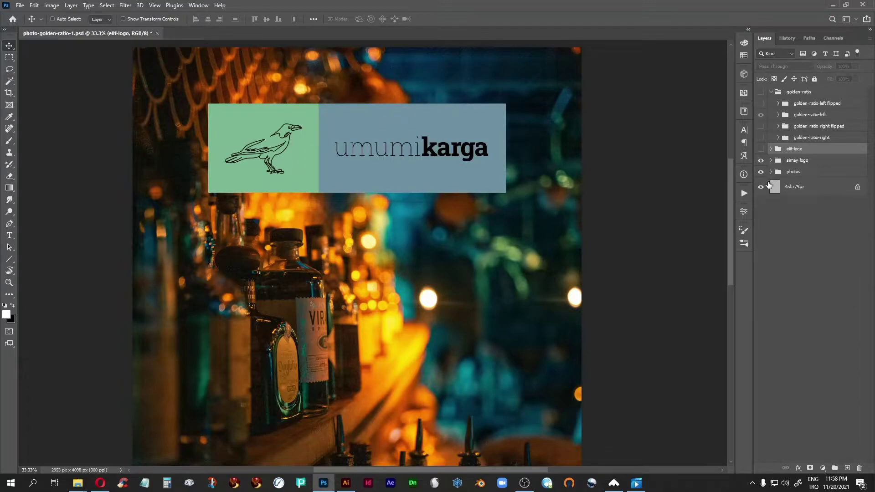
Step: Replace the green-and-blue logo with the white logo over the bar photo, and hide the photos group
{"action": "left_click", "coordinate": [761, 161]}
{"action": "left_click", "coordinate": [761, 149]}
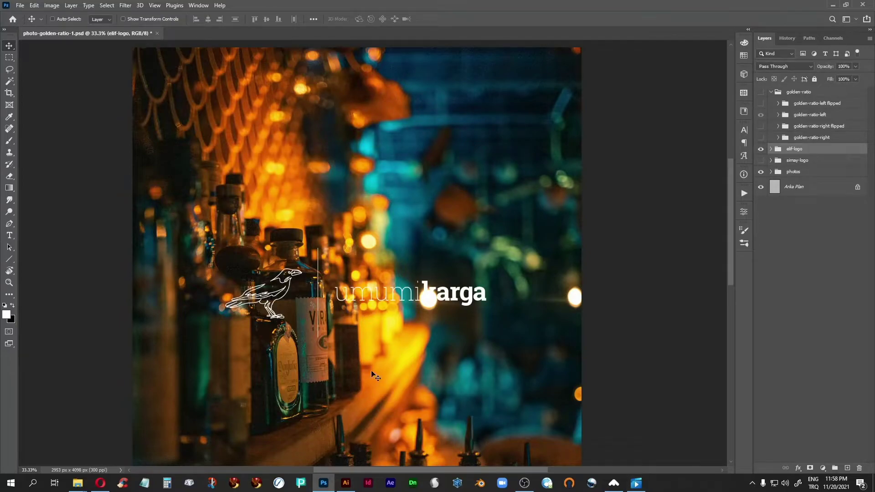
{"action": "left_click", "coordinate": [761, 172]}
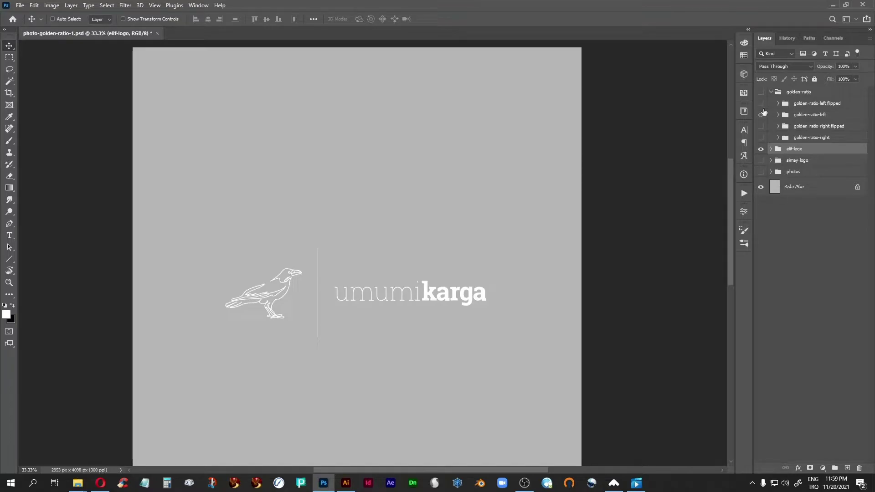
Step: Show the golden-ratio overlay and the photos group together with the white logo, with the whole poster in view
{"action": "left_click", "coordinate": [761, 91]}
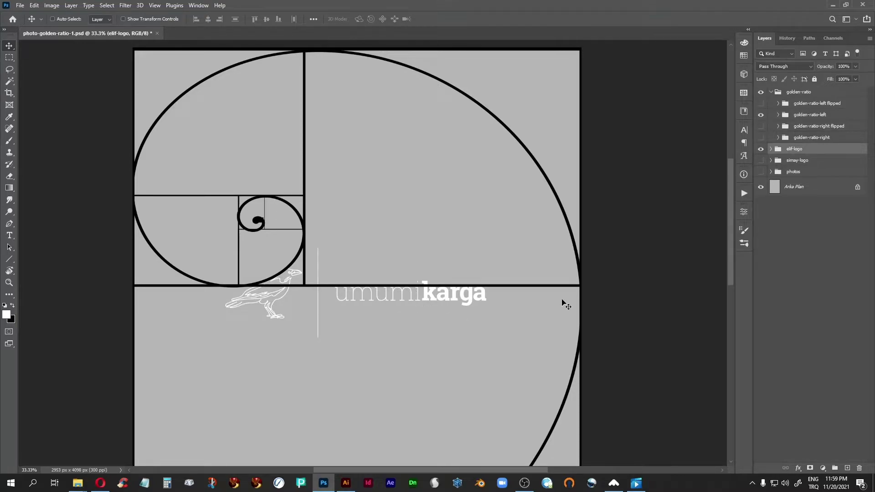
{"action": "left_click", "coordinate": [771, 172]}
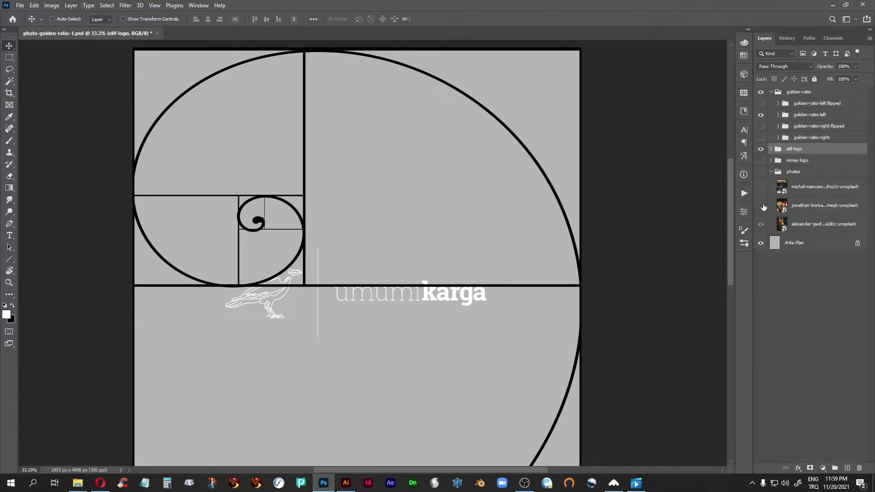
{"action": "left_click", "coordinate": [761, 173]}
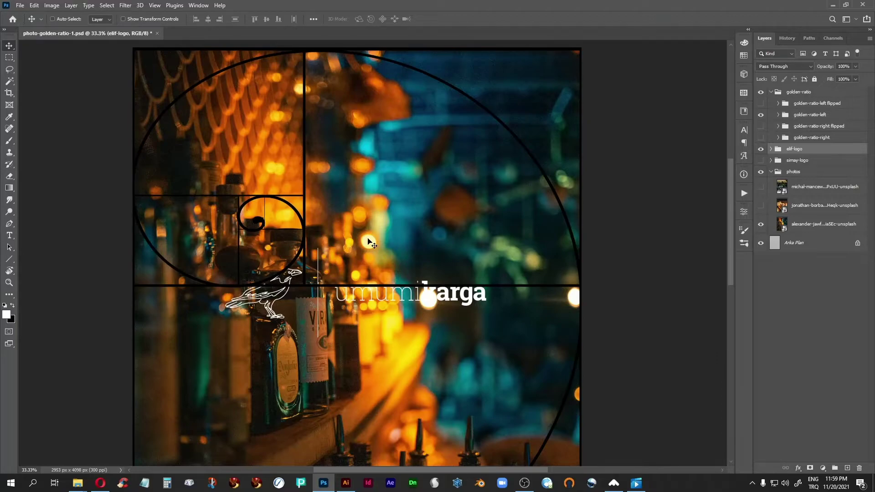
{"action": "key", "text": "ctrl+0"}
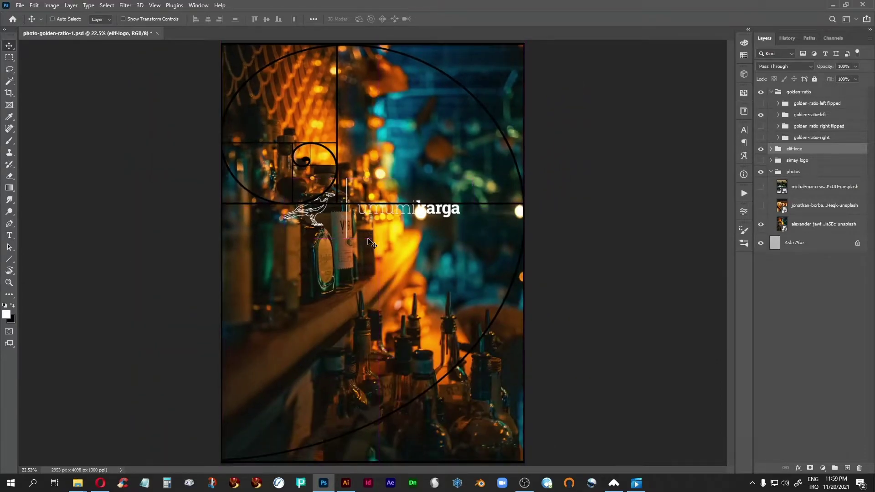
{"action": "key", "text": "ctrl+minus"}
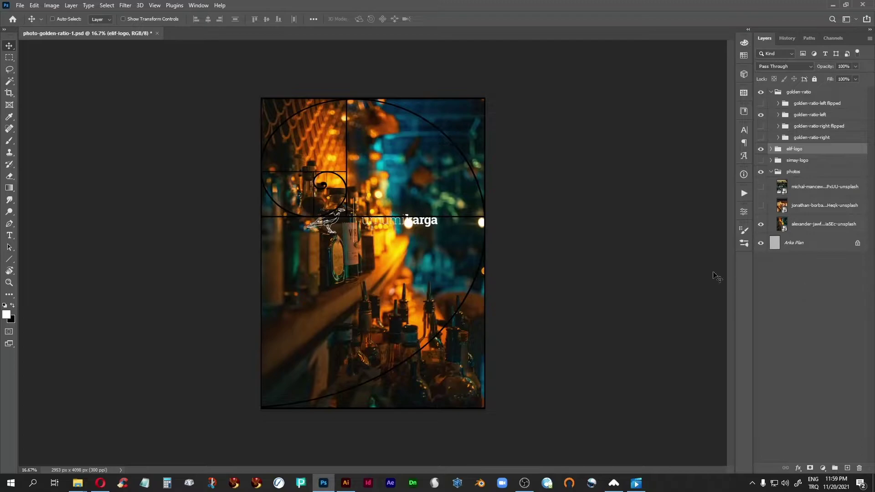
{"action": "left_click", "coordinate": [794, 93]}
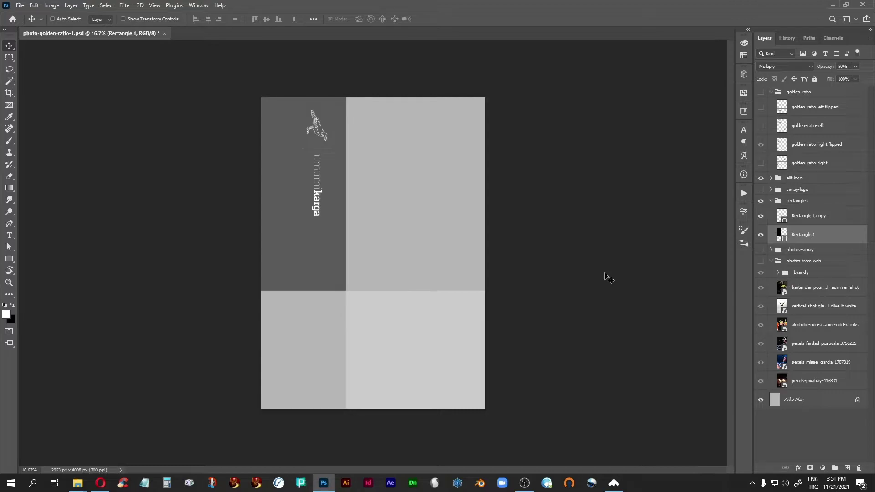
Step: View the thumbnails in the photo-tutorial folder and return to the poster document
{"action": "mouse_move", "coordinate": [78, 483]}
{"action": "left_click", "coordinate": [101, 446]}
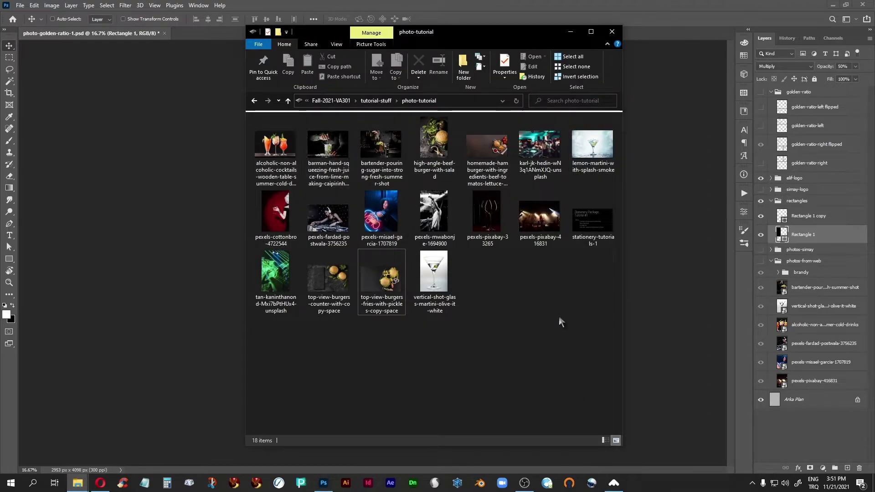
{"action": "left_click", "coordinate": [570, 32]}
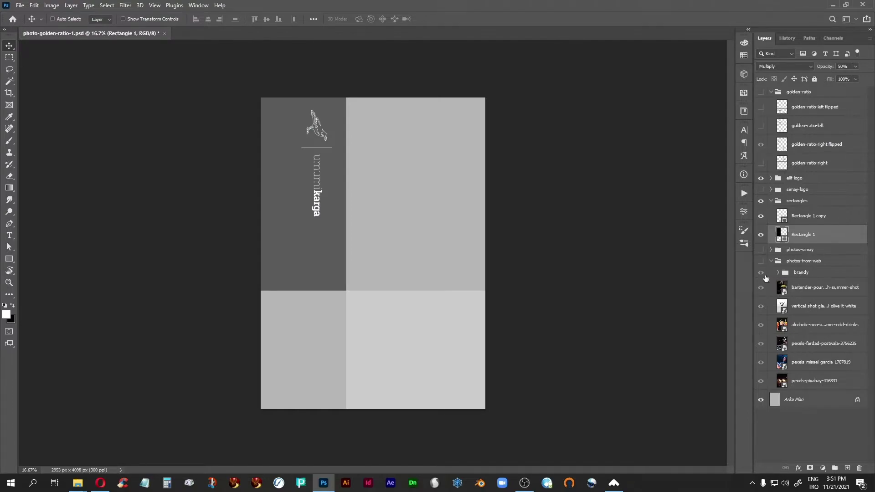
Step: Preview the photos-from-web group beneath the rectangles and vertical logo, and hide it again
{"action": "left_click", "coordinate": [761, 261]}
{"action": "left_click", "coordinate": [815, 263]}
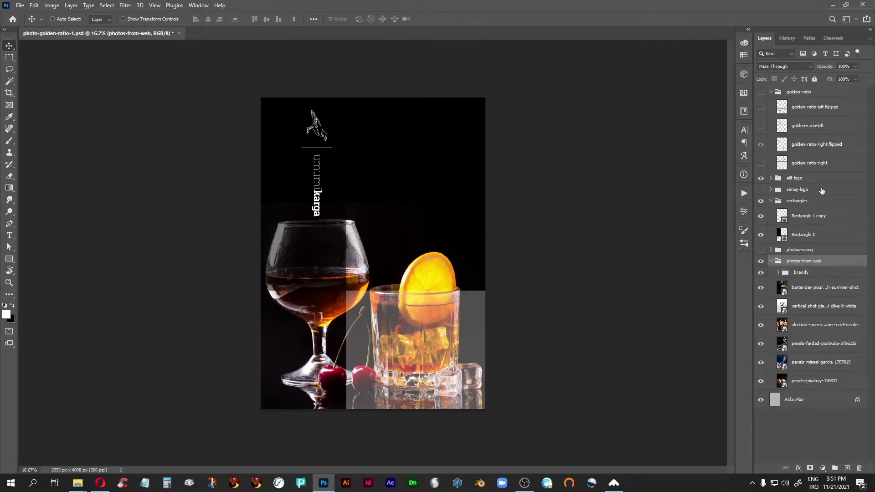
{"action": "left_click", "coordinate": [761, 262]}
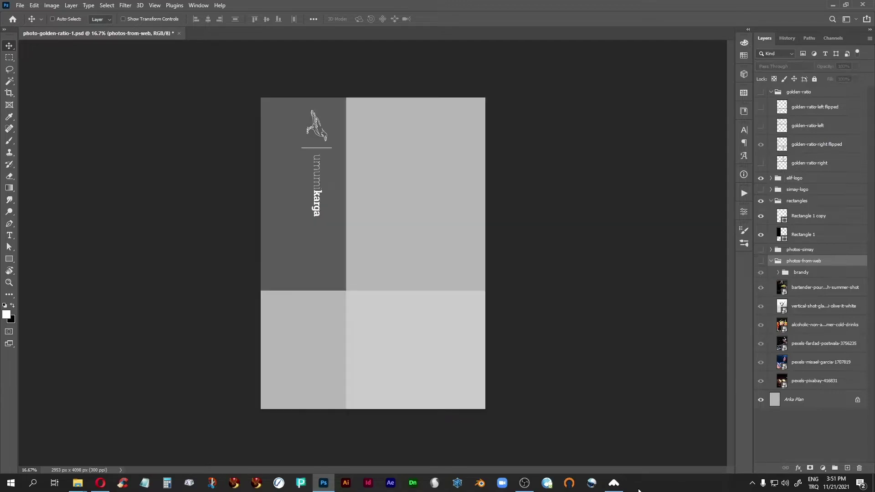
Step: Show the golden-ratio overlay and toggle Rectangle 1 copy and Rectangle 1 off and on to compare them with the spiral's divisions
{"action": "left_click", "coordinate": [799, 201]}
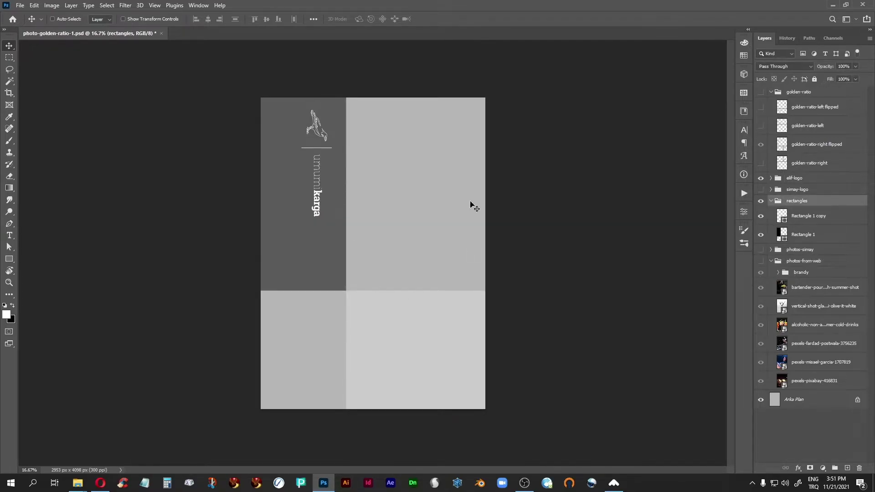
{"action": "left_click", "coordinate": [761, 93]}
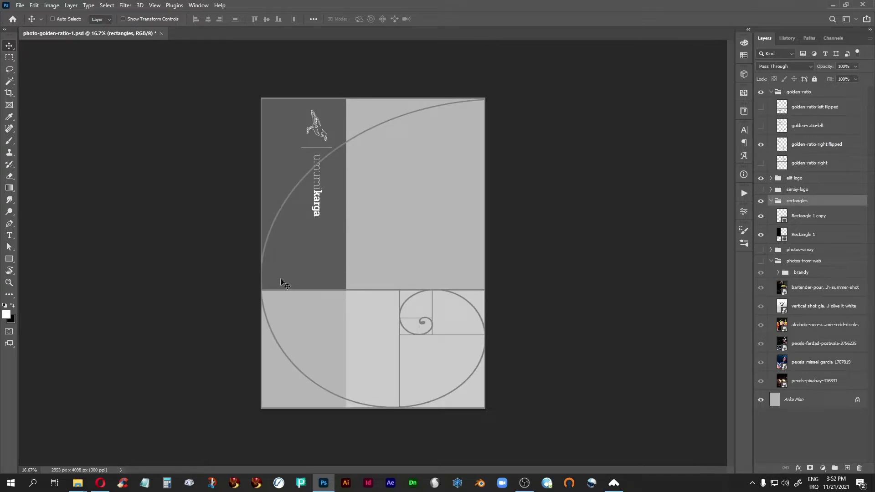
{"action": "left_click", "coordinate": [783, 221]}
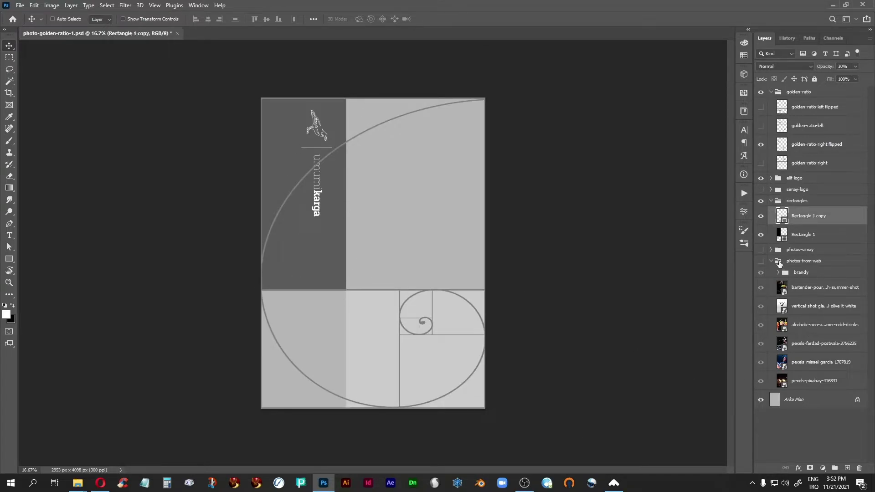
{"action": "left_click", "coordinate": [761, 217]}
{"action": "left_click", "coordinate": [761, 217]}
{"action": "left_click", "coordinate": [761, 235]}
{"action": "left_click", "coordinate": [761, 236]}
{"action": "left_click", "coordinate": [761, 235]}
Step: Preview Rectangle 1 at 100% opacity and set it back to 50%
{"action": "left_click", "coordinate": [807, 237]}
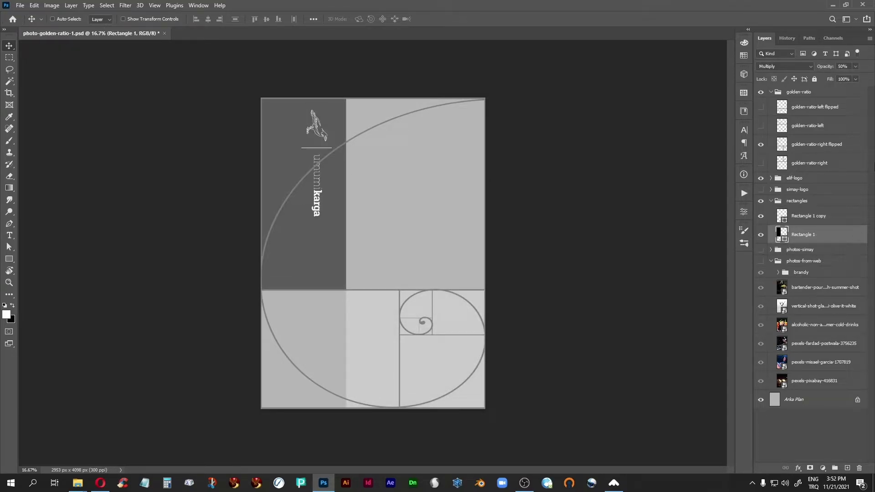
{"action": "left_click", "coordinate": [842, 66]}
{"action": "type", "text": "100"}
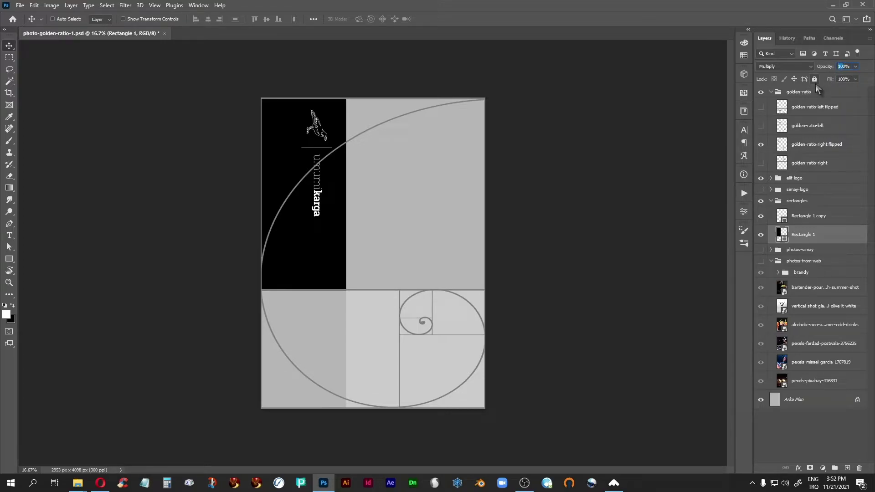
{"action": "type", "text": "50"}
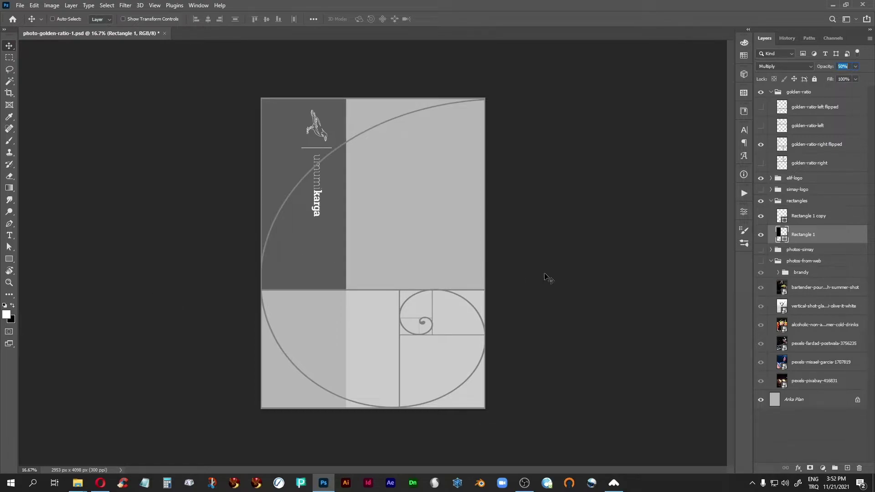
Step: Hide the golden-ratio overlay, select the photos-from-web group, and collapse the rectangles group
{"action": "left_click", "coordinate": [761, 92]}
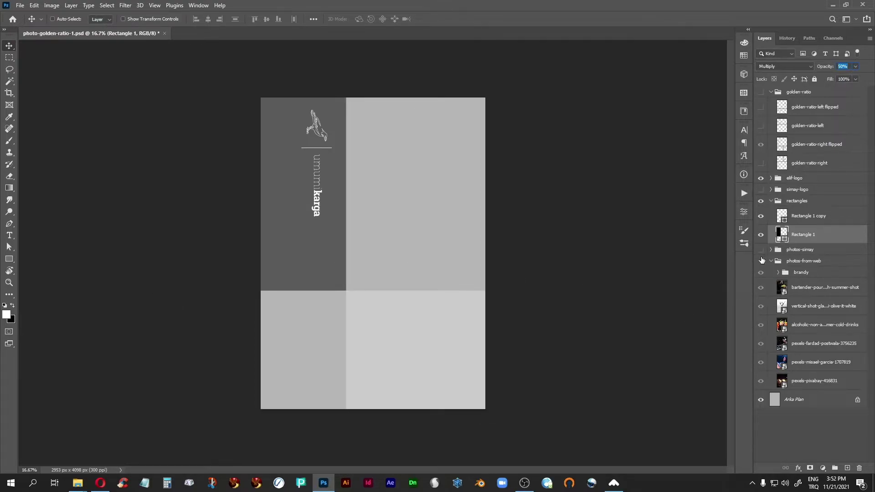
{"action": "left_click", "coordinate": [816, 261]}
{"action": "left_click", "coordinate": [771, 200]}
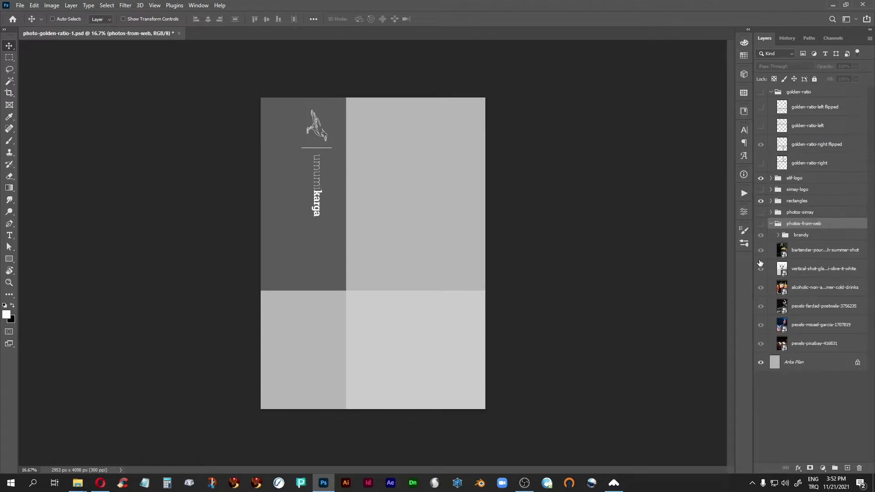
Step: Show the photos-simay group beneath the rectangles, expand it, and turn on its topmost photo, the bar interior
{"action": "left_click", "coordinate": [761, 213]}
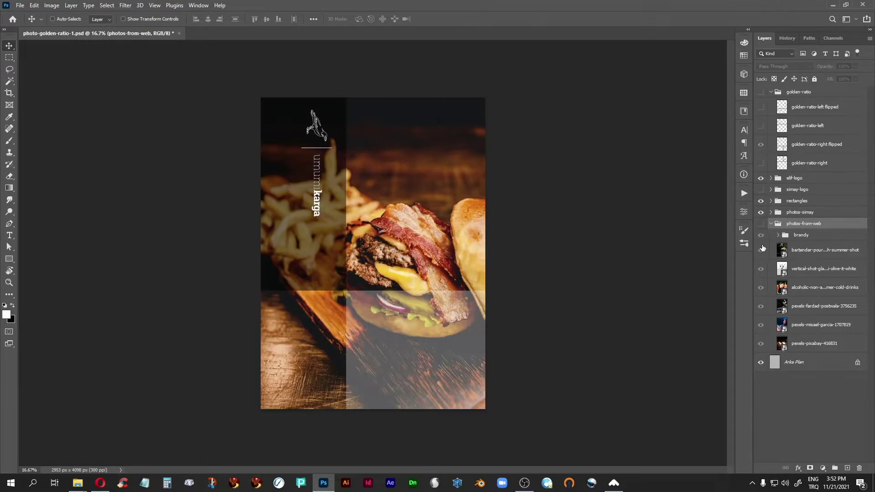
{"action": "left_click", "coordinate": [771, 213]}
{"action": "left_click", "coordinate": [761, 228]}
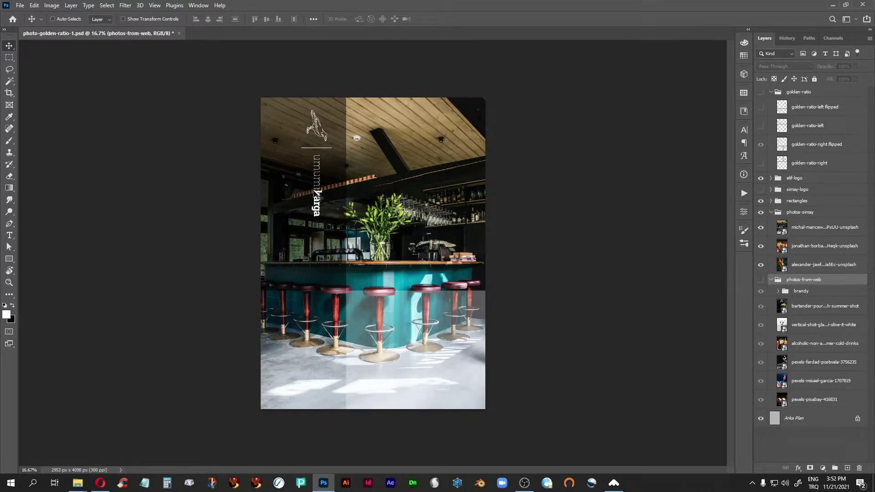
{"action": "key", "text": "ctrl+plus"}
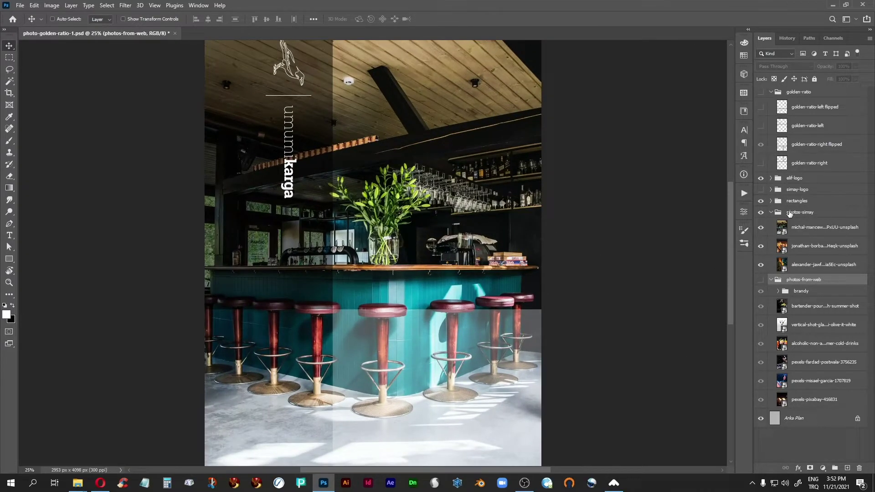
Step: Expand the rectangles group and set Rectangle 1's opacity to 100% over the bar photo
{"action": "left_click", "coordinate": [771, 201]}
{"action": "left_click", "coordinate": [780, 235]}
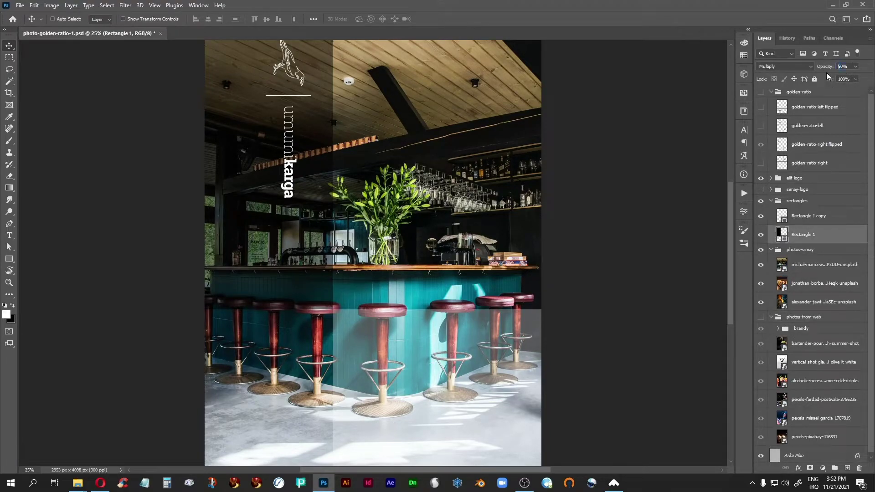
{"action": "type", "text": "10"}
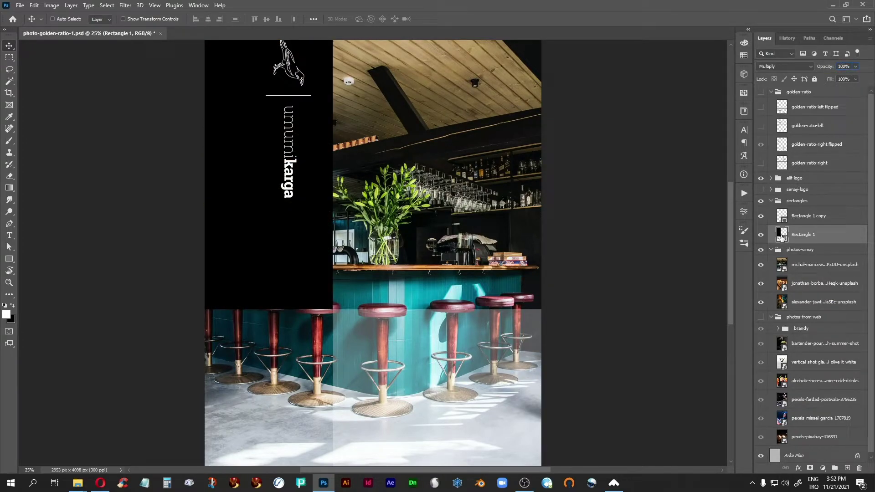
{"action": "key", "text": "ctrl+minus"}
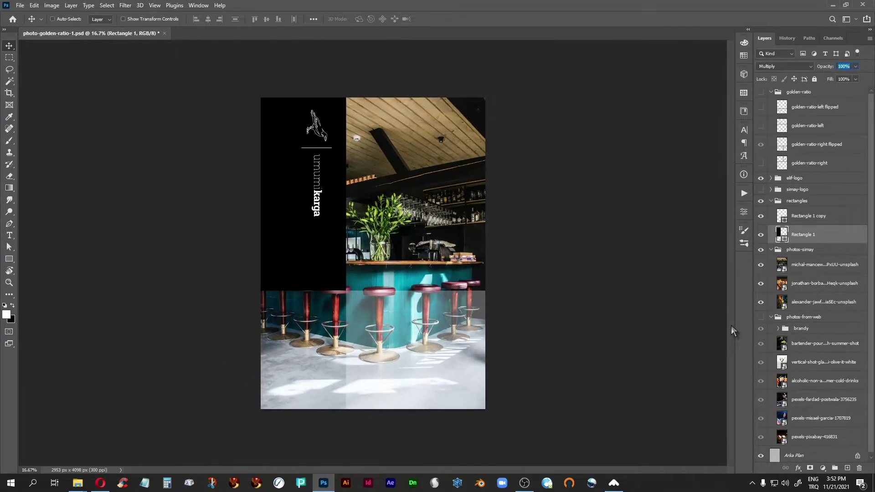
{"action": "key", "text": "ctrl+0"}
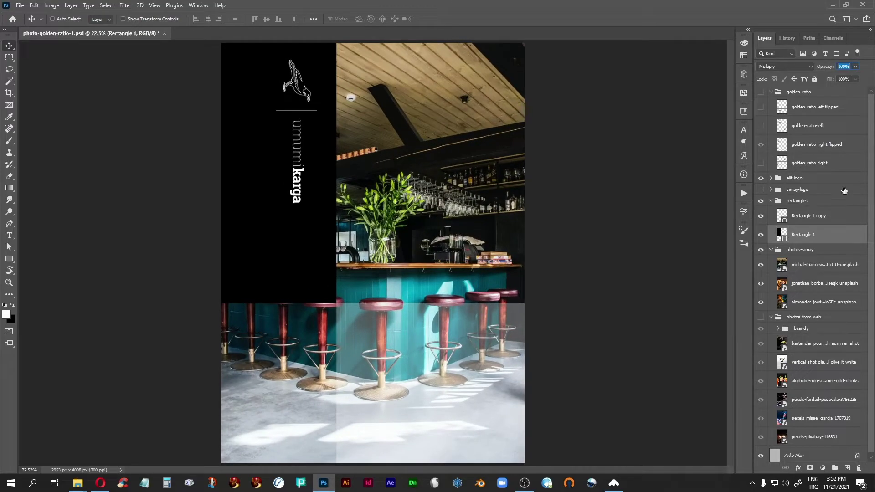
Step: Compare the horizontal coloured logo with the vertical white logo over the bar photo, toggling the rectangles group off and on
{"action": "left_click", "coordinate": [761, 201]}
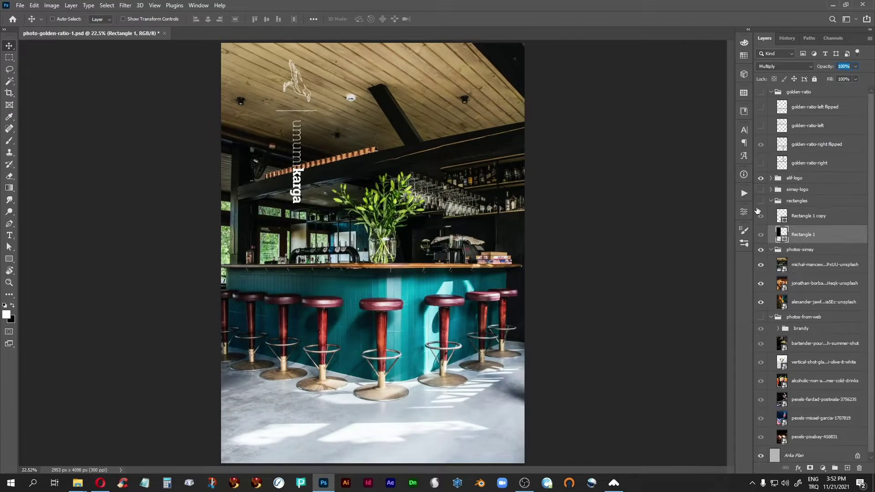
{"action": "left_click", "coordinate": [761, 190]}
{"action": "left_click", "coordinate": [761, 178]}
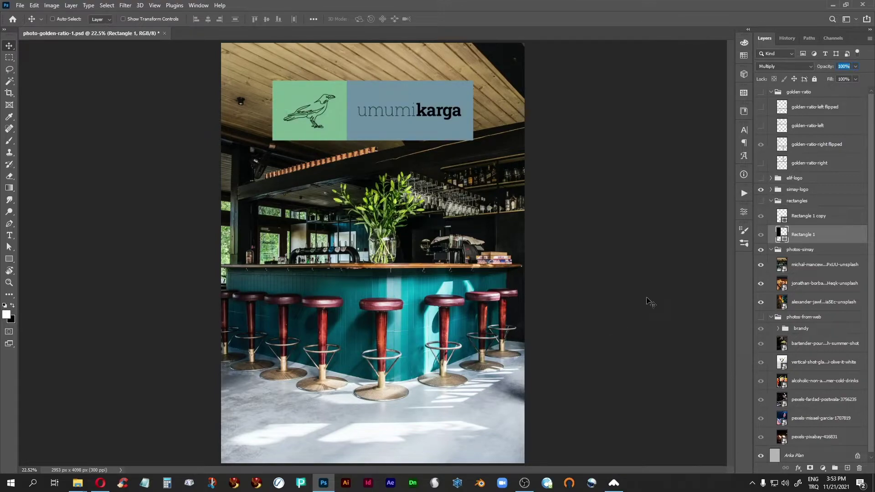
{"action": "left_click", "coordinate": [761, 201]}
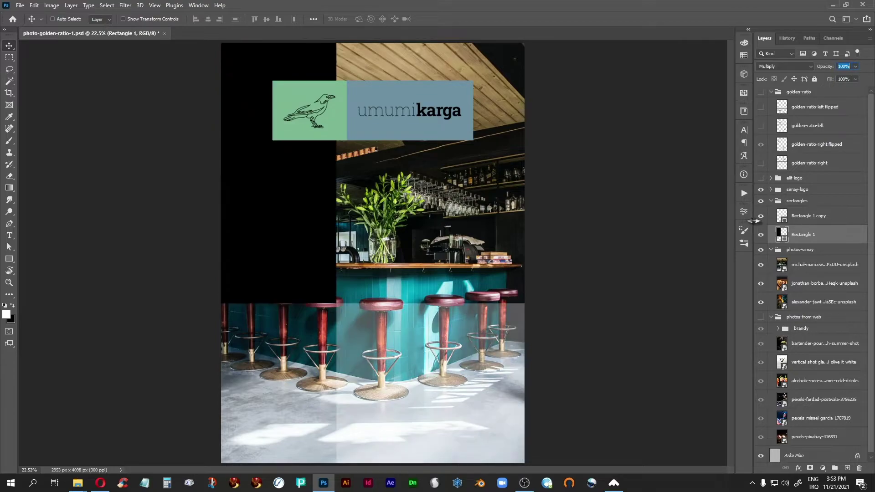
{"action": "left_click", "coordinate": [761, 189]}
{"action": "left_click", "coordinate": [761, 178]}
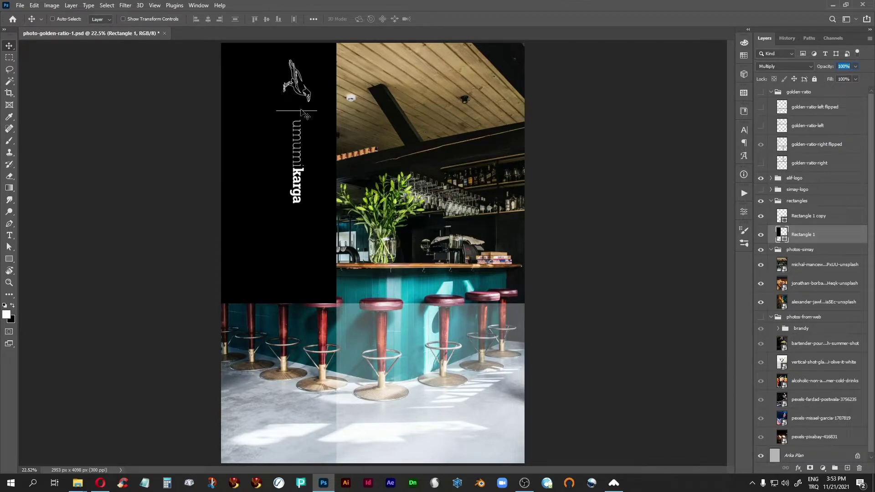
Step: Review the horizontal logo with and without the rectangles group, and the vertical white logo on the bare photo and over the rectangles
{"action": "left_click", "coordinate": [761, 178]}
{"action": "left_click", "coordinate": [761, 189]}
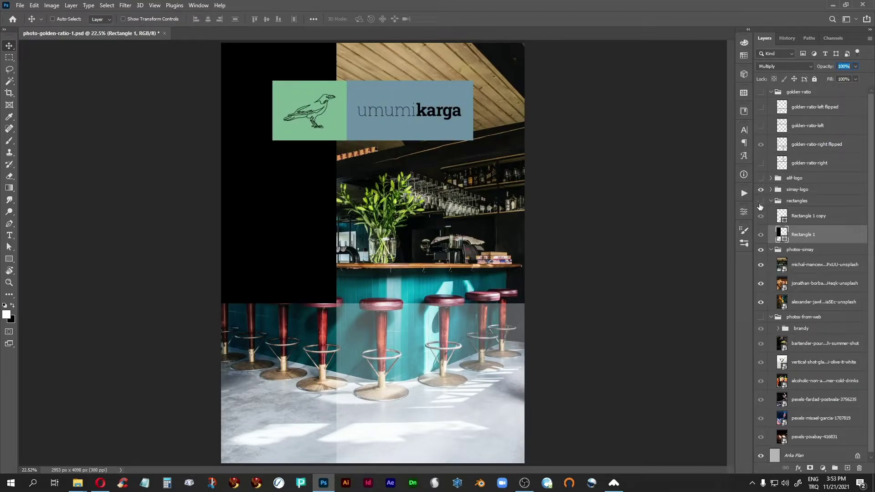
{"action": "left_click", "coordinate": [761, 201]}
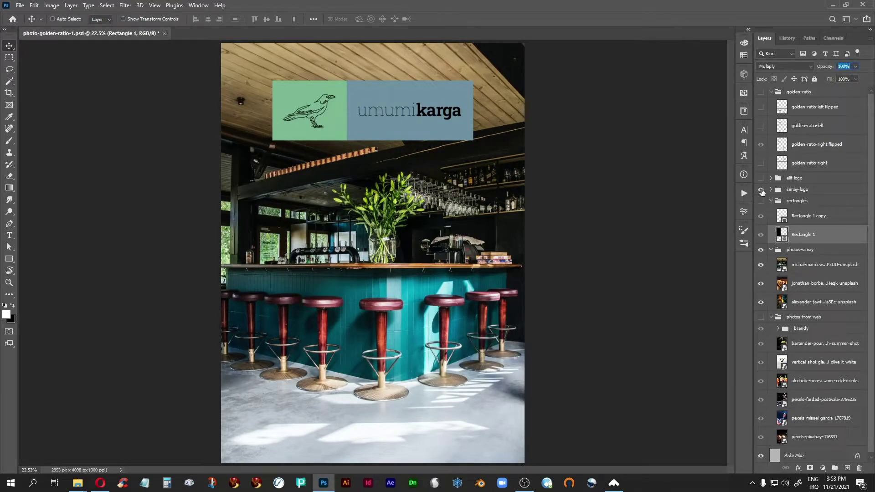
{"action": "left_click", "coordinate": [761, 190]}
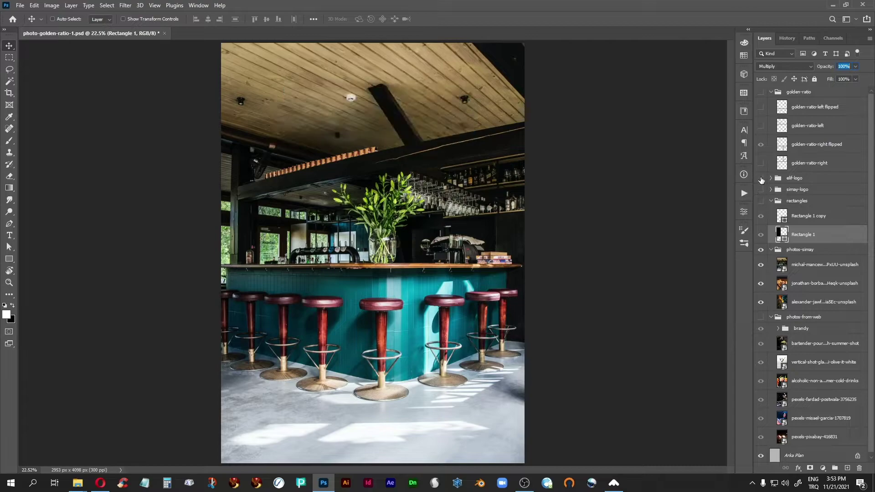
{"action": "left_click", "coordinate": [761, 177]}
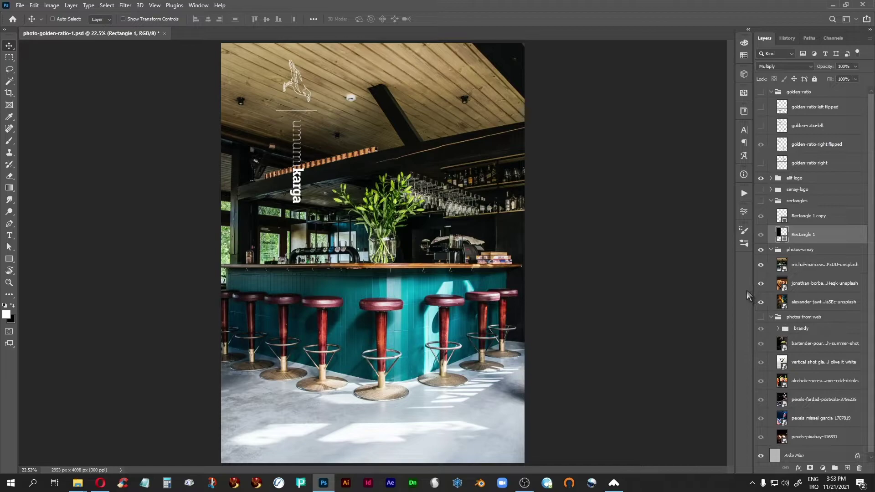
{"action": "left_click", "coordinate": [762, 201]}
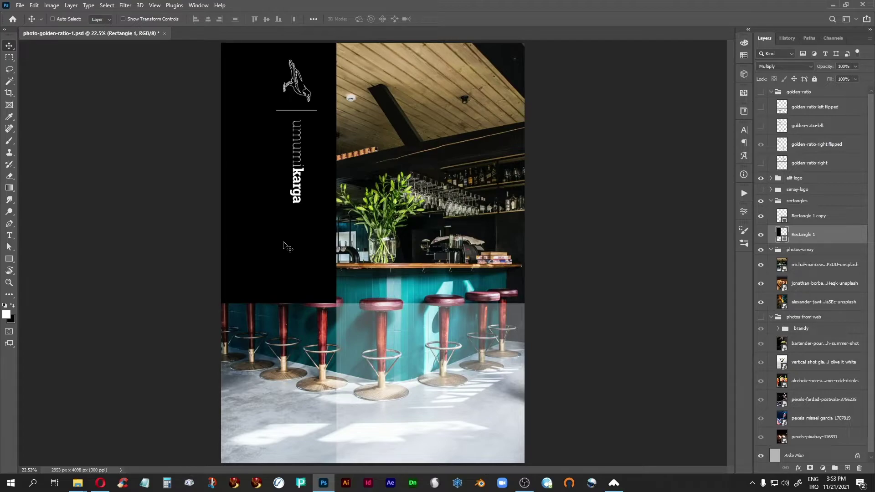
Step: Show the golden-ratio group and switch its overlay from golden-ratio-right flipped to golden-ratio-left
{"action": "left_click", "coordinate": [762, 92]}
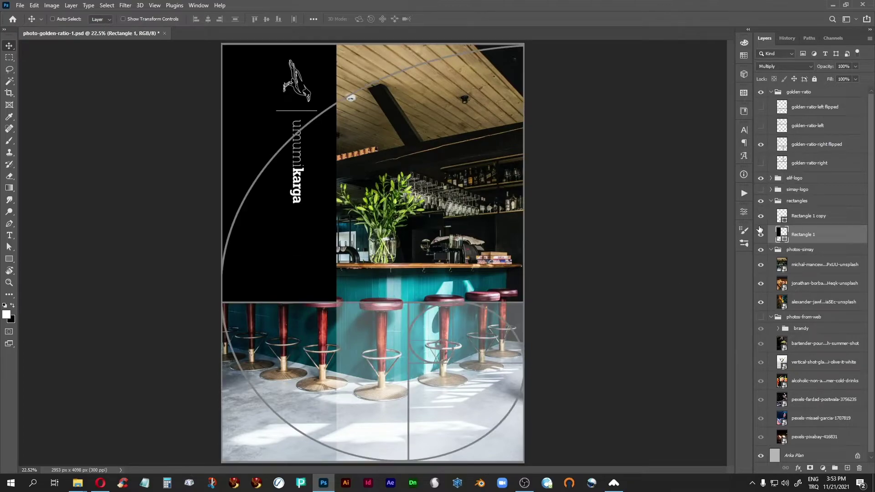
{"action": "left_click", "coordinate": [762, 145]}
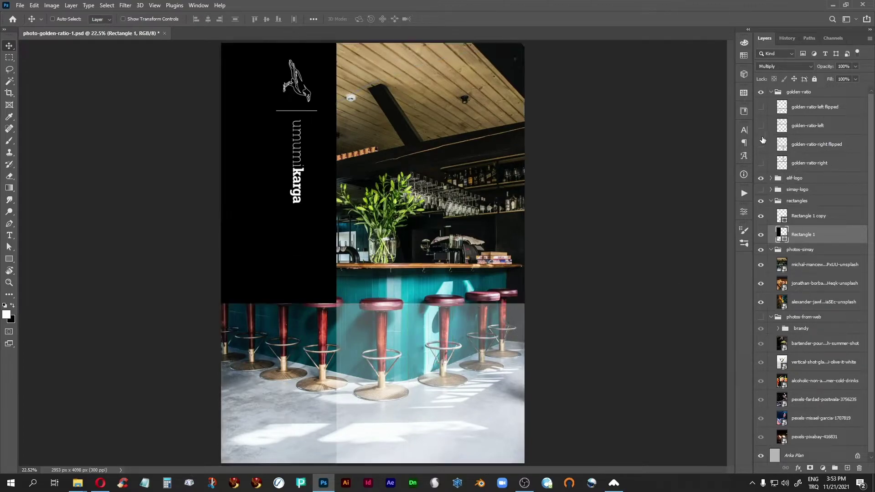
{"action": "left_click", "coordinate": [761, 127]}
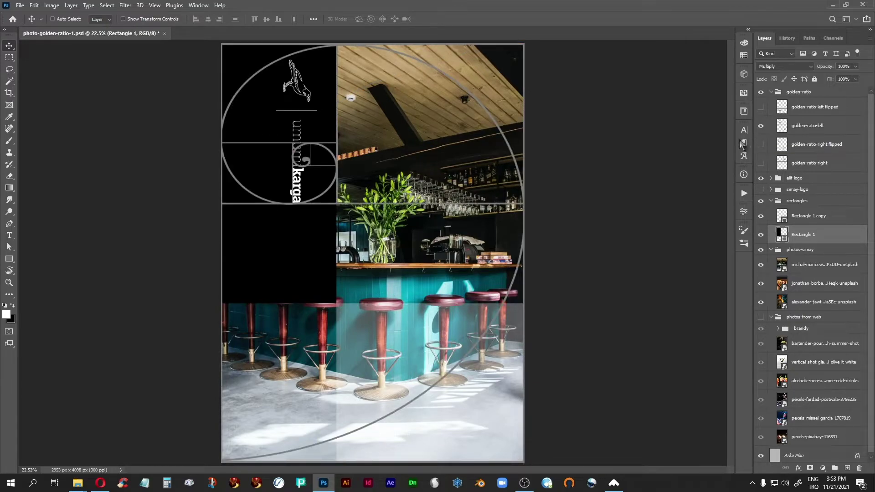
Step: Examine the umumikarga lettering up close against the golden-ratio-left, golden-ratio-right flipped and golden-ratio-right guides
{"action": "left_click", "coordinate": [9, 283]}
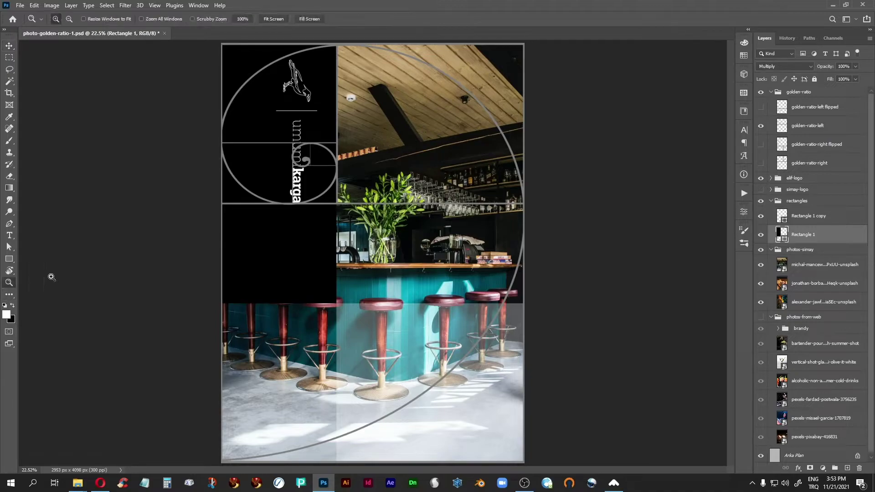
{"action": "left_click_drag", "start_coordinate": [266, 85], "coordinate": [329, 194]}
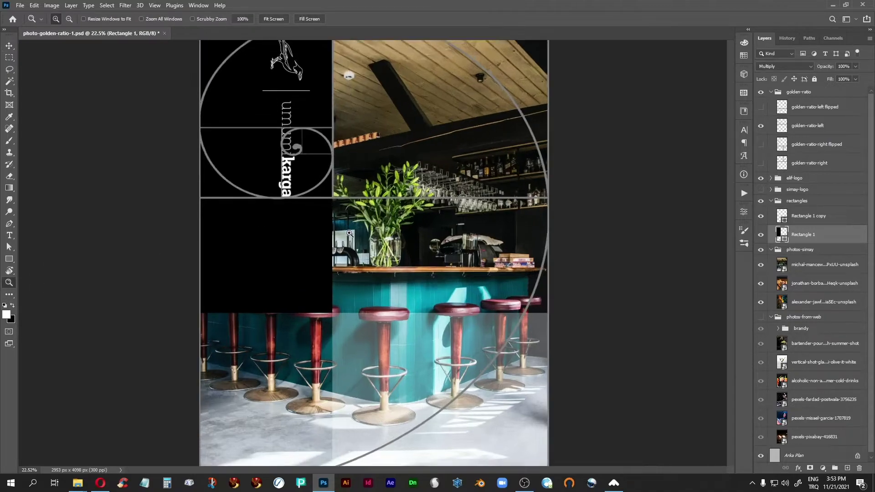
{"action": "left_click_drag", "start_coordinate": [264, 293], "coordinate": [436, 416]}
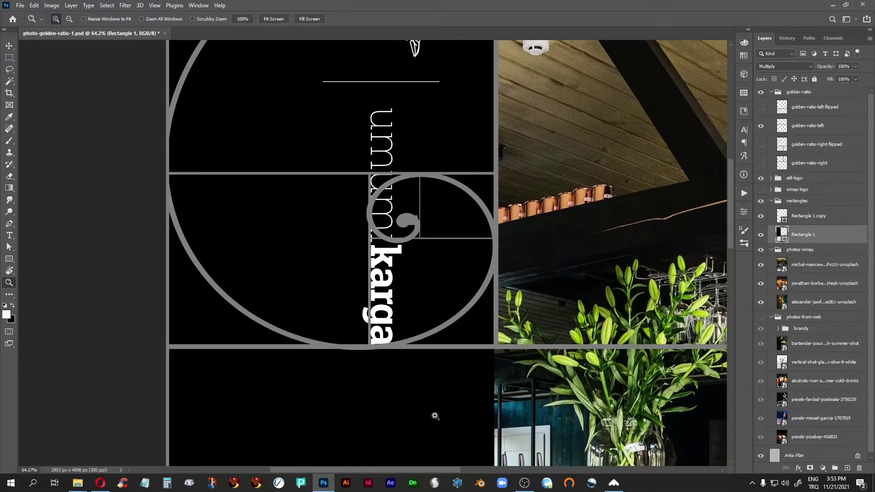
{"action": "key", "text": "v"}
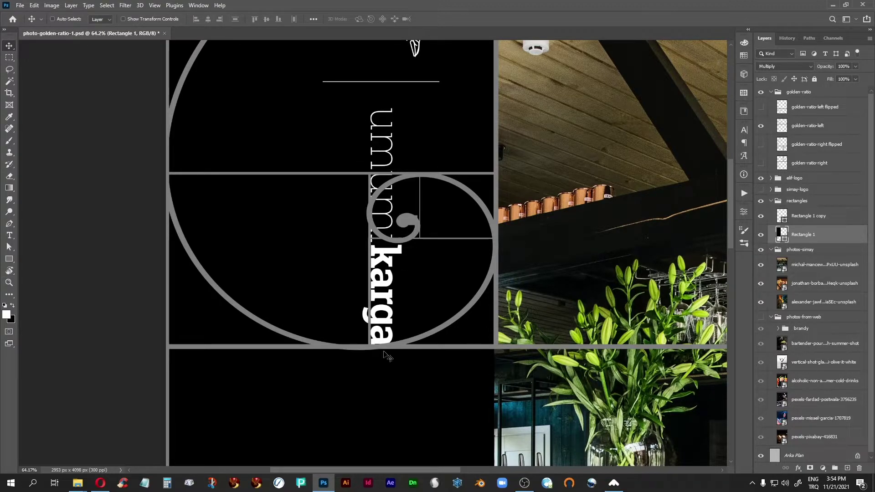
{"action": "left_click_drag", "start_coordinate": [410, 379], "coordinate": [406, 416]}
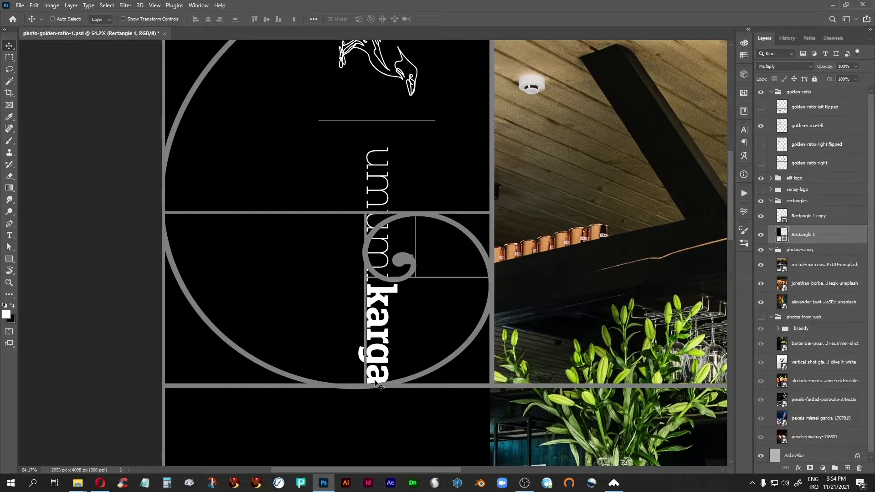
{"action": "left_click", "coordinate": [761, 126]}
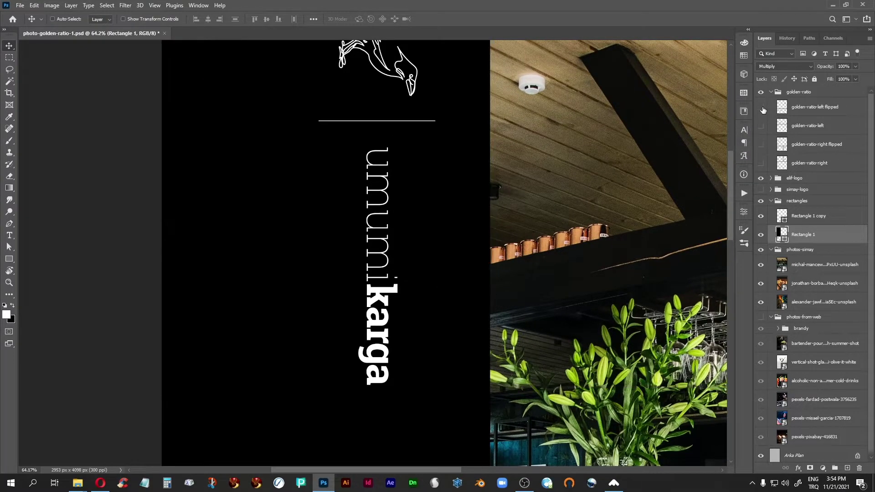
{"action": "left_click", "coordinate": [761, 144]}
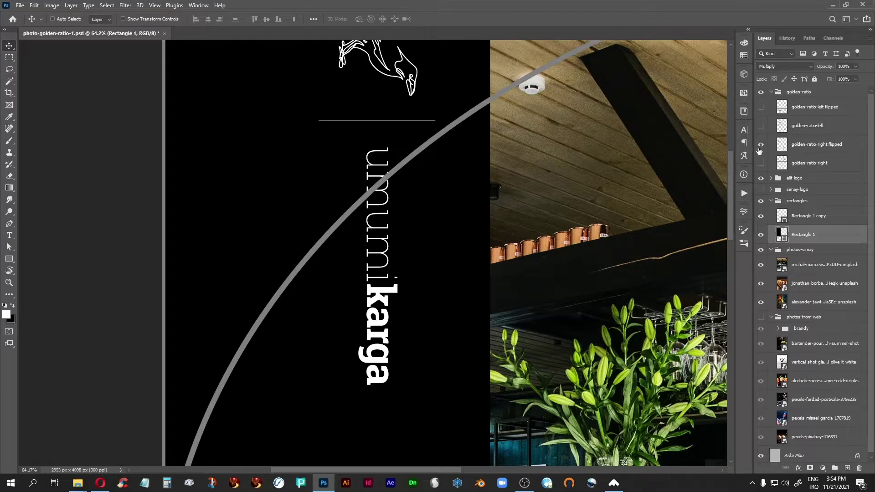
{"action": "left_click", "coordinate": [761, 144]}
{"action": "left_click", "coordinate": [761, 163]}
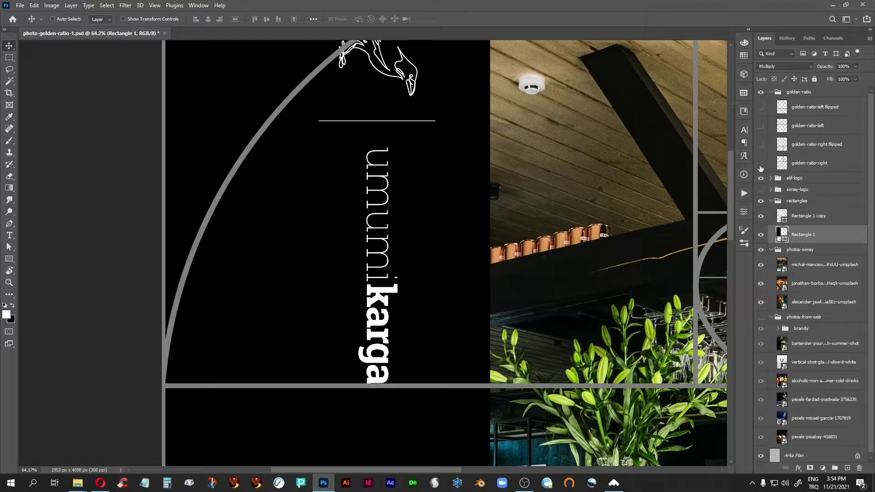
{"action": "left_click", "coordinate": [760, 164]}
{"action": "left_click", "coordinate": [761, 126]}
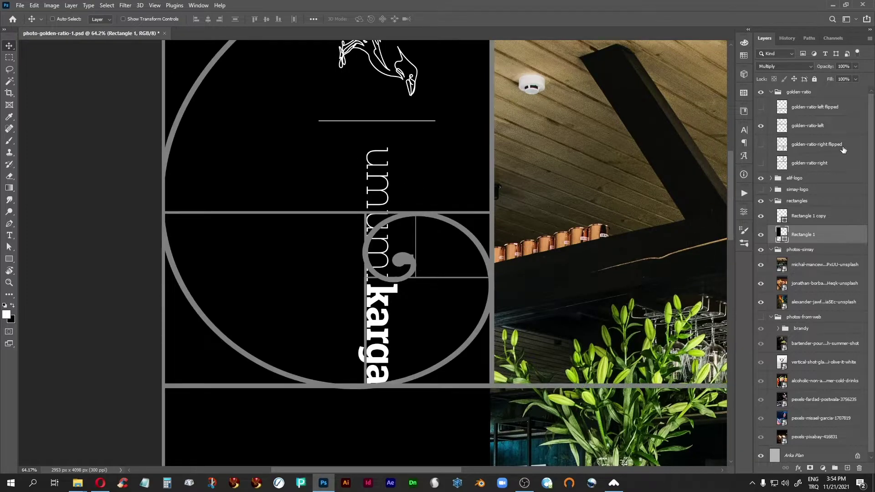
Step: Replace the golden-ratio-left overlay with golden-ratio-right, checking golden-ratio-left flipped on the way, and select the golden-ratio-right layer
{"action": "left_click", "coordinate": [761, 126]}
{"action": "left_click", "coordinate": [761, 107]}
{"action": "left_click", "coordinate": [761, 107]}
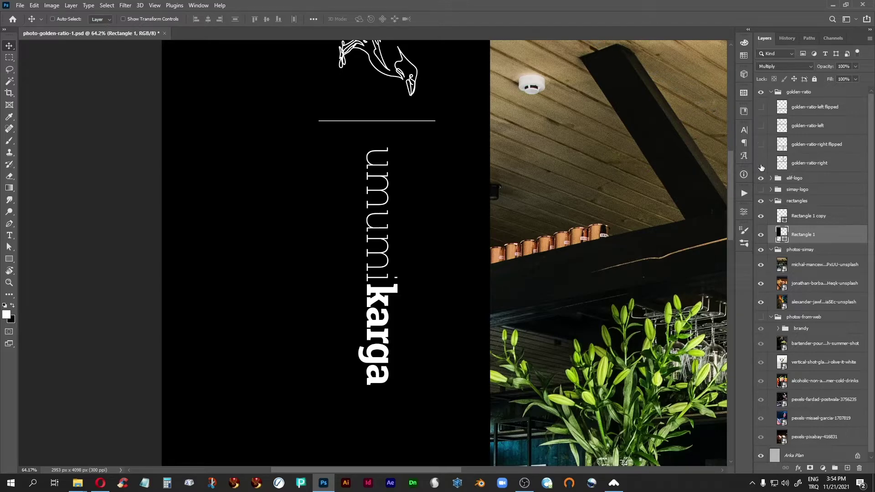
{"action": "left_click", "coordinate": [761, 163]}
{"action": "key", "text": "ctrl+0"}
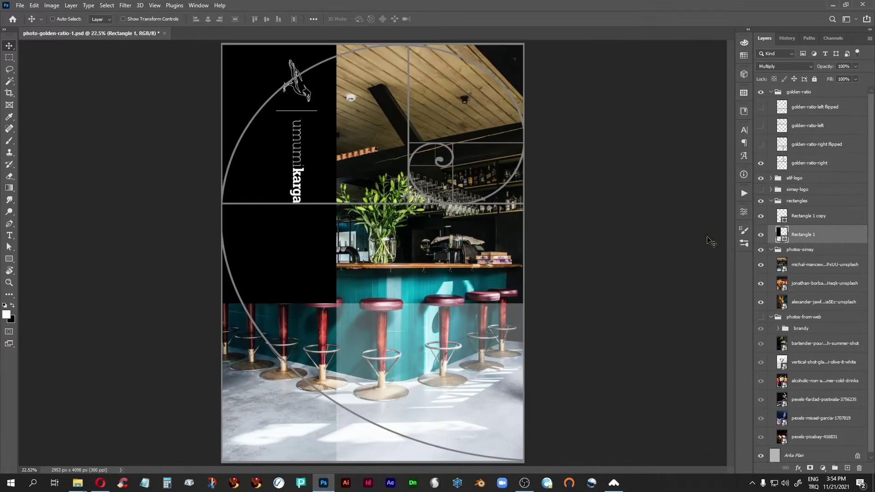
{"action": "left_click", "coordinate": [801, 167]}
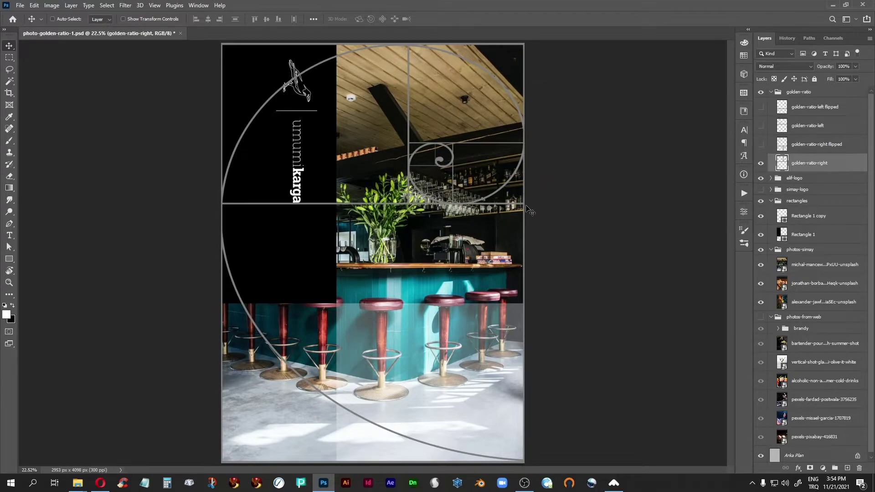
Step: Check the golden-ratio-left guide over the whole poster in place of golden-ratio-right, and leave both guides hidden
{"action": "left_click", "coordinate": [761, 164]}
{"action": "left_click", "coordinate": [761, 132]}
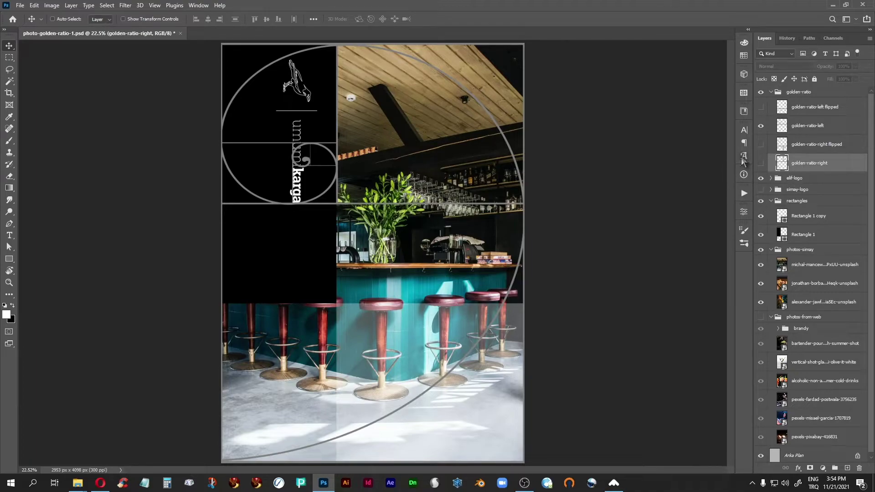
{"action": "left_click", "coordinate": [762, 126]}
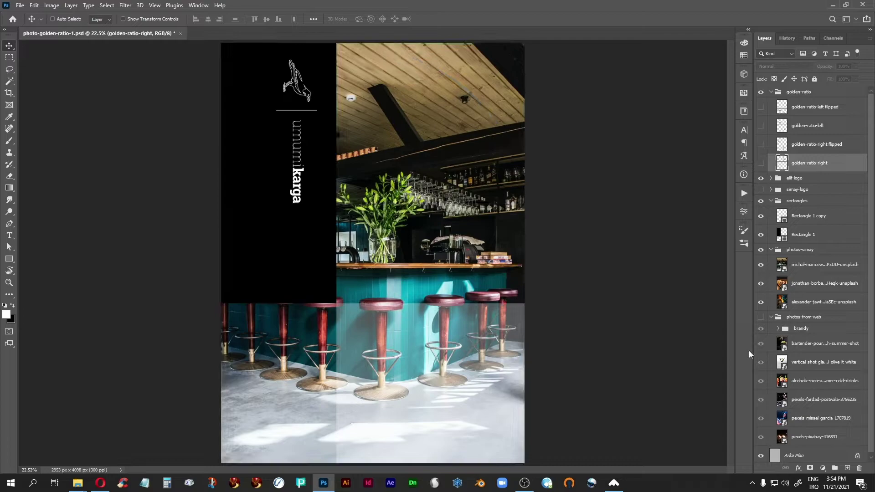
Step: Compare the layout over the bottles, burger and bar interior photos, and view the bar photo without and with the rectangles
{"action": "left_click", "coordinate": [761, 266]}
{"action": "left_click", "coordinate": [761, 283]}
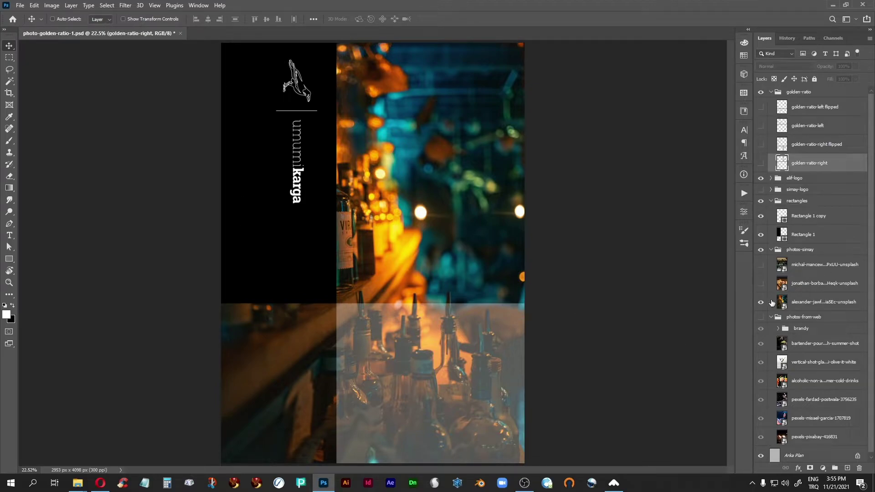
{"action": "left_click", "coordinate": [760, 285]}
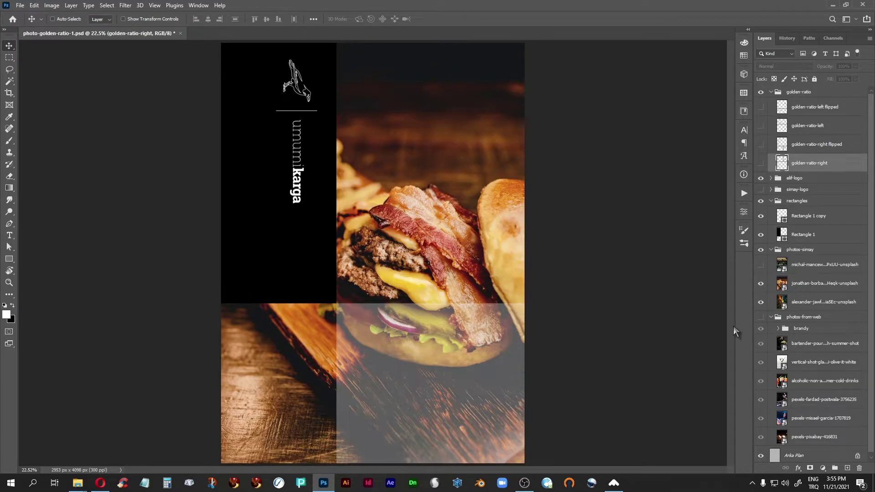
{"action": "left_click", "coordinate": [761, 267]}
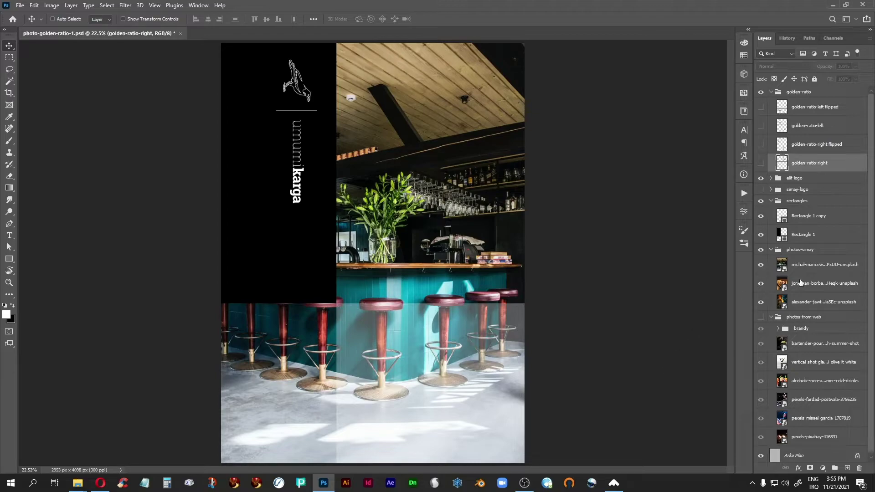
{"action": "left_click", "coordinate": [761, 202]}
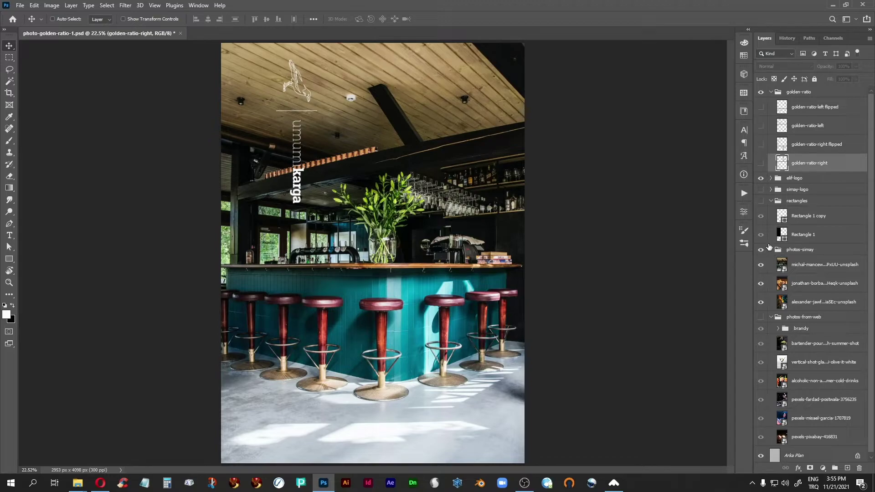
{"action": "left_click", "coordinate": [761, 201]}
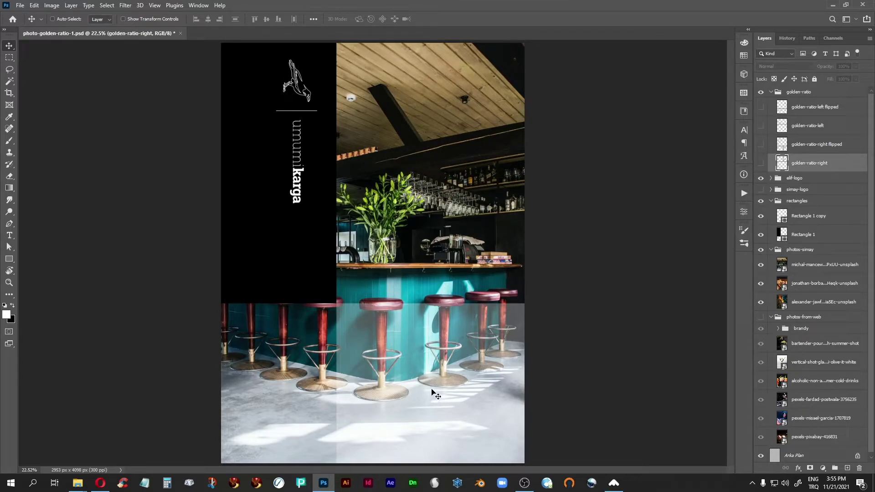
Step: Hide the bar interior photo, collapse and hide the photo group directly below the rectangles, and show the photos-from-web group instead
{"action": "left_click", "coordinate": [761, 265]}
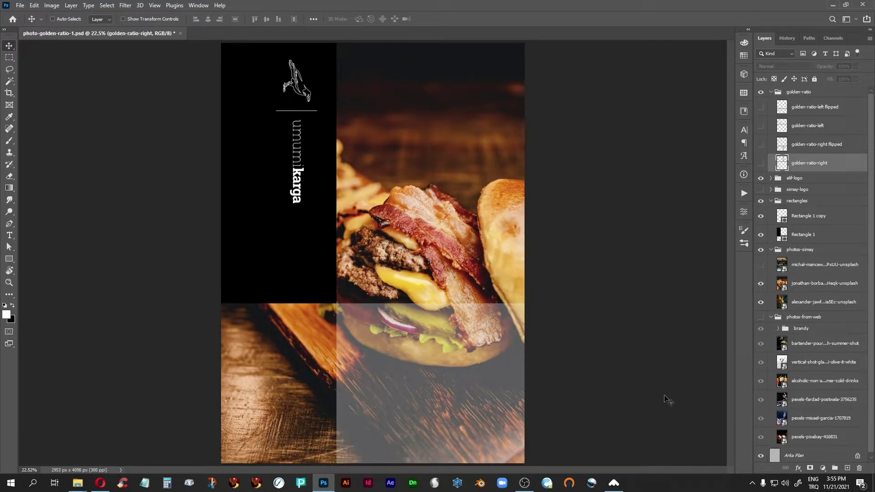
{"action": "left_click", "coordinate": [776, 252]}
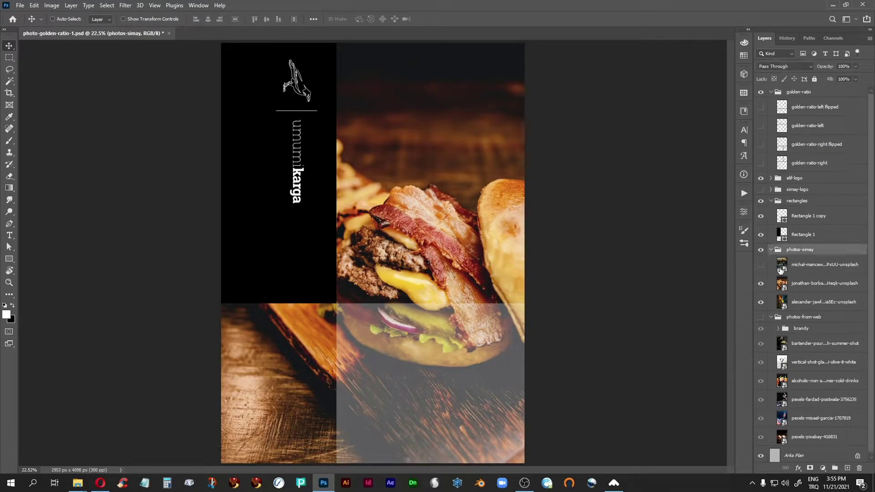
{"action": "left_click", "coordinate": [771, 250]}
{"action": "left_click", "coordinate": [762, 250]}
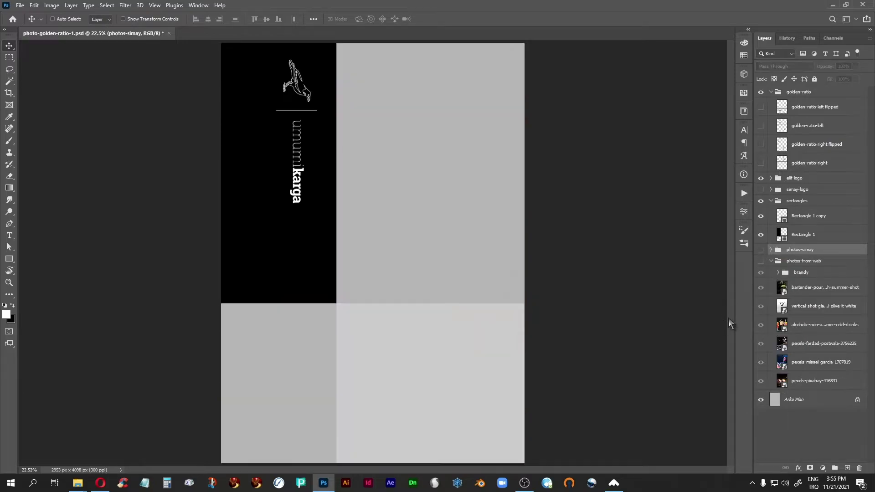
{"action": "left_click", "coordinate": [760, 262]}
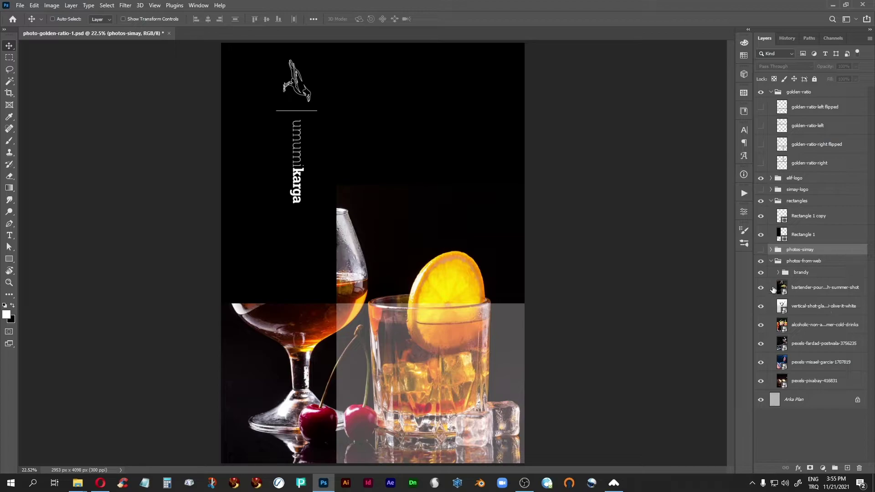
Step: Set the opacity of the Rectangle 1 layer to 50%
{"action": "left_click", "coordinate": [782, 237]}
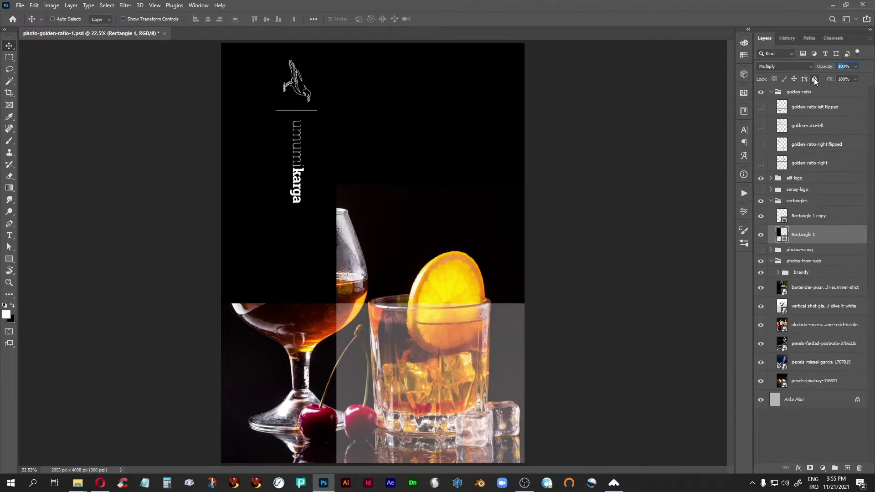
{"action": "type", "text": "50"}
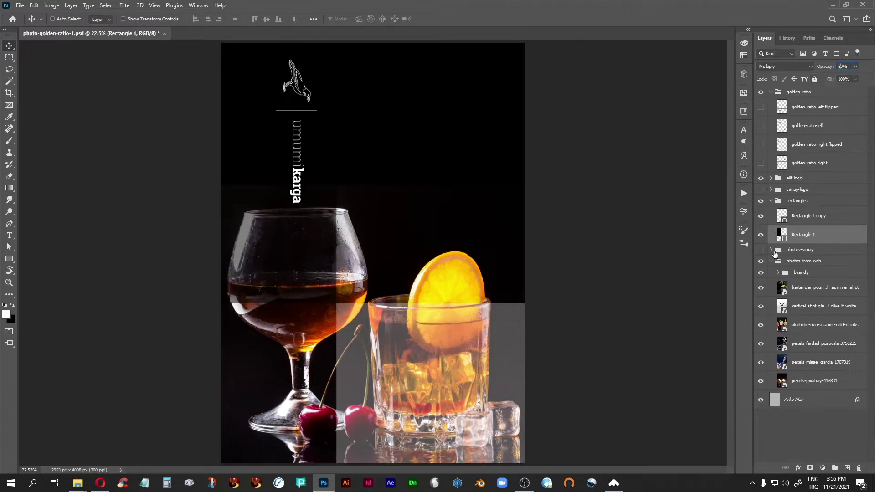
{"action": "key", "text": "Return"}
{"action": "key", "text": "ctrl+plus"}
{"action": "key", "text": "ctrl+plus"}
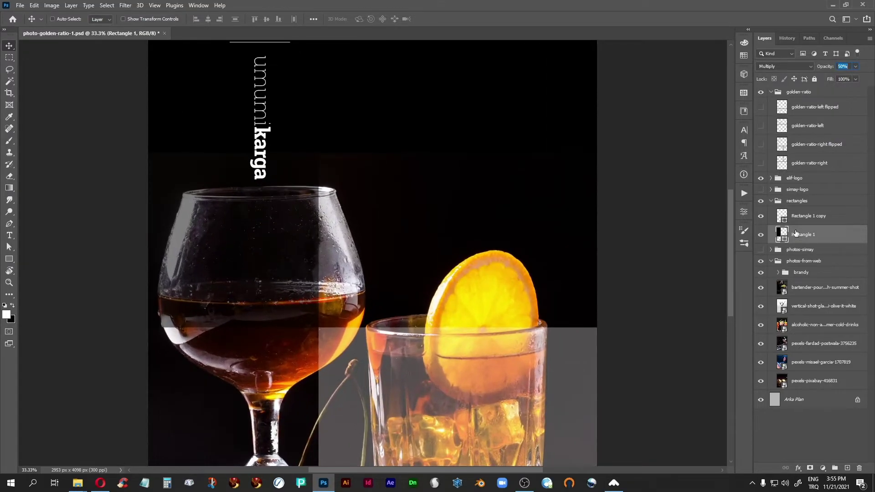
Step: Expand the brandy group, compare the poster without and with its black Layer 1, and inspect the photo's upper edge up close
{"action": "left_click", "coordinate": [779, 273]}
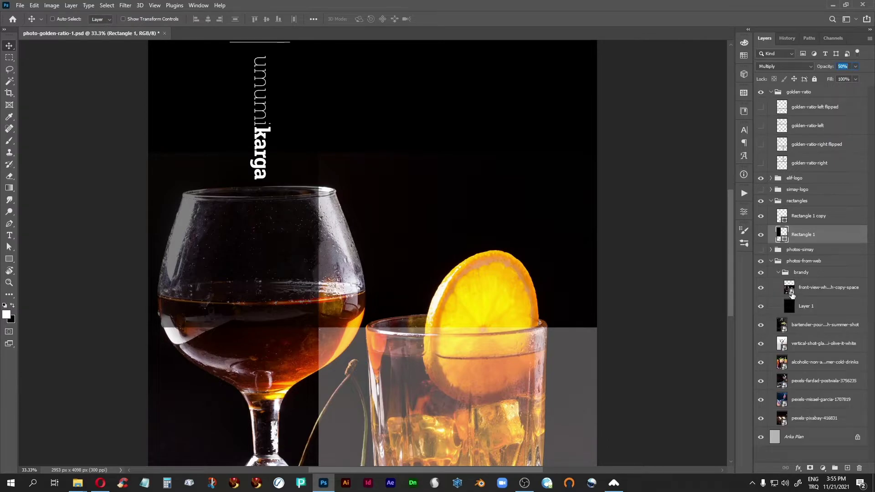
{"action": "left_click", "coordinate": [762, 308]}
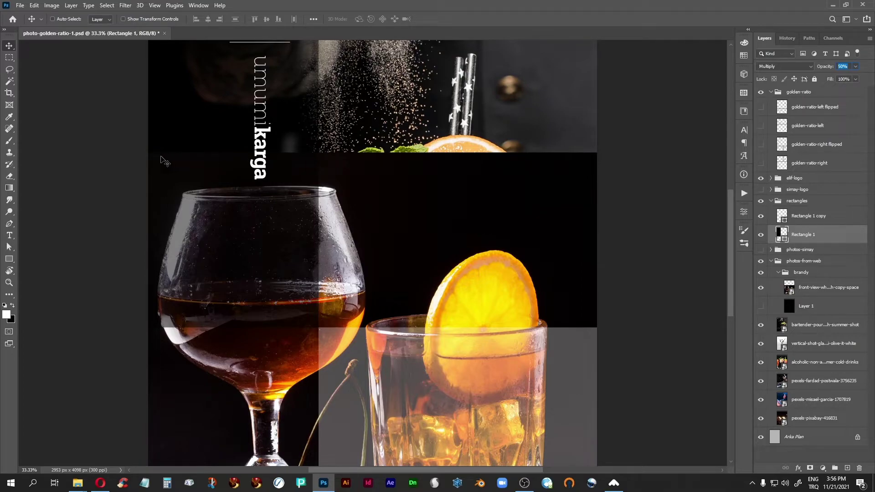
{"action": "left_click", "coordinate": [761, 309]}
{"action": "left_click", "coordinate": [839, 309]}
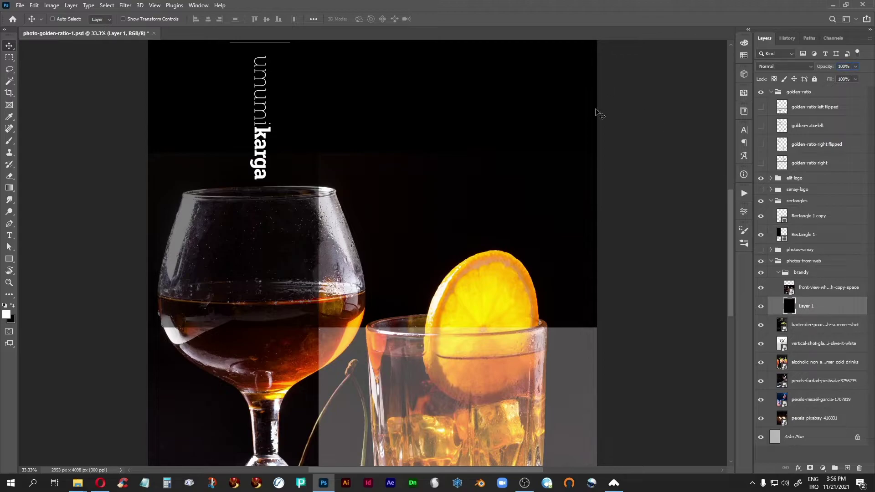
{"action": "key", "text": "ctrl+plus"}
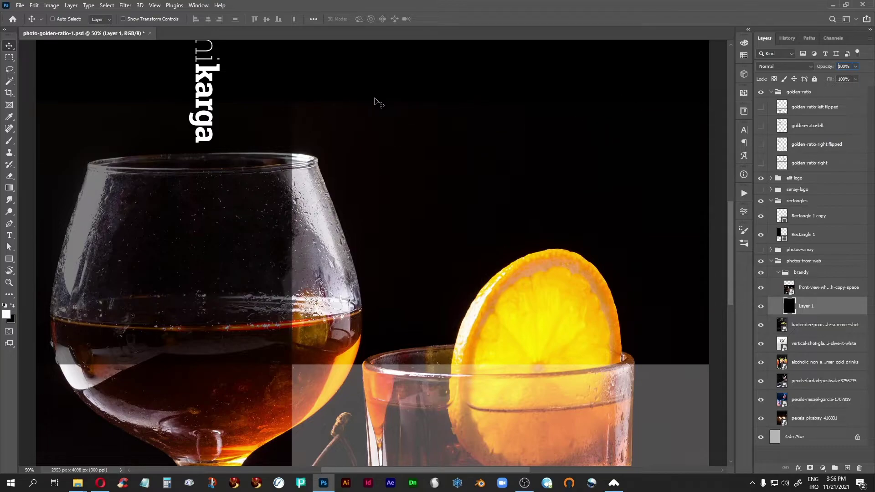
{"action": "left_click_drag", "start_coordinate": [305, 84], "coordinate": [305, 84]}
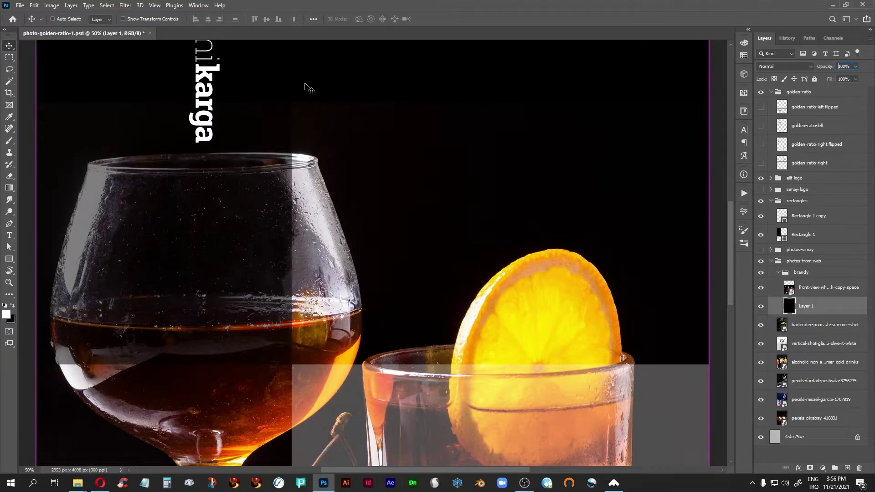
{"action": "key", "text": "ctrl+minus"}
{"action": "key", "text": "ctrl"}
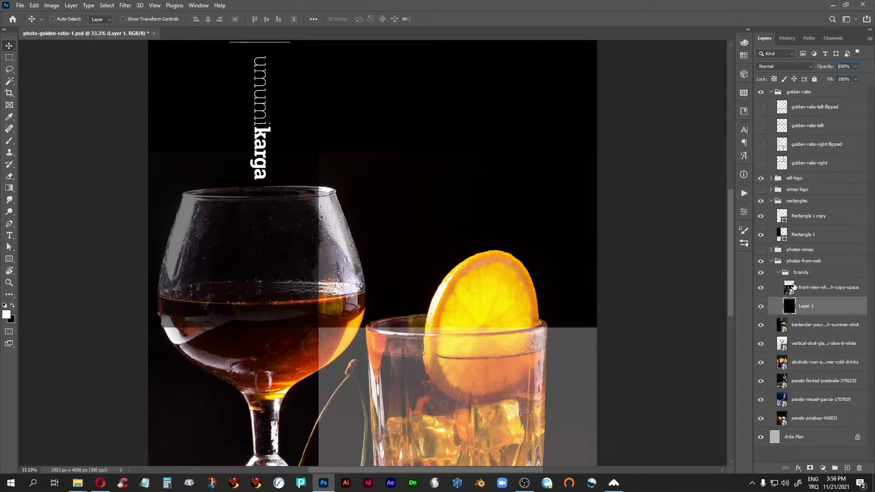
Step: Add a Reveal All layer mask to the whiskey and cognac glass photo in the brandy group
{"action": "left_click", "coordinate": [794, 285]}
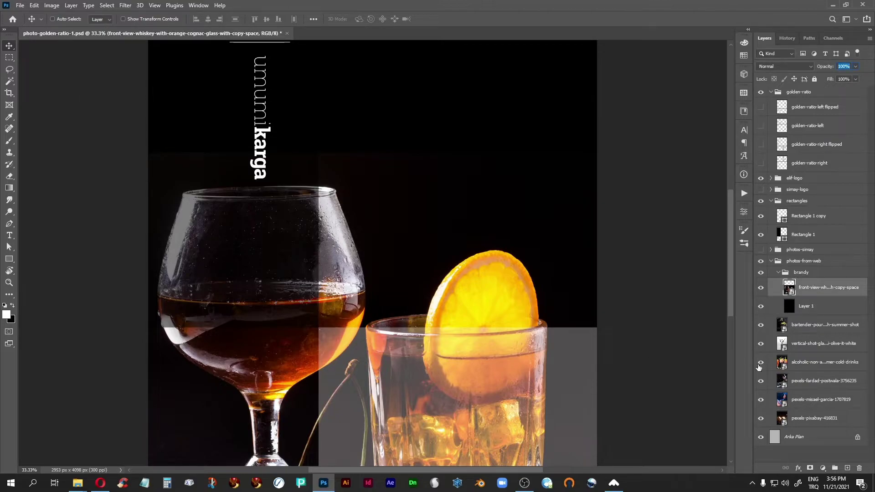
{"action": "left_click", "coordinate": [71, 6]}
{"action": "mouse_move", "coordinate": [131, 150]}
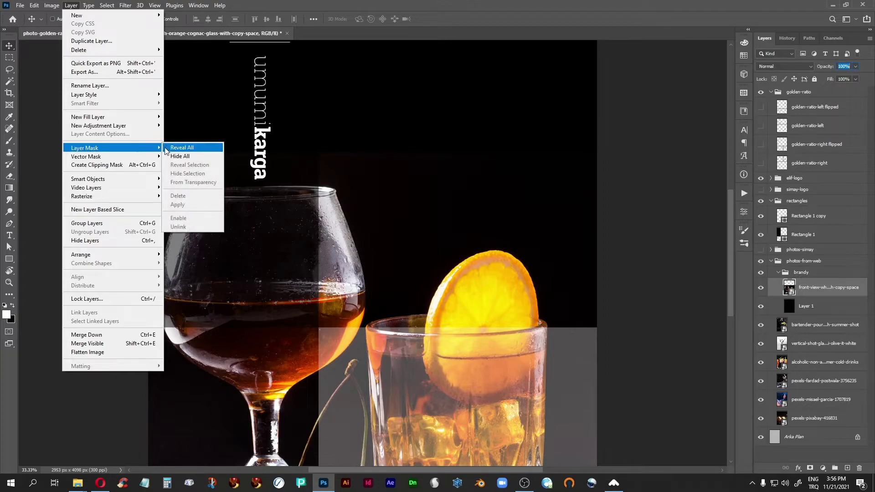
{"action": "left_click", "coordinate": [191, 151]}
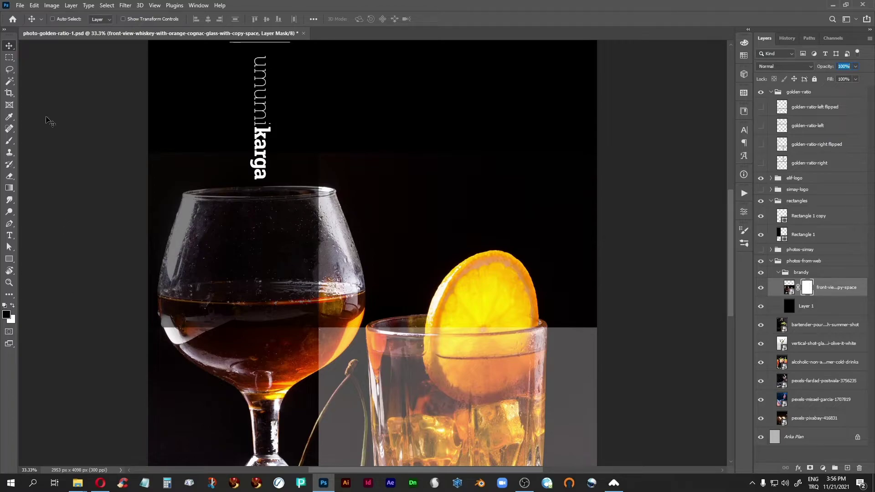
Step: Set up the Gradient tool with the black-to-transparent preset from Basics and the linear style
{"action": "left_click", "coordinate": [9, 190]}
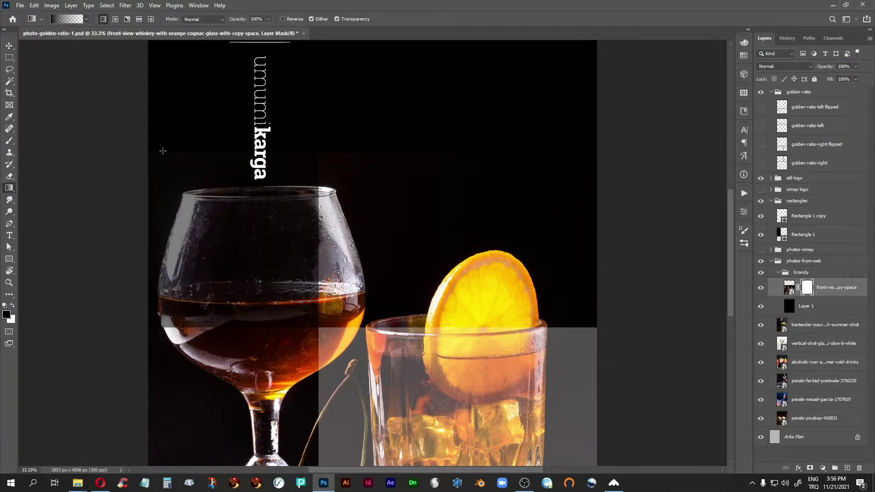
{"action": "left_click", "coordinate": [87, 19]}
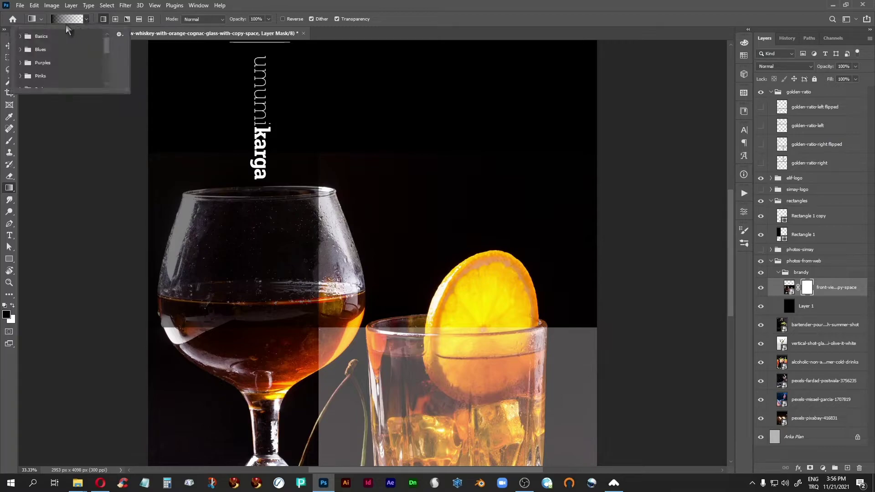
{"action": "left_click", "coordinate": [20, 37]}
{"action": "left_click", "coordinate": [46, 54]}
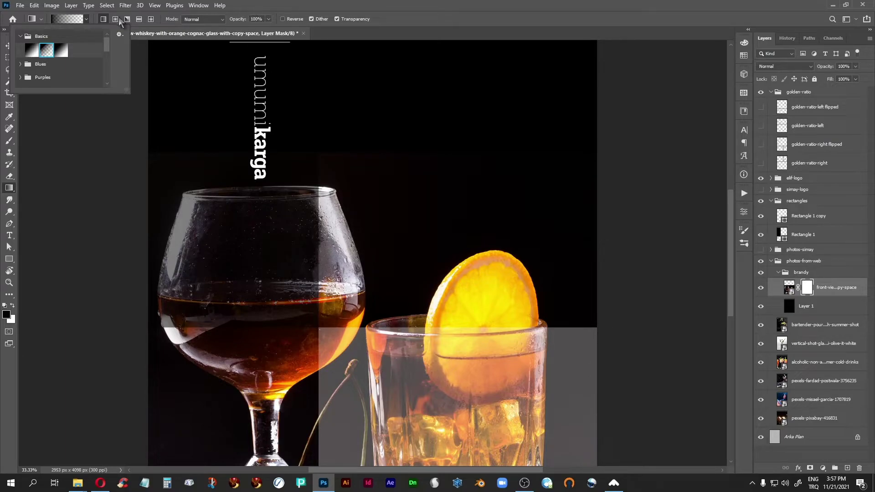
{"action": "left_click", "coordinate": [103, 19]}
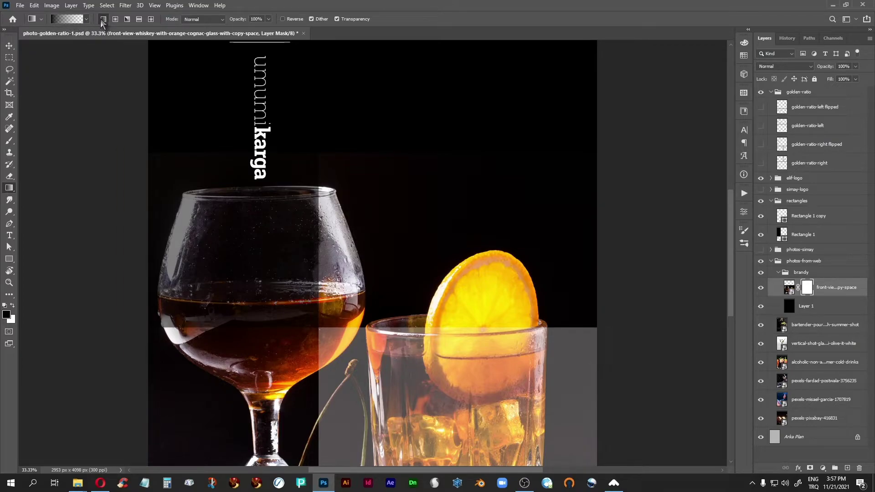
Step: Hide Layer 1 and the six web photos below it, and fade the brandy photo's upper edge with a short vertical mask gradient
{"action": "left_click", "coordinate": [761, 306]}
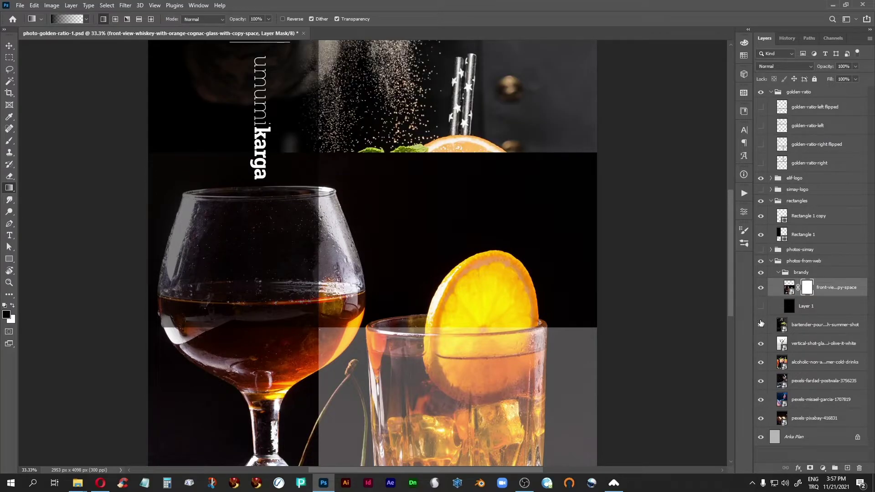
{"action": "left_click_drag", "start_coordinate": [760, 333], "coordinate": [765, 398]}
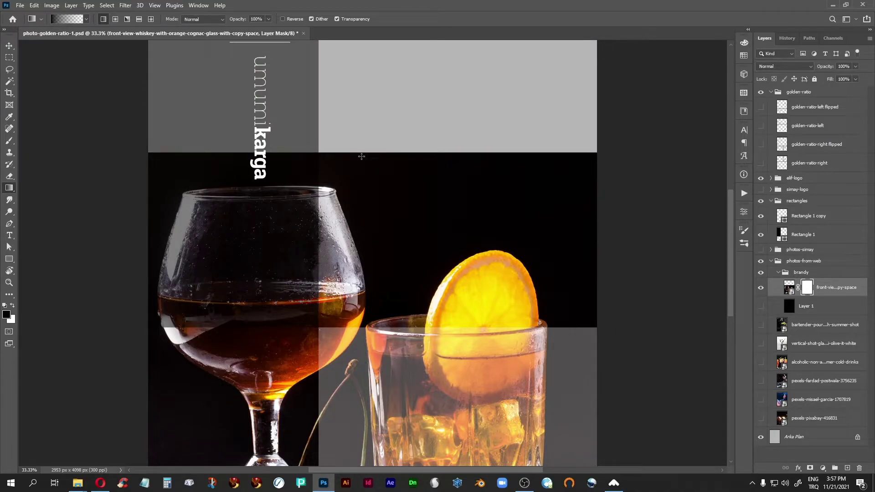
{"action": "key", "text": "shift"}
{"action": "left_click_drag", "start_coordinate": [368, 145], "coordinate": [367, 194]}
{"action": "left_click_drag", "start_coordinate": [368, 147], "coordinate": [368, 179]}
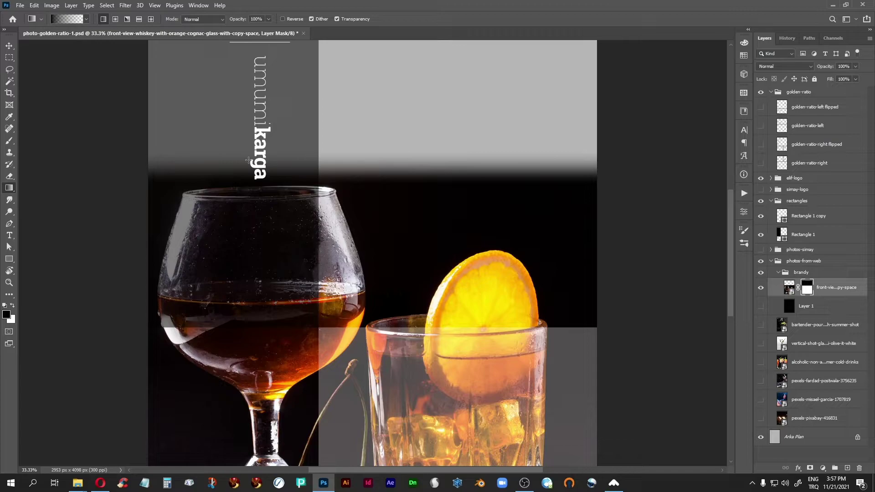
Step: Show Layer 1 and the six web photos below it again, and view the whole poster
{"action": "left_click", "coordinate": [761, 308]}
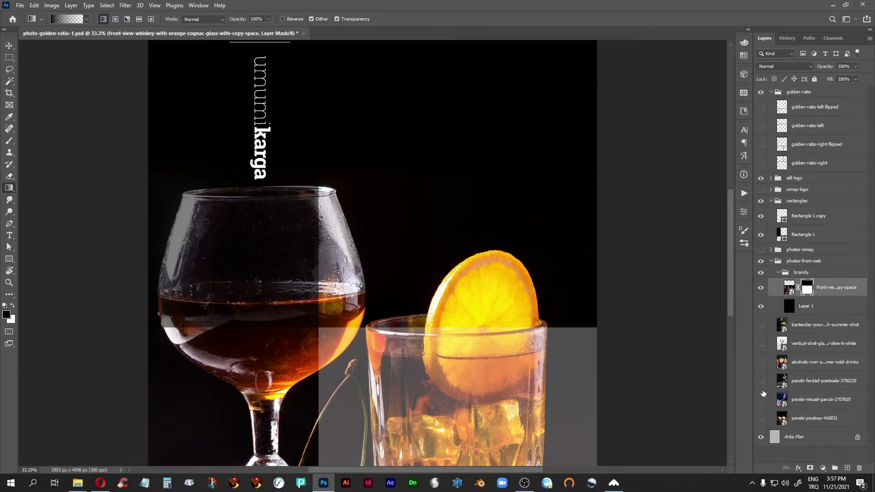
{"action": "left_click_drag", "start_coordinate": [761, 325], "coordinate": [759, 418]}
{"action": "key", "text": "ctrl+0"}
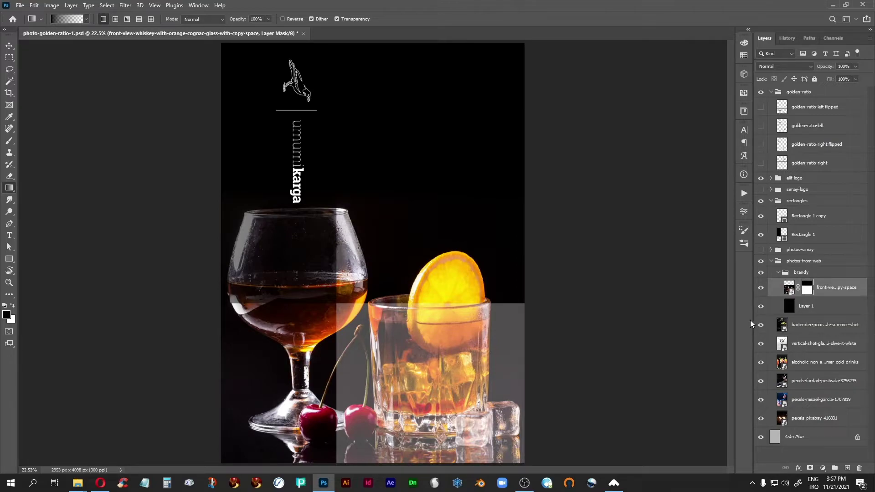
Step: Set the opacity of the Rectangle 1 layer to 80%
{"action": "left_click", "coordinate": [775, 273]}
{"action": "left_click", "coordinate": [777, 237]}
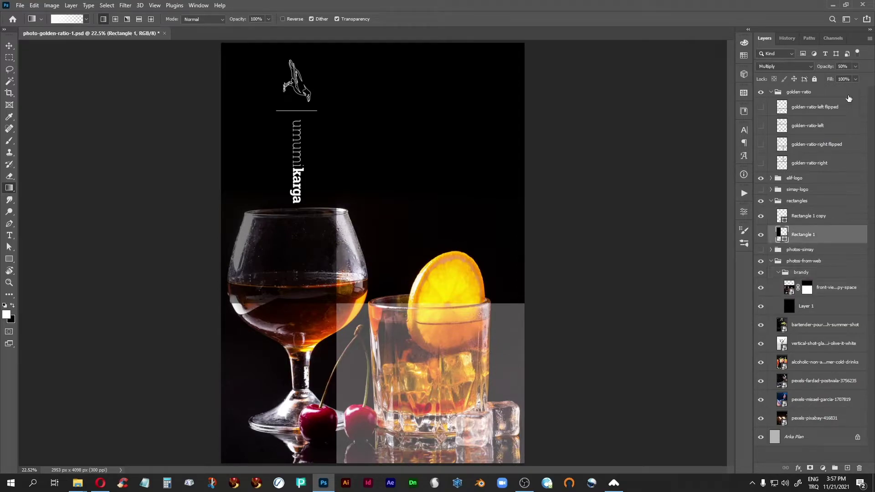
{"action": "left_click", "coordinate": [841, 65]}
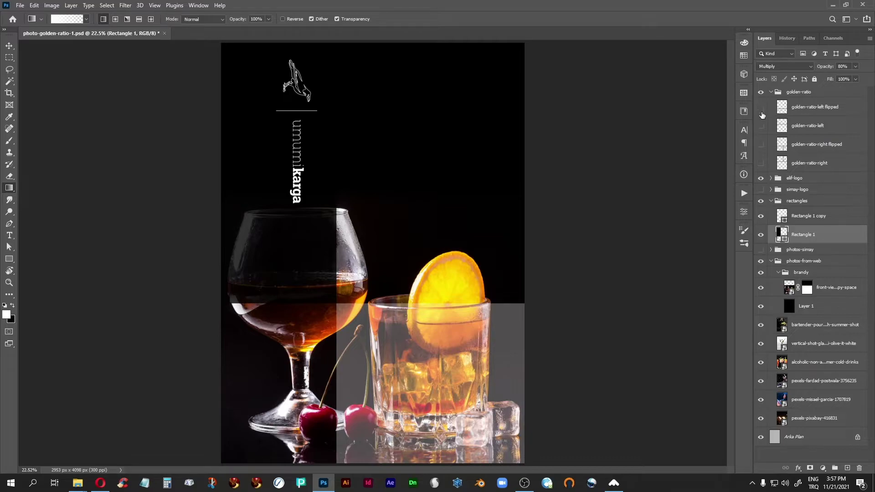
Step: Show the golden-ratio-right flipped guide over the brandy layout, select its layer, and switch to the Move tool
{"action": "left_click", "coordinate": [761, 145]}
{"action": "left_click", "coordinate": [808, 149]}
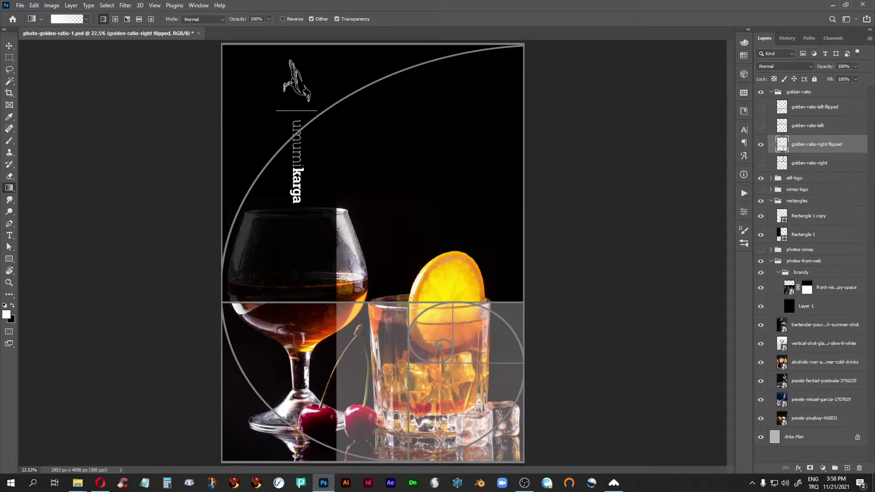
{"action": "left_click", "coordinate": [9, 46]}
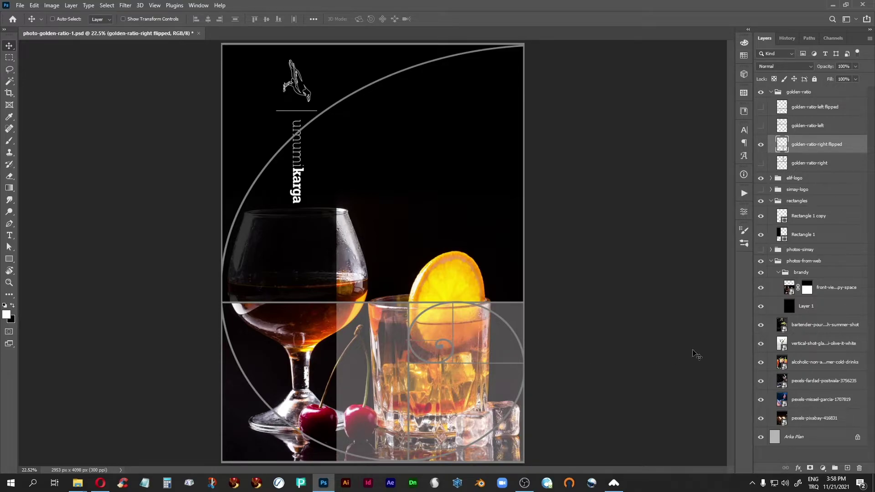
Step: Examine the brandy photo's full extent beyond the canvas with Free Transform, check the photo-tutorial folder, and leave the transform without changes
{"action": "left_click", "coordinate": [789, 292]}
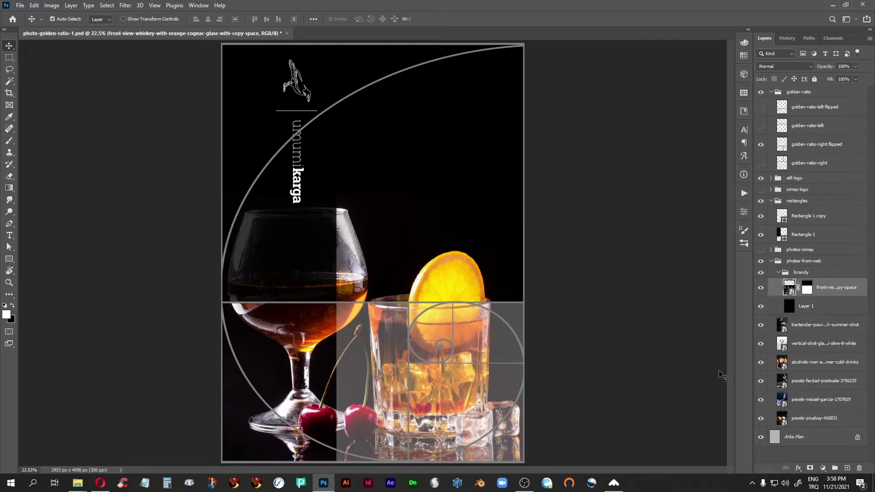
{"action": "key", "text": "ctrl+t"}
{"action": "key", "text": "ctrl+minus"}
{"action": "key", "text": "ctrl+minus"}
{"action": "key", "text": "ctrl+minus"}
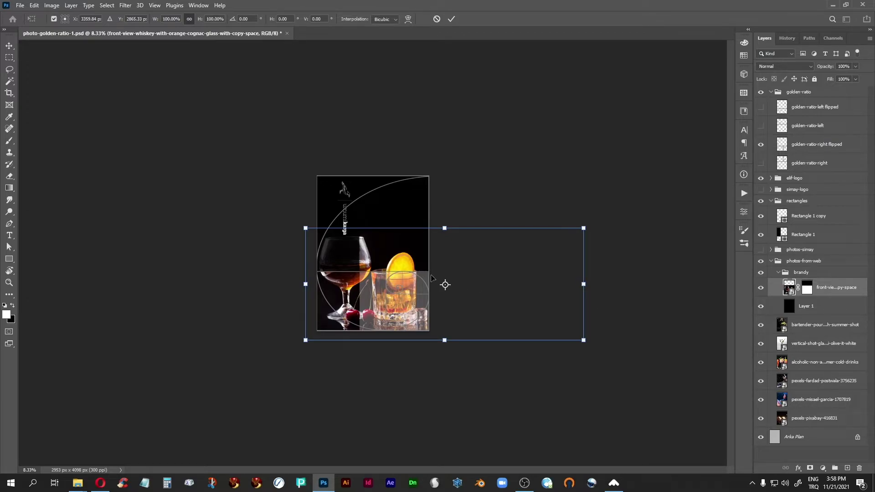
{"action": "mouse_move", "coordinate": [78, 483]}
{"action": "left_click", "coordinate": [96, 452]}
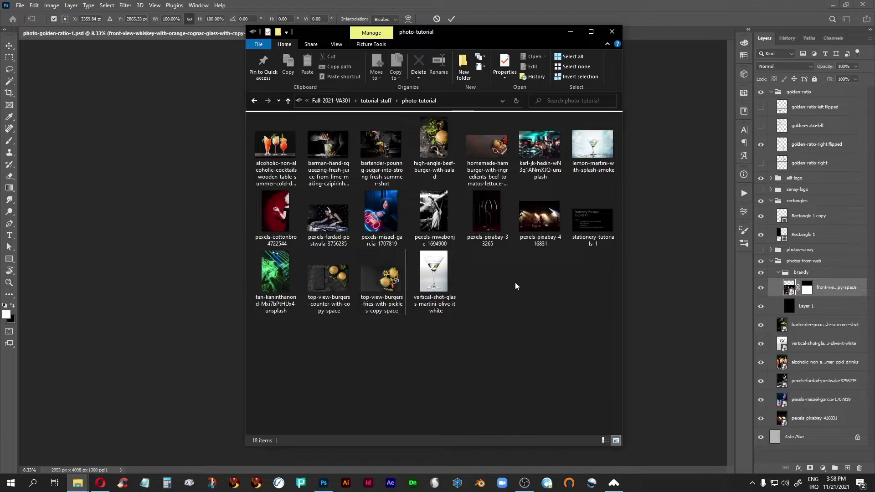
{"action": "left_click", "coordinate": [571, 32]}
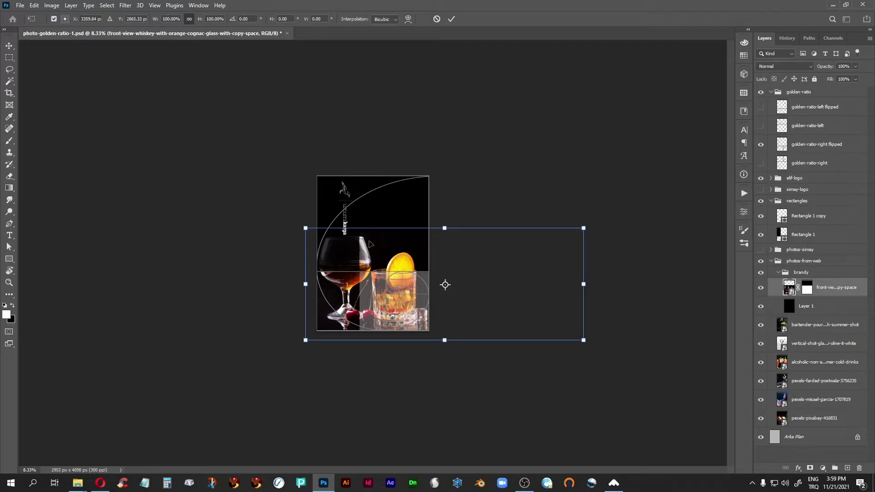
{"action": "left_click", "coordinate": [10, 48]}
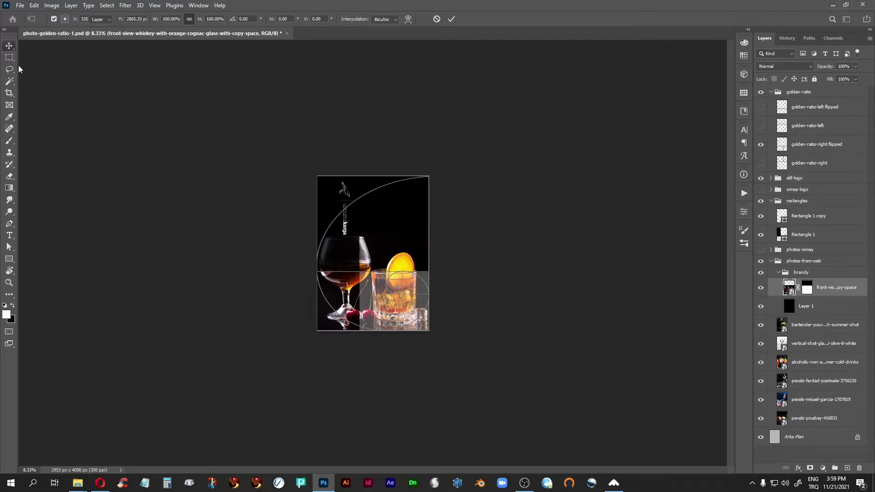
Step: Hide the golden-ratio group, collapse and hide the brandy group, and select the bartender pouring sugar photo for a closer look
{"action": "left_click", "coordinate": [761, 93]}
{"action": "left_click", "coordinate": [780, 272]}
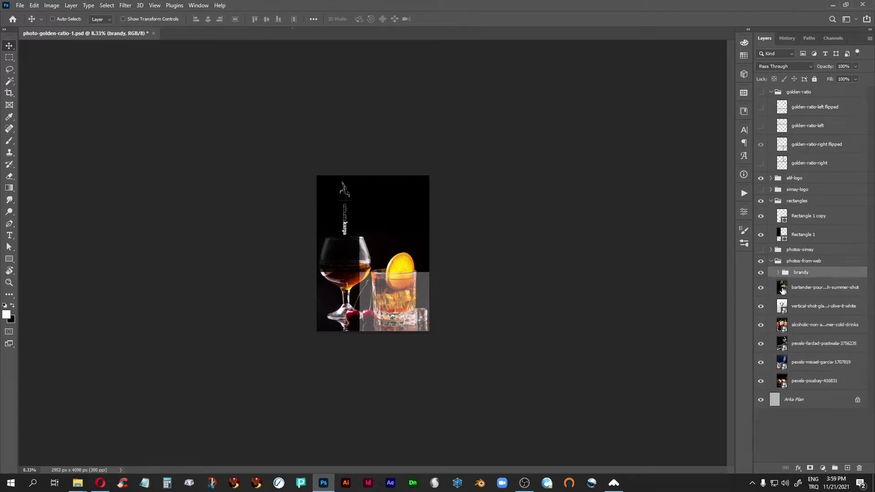
{"action": "left_click", "coordinate": [761, 273]}
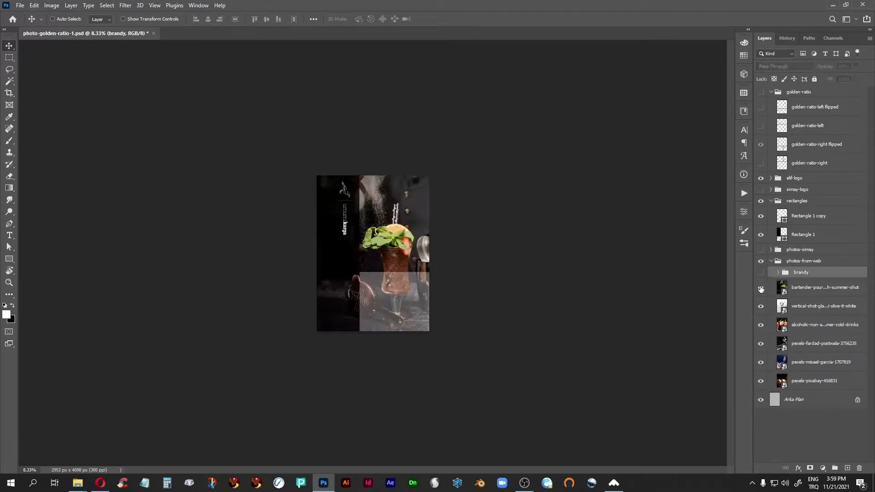
{"action": "left_click", "coordinate": [783, 288]}
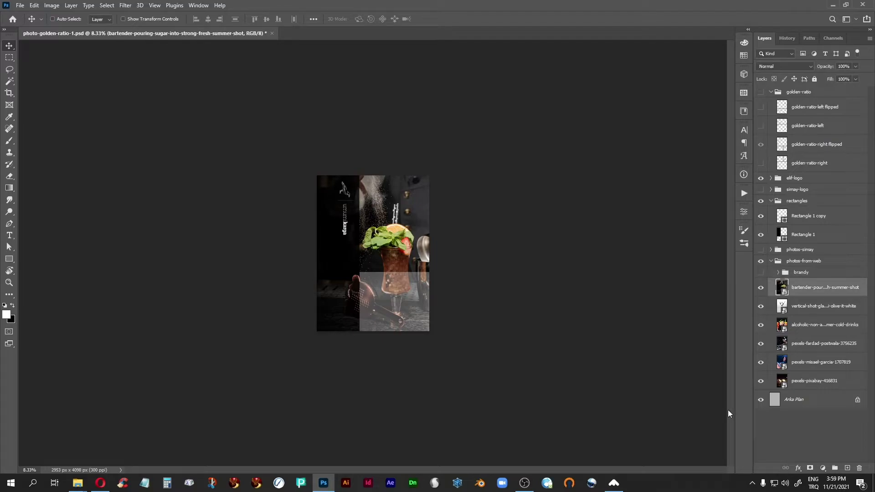
{"action": "key", "text": "ctrl+plus"}
{"action": "key", "text": "ctrl+plus"}
{"action": "key", "text": "ctrl+plus"}
{"action": "key", "text": "ctrl+minus"}
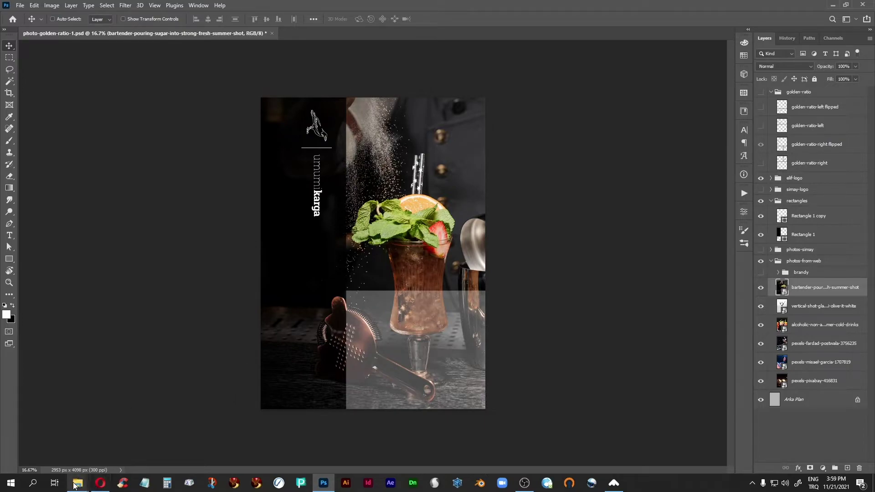
Step: Examine the full originals of the barman squeezing lime and bartender pouring sugar photos from the photo-tutorial folder, closing each and returning to Photoshop
{"action": "mouse_move", "coordinate": [76, 486]}
{"action": "left_click", "coordinate": [104, 439]}
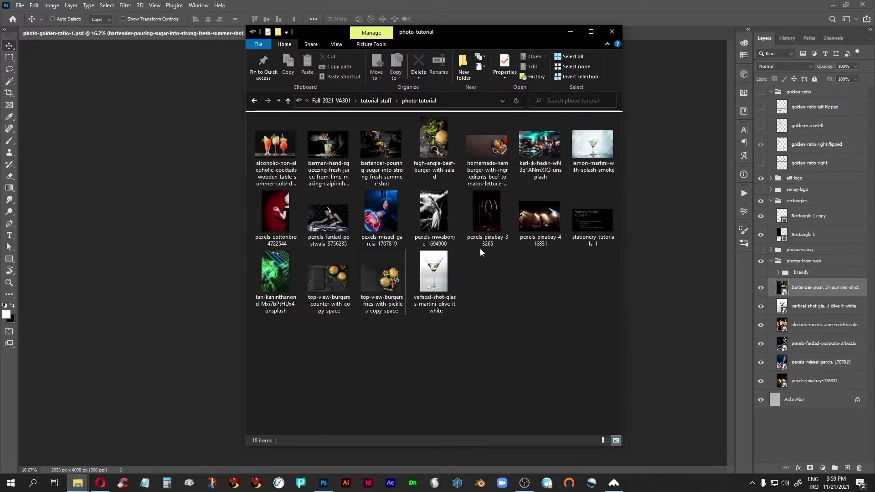
{"action": "double_click", "coordinate": [325, 149]}
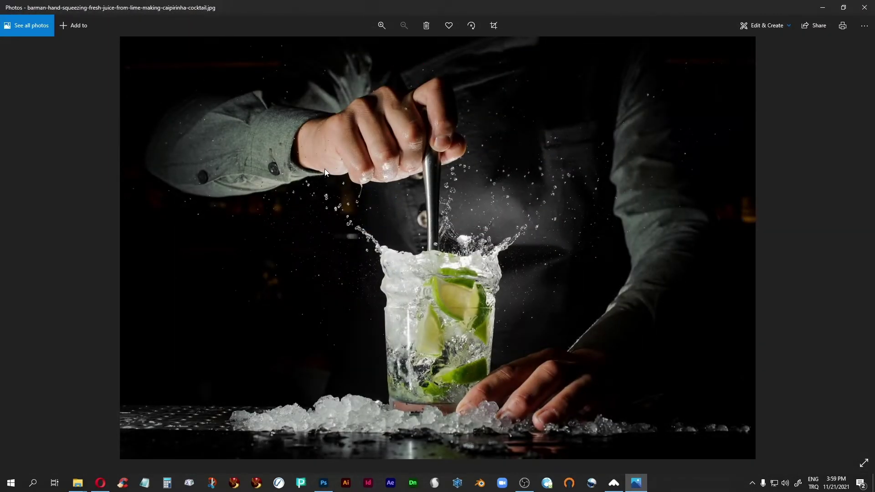
{"action": "left_click", "coordinate": [865, 8]}
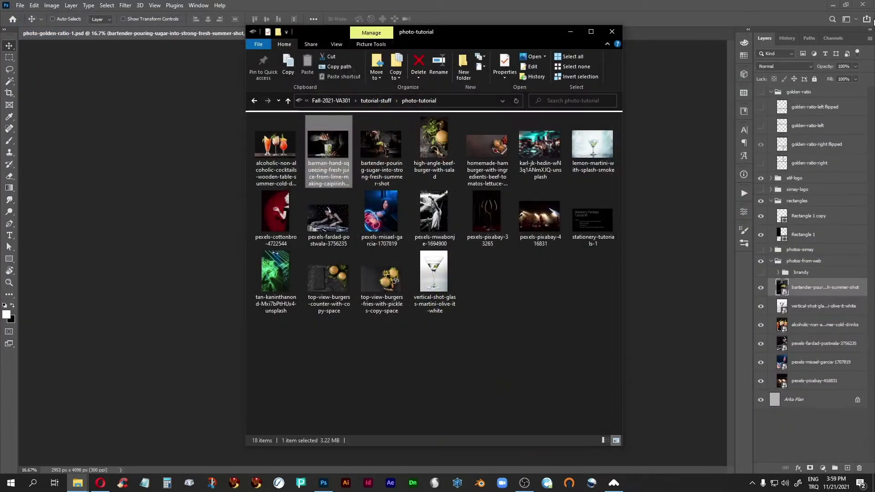
{"action": "double_click", "coordinate": [387, 146]}
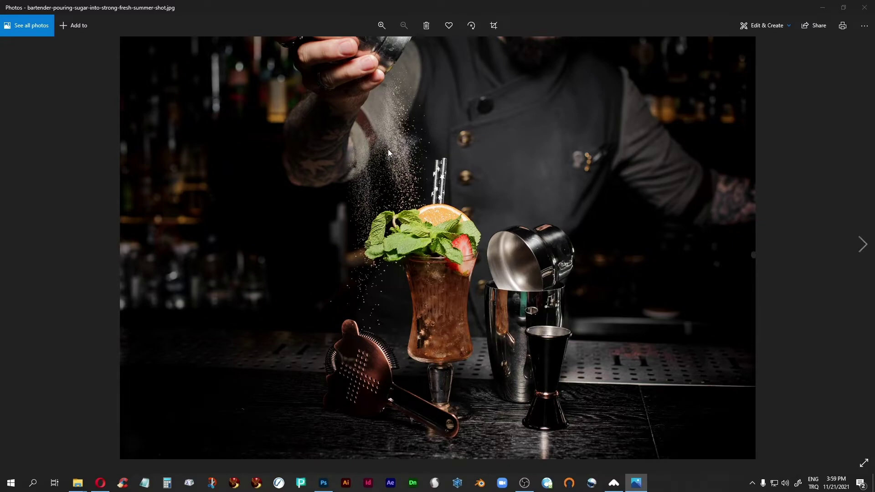
{"action": "left_click", "coordinate": [866, 11]}
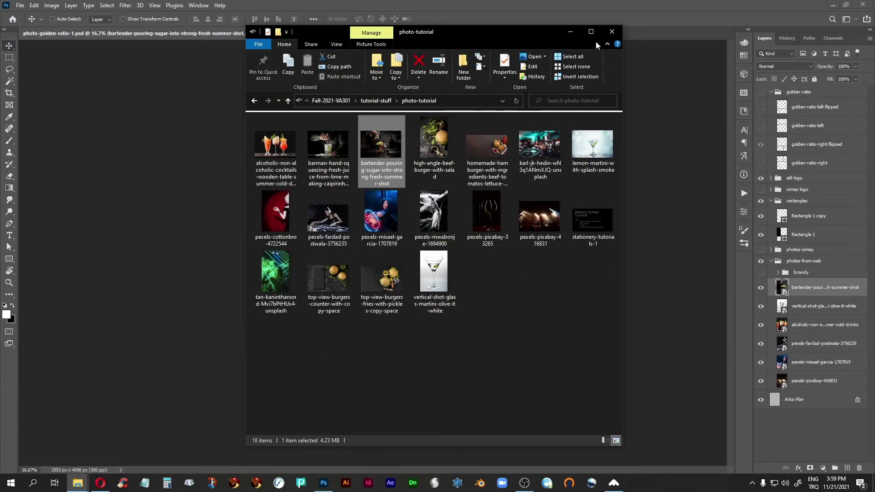
{"action": "left_click", "coordinate": [573, 31]}
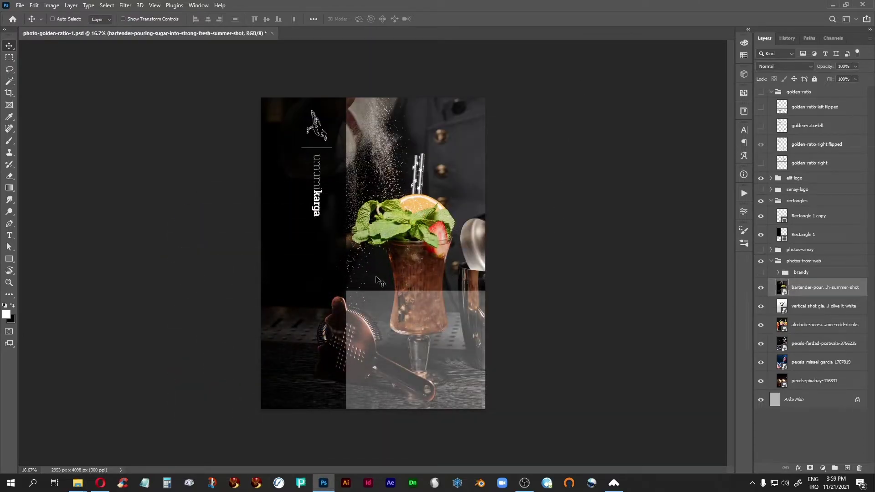
Step: Show the golden-ratio group, compare its guide variants over the bartender photo, and keep only the golden-ratio-right guide visible and selected
{"action": "left_click", "coordinate": [760, 92]}
{"action": "left_click", "coordinate": [761, 144]}
{"action": "left_click", "coordinate": [760, 126]}
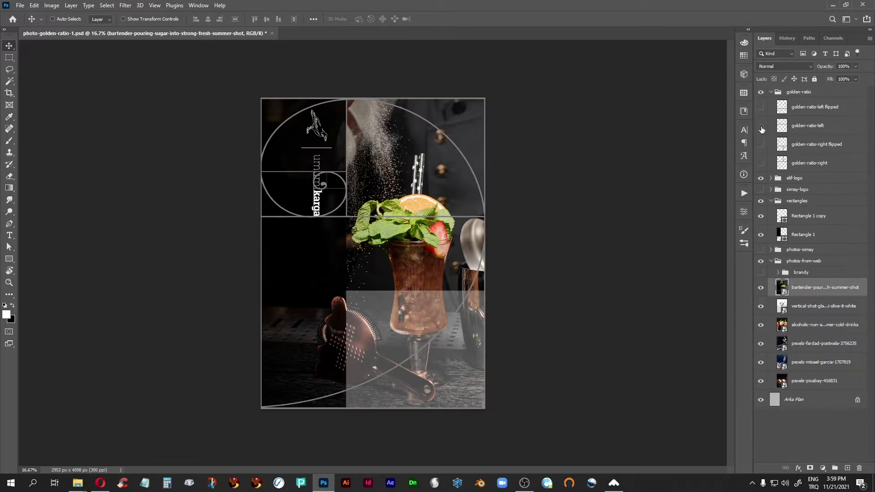
{"action": "left_click", "coordinate": [761, 127]}
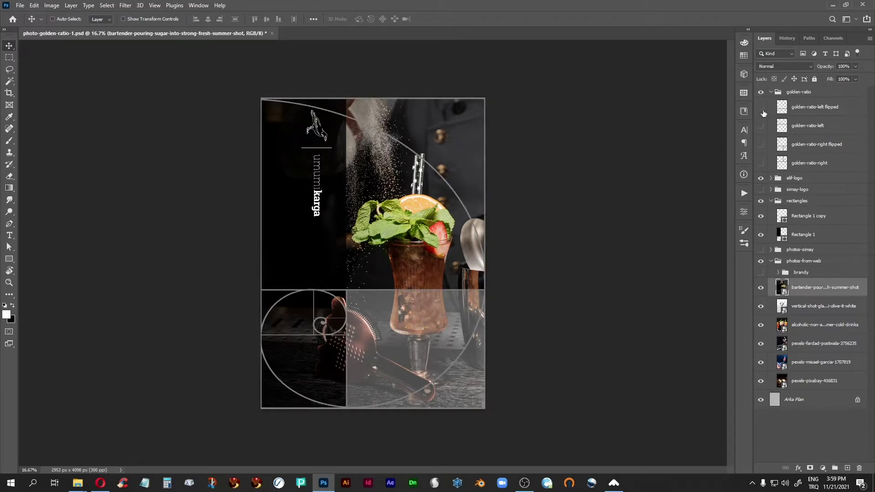
{"action": "left_click", "coordinate": [763, 109]}
{"action": "left_click", "coordinate": [763, 109]}
{"action": "left_click", "coordinate": [761, 107]}
{"action": "left_click", "coordinate": [761, 163]}
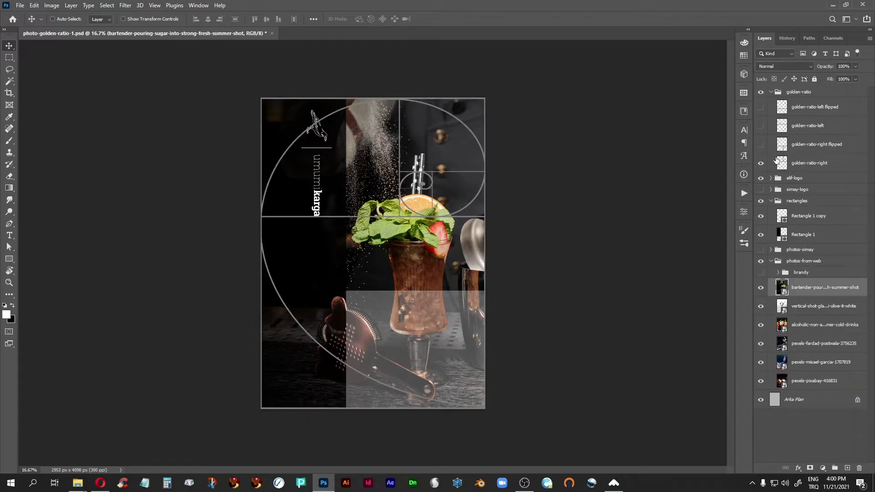
{"action": "left_click", "coordinate": [808, 165]}
{"action": "key", "text": "ctrl+plus"}
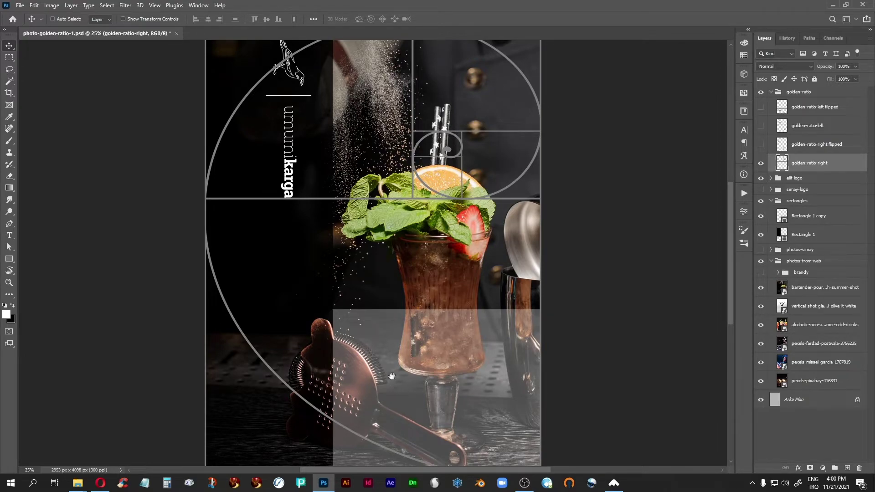
{"action": "left_click_drag", "start_coordinate": [391, 391], "coordinate": [401, 313]}
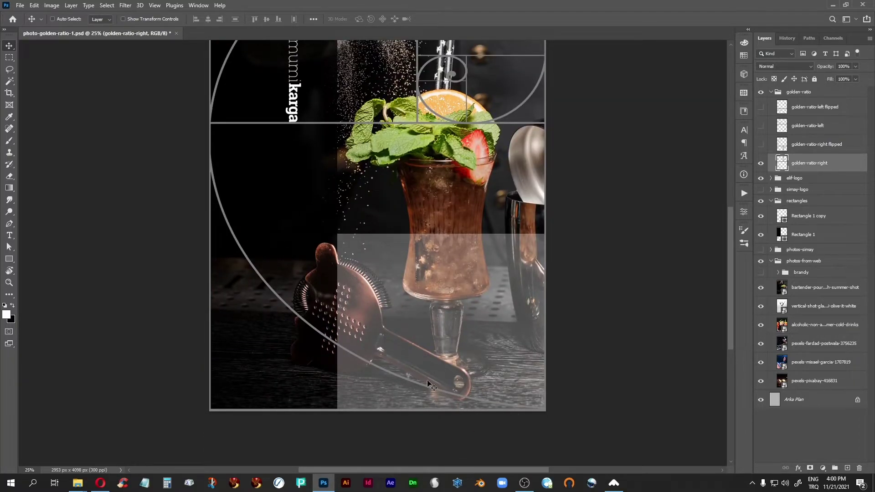
{"action": "left_click_drag", "start_coordinate": [325, 226], "coordinate": [325, 333]}
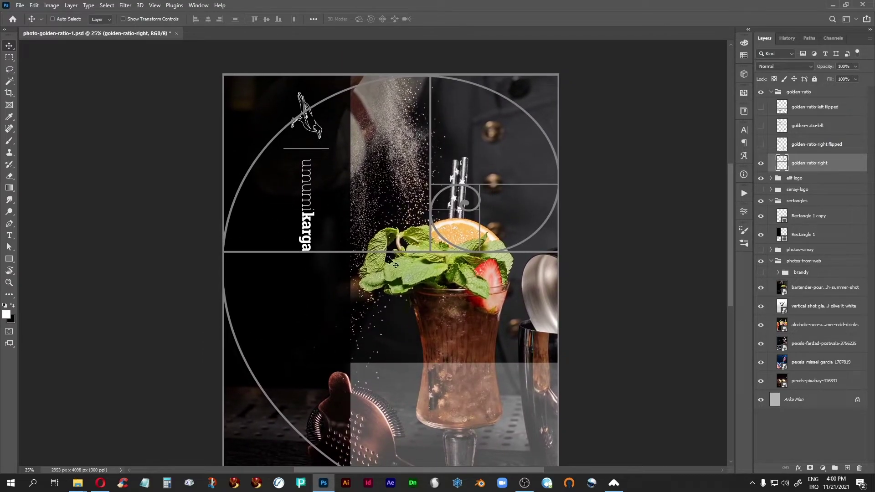
Step: Hide the bartender photo and the golden-ratio group, and select the vertical martini-and-olive photo layer with the whole poster in view
{"action": "left_click", "coordinate": [761, 289]}
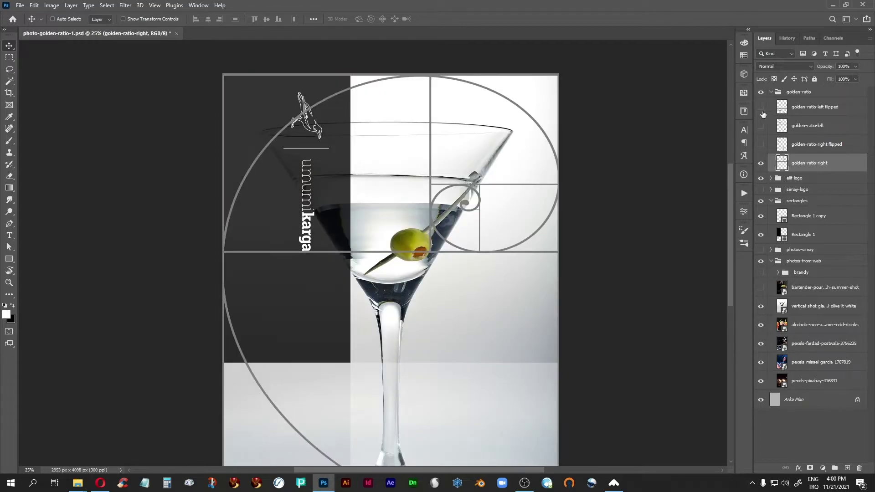
{"action": "left_click", "coordinate": [761, 93]}
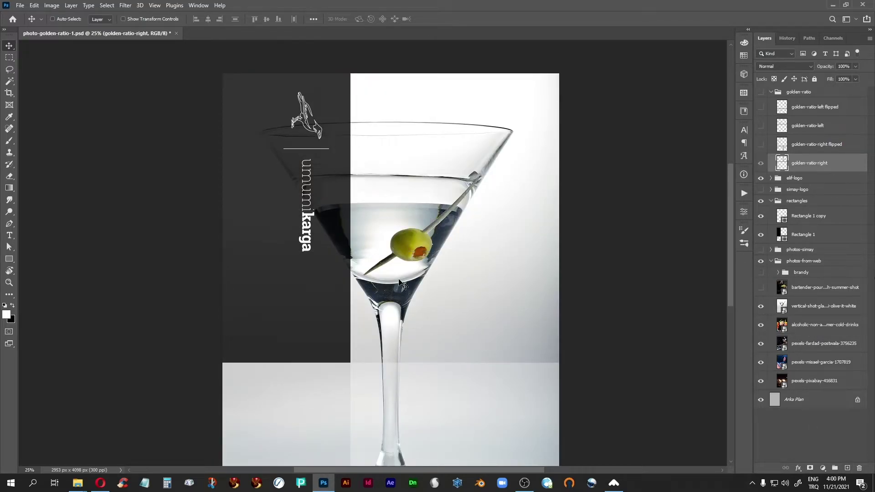
{"action": "key", "text": "ctrl+0"}
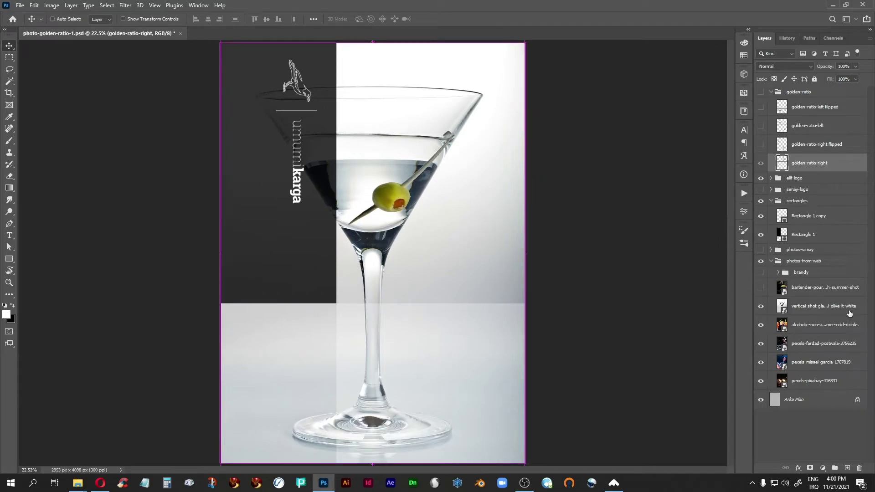
{"action": "left_click", "coordinate": [849, 314]}
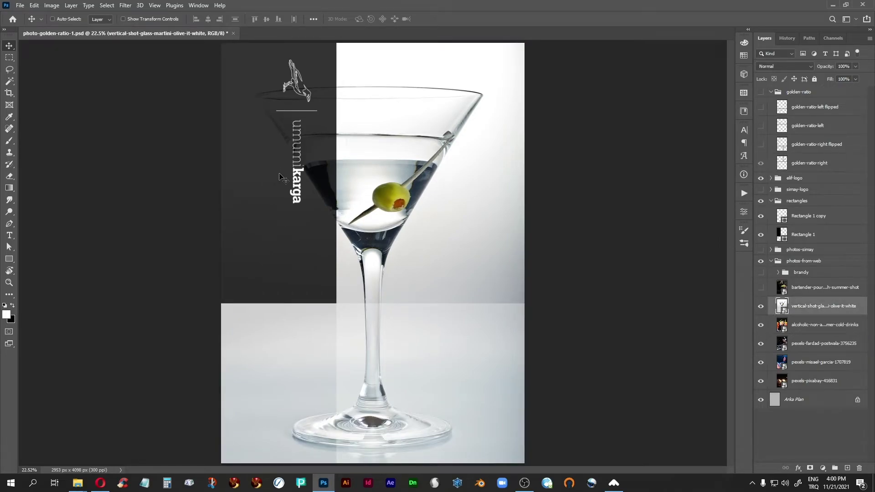
Step: Set the opacity of the Rectangle 1 layer to 60% and check the martini composition against the golden-ratio-right guide
{"action": "left_click", "coordinate": [803, 235]}
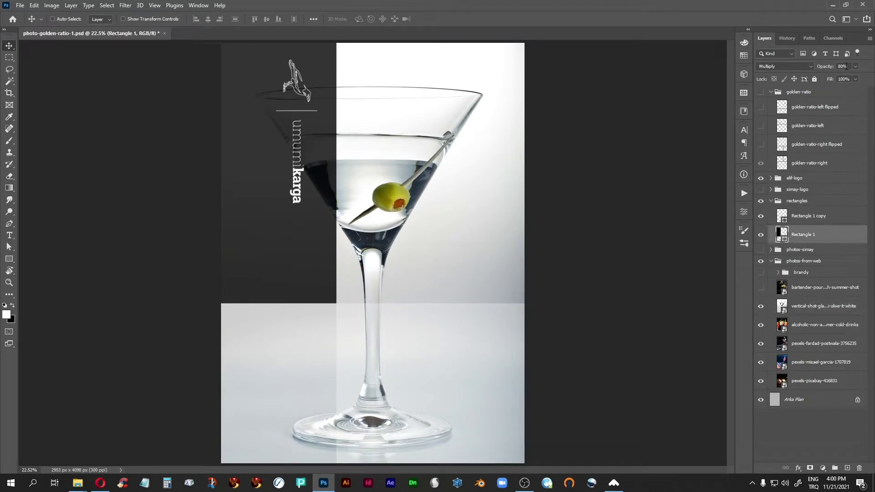
{"action": "key", "text": "5"}
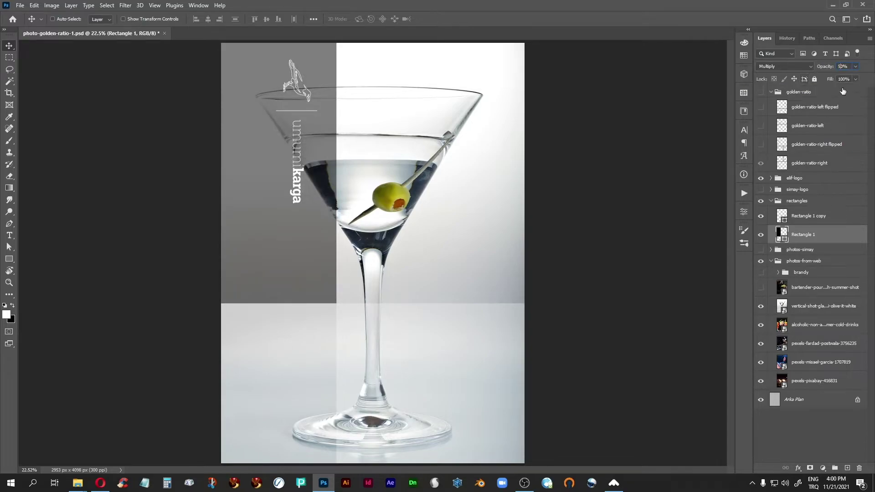
{"action": "key", "text": "1"}
{"action": "key", "text": "6"}
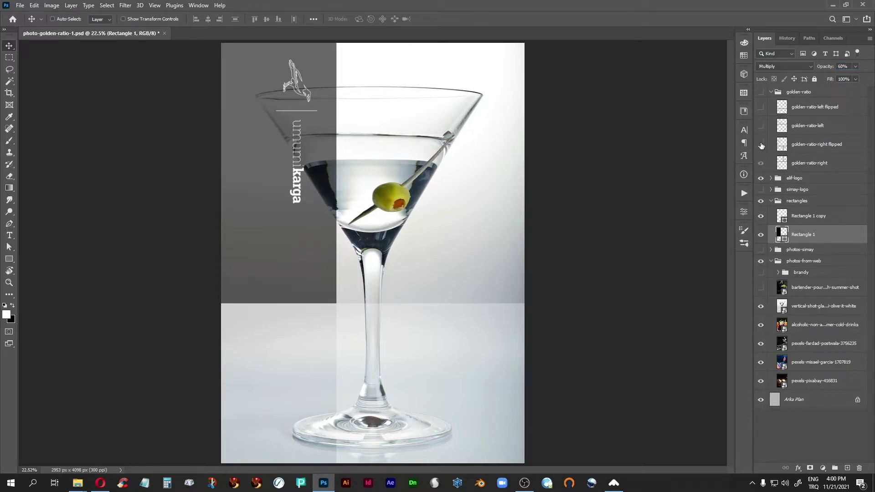
{"action": "left_click", "coordinate": [762, 93]}
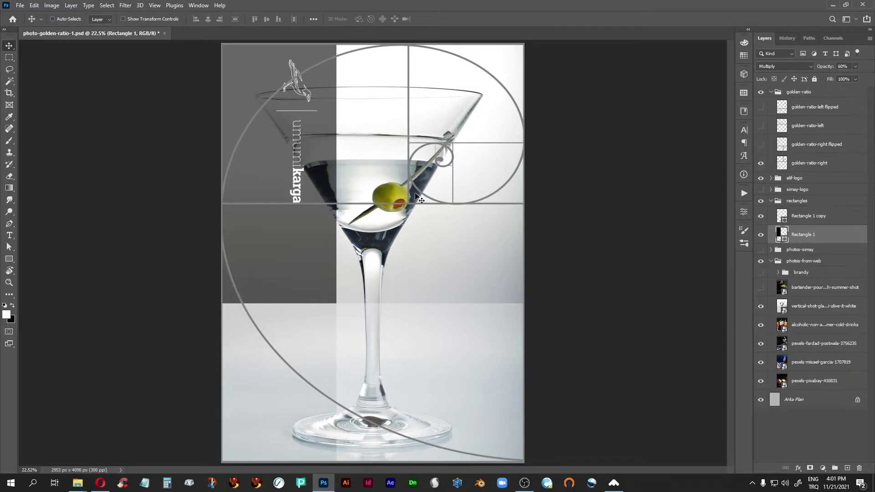
{"action": "left_click", "coordinate": [761, 92]}
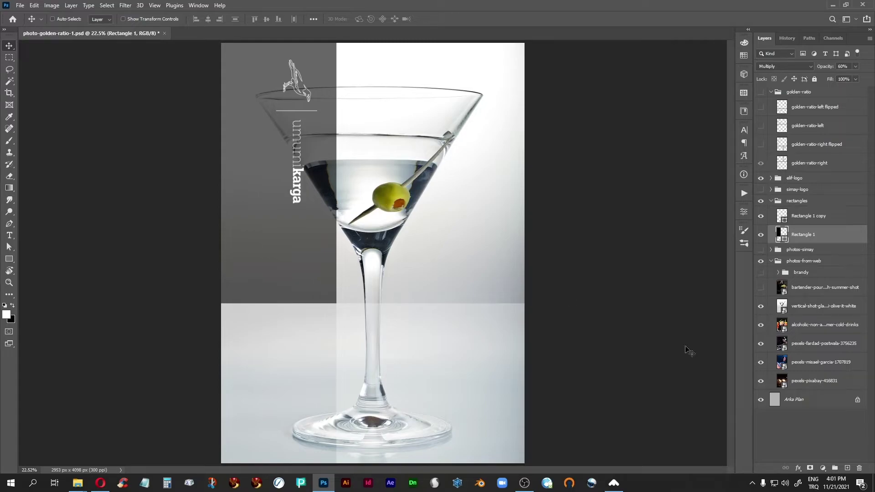
Step: Hide the martini photo, select the alcoholic and non-alcoholic cold-drinks photo layer, and show the golden-ratio group over it
{"action": "left_click", "coordinate": [760, 311]}
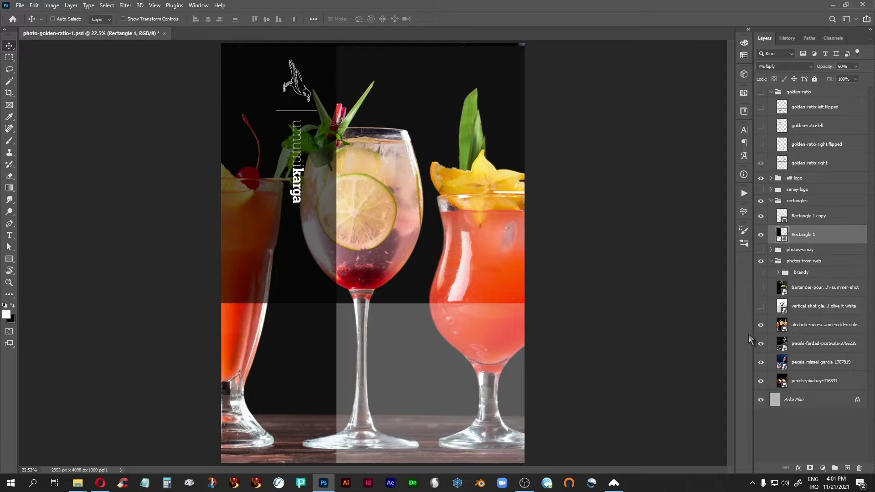
{"action": "left_click", "coordinate": [806, 329]}
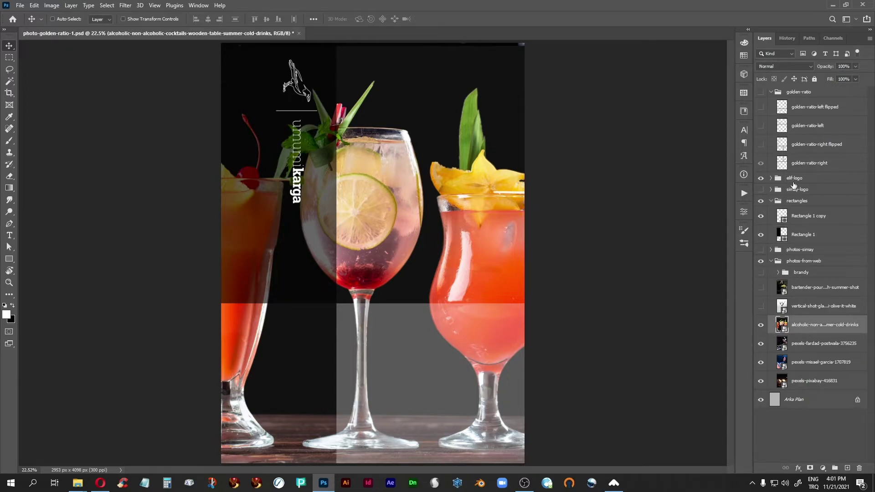
{"action": "left_click", "coordinate": [761, 93]}
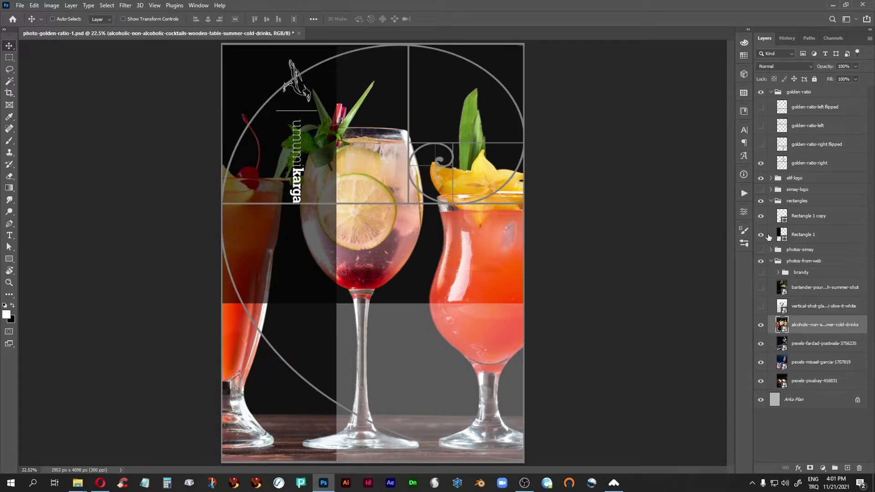
Step: Examine the cold-drinks photo's full extent beyond the canvas with Free Transform, and leave its placement as it is
{"action": "key", "text": "ctrl+minus"}
{"action": "key", "text": "ctrl+minus"}
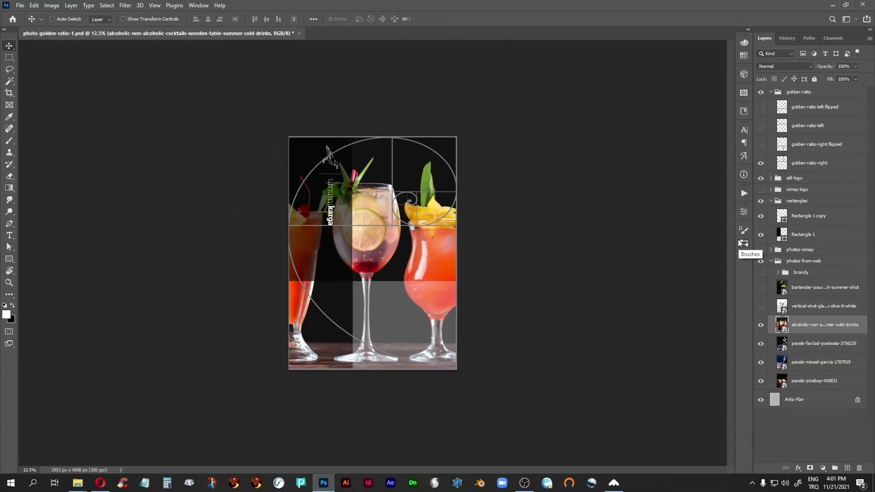
{"action": "key", "text": "ctrl+t"}
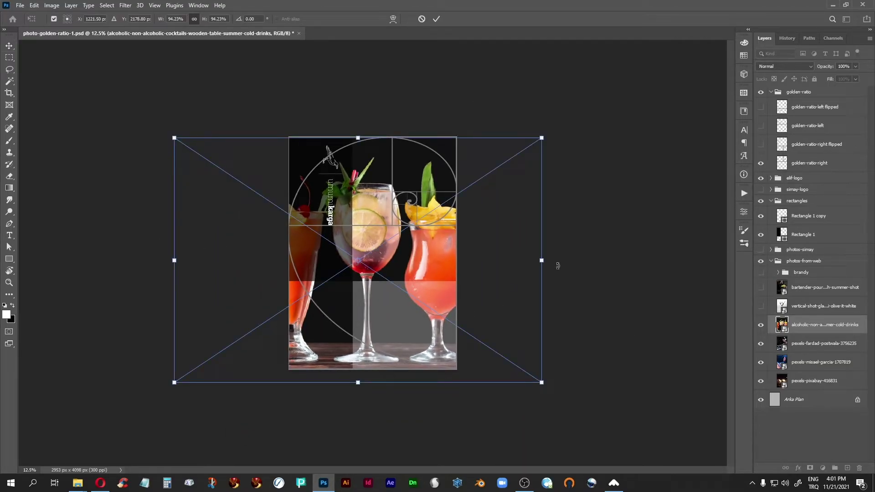
{"action": "left_click_drag", "start_coordinate": [317, 338], "coordinate": [334, 309]}
{"action": "key", "text": "Return"}
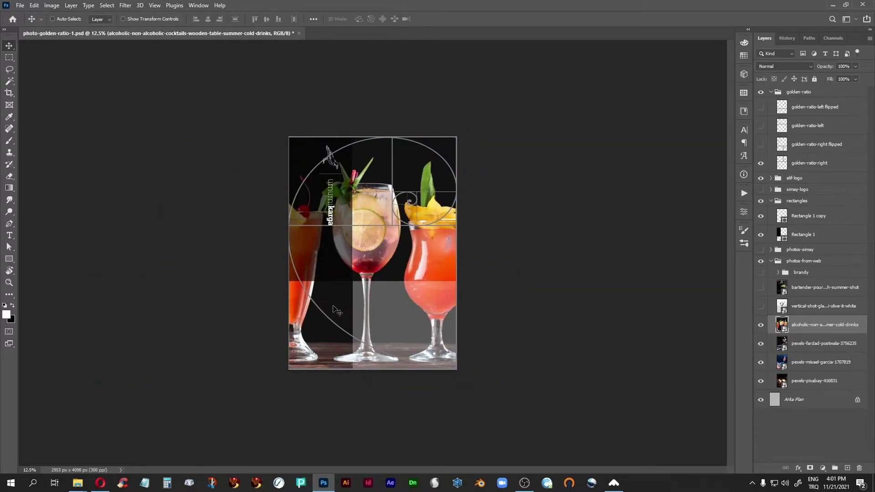
Step: Try opacities of 100% and 30% on the Rectangle 1 layer over the cold drinks, and settle on 40%
{"action": "left_click", "coordinate": [780, 234]}
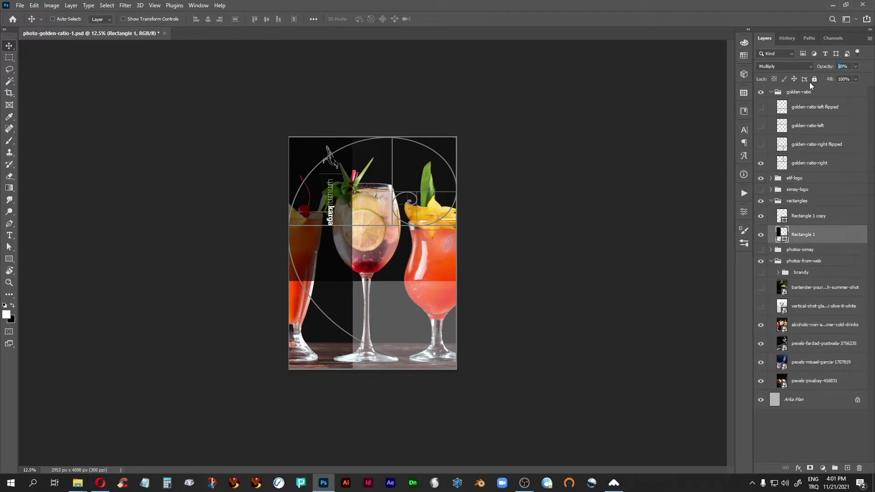
{"action": "type", "text": "100"}
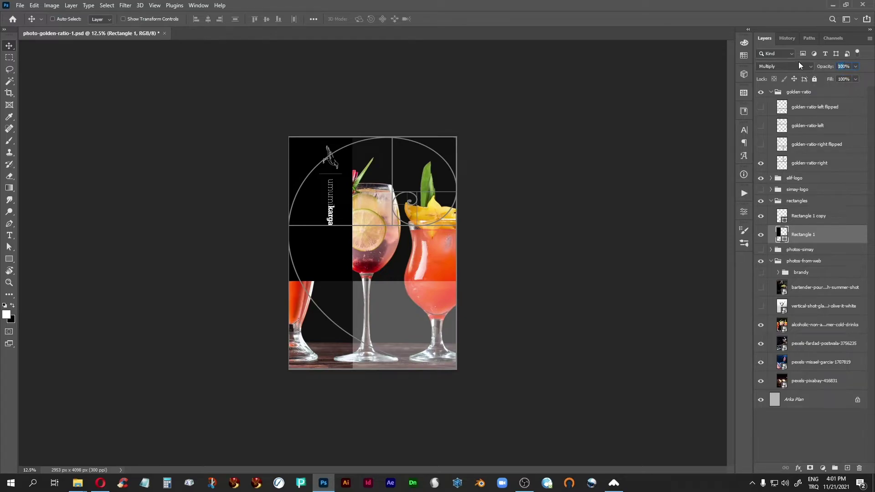
{"action": "type", "text": "30"}
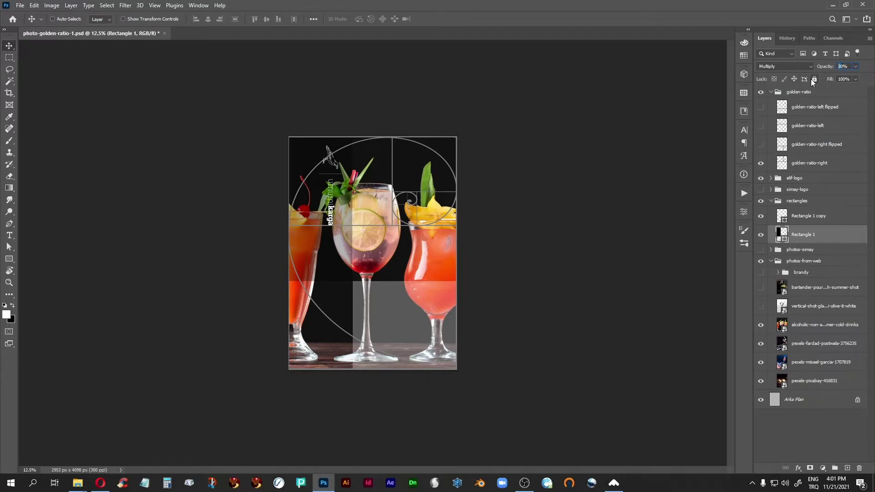
{"action": "type", "text": "40"}
{"action": "key", "text": "Return"}
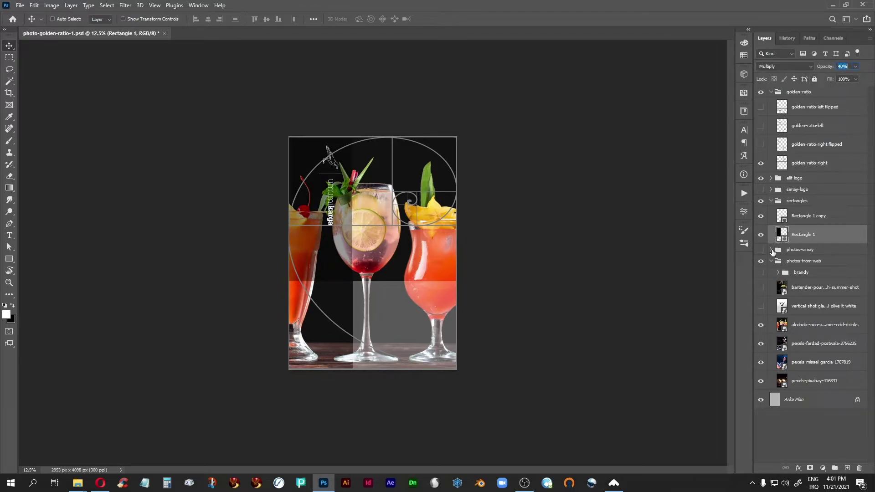
{"action": "left_click", "coordinate": [783, 235]}
Step: Try shifting the cold-drinks photo slightly to the left under the golden-ratio-right spiral, and undo the move
{"action": "scroll", "coordinate": [479, 192], "scroll_direction": "up", "scroll_amount": 2}
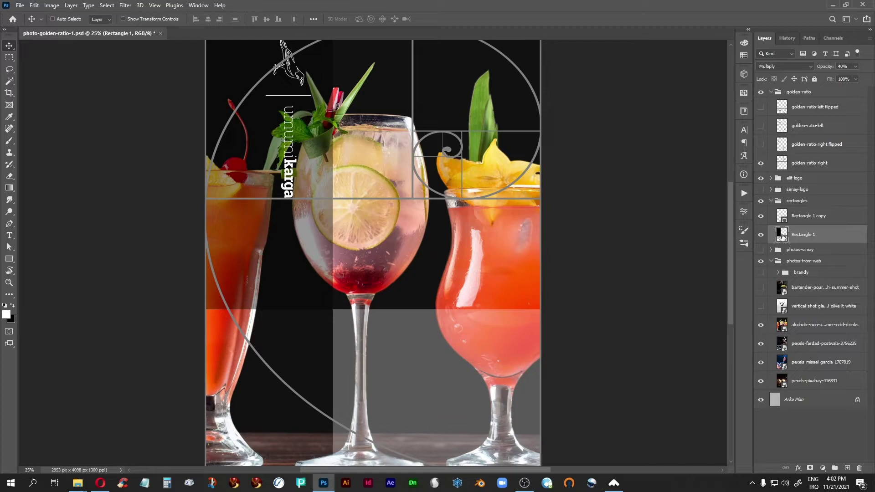
{"action": "left_click", "coordinate": [781, 326]}
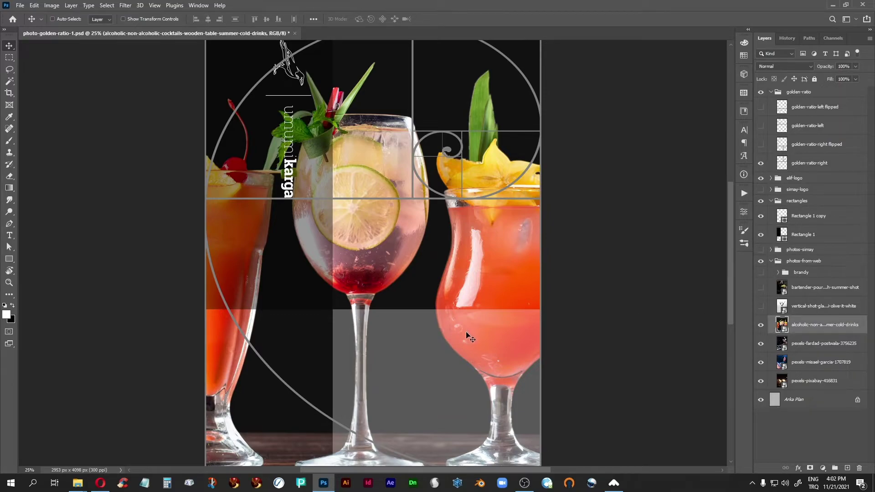
{"action": "left_click_drag", "start_coordinate": [464, 331], "coordinate": [445, 336]}
{"action": "key", "text": "ctrl"}
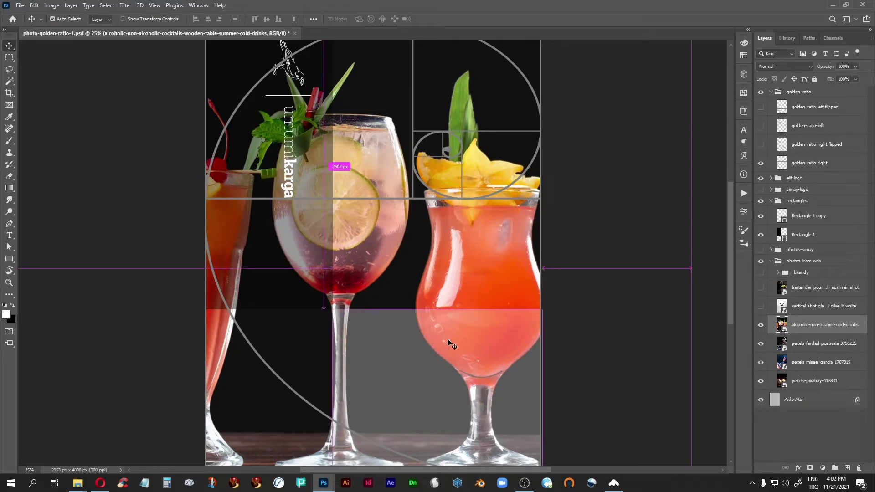
{"action": "key", "text": "ctrl+z"}
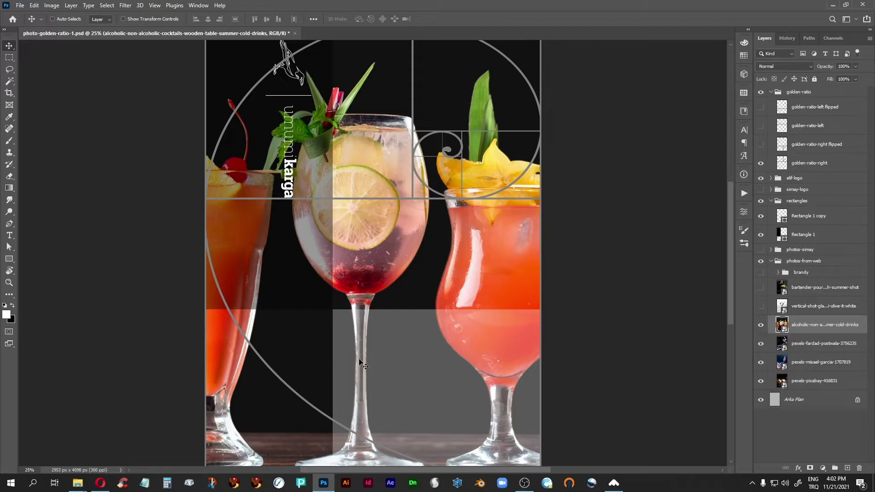
Step: Hide the golden-ratio group and nudge the cold-drinks photo right and back left, ending slightly left of its starting place
{"action": "left_click_drag", "start_coordinate": [356, 361], "coordinate": [384, 308]}
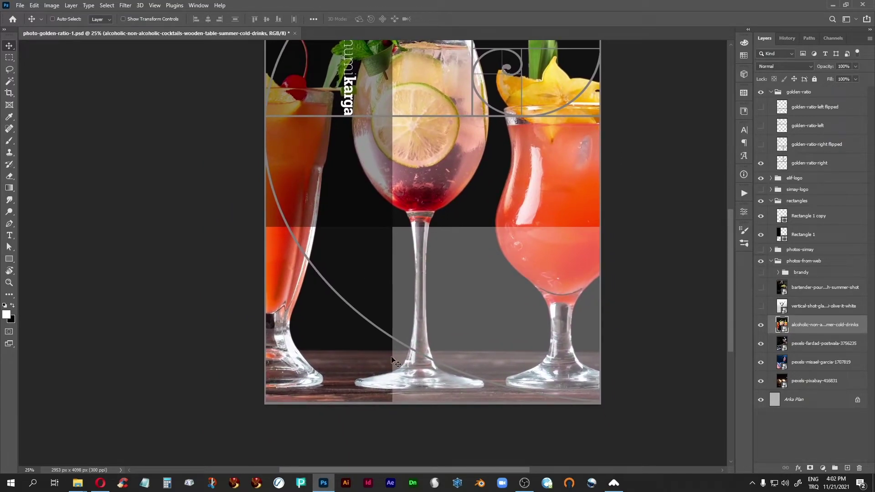
{"action": "left_click", "coordinate": [761, 93]}
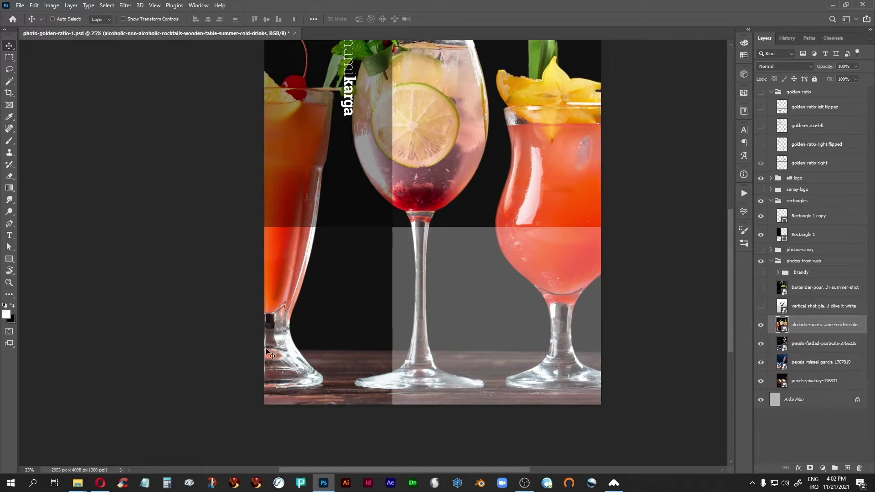
{"action": "key", "text": "Right"}
{"action": "key", "text": "Right"}
{"action": "key", "text": "Right"}
{"action": "key", "text": "Right"}
{"action": "key", "text": "Right"}
{"action": "key", "text": "Right"}
{"action": "key", "text": "Right"}
{"action": "key", "text": "Right"}
{"action": "key", "text": "Right"}
{"action": "key", "text": "Right"}
{"action": "key", "text": "Right"}
{"action": "key", "text": "Right"}
{"action": "key", "text": "Right"}
{"action": "key", "text": "Right"}
{"action": "key", "text": "Right"}
{"action": "key", "text": "Right"}
{"action": "key", "text": "Right"}
{"action": "key", "text": "Right"}
{"action": "key", "text": "Right"}
{"action": "key", "text": "Right"}
{"action": "key", "text": "Left"}
{"action": "key", "text": "Left"}
{"action": "key", "text": "Left"}
{"action": "key", "text": "Left"}
{"action": "key", "text": "Left"}
{"action": "key", "text": "Left"}
{"action": "key", "text": "Left"}
{"action": "key", "text": "Left"}
{"action": "key", "text": "Left"}
{"action": "key", "text": "Left"}
{"action": "key", "text": "Left"}
{"action": "key", "text": "Left"}
{"action": "key", "text": "Left"}
{"action": "key", "text": "Left"}
{"action": "key", "text": "Left"}
{"action": "key", "text": "Left"}
{"action": "key", "text": "Left"}
{"action": "key", "text": "Left"}
{"action": "key", "text": "Left"}
{"action": "key", "text": "Left"}
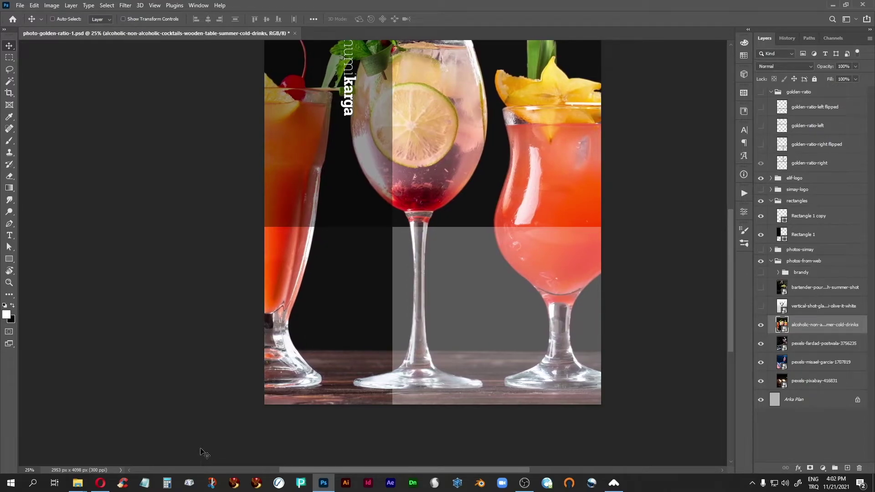
Step: Hide the cold-drinks photo, select the DJ photo layer, and show golden-ratio-left together with golden-ratio-right over it
{"action": "left_click_drag", "start_coordinate": [453, 261], "coordinate": [371, 345]}
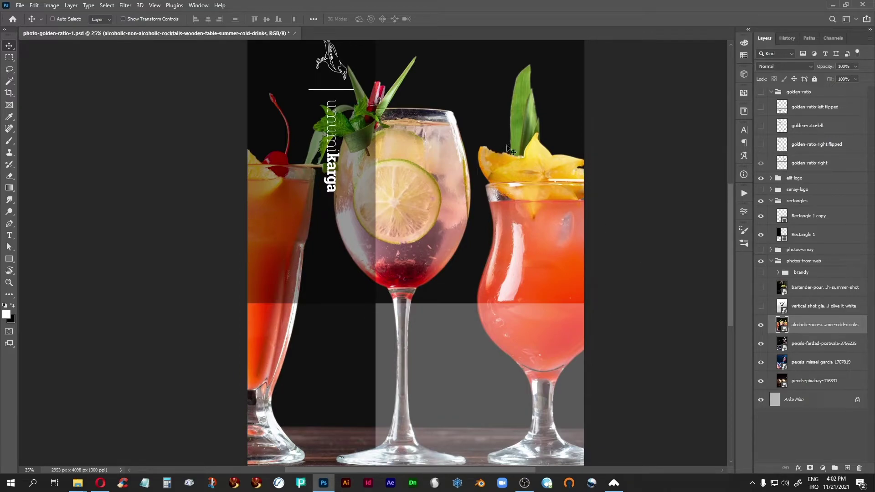
{"action": "left_click", "coordinate": [761, 325]}
{"action": "left_click", "coordinate": [790, 344]}
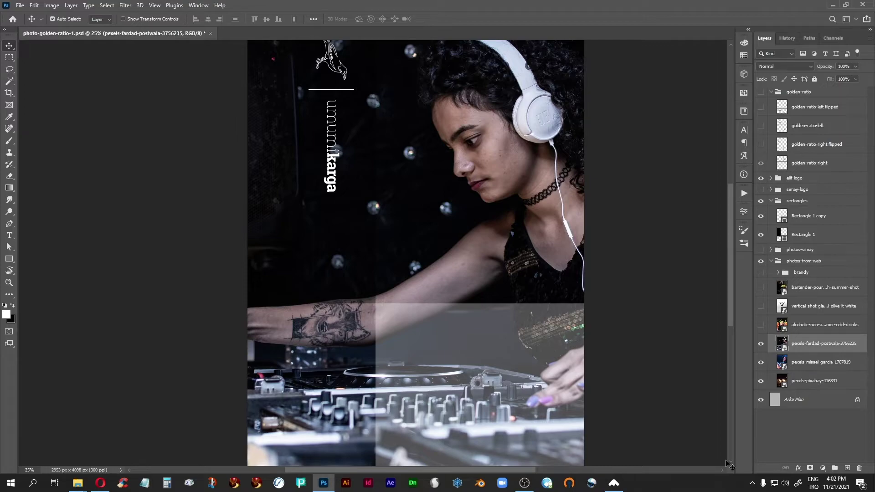
{"action": "scroll", "coordinate": [728, 464], "scroll_direction": "down", "scroll_amount": 1}
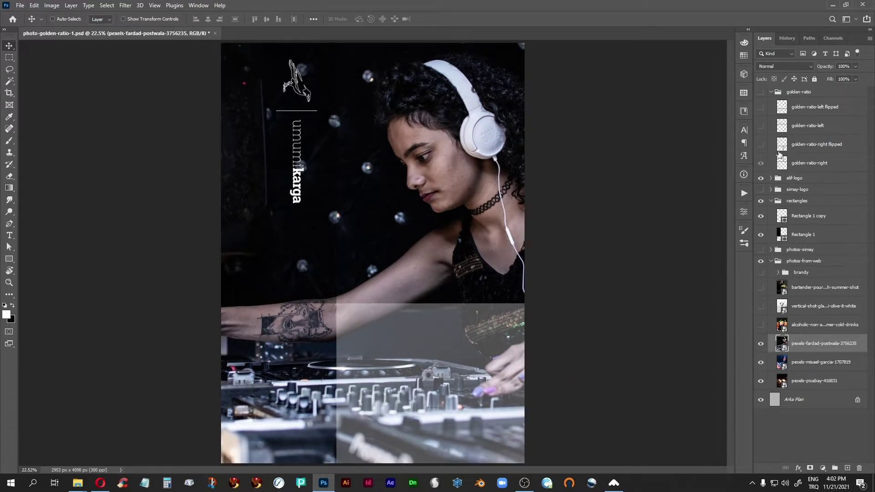
{"action": "left_click", "coordinate": [761, 131]}
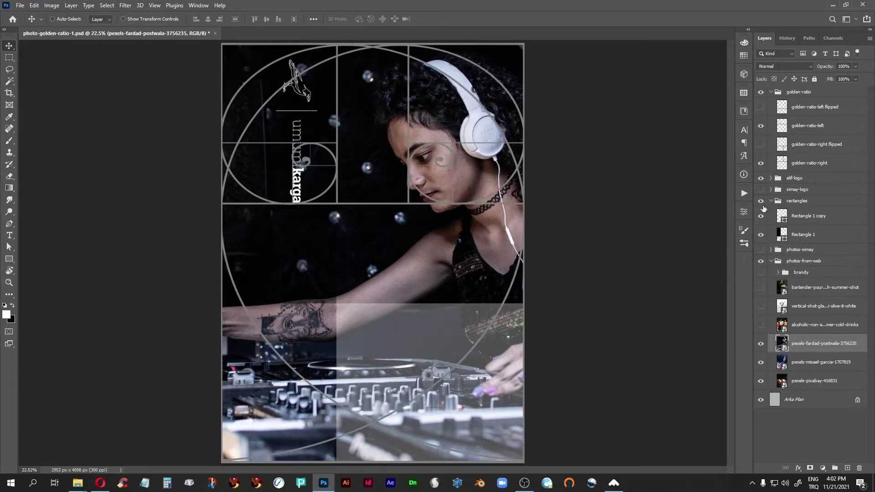
Step: Set the Rectangle 1 layer's opacity to 100% behind the logo and keep that layer selected
{"action": "left_click", "coordinate": [783, 241]}
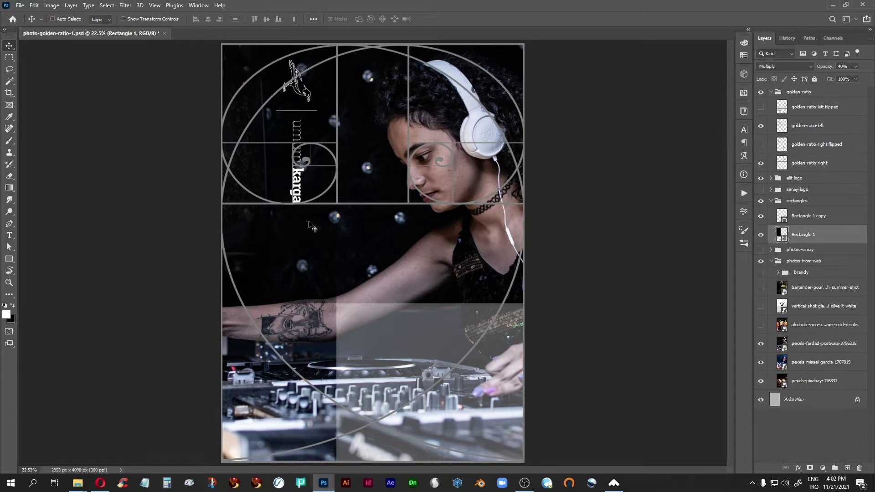
{"action": "left_click", "coordinate": [856, 66]}
{"action": "left_click_drag", "start_coordinate": [844, 77], "coordinate": [869, 77]}
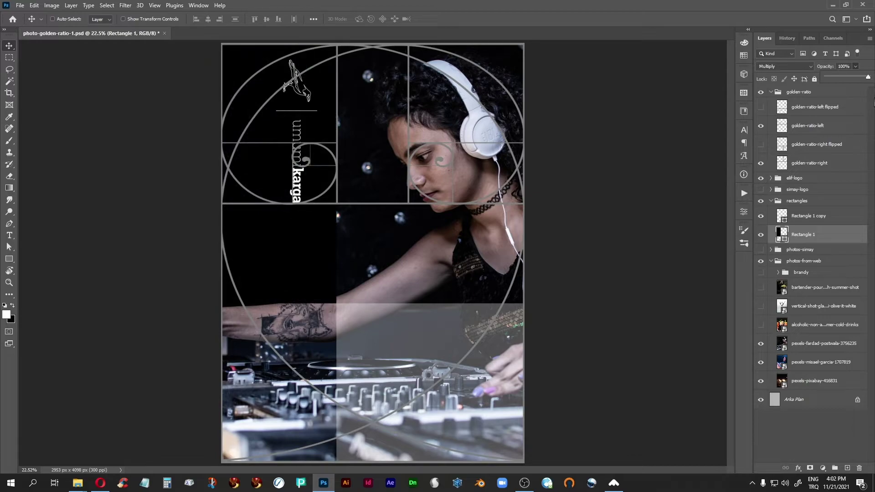
{"action": "left_click", "coordinate": [781, 234]}
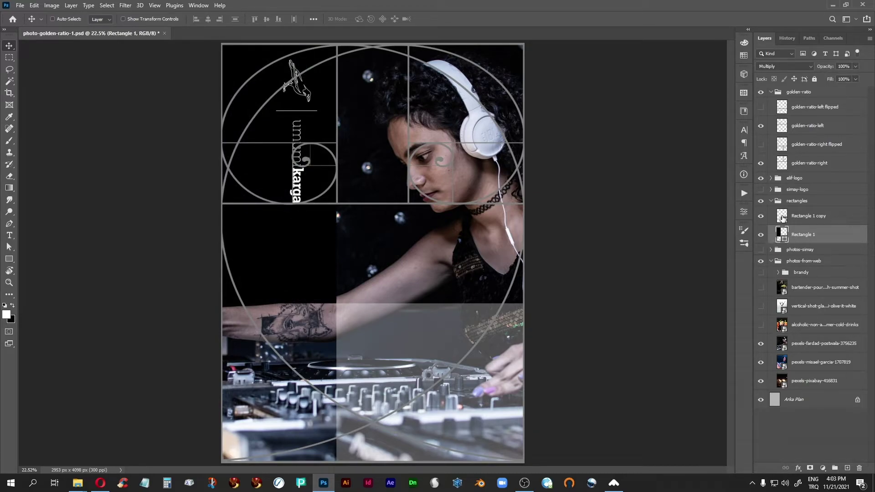
{"action": "left_click", "coordinate": [782, 219]}
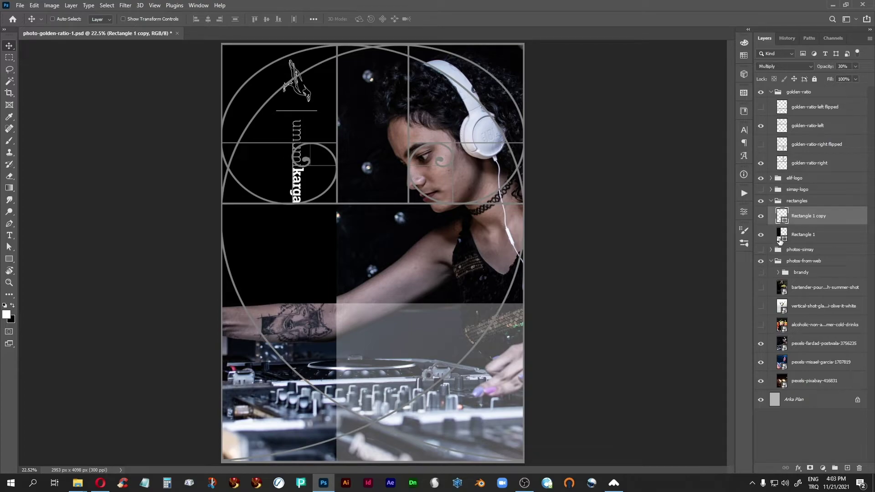
{"action": "left_click", "coordinate": [782, 236]}
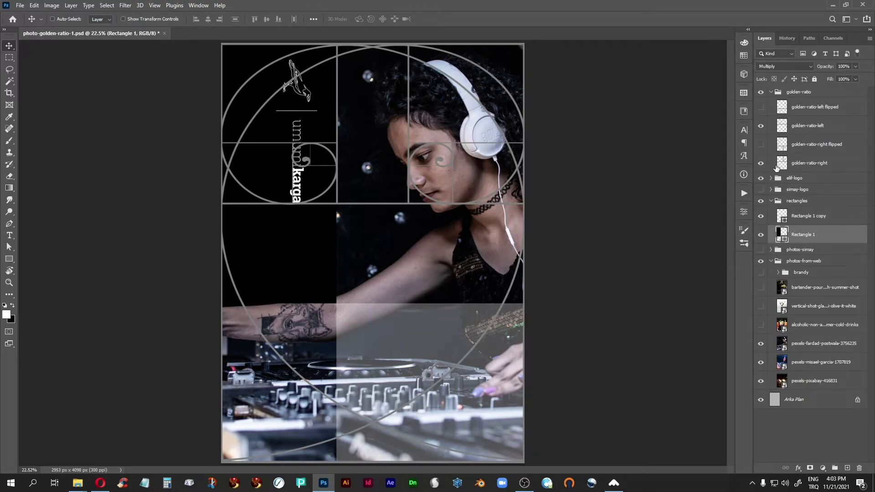
Step: Check the DJ photo against the golden-ratio-left and golden-ratio-right spirals separately, and hide the whole golden-ratio group
{"action": "left_click", "coordinate": [761, 164]}
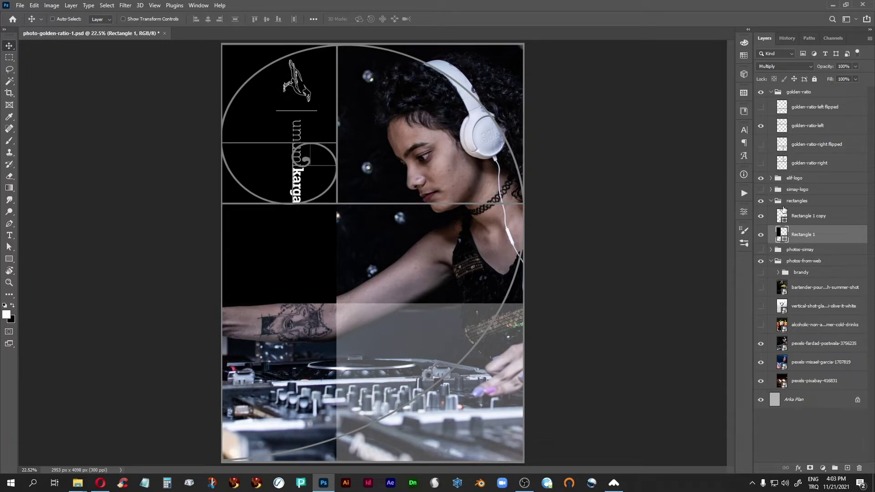
{"action": "left_click", "coordinate": [761, 128]}
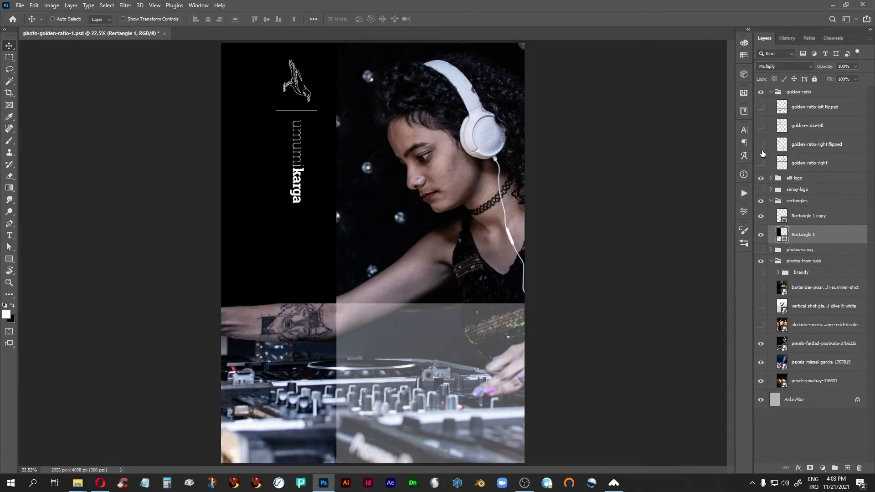
{"action": "left_click", "coordinate": [761, 164]}
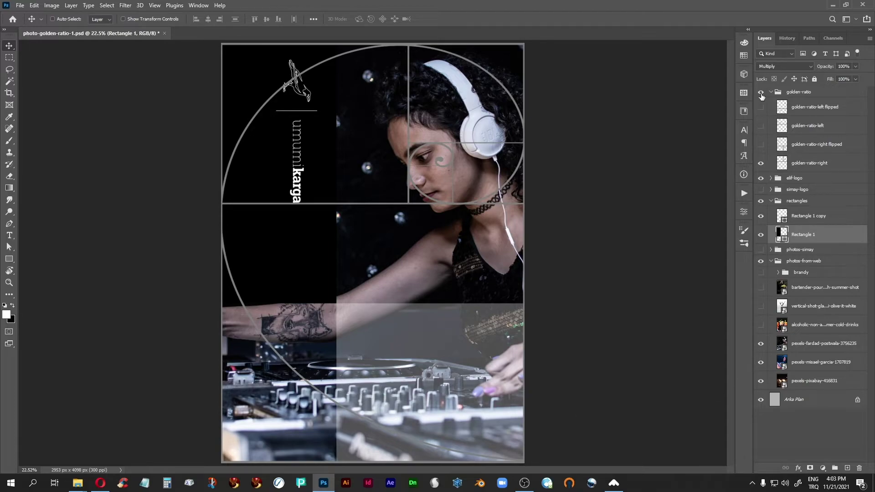
{"action": "left_click", "coordinate": [760, 93]}
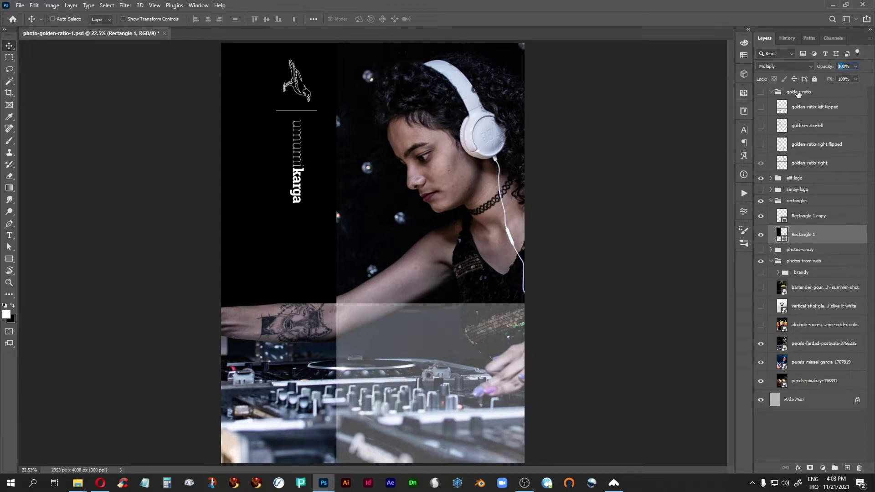
Step: Try 50% opacity on the Rectangle 1 layer over the DJ photo, and return it to 100%
{"action": "type", "text": "50"}
{"action": "key", "text": "Return"}
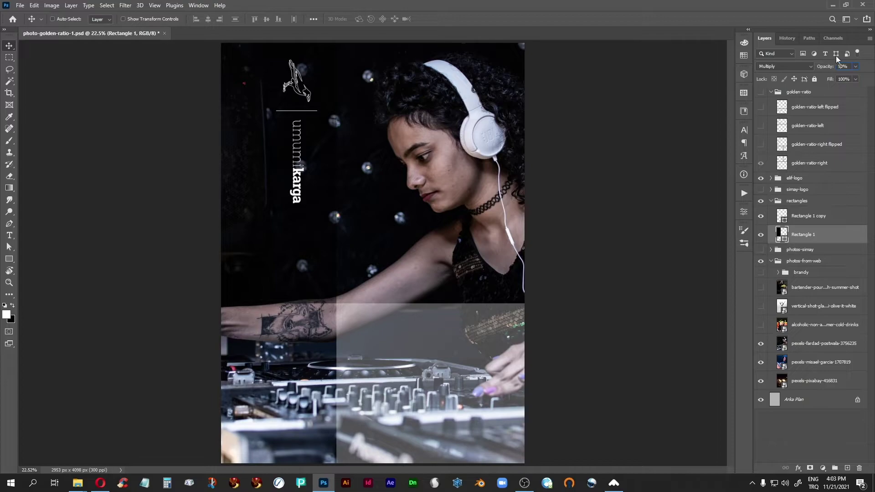
{"action": "left_click_drag", "start_coordinate": [848, 77], "coordinate": [868, 76]}
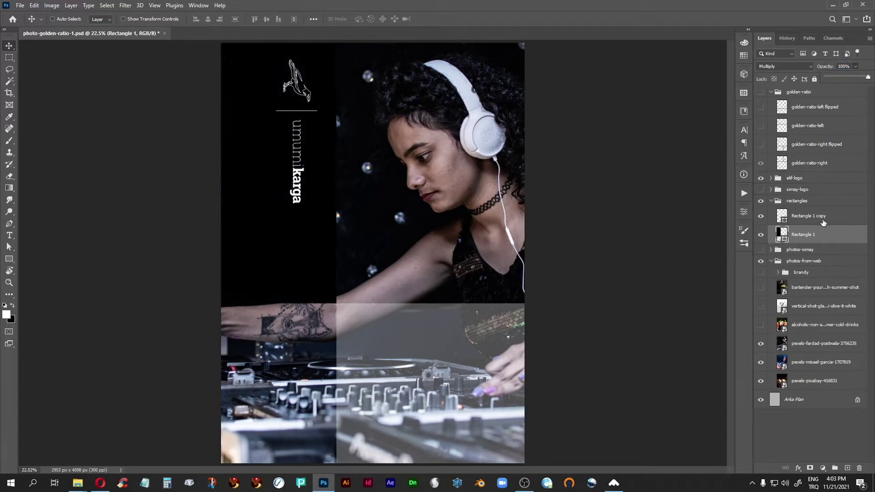
{"action": "left_click", "coordinate": [783, 234]}
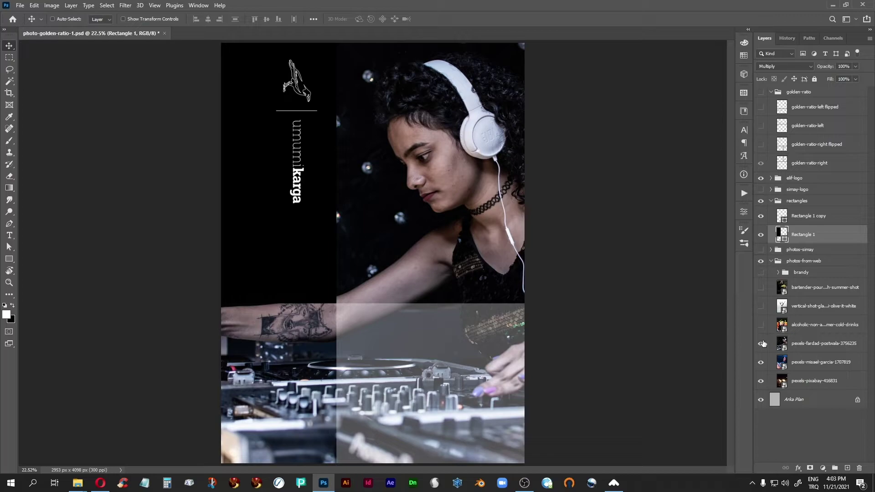
Step: Hide the DJ photo, select the neon-lit portrait layer, and compare both golden-ratio guides over it, leaving only golden-ratio-right shown
{"action": "left_click", "coordinate": [760, 345]}
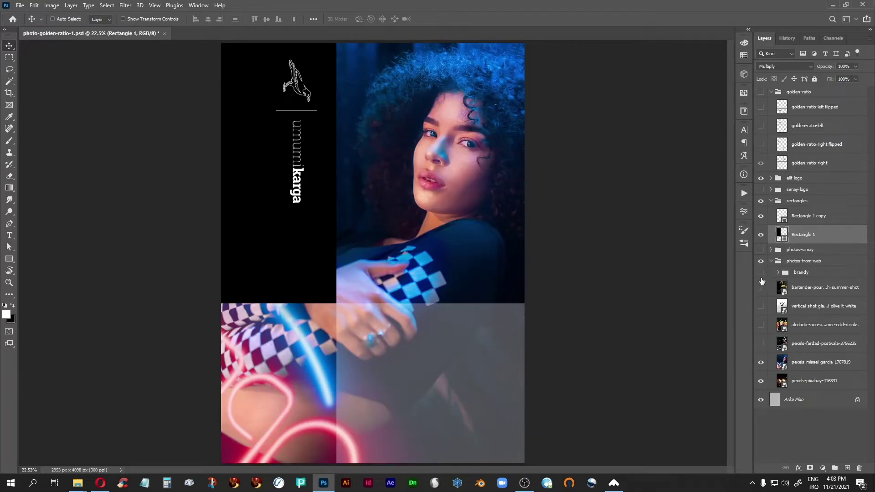
{"action": "left_click", "coordinate": [782, 364]}
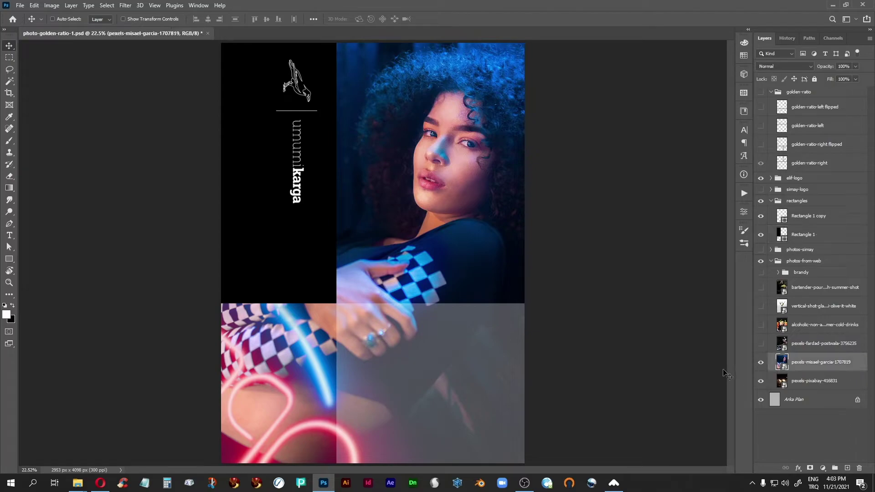
{"action": "left_click", "coordinate": [761, 128]}
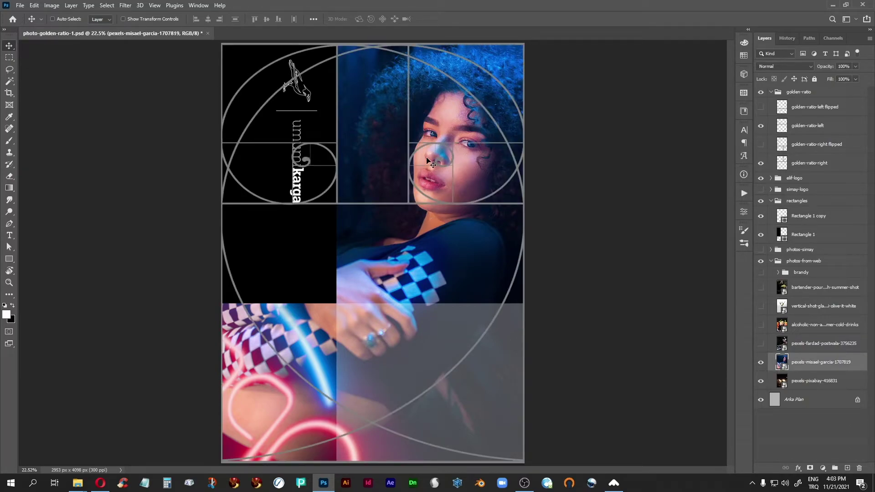
{"action": "left_click", "coordinate": [761, 164]}
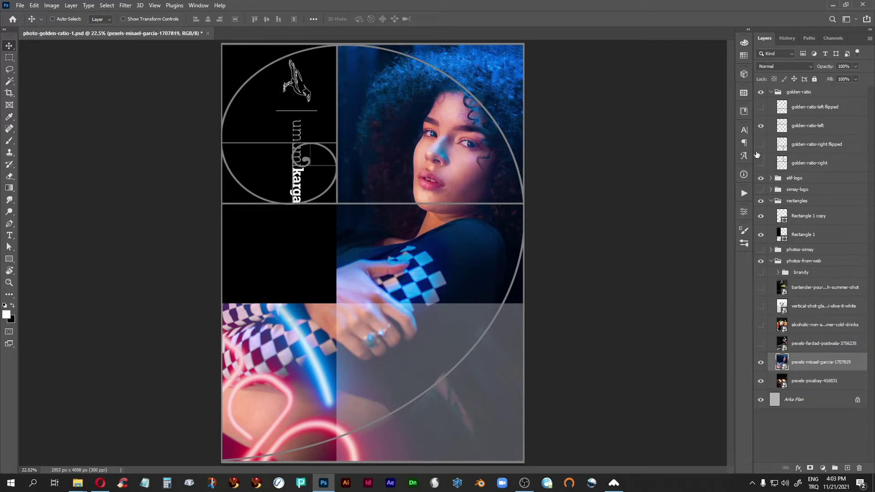
{"action": "left_click", "coordinate": [761, 128]}
{"action": "left_click", "coordinate": [761, 163]}
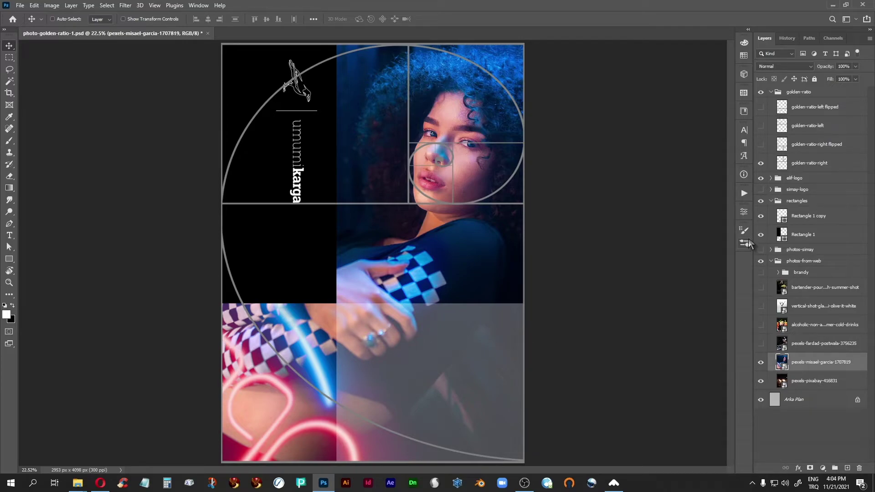
Step: Scale the neon-lit portrait down slightly with Free Transform and reposition it so the face sits in the golden-ratio-right spiral's centre
{"action": "key", "text": "ctrl+minus"}
{"action": "key", "text": "ctrl+minus"}
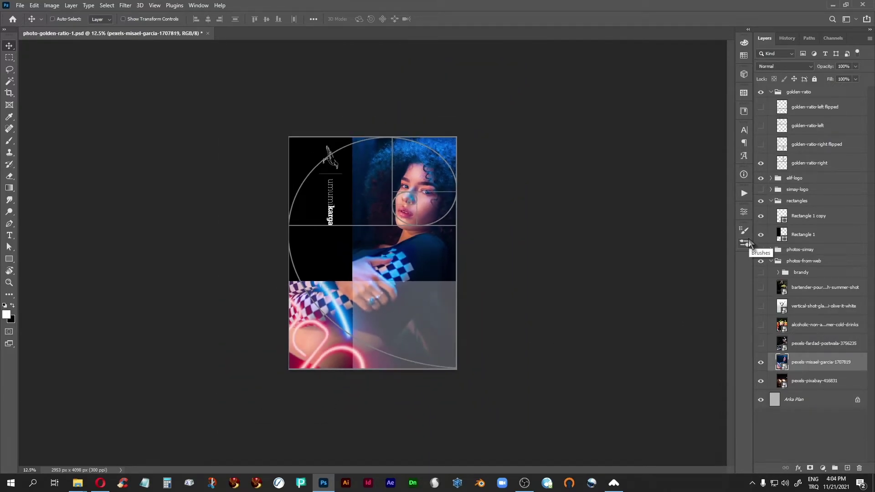
{"action": "key", "text": "ctrl+t"}
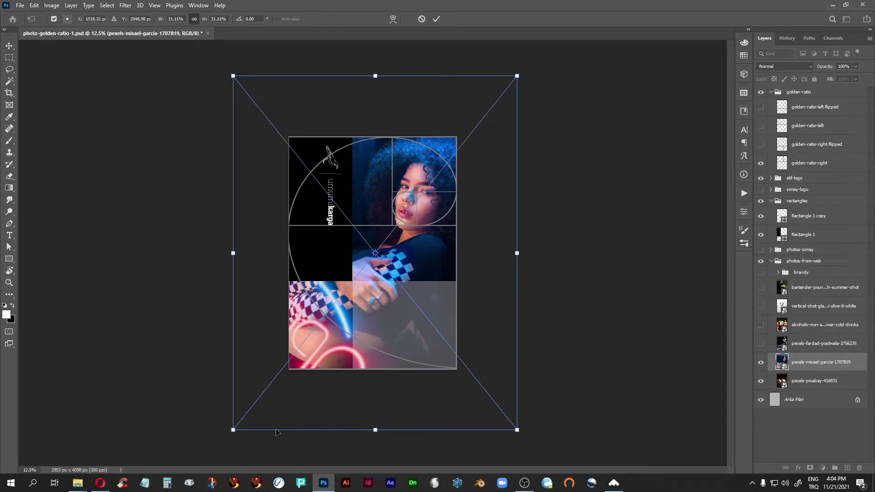
{"action": "left_click_drag", "start_coordinate": [231, 432], "coordinate": [251, 407]}
{"action": "left_click_drag", "start_coordinate": [332, 339], "coordinate": [308, 361]}
{"action": "key", "text": "Return"}
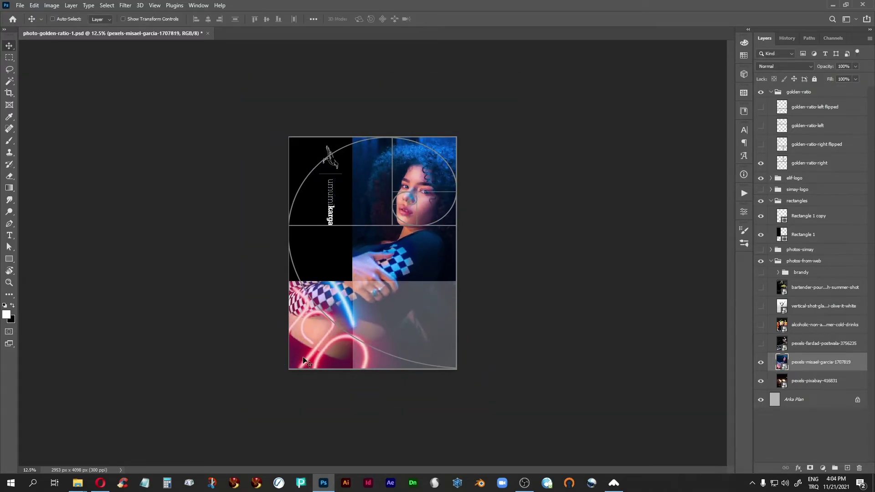
Step: Hide the golden-ratio group and the neon-lit portrait, and select the concert photo layer
{"action": "left_click", "coordinate": [761, 92]}
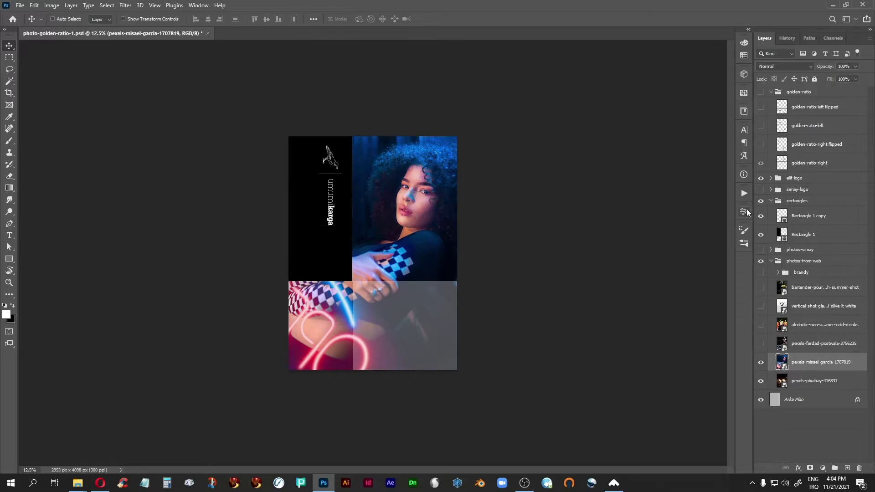
{"action": "key", "text": "ctrl+0"}
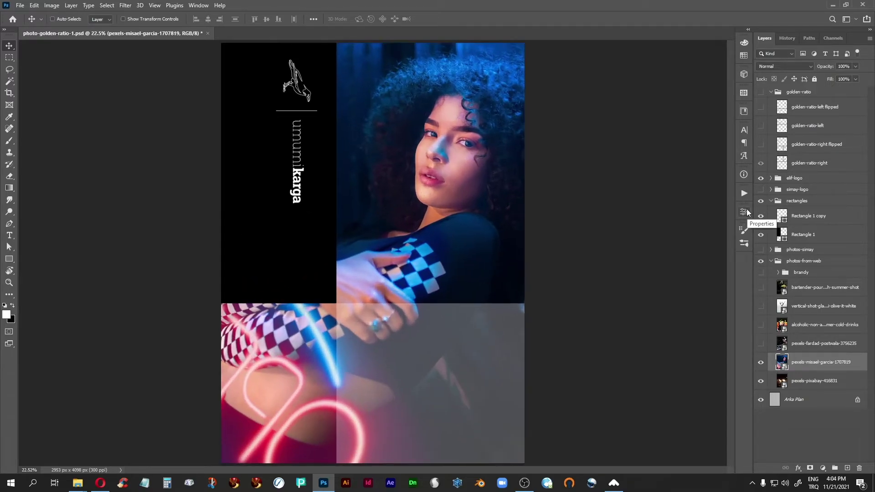
{"action": "left_click", "coordinate": [761, 363]}
{"action": "left_click", "coordinate": [800, 387]}
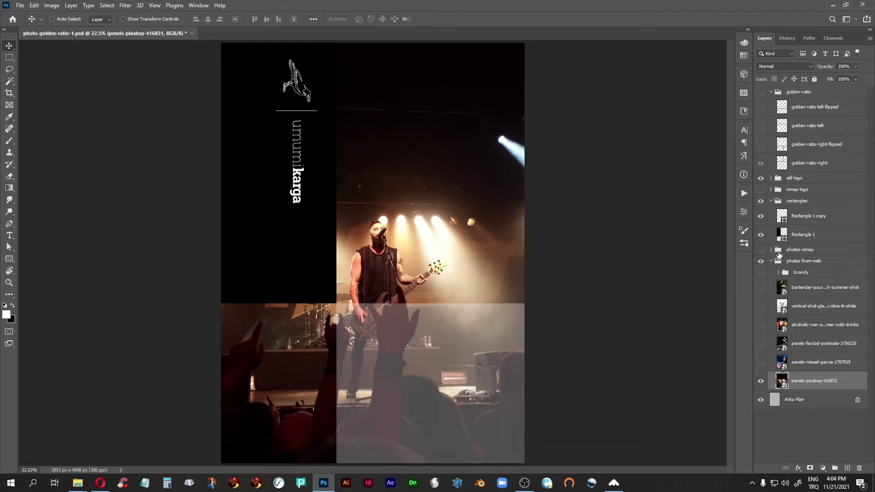
Step: Compare 40% and 30% opacity on the Rectangle 1 layer over the concert photo, and settle on 40%
{"action": "left_click", "coordinate": [783, 235]}
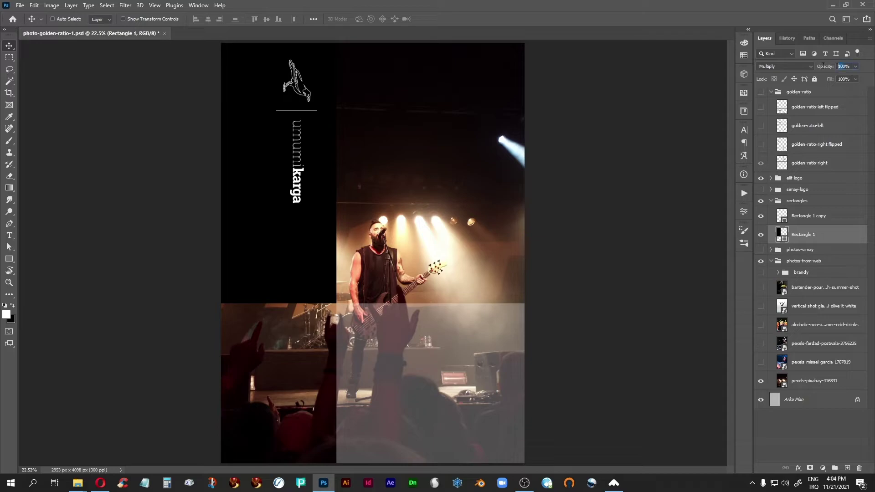
{"action": "type", "text": "40"}
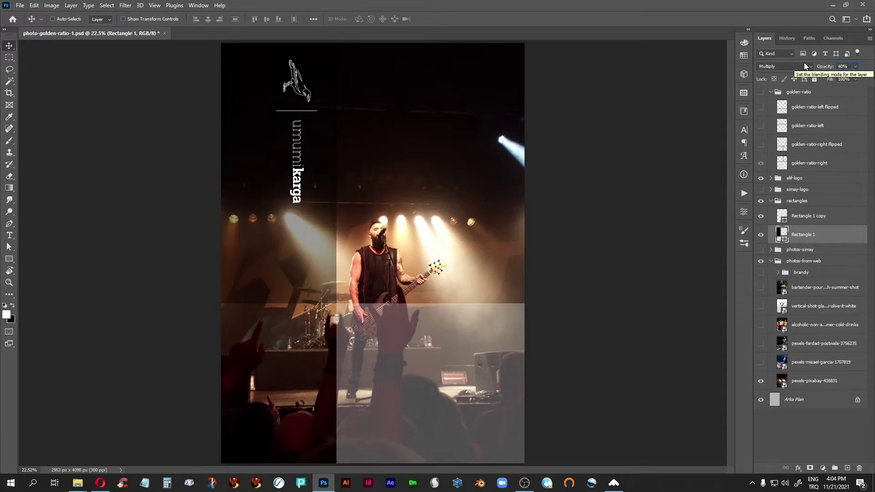
{"action": "left_click", "coordinate": [841, 66]}
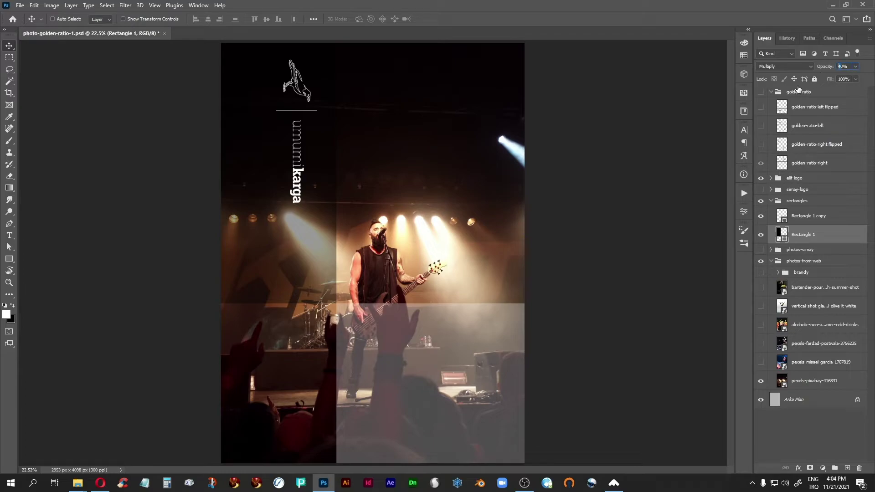
{"action": "key", "text": "3"}
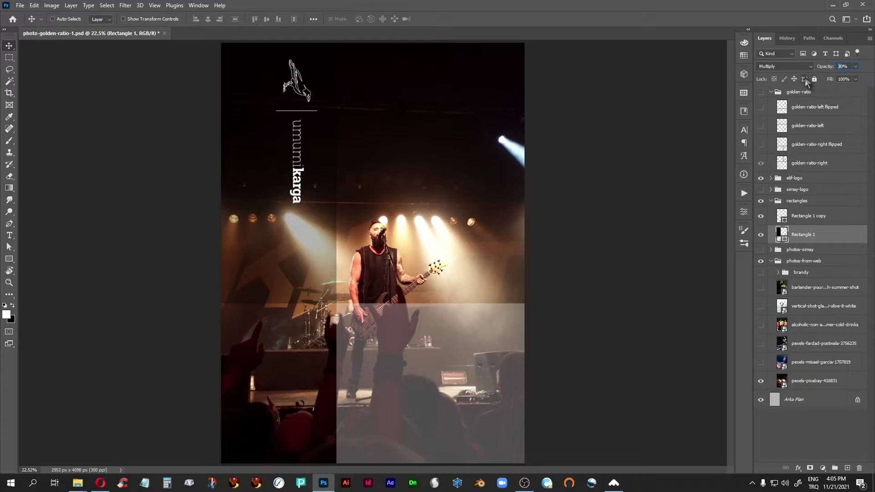
{"action": "key", "text": "4"}
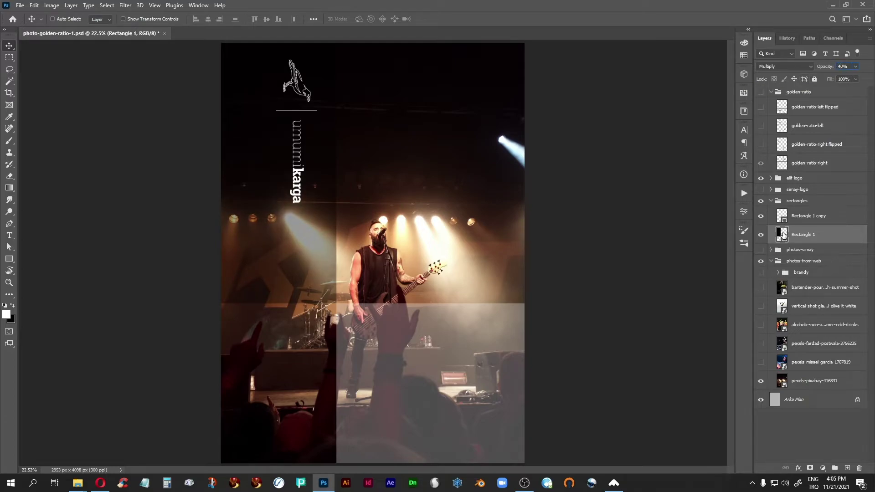
Step: Show the golden-ratio group and compare the golden-ratio-right, golden-ratio-left and golden-ratio-left flipped guides over the concert photo, one at a time
{"action": "key", "text": "Return"}
{"action": "left_click", "coordinate": [761, 93]}
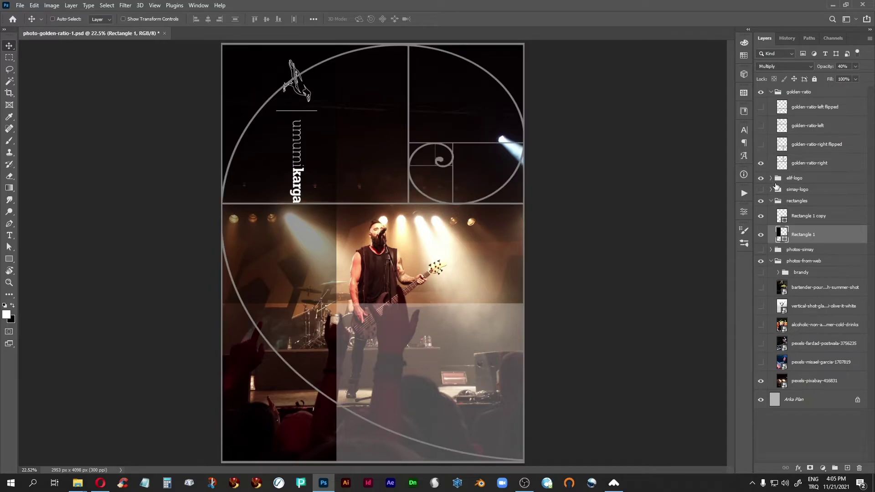
{"action": "left_click", "coordinate": [762, 164]}
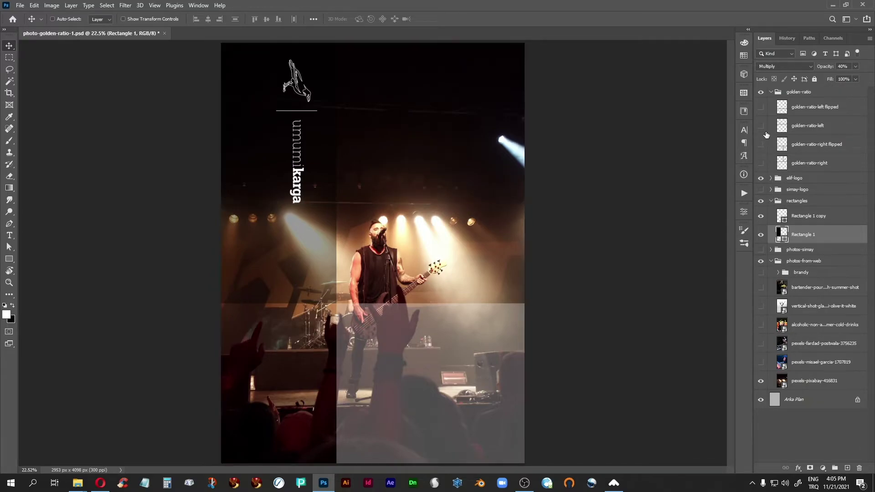
{"action": "left_click", "coordinate": [761, 126]}
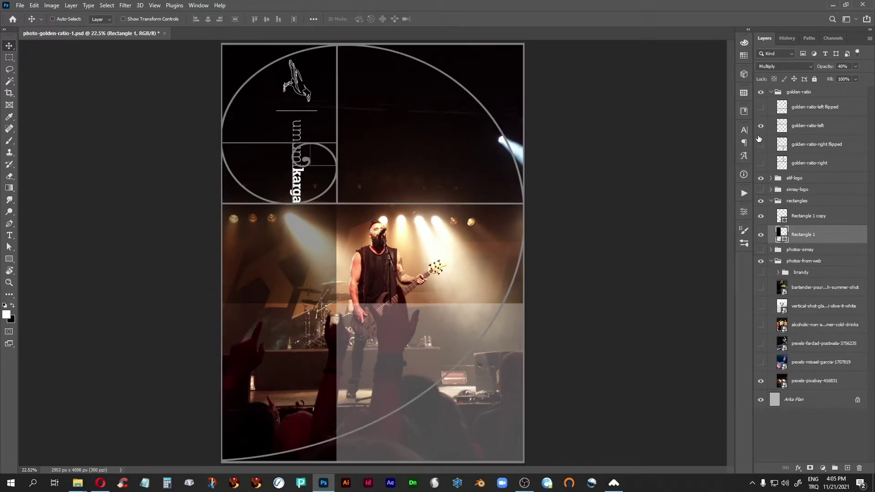
{"action": "left_click", "coordinate": [761, 126]}
{"action": "left_click", "coordinate": [760, 109]}
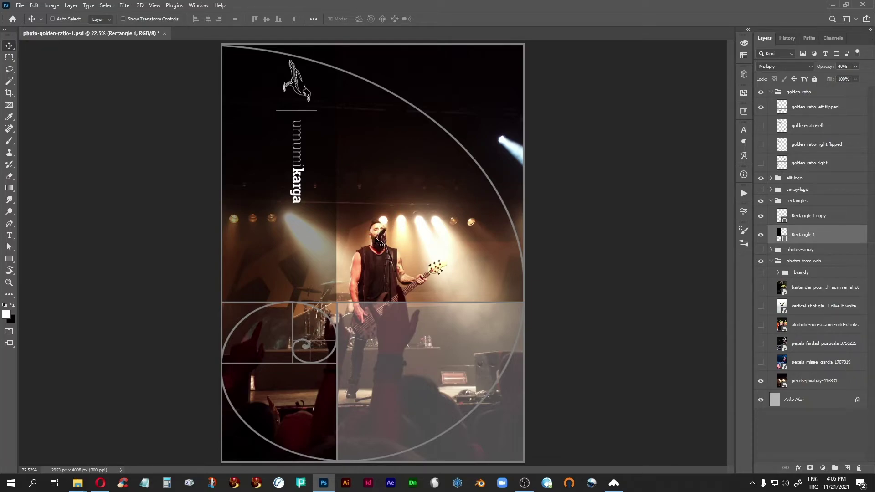
{"action": "left_click", "coordinate": [761, 107]}
Step: Compare the golden-ratio-left, golden-ratio-right flipped and golden-ratio-right guides over the concert photo, leaving only golden-ratio-left shown
{"action": "left_click", "coordinate": [761, 125]}
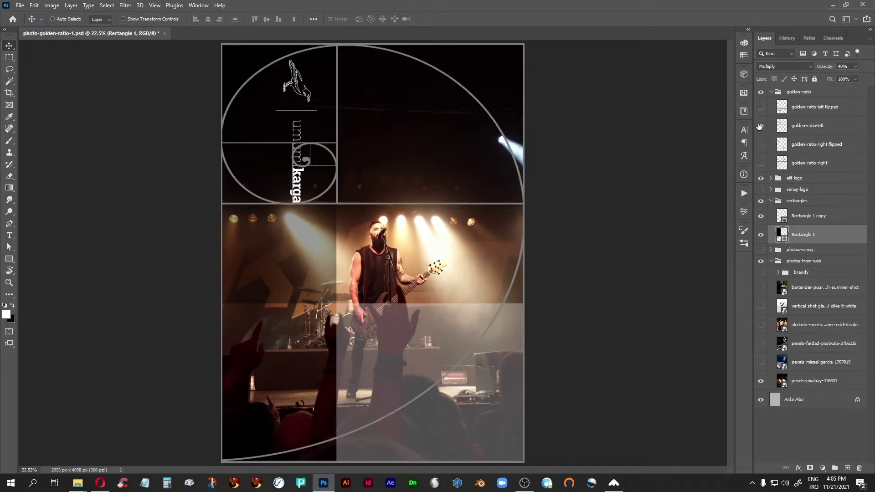
{"action": "left_click", "coordinate": [761, 125]}
{"action": "left_click", "coordinate": [761, 144]}
{"action": "left_click", "coordinate": [761, 144]}
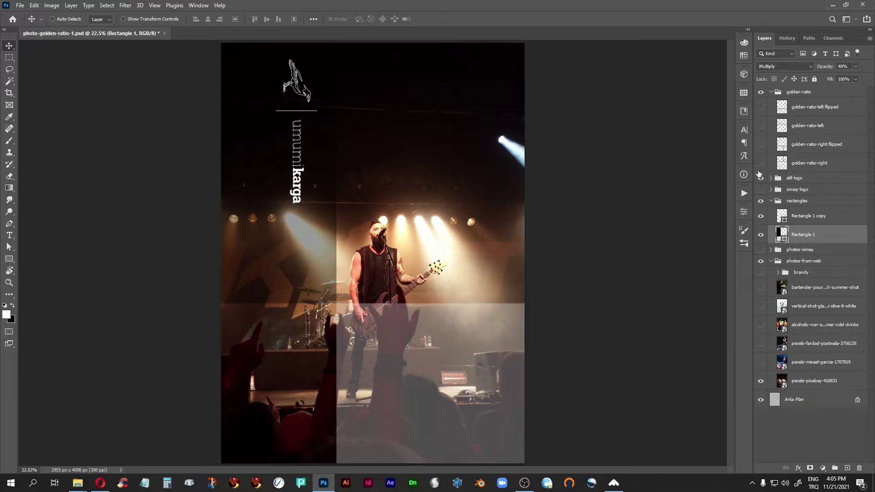
{"action": "left_click", "coordinate": [761, 163]}
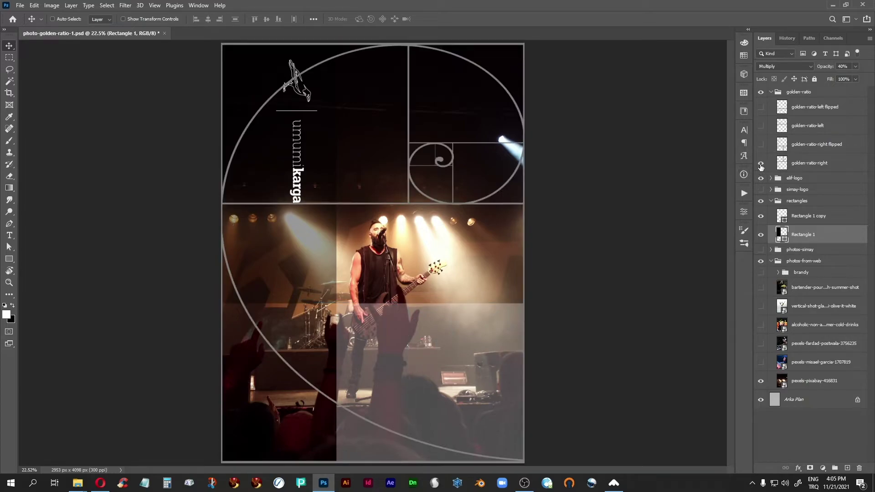
{"action": "left_click", "coordinate": [761, 164]}
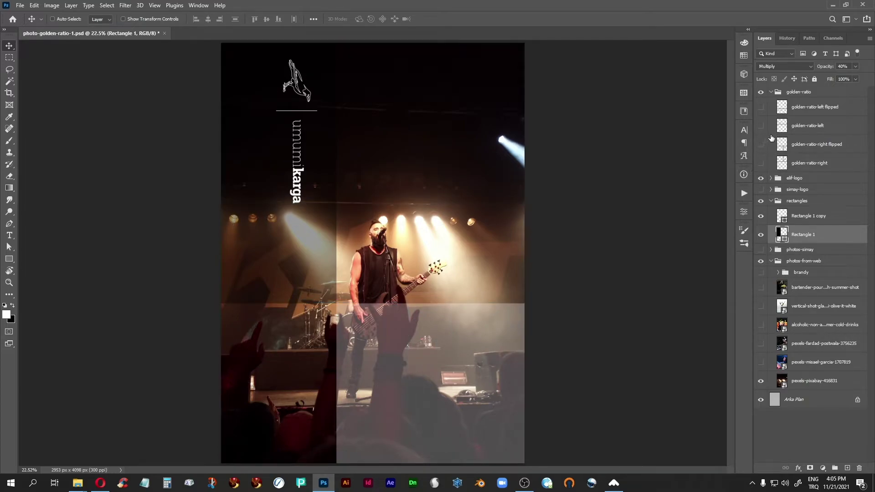
{"action": "left_click", "coordinate": [761, 164]}
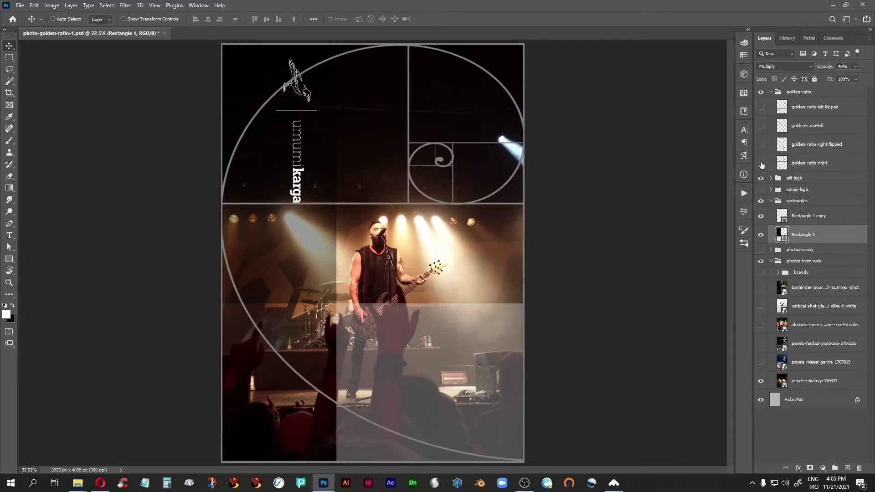
{"action": "left_click", "coordinate": [761, 163]}
{"action": "left_click", "coordinate": [761, 126]}
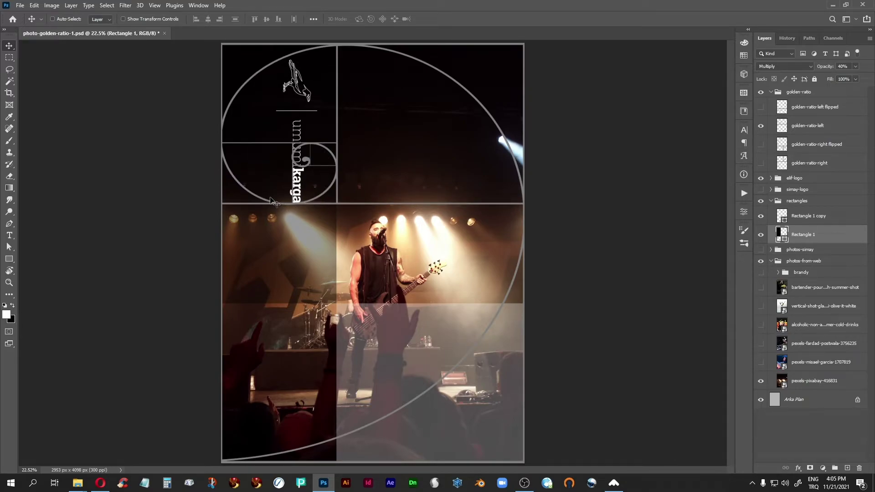
Step: Toggle the golden-ratio group's visibility repeatedly to compare the logo and rectangle layout with and without the golden-ratio-left spiral, leaving it shown
{"action": "left_click", "coordinate": [761, 92]}
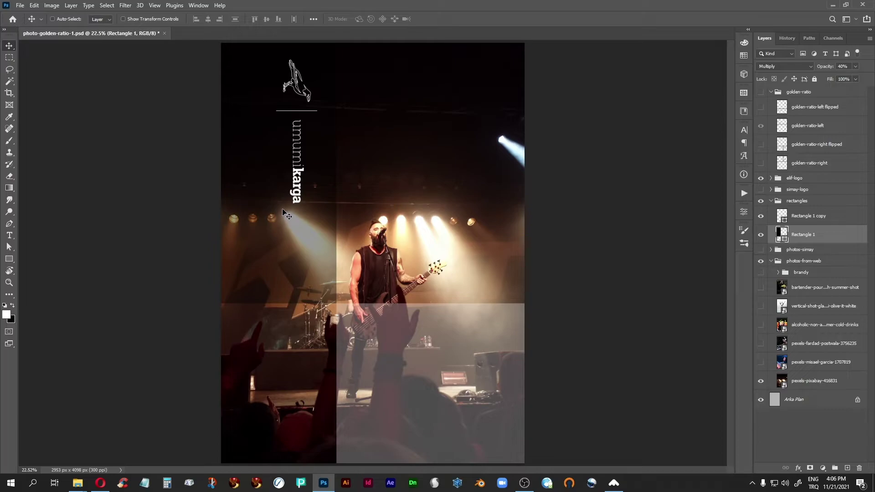
{"action": "left_click", "coordinate": [761, 93]}
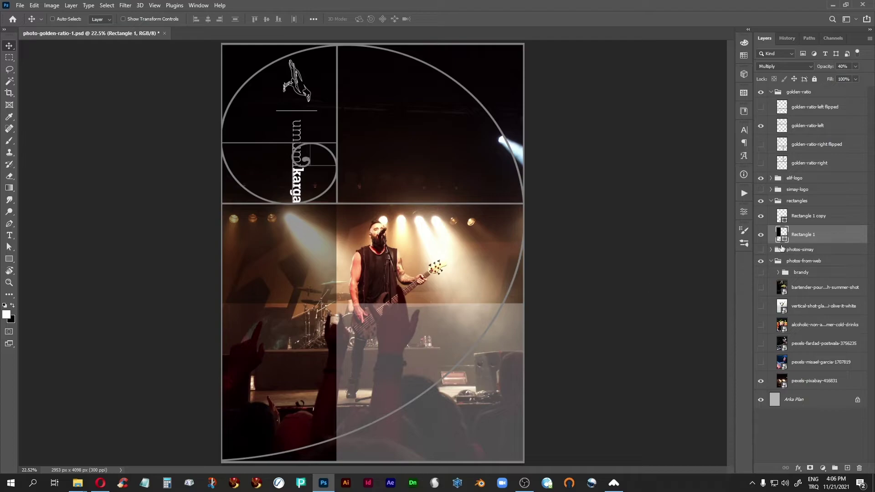
{"action": "left_click", "coordinate": [761, 93]}
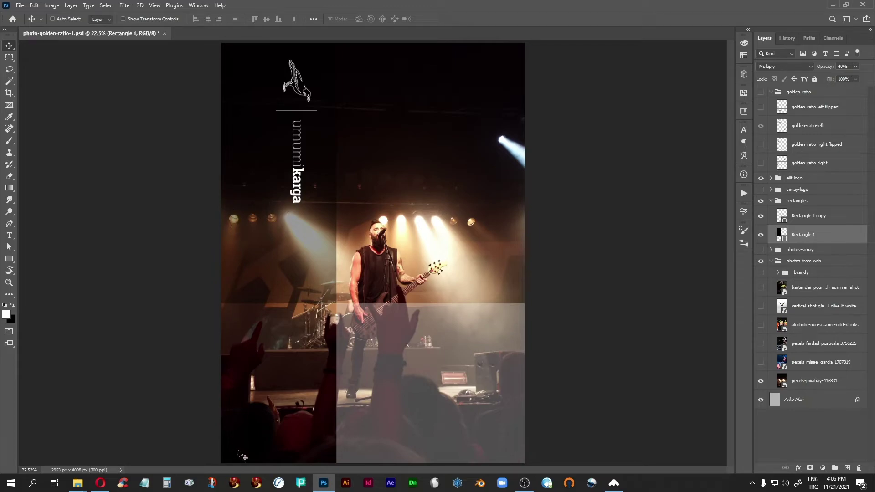
{"action": "left_click", "coordinate": [761, 93]}
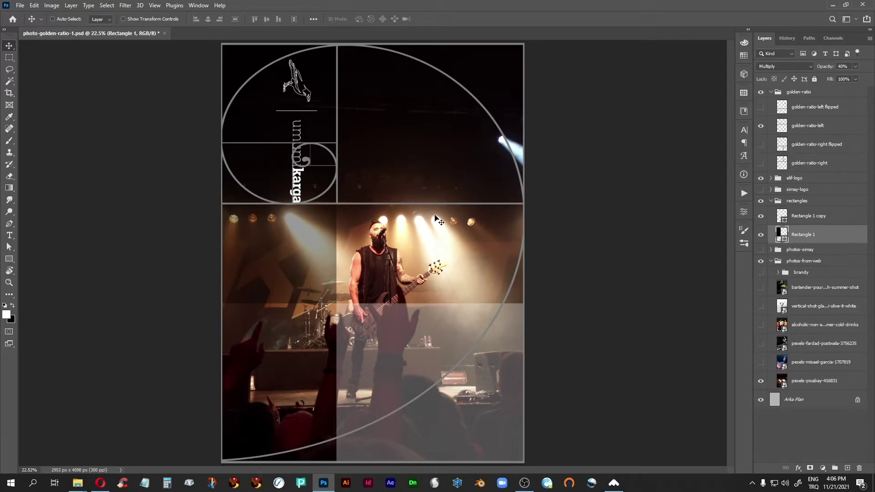
{"action": "left_click", "coordinate": [760, 93]}
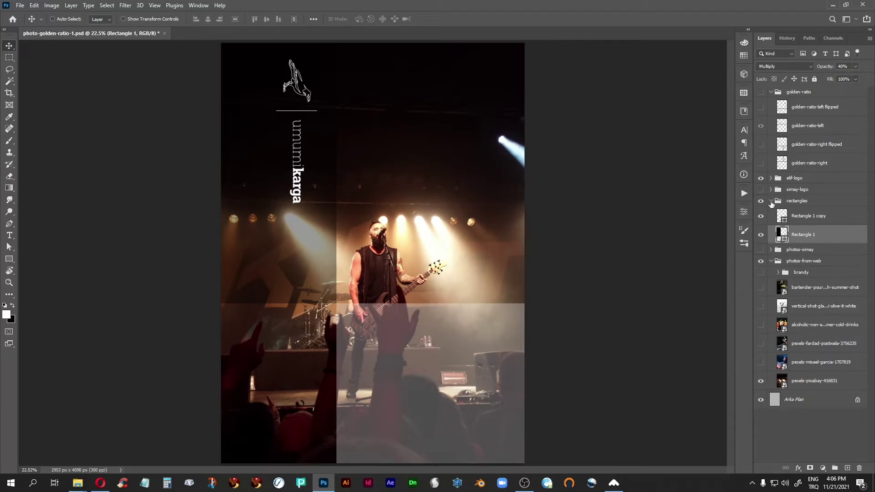
{"action": "left_click", "coordinate": [761, 93]}
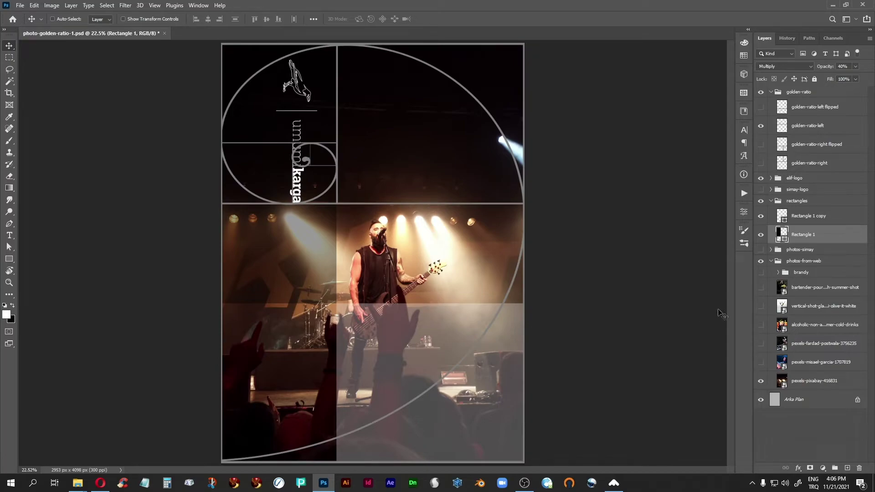
Step: Review the golden-ratio-right flipped, golden-ratio-right and golden-ratio-left flipped guides over the concert photo in turn, leaving all four guides hidden
{"action": "left_click", "coordinate": [761, 127]}
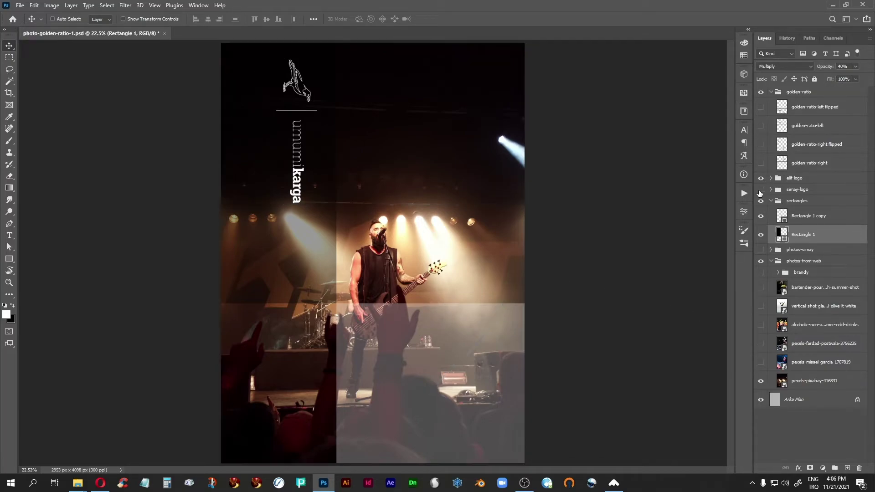
{"action": "left_click", "coordinate": [761, 145]}
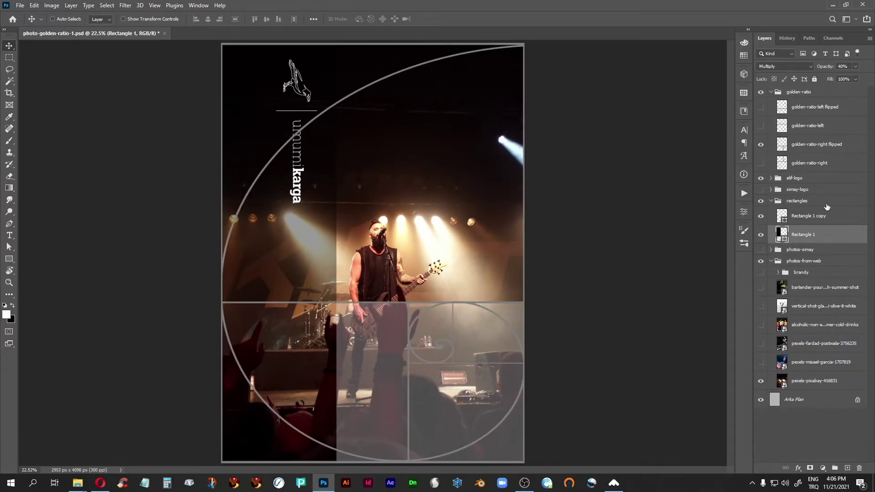
{"action": "left_click", "coordinate": [760, 145]}
{"action": "left_click", "coordinate": [760, 163]}
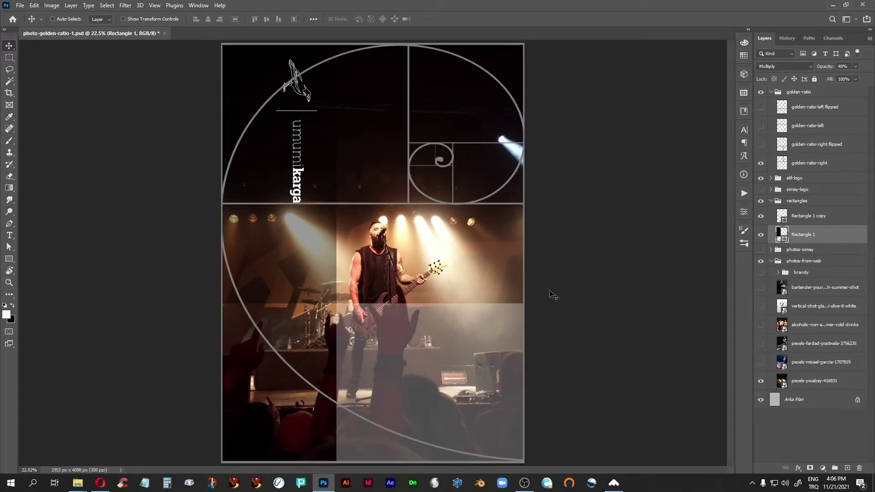
{"action": "left_click", "coordinate": [761, 163]}
{"action": "left_click", "coordinate": [761, 144]}
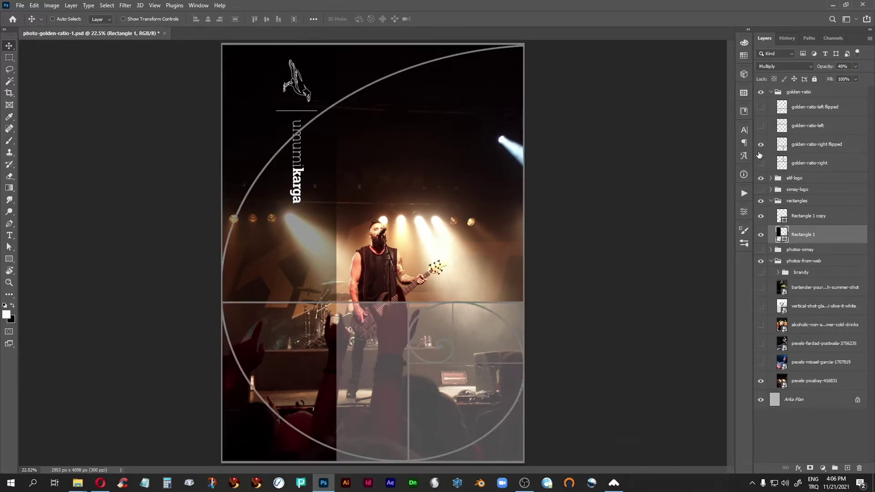
{"action": "left_click", "coordinate": [761, 145]}
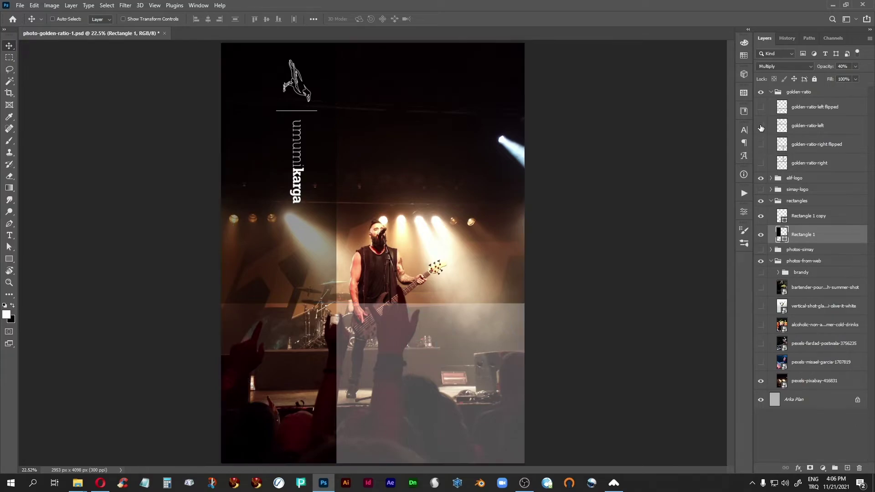
{"action": "left_click", "coordinate": [761, 107]}
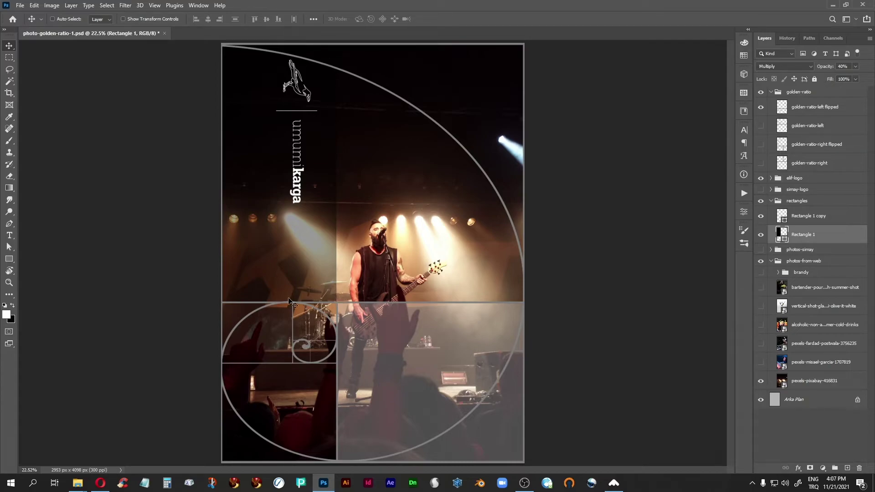
{"action": "left_click", "coordinate": [761, 107]}
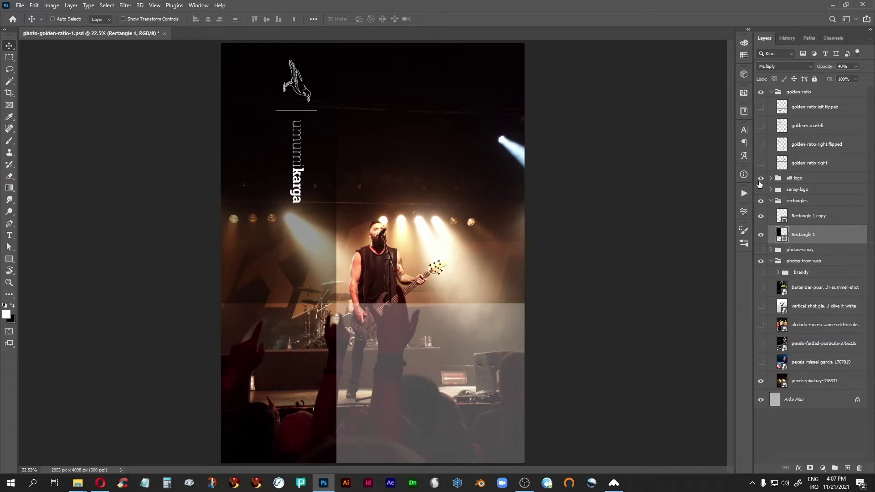
Step: Place the pexels-cottonbro-4722544 photo from the photo-tutorial folder into the poster, above the bartender photo in the photos-from-web group
{"action": "left_click", "coordinate": [805, 263]}
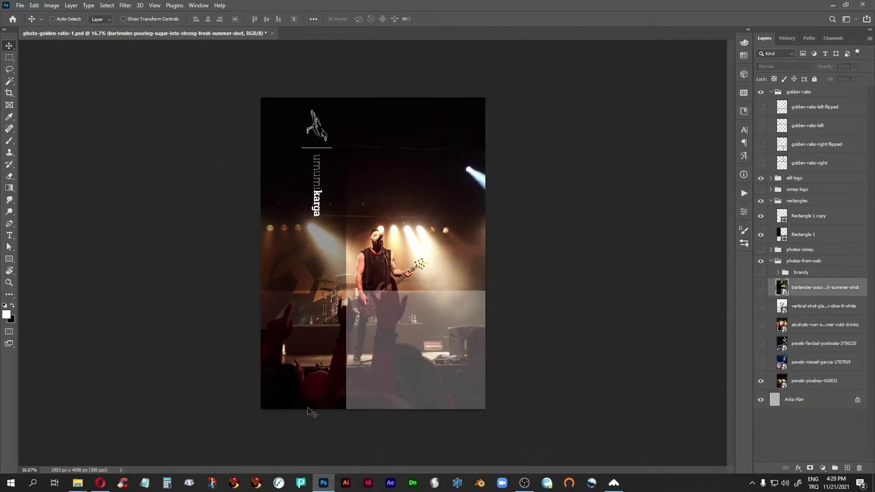
{"action": "mouse_move", "coordinate": [76, 486]}
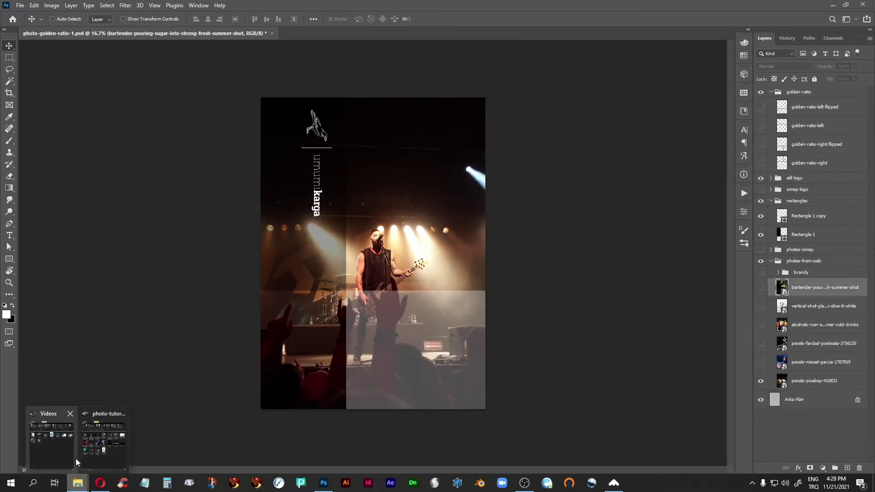
{"action": "left_click", "coordinate": [105, 453]}
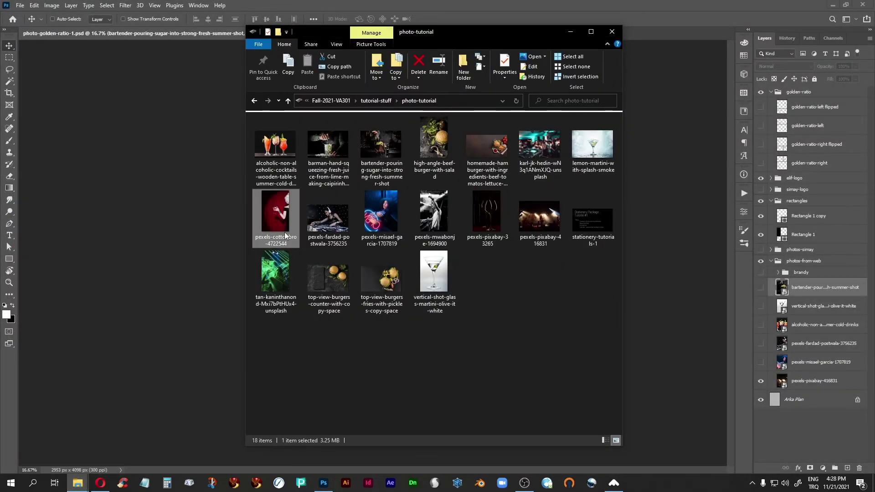
{"action": "left_click_drag", "start_coordinate": [436, 31], "coordinate": [638, 47]}
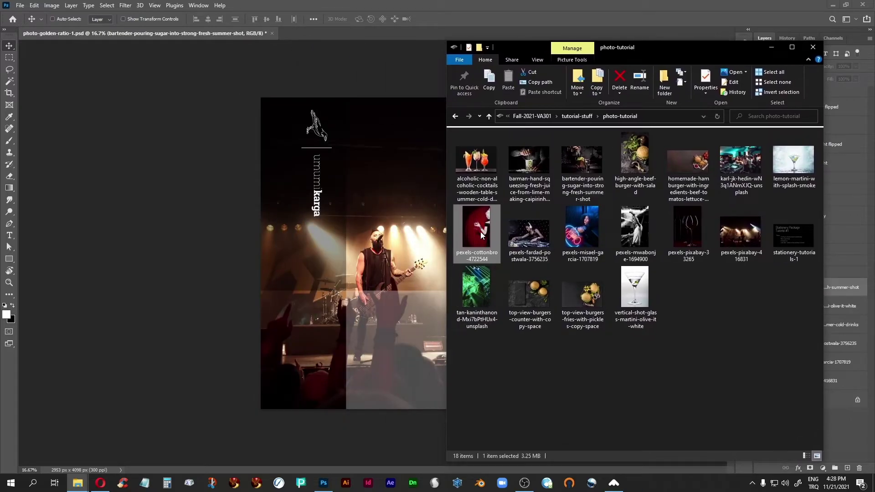
{"action": "left_click", "coordinate": [401, 249]}
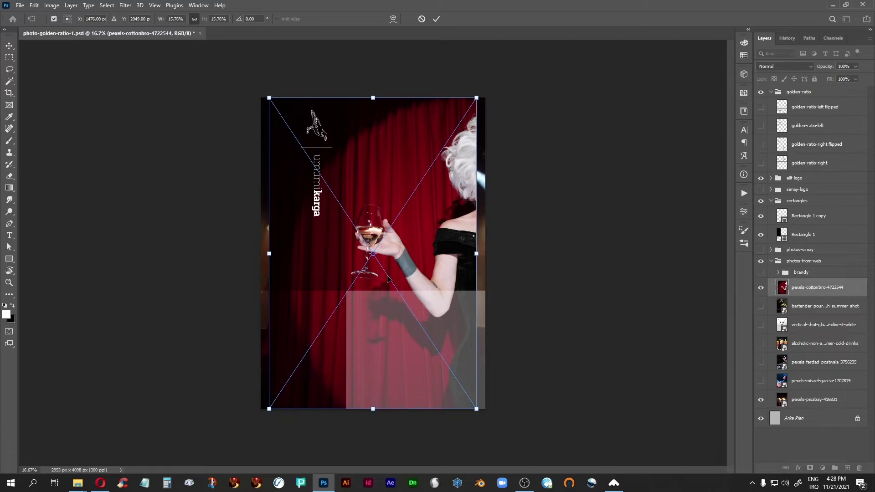
{"action": "key", "text": "Return"}
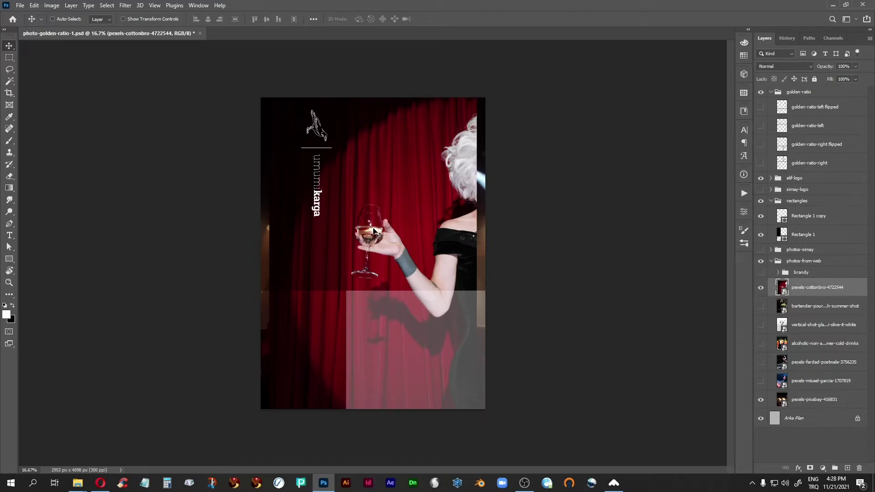
Step: Flip the placed red-curtain wine glass photo horizontally
{"action": "left_click", "coordinate": [34, 5]}
{"action": "mouse_move", "coordinate": [114, 214]}
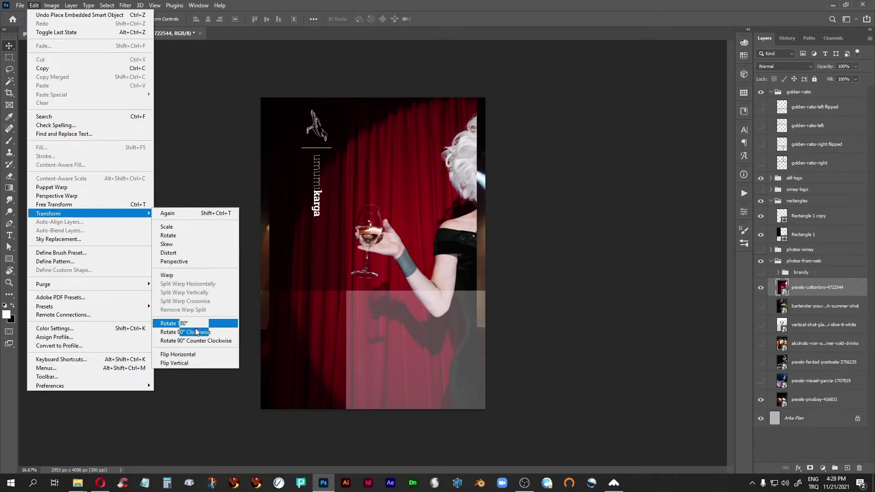
{"action": "left_click", "coordinate": [189, 356]}
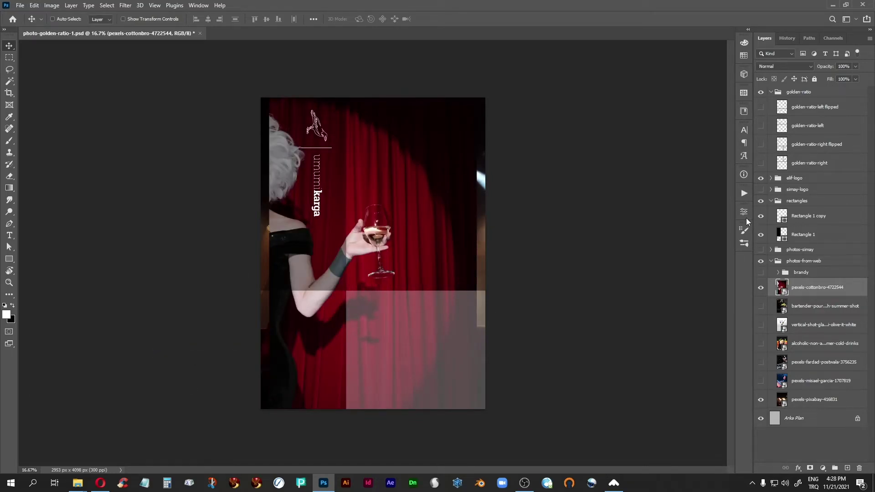
Step: Show golden-ratio-right, enlarge the wine glass photo with Free Transform to fill the poster, and position the glass at the spiral's centre
{"action": "left_click", "coordinate": [760, 163]}
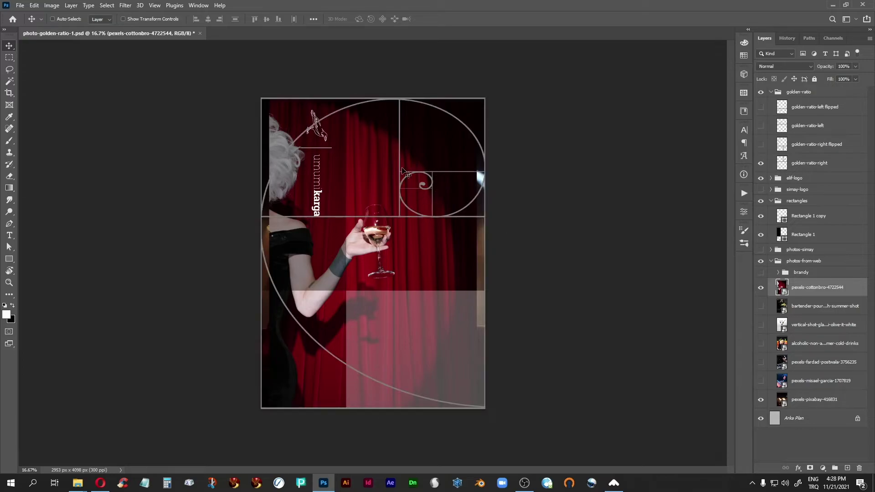
{"action": "key", "text": "ctrl"}
{"action": "key", "text": "ctrl+t"}
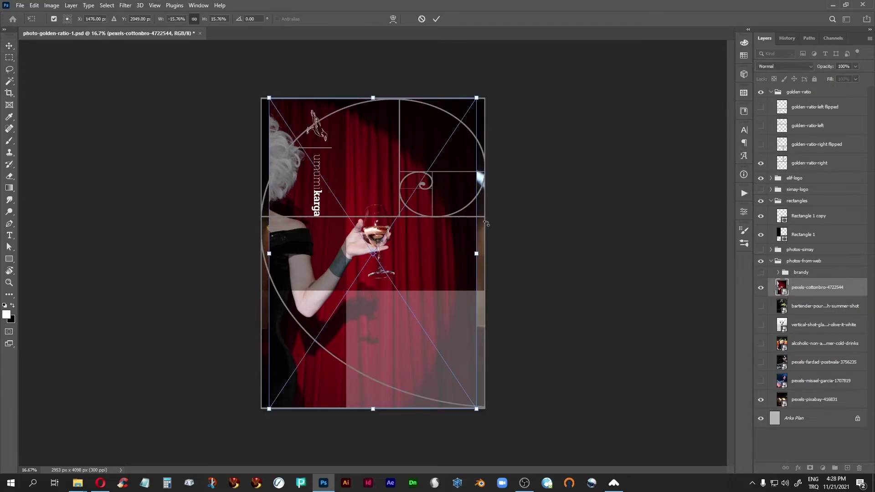
{"action": "left_click_drag", "start_coordinate": [476, 100], "coordinate": [548, 79]}
{"action": "left_click_drag", "start_coordinate": [365, 308], "coordinate": [400, 287]}
{"action": "left_click_drag", "start_coordinate": [272, 233], "coordinate": [235, 231]}
{"action": "left_click_drag", "start_coordinate": [375, 327], "coordinate": [398, 329]}
{"action": "key", "text": "Return"}
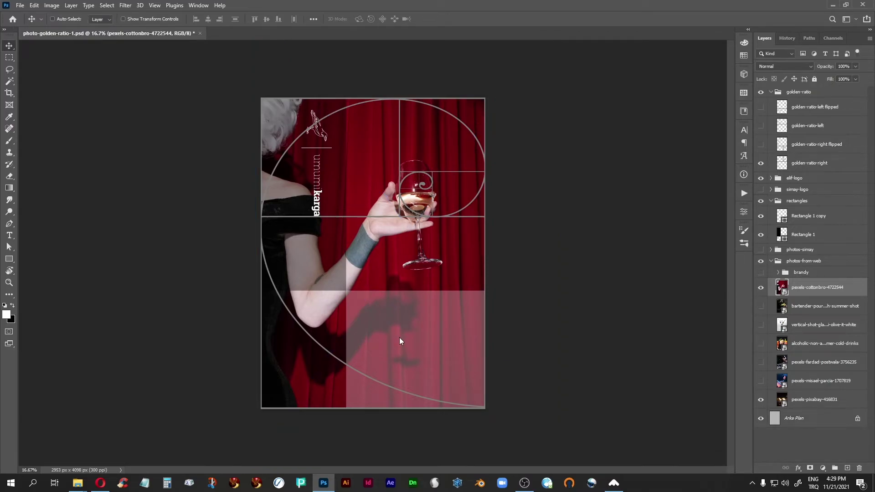
Step: Revert the document's history to the state right after the red-curtain wine glass photo was placed, before it was flipped
{"action": "left_click", "coordinate": [788, 38]}
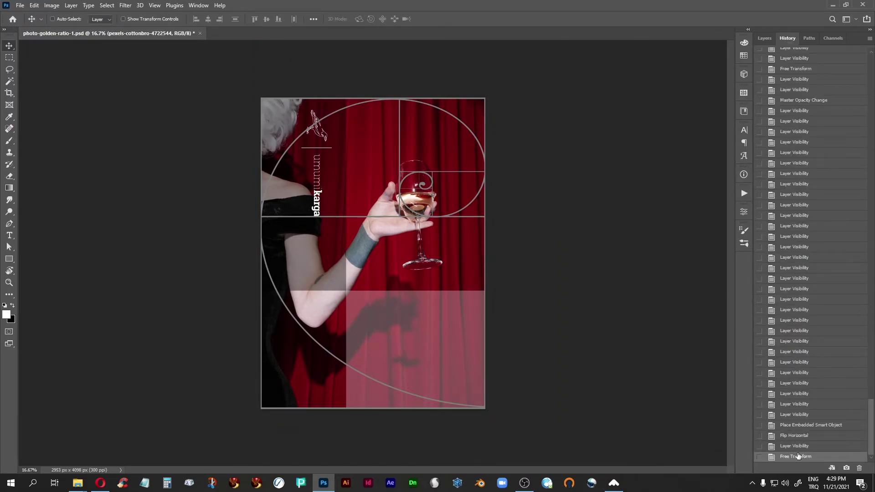
{"action": "left_click", "coordinate": [762, 38]}
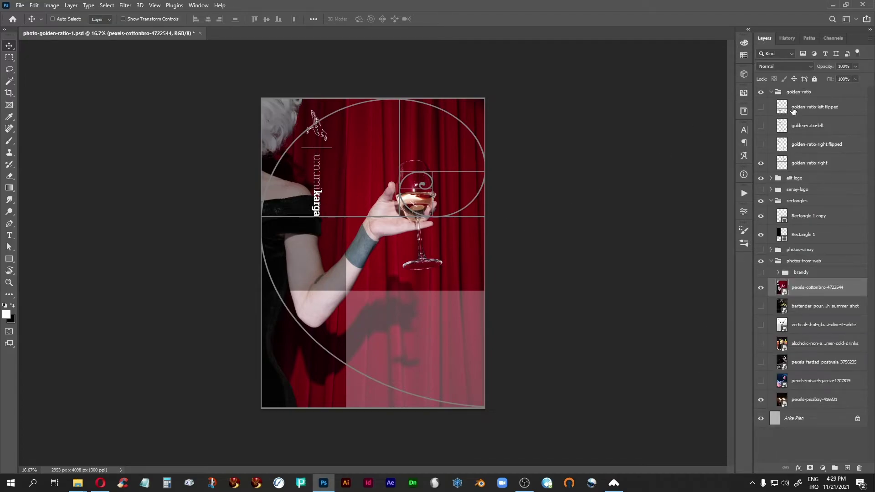
{"action": "left_click", "coordinate": [761, 92]}
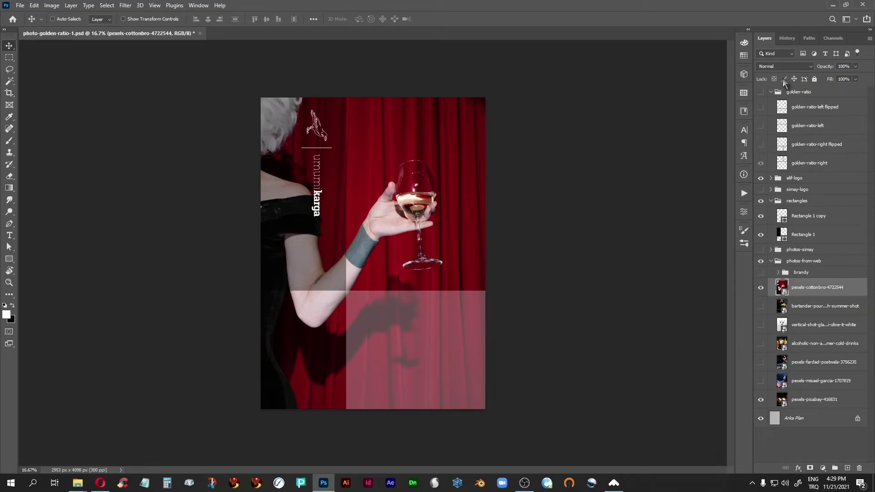
{"action": "left_click", "coordinate": [789, 38]}
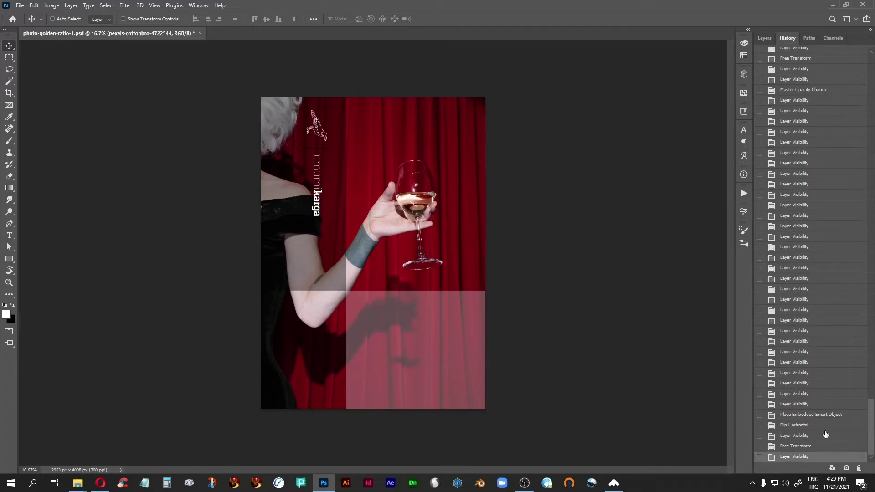
{"action": "left_click", "coordinate": [797, 416]}
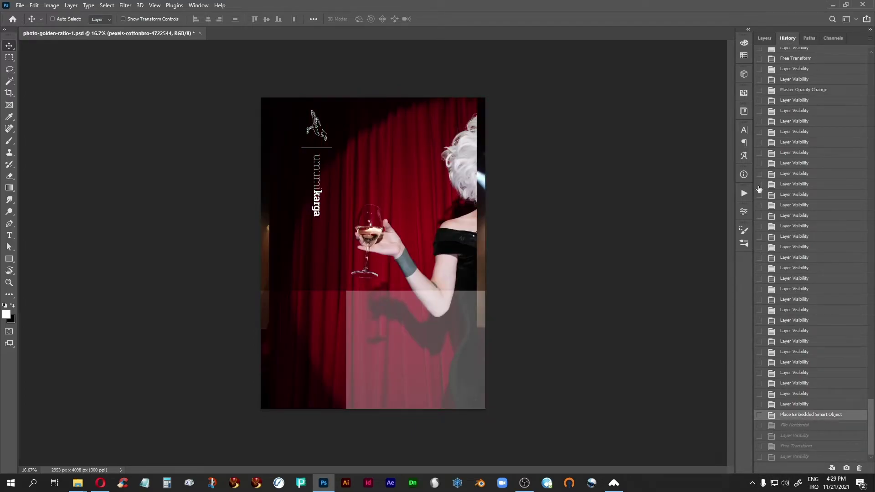
{"action": "left_click", "coordinate": [764, 38]}
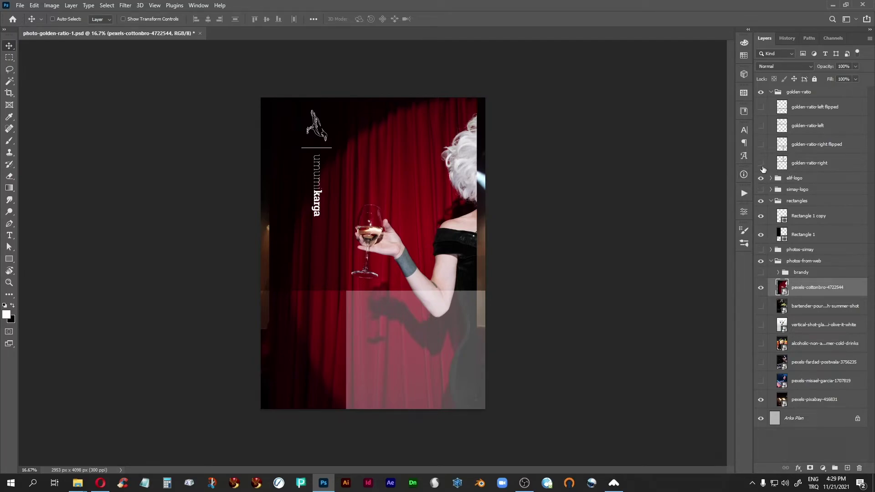
Step: Show the golden-ratio-left guide and hide the rectangles and elif-logo groups
{"action": "left_click", "coordinate": [761, 127]}
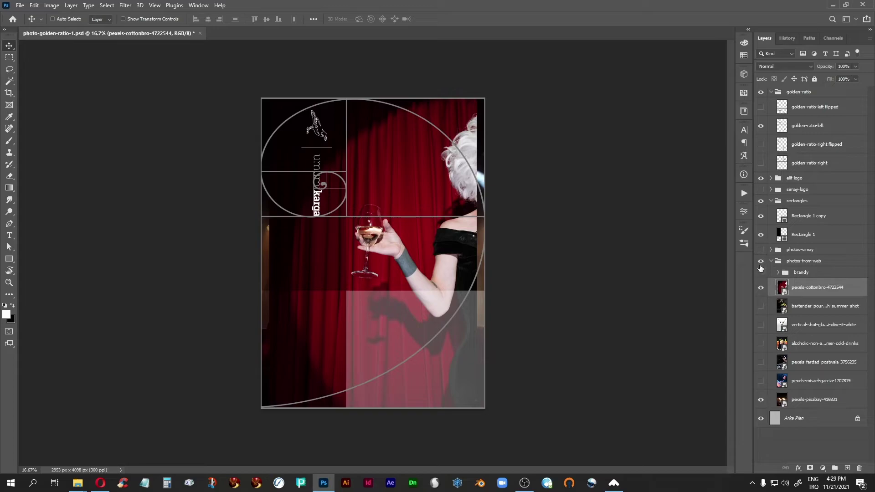
{"action": "left_click", "coordinate": [761, 201]}
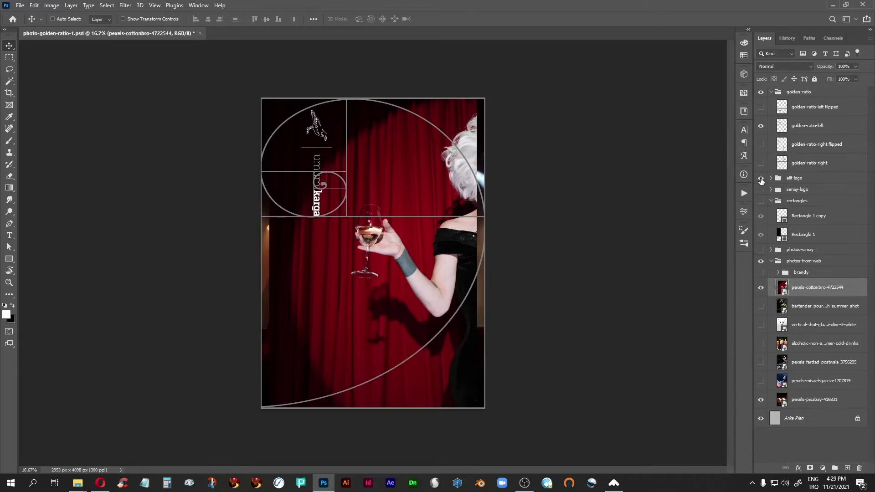
{"action": "left_click", "coordinate": [761, 180]}
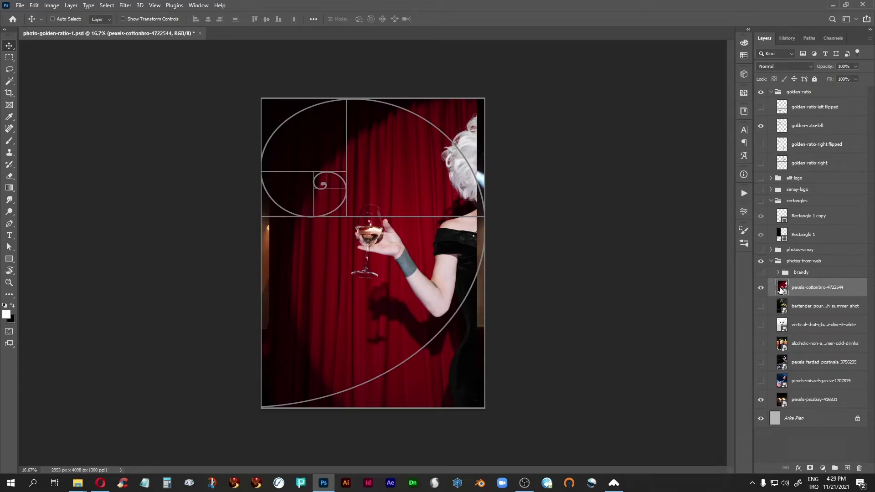
Step: Free-transform the wine glass photo with its reference point moved onto the glass, shifting it slightly and scaling it to about 21.89%
{"action": "key", "text": "ctrl+t"}
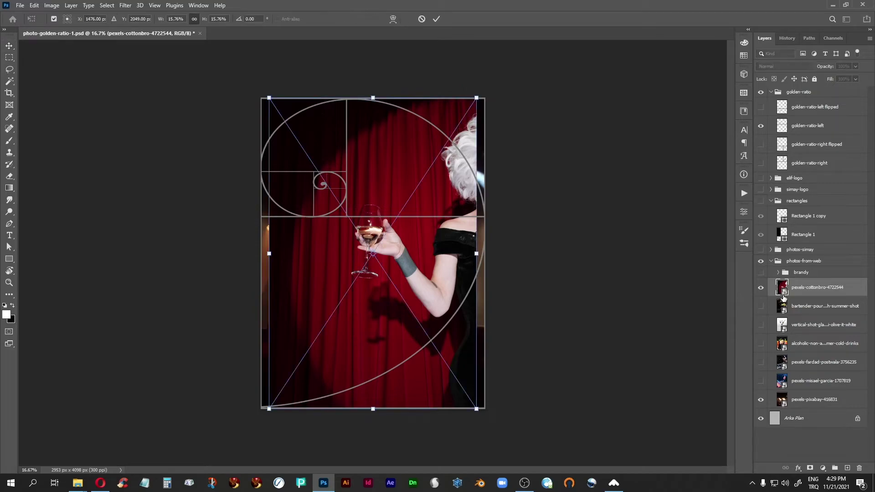
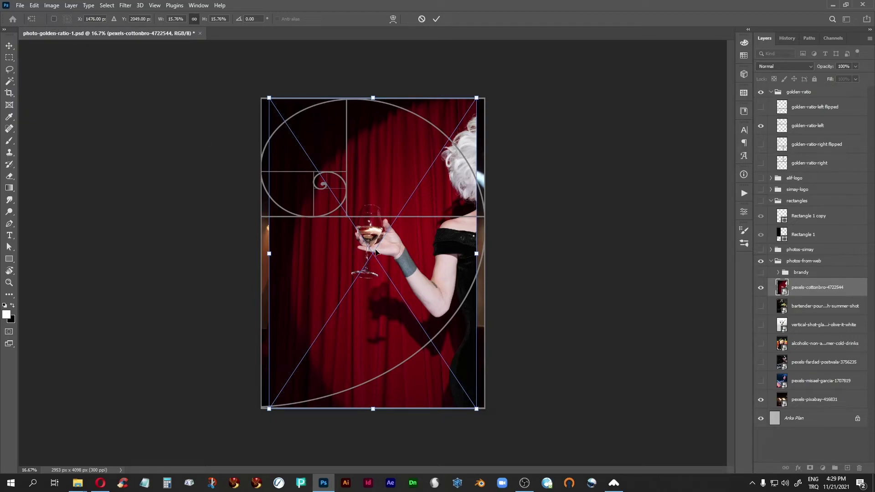
{"action": "scroll", "coordinate": [349, 250], "scroll_direction": "up", "scroll_amount": 3}
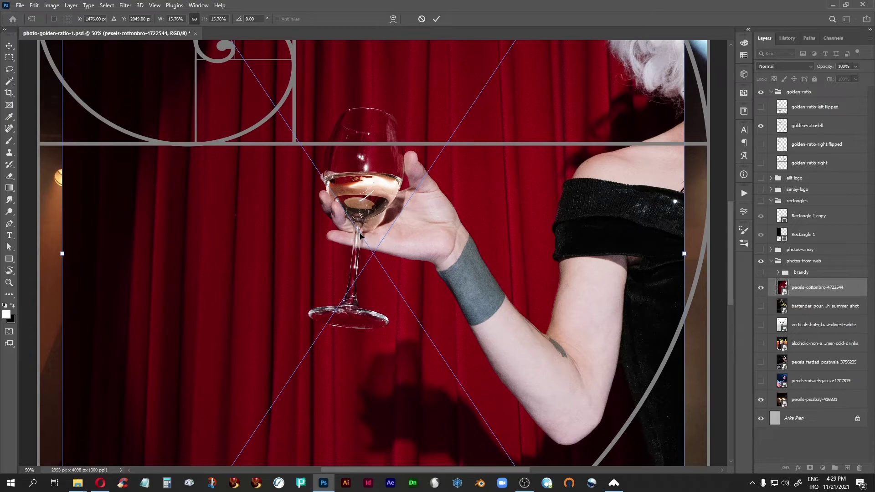
{"action": "left_click", "coordinate": [53, 19]}
{"action": "left_click_drag", "start_coordinate": [374, 254], "coordinate": [366, 183]}
{"action": "key", "text": "ctrl+minus"}
{"action": "key", "text": "ctrl+minus"}
{"action": "key", "text": "ctrl+minus"}
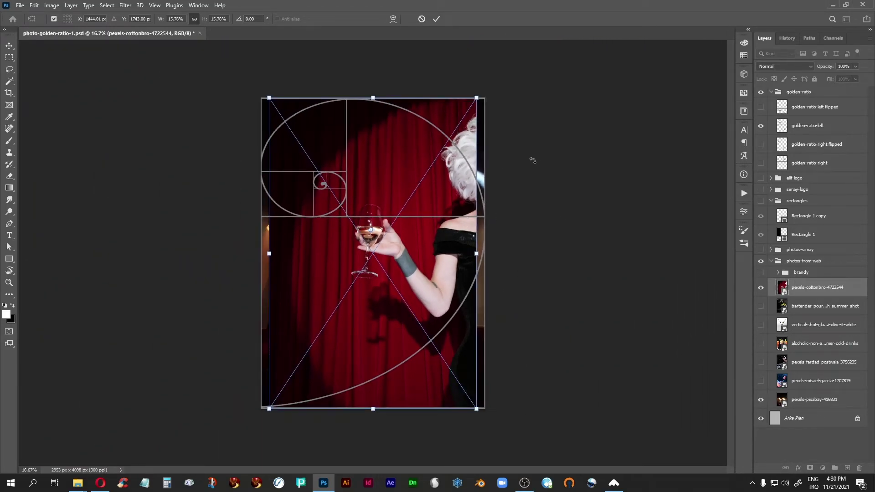
{"action": "mouse_move", "coordinate": [385, 348]}
{"action": "left_mouse_down"}
{"action": "mouse_move", "coordinate": [370, 333]}
{"action": "mouse_move", "coordinate": [388, 346]}
{"action": "left_mouse_up"}
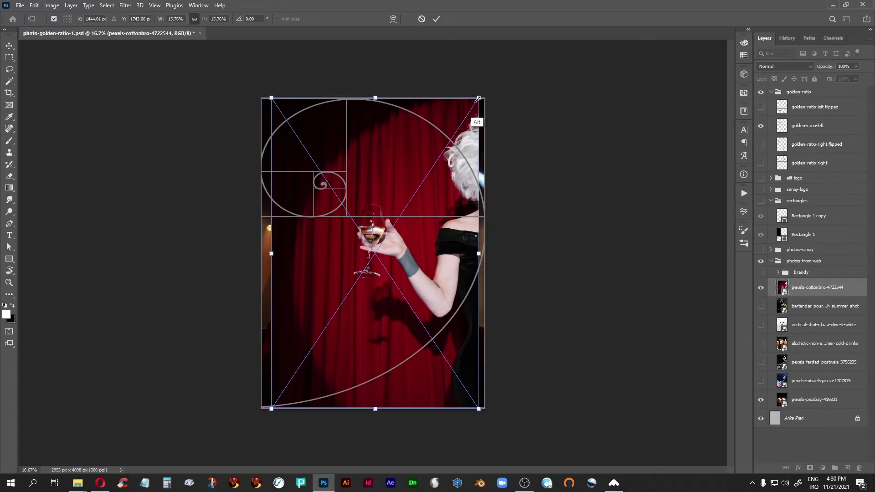
{"action": "left_click_drag", "start_coordinate": [478, 98], "coordinate": [552, 76]}
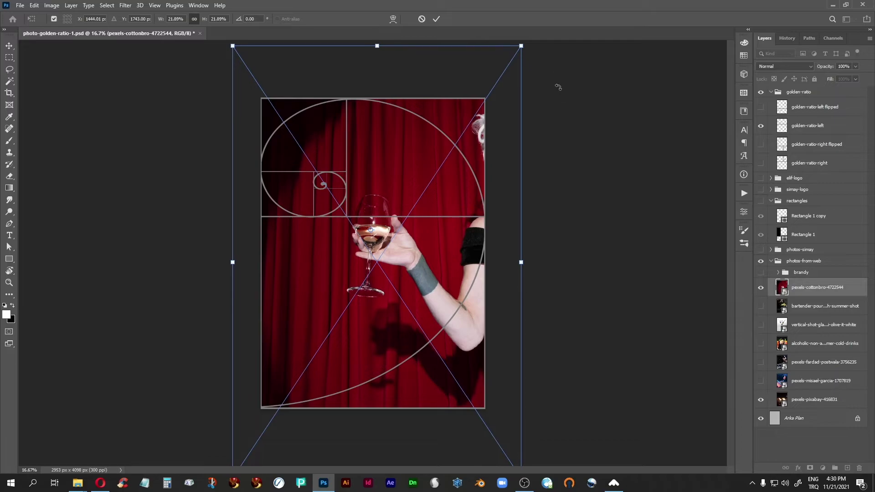
{"action": "key", "text": "Return"}
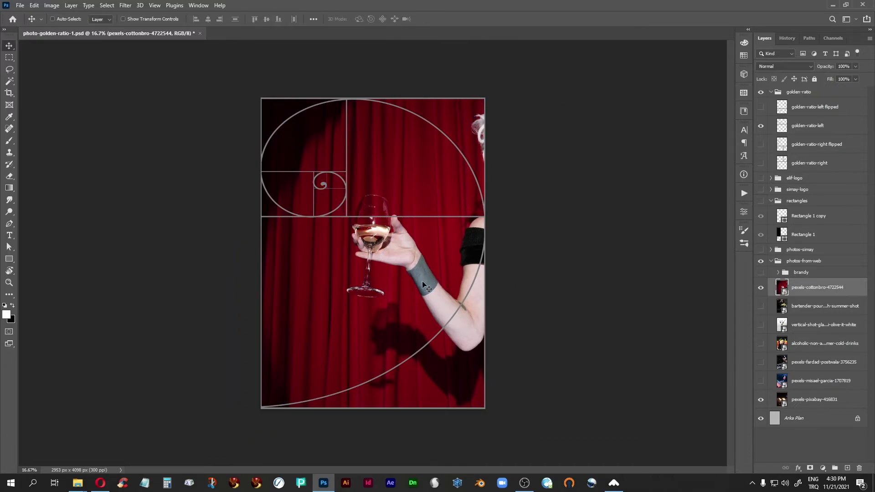
Step: Move the wine glass photo so the glass sits at the spiral's centre, enlarging it slightly to cover the poster's right edge
{"action": "left_click_drag", "start_coordinate": [420, 272], "coordinate": [376, 237]}
{"action": "key", "text": "ctrl+t"}
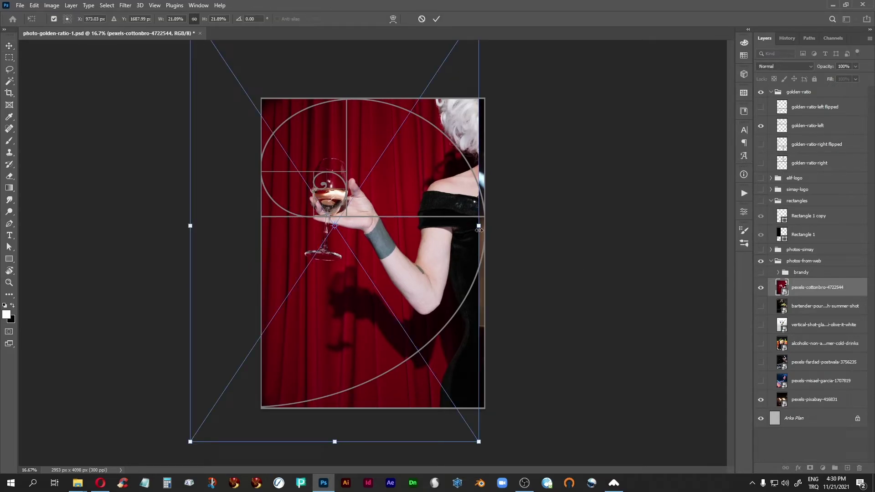
{"action": "left_click_drag", "start_coordinate": [479, 226], "coordinate": [503, 226]}
{"action": "left_click_drag", "start_coordinate": [364, 316], "coordinate": [351, 315]}
{"action": "key", "text": "Return"}
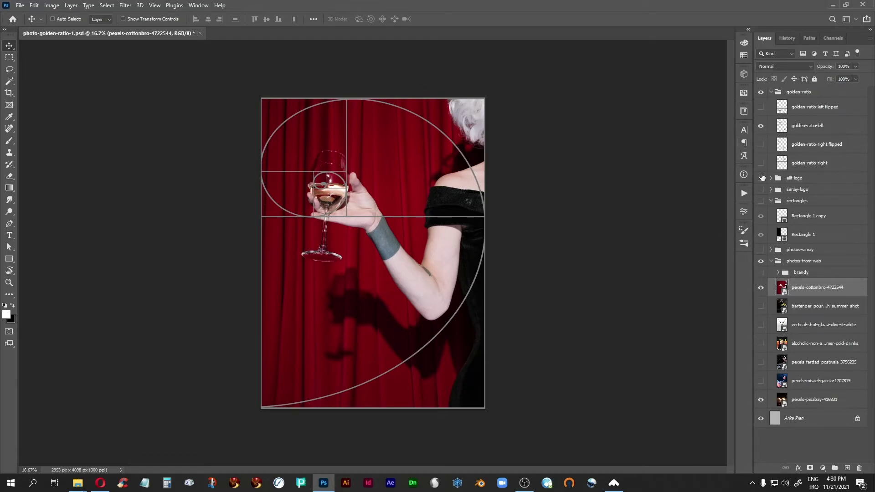
Step: Hide the golden-ratio-left guide and show the rectangles and elif-logo groups over the photo
{"action": "left_click", "coordinate": [761, 127]}
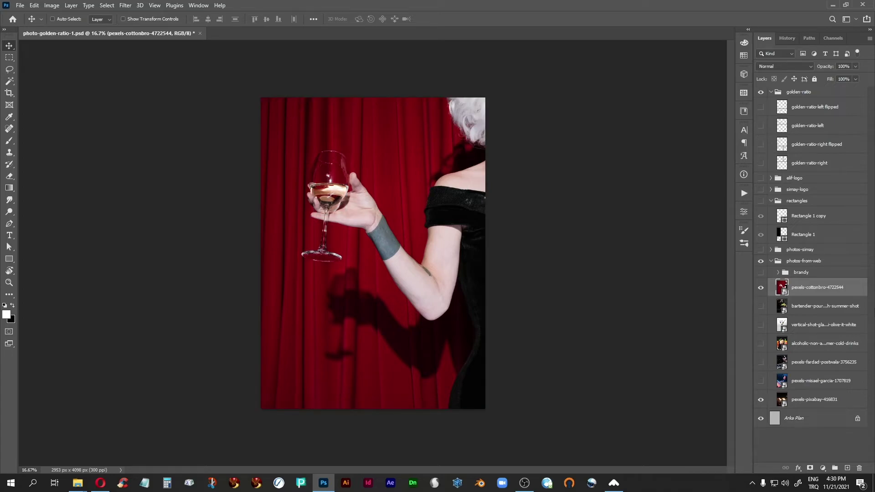
{"action": "left_click", "coordinate": [761, 201]}
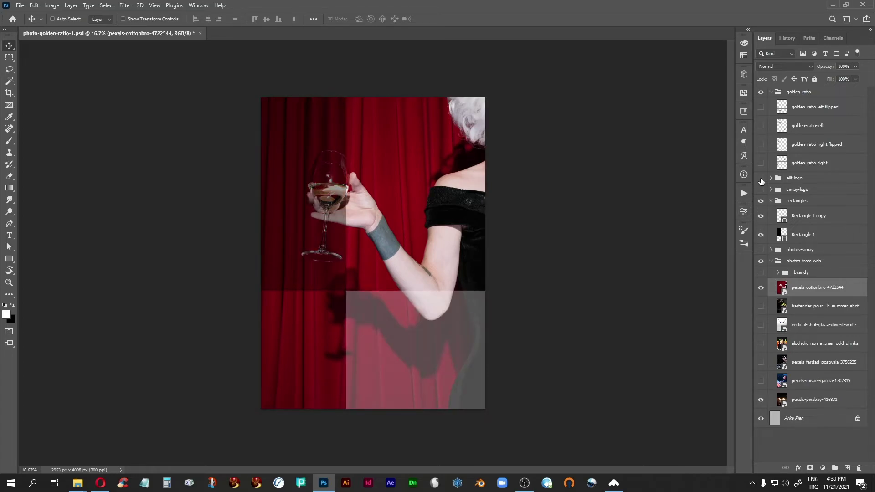
{"action": "left_click", "coordinate": [760, 179]}
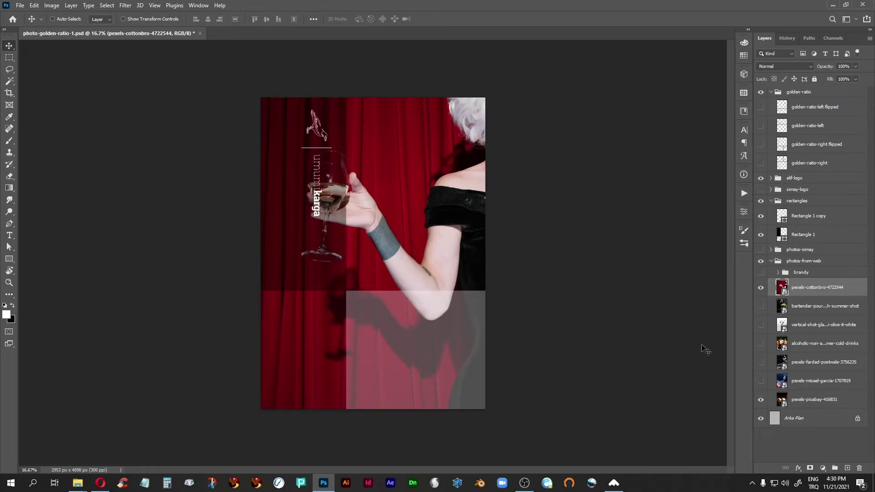
Step: Rotate the elif-logo and rectangles groups together by 180°
{"action": "left_click", "coordinate": [820, 204]}
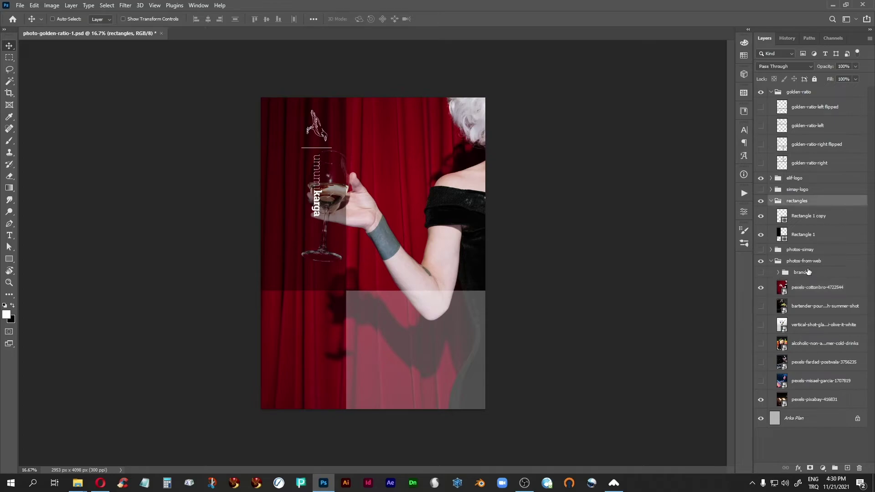
{"action": "left_click", "coordinate": [828, 181], "text": "ctrl"}
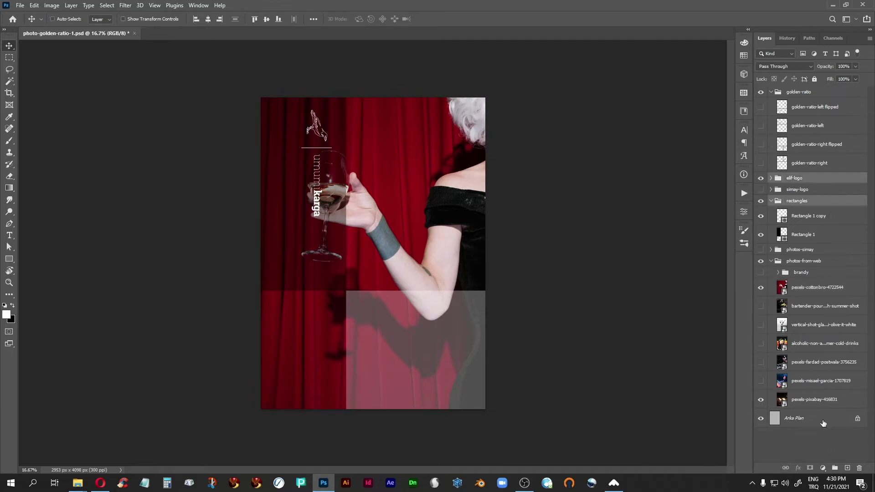
{"action": "left_click", "coordinate": [36, 6]}
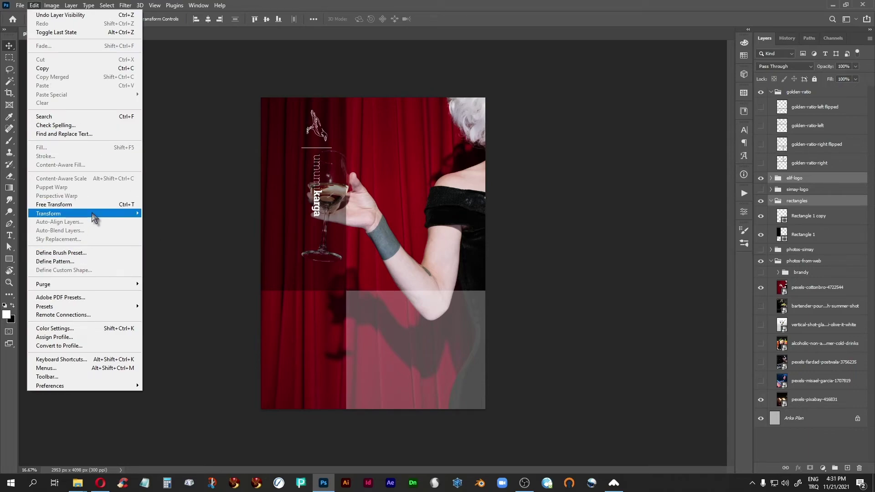
{"action": "mouse_move", "coordinate": [123, 214]}
{"action": "left_click", "coordinate": [184, 324]}
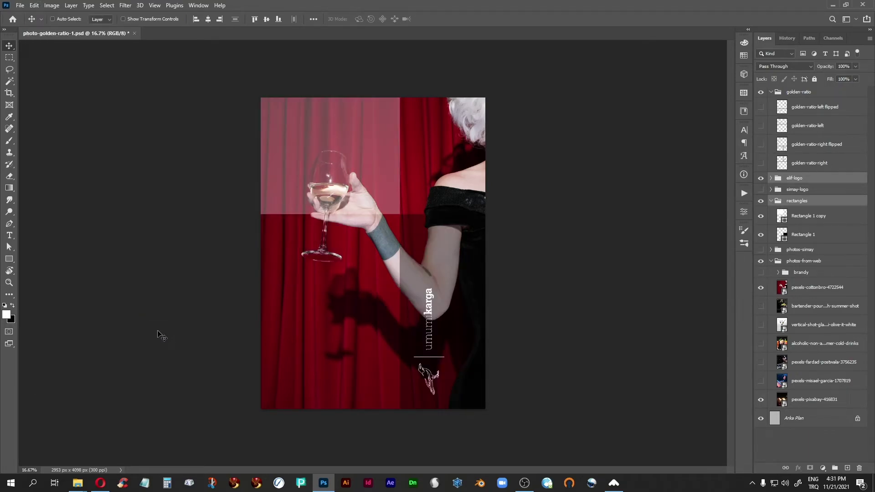
Step: Show golden-ratio-right and nudge the rotated logo and rectangles down to line up the white rectangle with the guide's horizontal line
{"action": "left_click", "coordinate": [761, 164]}
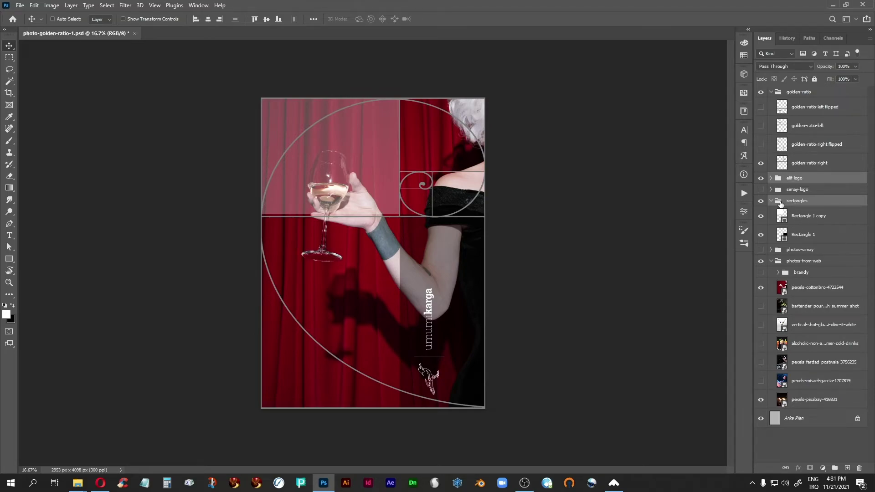
{"action": "key", "text": "shift+Down"}
{"action": "key", "text": "shift+Down"}
{"action": "key", "text": "shift+Down"}
{"action": "key", "text": "shift+Down"}
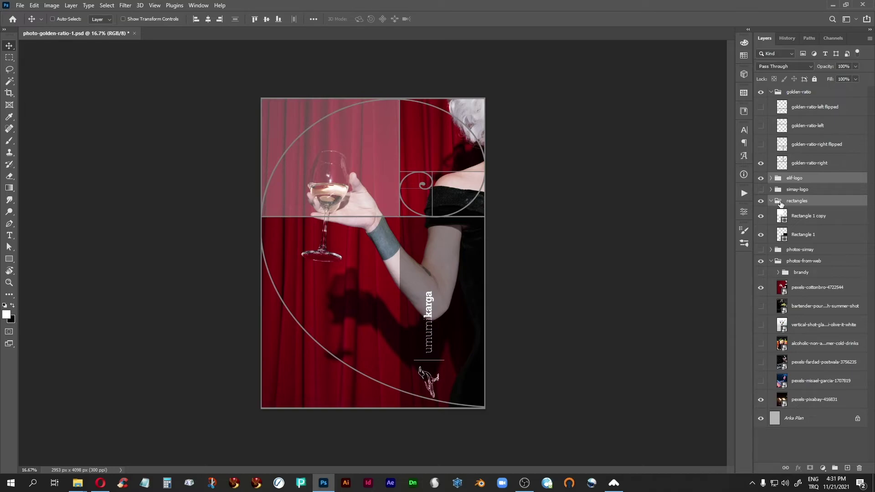
{"action": "key", "text": "shift+Down"}
Step: Replace golden-ratio-right with golden-ratio-right flipped, and nudge the elif-logo group slightly up and right to fit below the guide's horizontal line
{"action": "left_click", "coordinate": [763, 163]}
{"action": "left_click", "coordinate": [761, 145]}
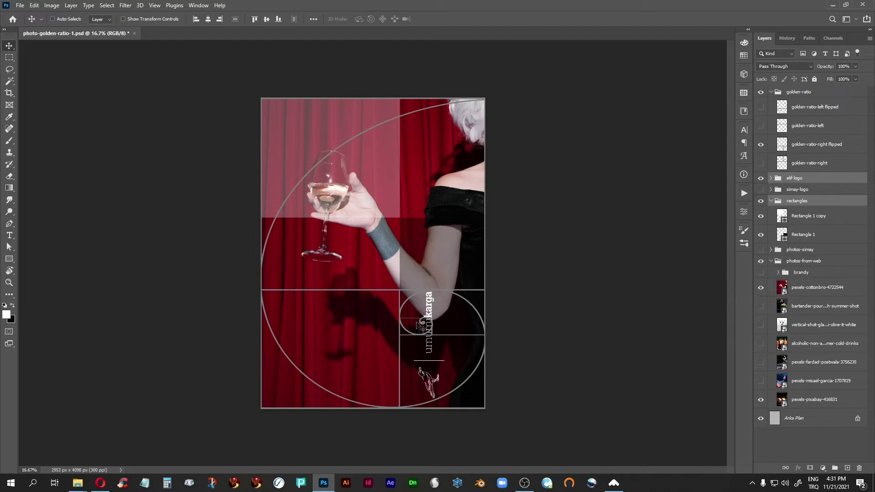
{"action": "scroll", "coordinate": [420, 326], "scroll_direction": "up", "scroll_amount": 3}
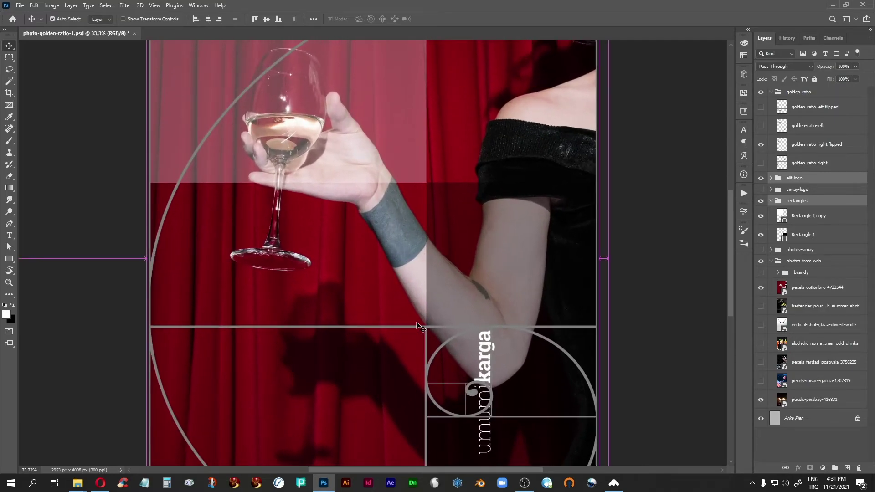
{"action": "left_click_drag", "start_coordinate": [402, 412], "coordinate": [324, 239]}
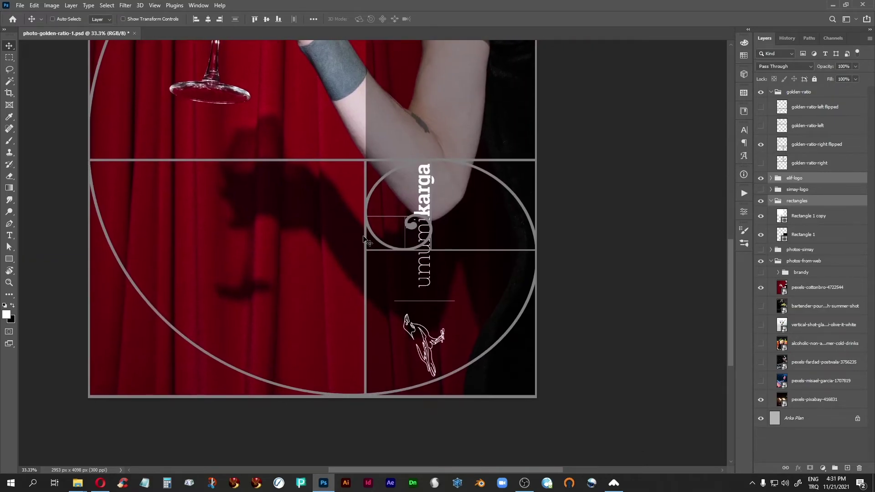
{"action": "left_click", "coordinate": [804, 180]}
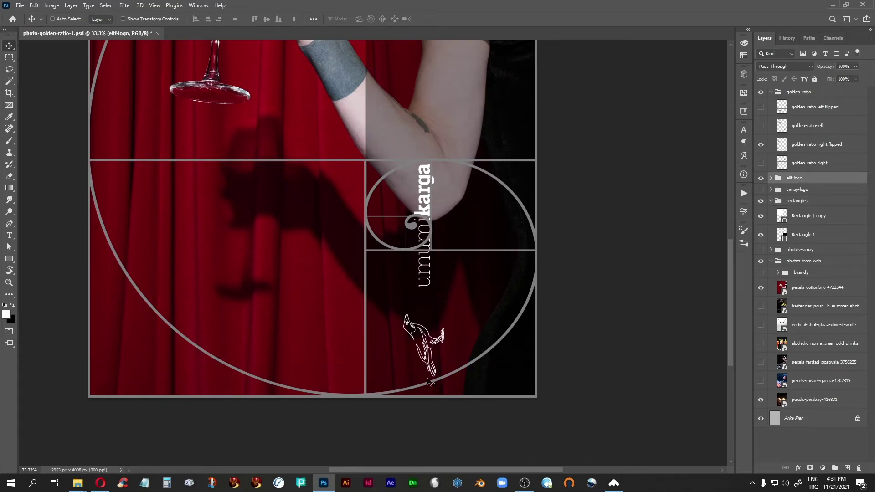
{"action": "key", "text": "Up"}
{"action": "key", "text": "Up"}
{"action": "key", "text": "Up"}
{"action": "key", "text": "Up"}
{"action": "key", "text": "Up"}
{"action": "key", "text": "Up"}
{"action": "key", "text": "Up"}
{"action": "key", "text": "Up"}
{"action": "key", "text": "Up"}
{"action": "key", "text": "Up"}
{"action": "key", "text": "Up"}
{"action": "key", "text": "Up"}
{"action": "key", "text": "Up"}
{"action": "key", "text": "Up"}
{"action": "key", "text": "Up"}
{"action": "key", "text": "Up"}
{"action": "key", "text": "Up"}
{"action": "key", "text": "Up"}
{"action": "key", "text": "Up"}
{"action": "key", "text": "Up"}
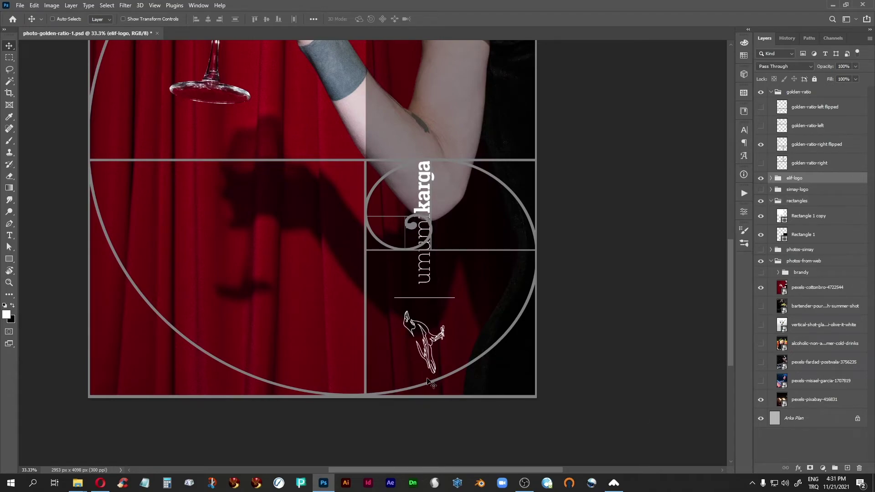
{"action": "key", "text": "Right"}
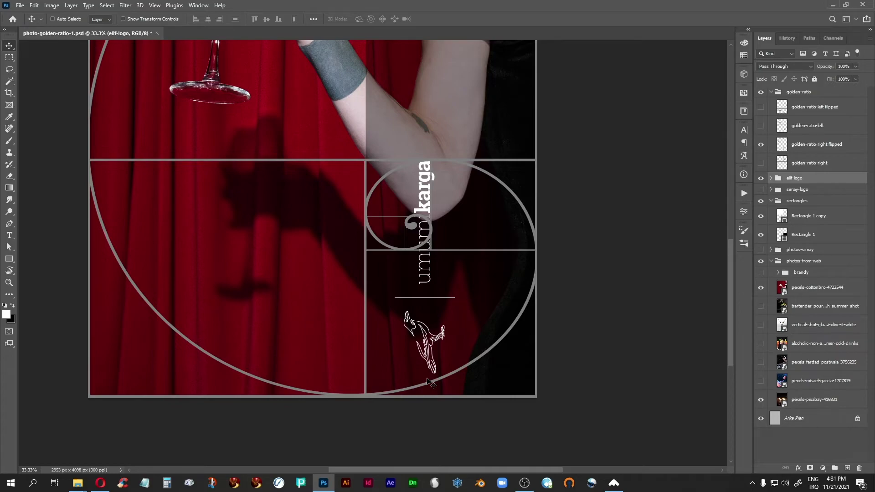
Step: Hide the golden-ratio group, fit the whole poster in view and select the rectangles group
{"action": "left_click", "coordinate": [760, 93]}
{"action": "key", "text": "ctrl+0"}
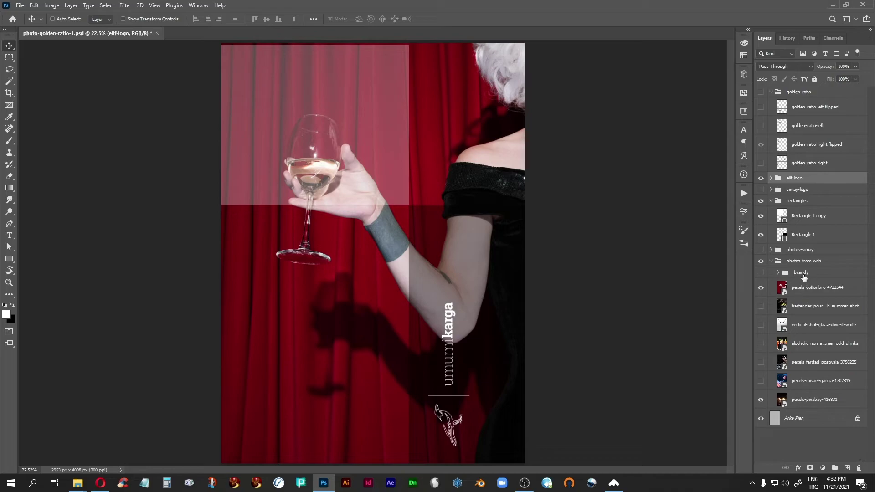
{"action": "left_click", "coordinate": [798, 204]}
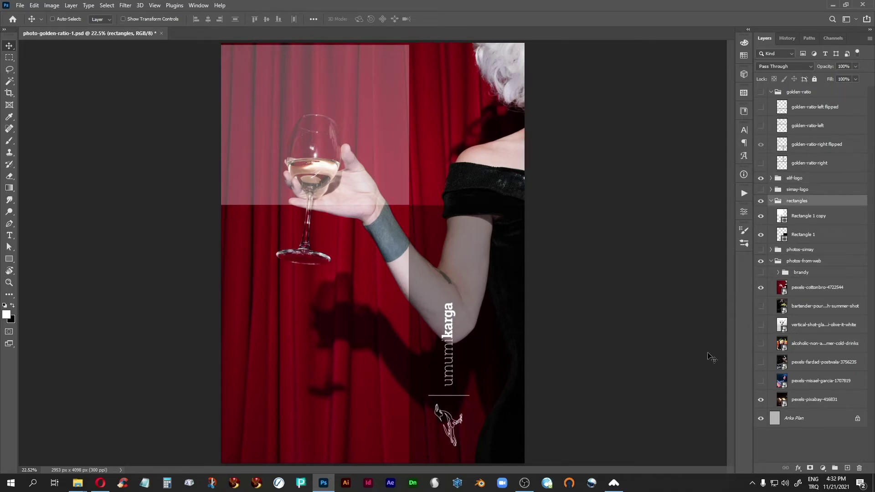
Step: Nudge the rectangles group up until the white rectangle reaches the poster's top edge
{"action": "key", "text": "Up"}
{"action": "key", "text": "Up"}
{"action": "key", "text": "Up"}
{"action": "key", "text": "Up"}
{"action": "key", "text": "Up"}
{"action": "key", "text": "Up"}
{"action": "key", "text": "Up"}
{"action": "key", "text": "Up"}
{"action": "key", "text": "Up"}
{"action": "key", "text": "Up"}
{"action": "key", "text": "Up"}
{"action": "key", "text": "Up"}
{"action": "key", "text": "Up"}
{"action": "key", "text": "Up"}
{"action": "key", "text": "Up"}
{"action": "key", "text": "Up"}
{"action": "key", "text": "Up"}
{"action": "key", "text": "Up"}
{"action": "key", "text": "Up"}
{"action": "key", "text": "Up"}
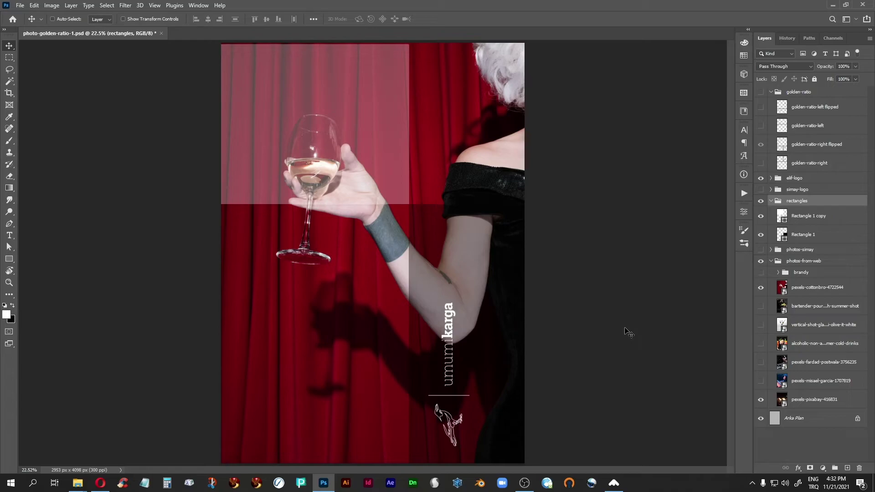
{"action": "key", "text": "Up"}
{"action": "key", "text": "Up"}
{"action": "key", "text": "Up"}
{"action": "key", "text": "Up"}
{"action": "key", "text": "Up"}
{"action": "key", "text": "Up"}
{"action": "key", "text": "Up"}
{"action": "key", "text": "Up"}
{"action": "key", "text": "Down"}
{"action": "key", "text": "Down"}
{"action": "key", "text": "Down"}
{"action": "key", "text": "Down"}
{"action": "key", "text": "Down"}
{"action": "key", "text": "Down"}
{"action": "key", "text": "Down"}
{"action": "key", "text": "Down"}
{"action": "key", "text": "Down"}
{"action": "key", "text": "Down"}
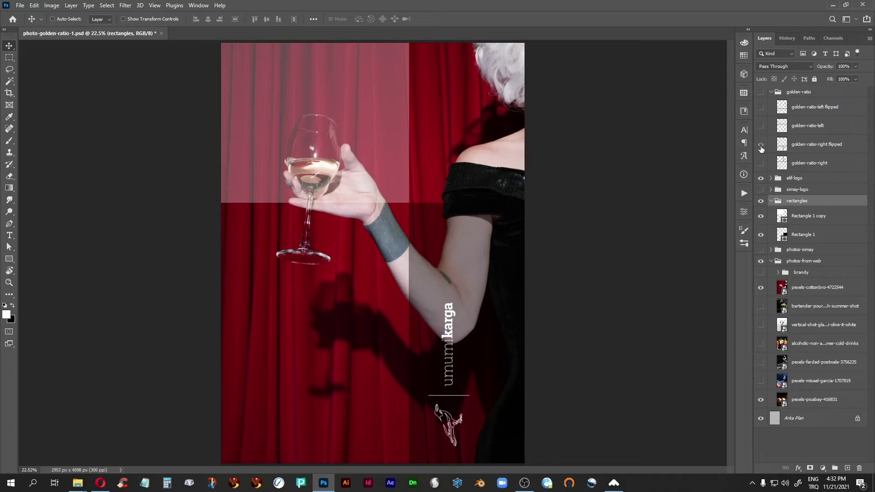
Step: Compare the layout with golden-ratio-right and golden-ratio-right flipped, together and separately, leaving only the flipped guide visible
{"action": "left_click", "coordinate": [760, 95]}
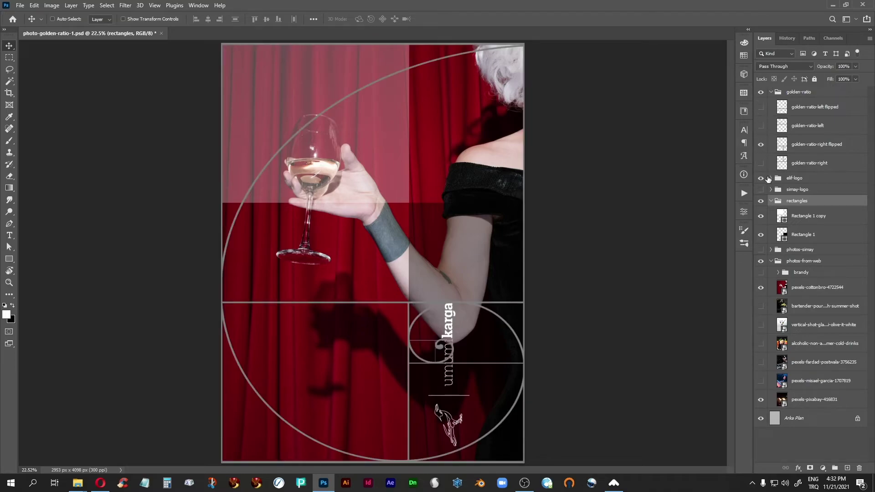
{"action": "left_click", "coordinate": [761, 163]}
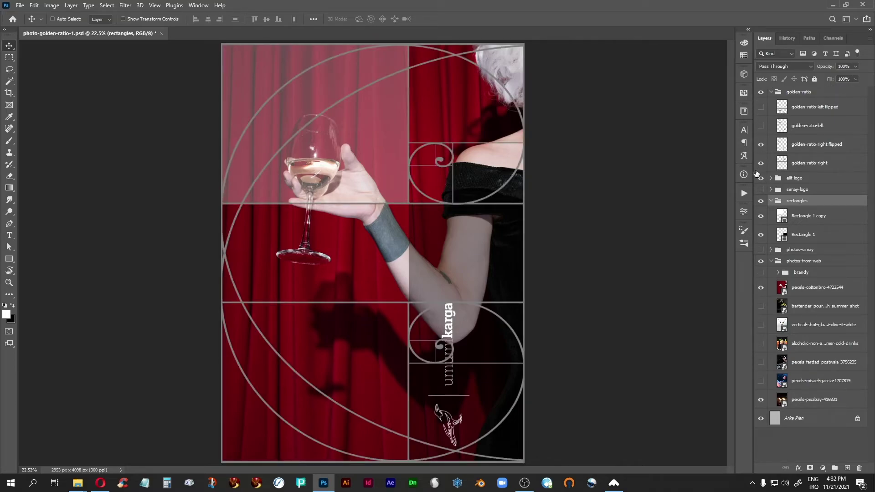
{"action": "left_click", "coordinate": [761, 93]}
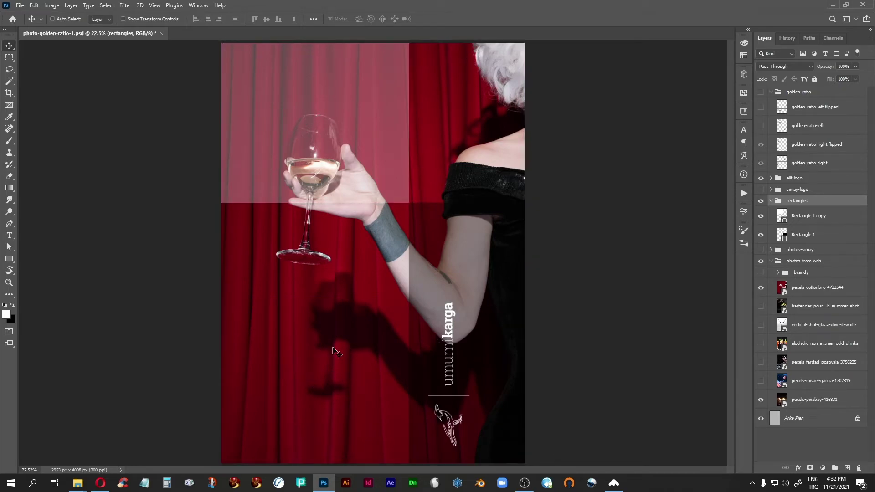
{"action": "key", "text": "ctrl+minus"}
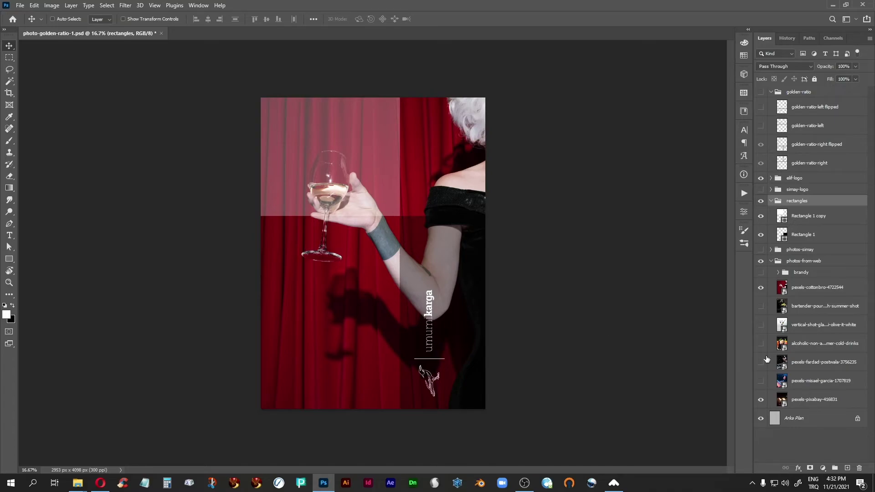
{"action": "left_click", "coordinate": [761, 145]}
{"action": "left_click", "coordinate": [761, 170]}
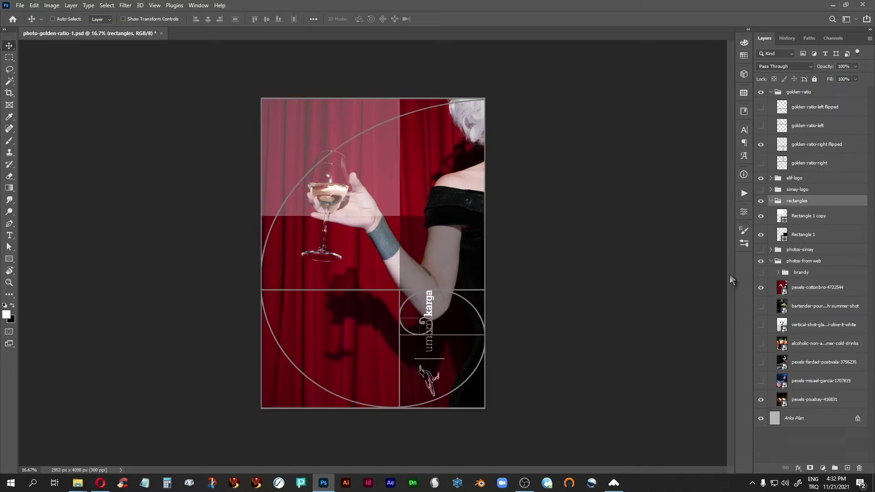
{"action": "left_click", "coordinate": [761, 145]}
{"action": "left_click", "coordinate": [761, 163]}
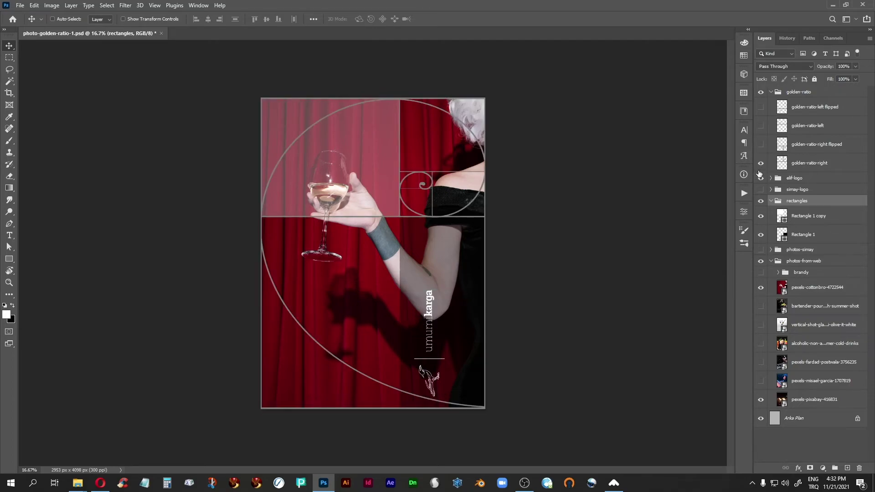
{"action": "left_click", "coordinate": [761, 163]}
{"action": "left_click", "coordinate": [760, 144]}
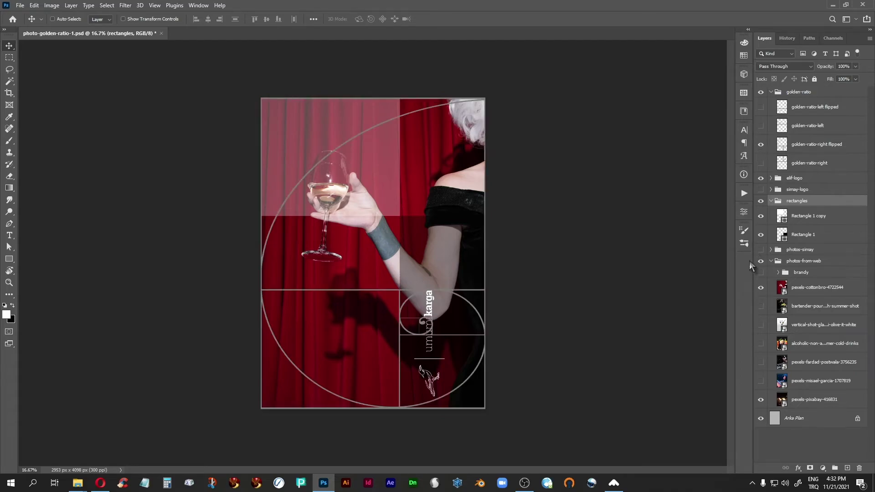
Step: Move the elif-logo group up so its divider line sits just above the guide's lower horizontal line
{"action": "left_click", "coordinate": [800, 180]}
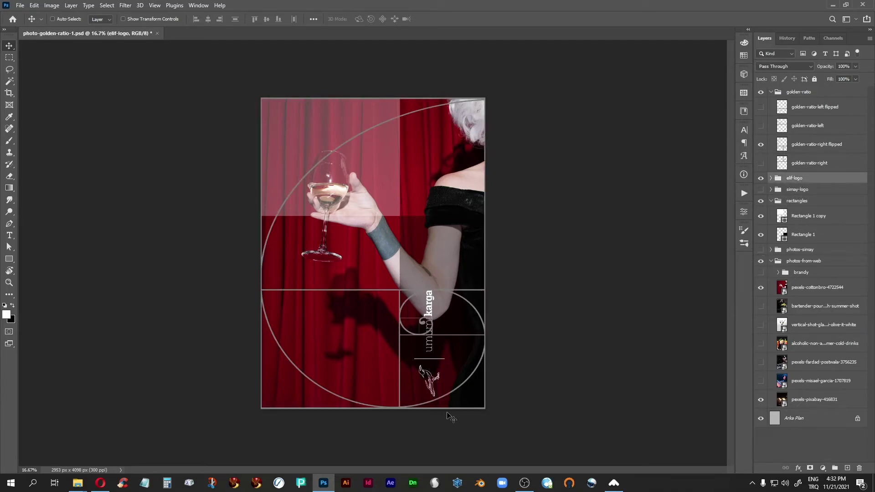
{"action": "key", "text": "ctrl+plus"}
{"action": "key", "text": "ctrl+plus"}
{"action": "left_click_drag", "start_coordinate": [366, 392], "coordinate": [328, 276]}
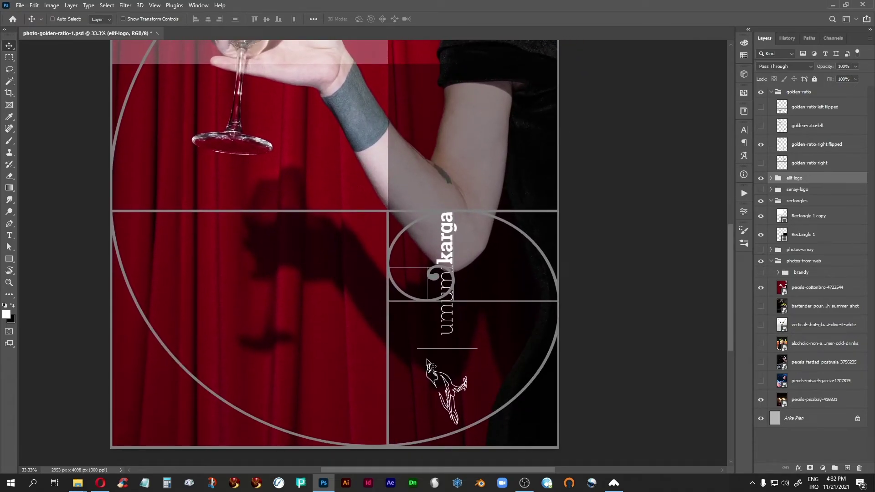
{"action": "left_click_drag", "start_coordinate": [452, 338], "coordinate": [450, 284]}
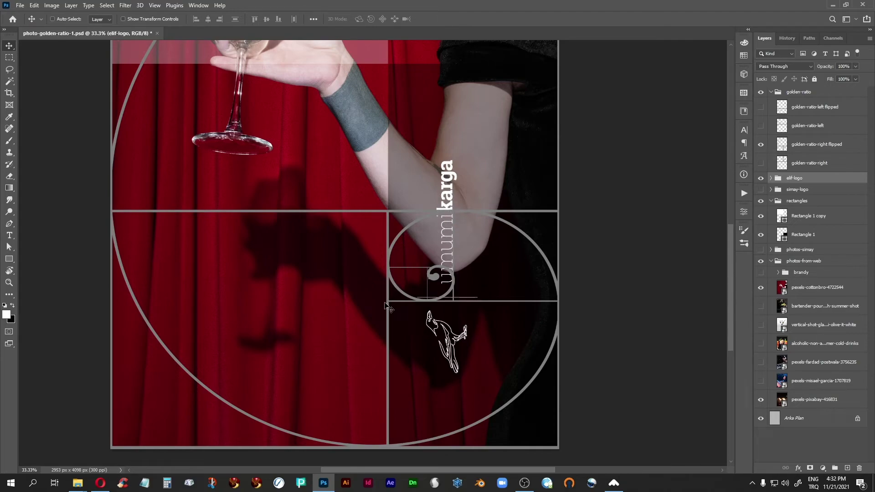
Step: Scale the elif-logo group up slightly so its divider line coincides with the guide's lower horizontal line
{"action": "key", "text": "ctrl+t"}
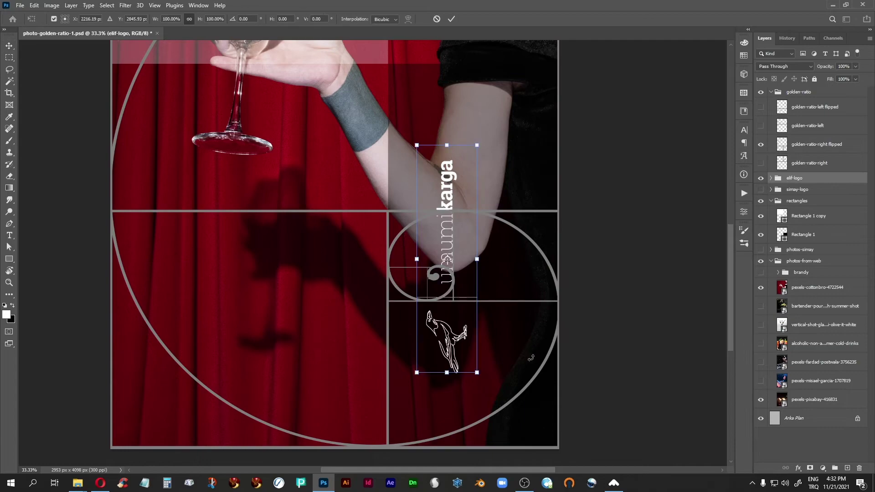
{"action": "left_click_drag", "start_coordinate": [477, 372], "coordinate": [478, 378]}
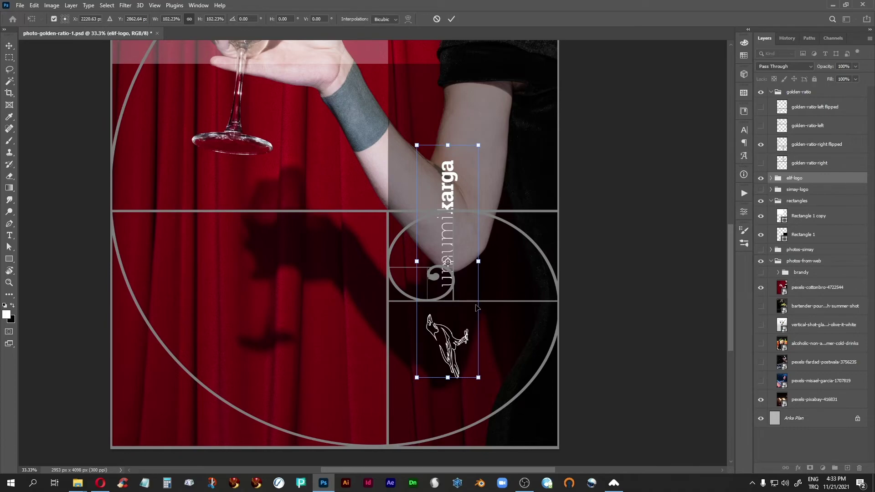
{"action": "left_click_drag", "start_coordinate": [479, 146], "coordinate": [484, 143]}
{"action": "key", "text": "Return"}
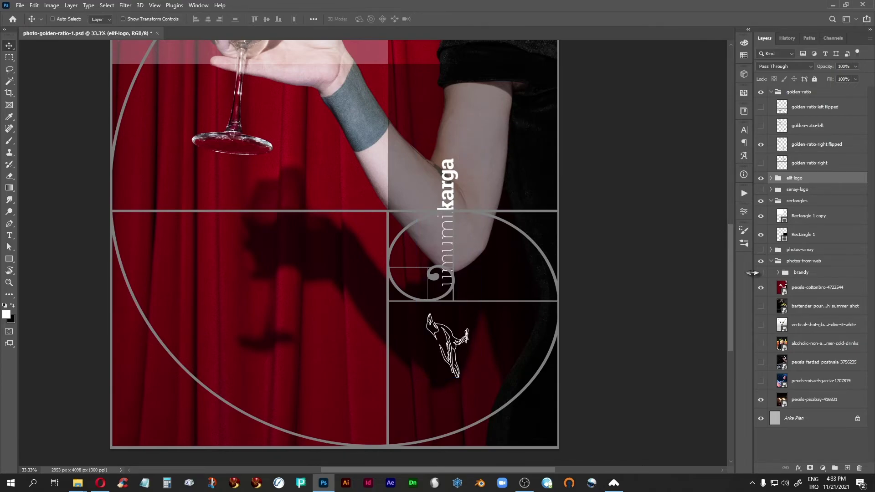
Step: Review the whole poster with the golden-ratio group hidden and shown, leaving the guides hidden
{"action": "left_click", "coordinate": [761, 92]}
{"action": "key", "text": "ctrl+0"}
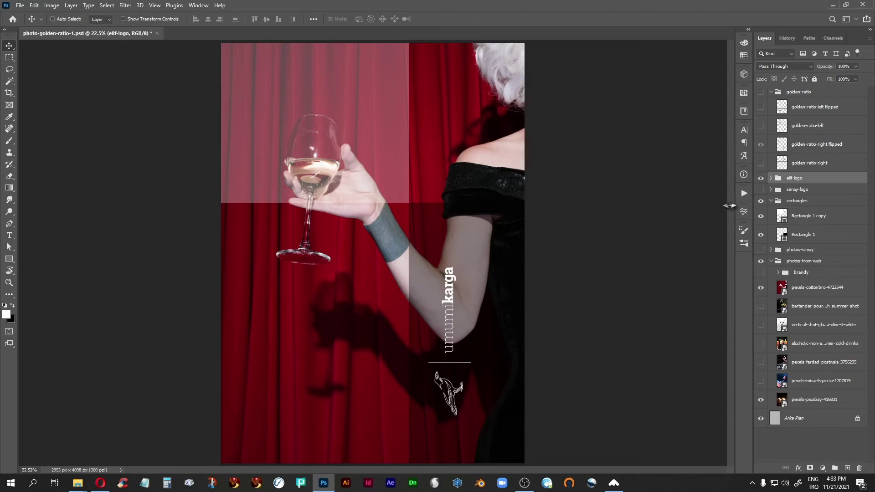
{"action": "left_click", "coordinate": [761, 92]}
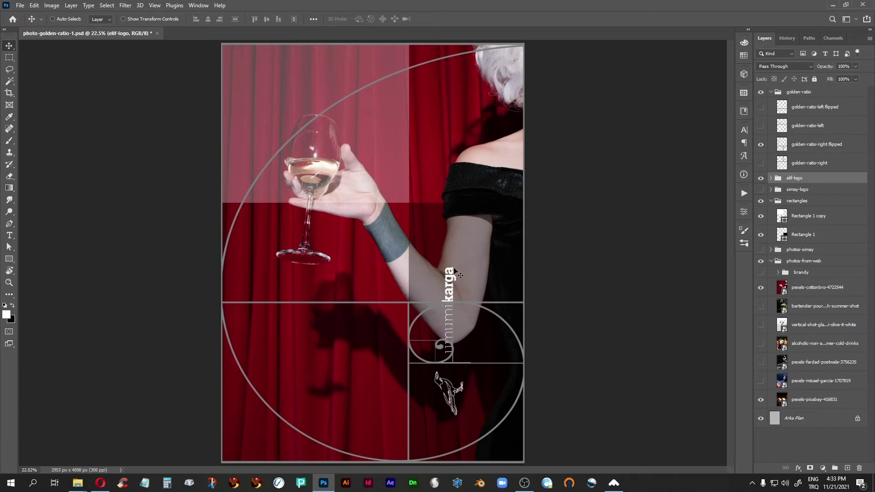
{"action": "left_click", "coordinate": [761, 91]}
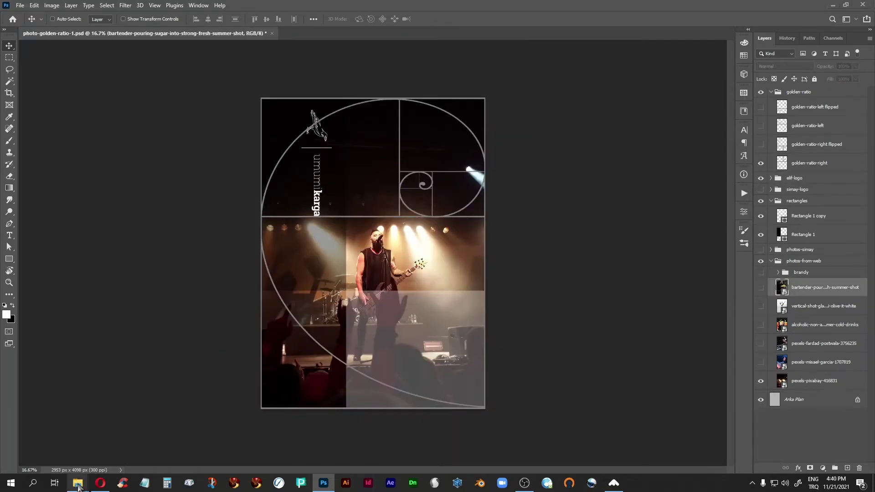
Step: Place high-angle-beef-burger-with-salad from the photo-tutorial folder in File Explorer onto the poster, and enlarge it to cover the full canvas
{"action": "mouse_move", "coordinate": [70, 485]}
{"action": "left_click", "coordinate": [103, 434]}
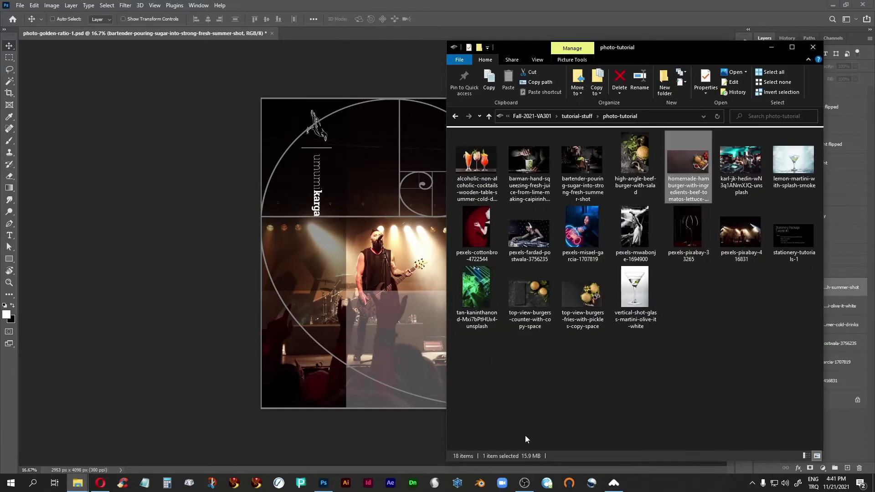
{"action": "left_click", "coordinate": [627, 162]}
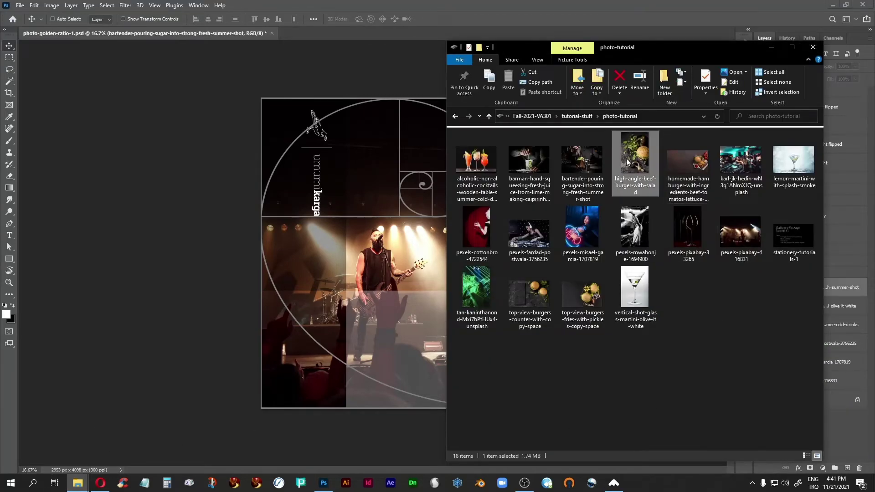
{"action": "left_click_drag", "start_coordinate": [643, 154], "coordinate": [340, 257]}
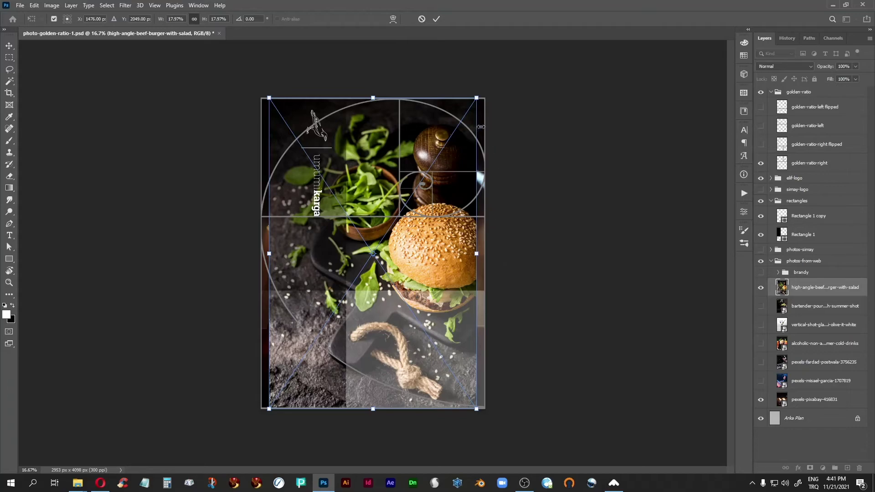
{"action": "left_click_drag", "start_coordinate": [477, 99], "coordinate": [496, 93]}
{"action": "key", "text": "Return"}
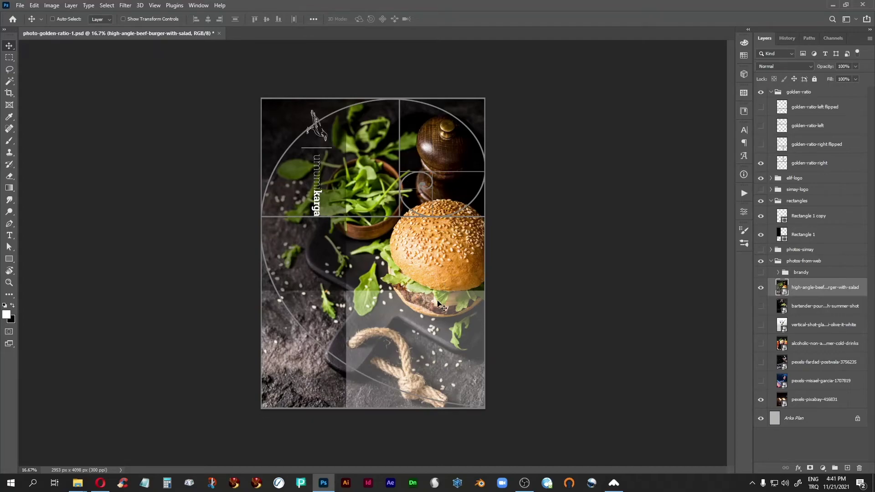
Step: Hide the golden-ratio group and compare the poster with the high-angle burger photo off and on
{"action": "left_click", "coordinate": [761, 92]}
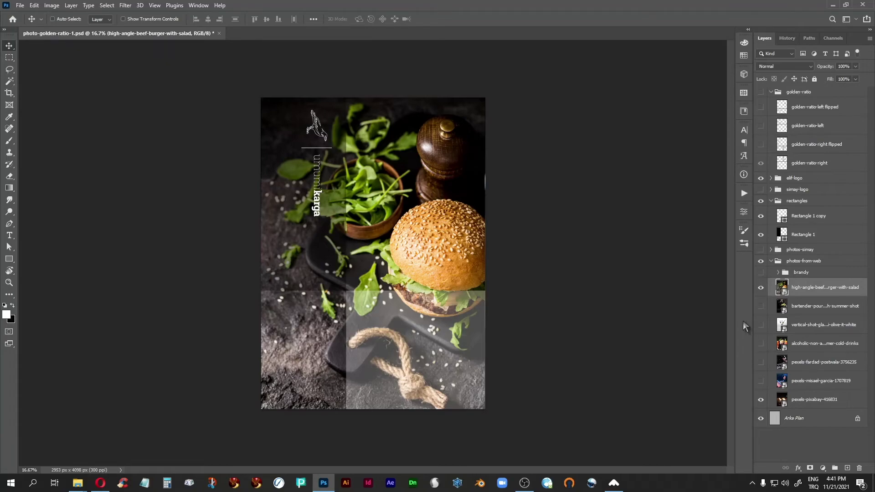
{"action": "left_click", "coordinate": [761, 289]}
{"action": "left_click", "coordinate": [761, 288]}
Step: Try Rectangle 1 at 100% opacity, and settle on 50%
{"action": "left_click", "coordinate": [802, 235]}
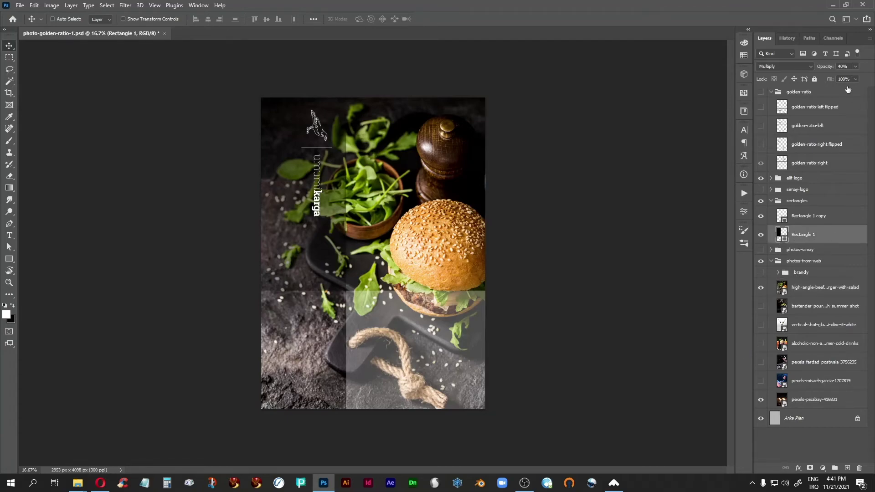
{"action": "left_click", "coordinate": [857, 67]}
{"action": "left_click_drag", "start_coordinate": [843, 78], "coordinate": [873, 78]}
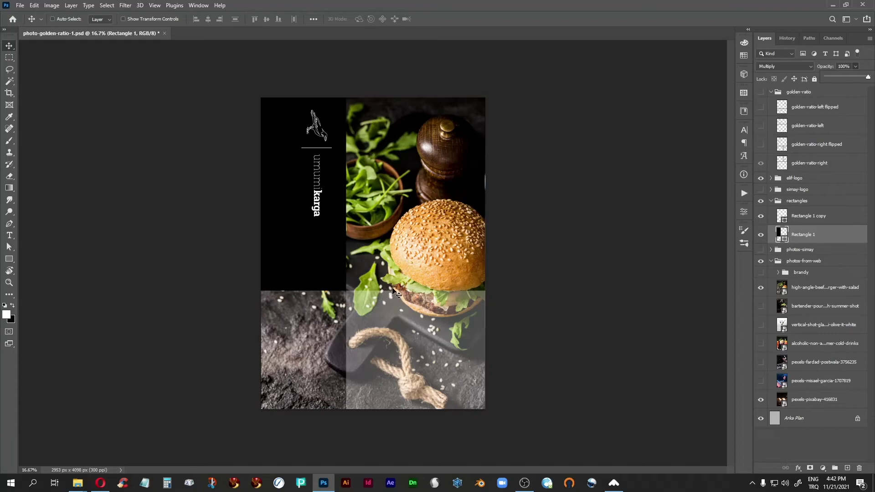
{"action": "left_click", "coordinate": [844, 66]}
{"action": "key", "text": "Return"}
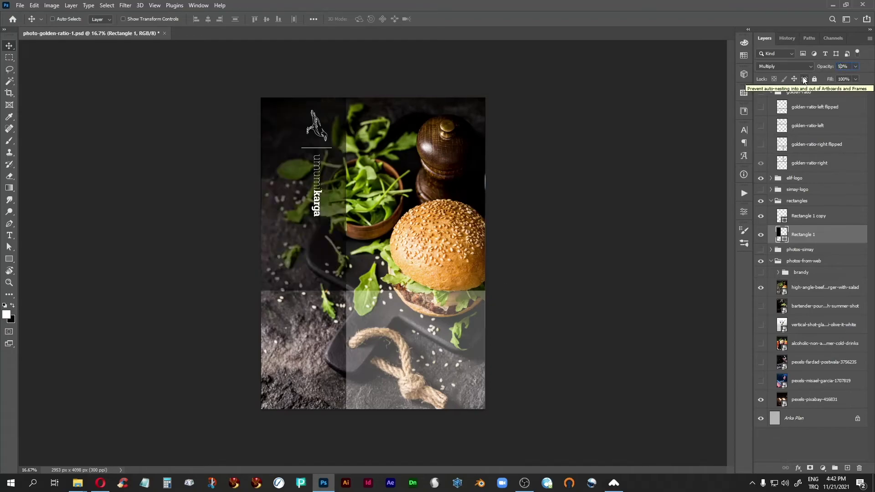
Step: Hide the high-angle burger photo and place top-view-burgers-fries-with-pickles-copy-space from the photo-tutorial folder onto the poster
{"action": "left_click", "coordinate": [816, 292]}
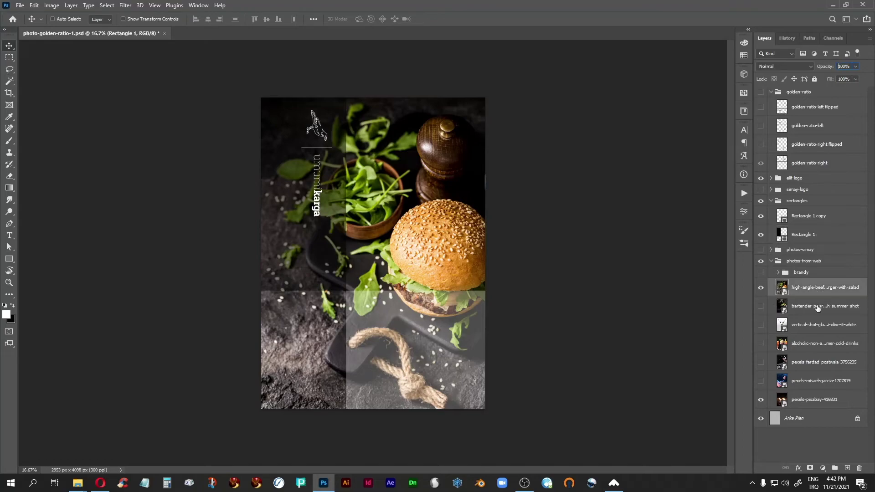
{"action": "left_click", "coordinate": [761, 290]}
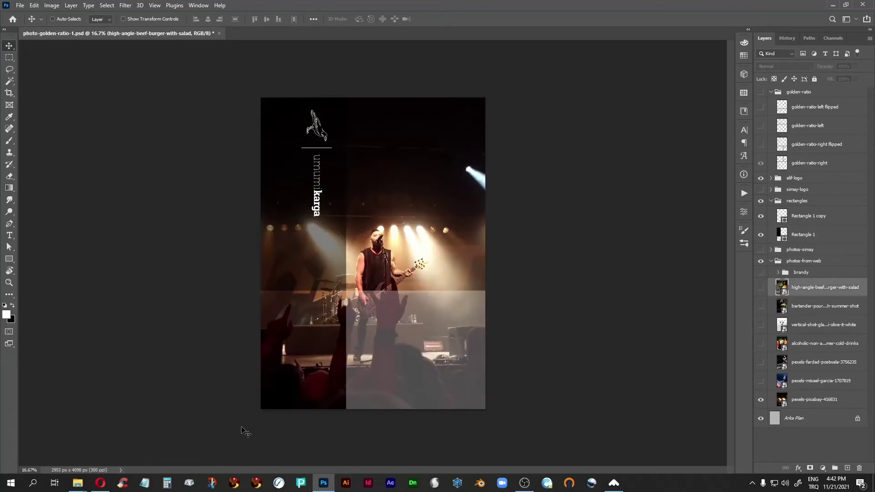
{"action": "mouse_move", "coordinate": [78, 486]}
{"action": "left_click", "coordinate": [111, 449]}
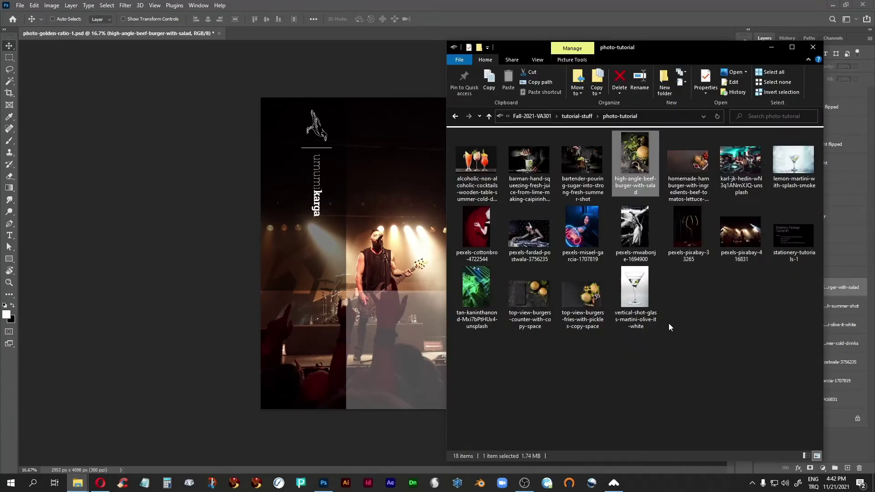
{"action": "left_click", "coordinate": [584, 315]}
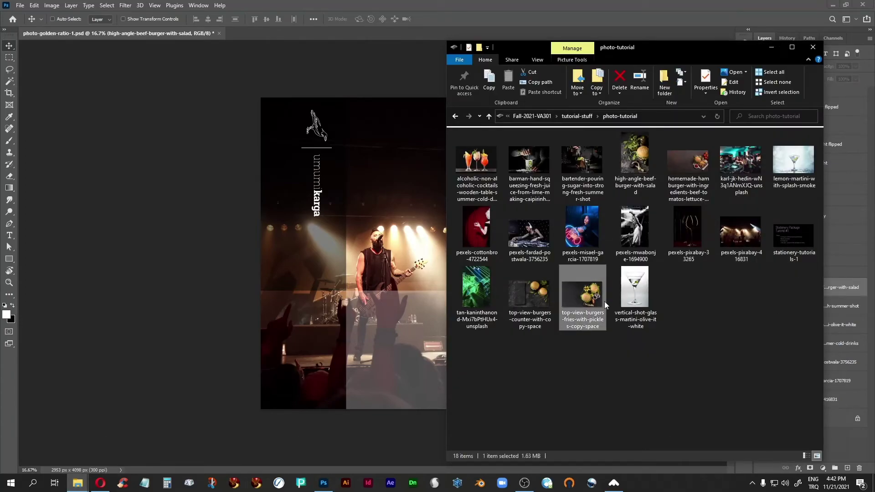
{"action": "left_click_drag", "start_coordinate": [593, 295], "coordinate": [221, 258]}
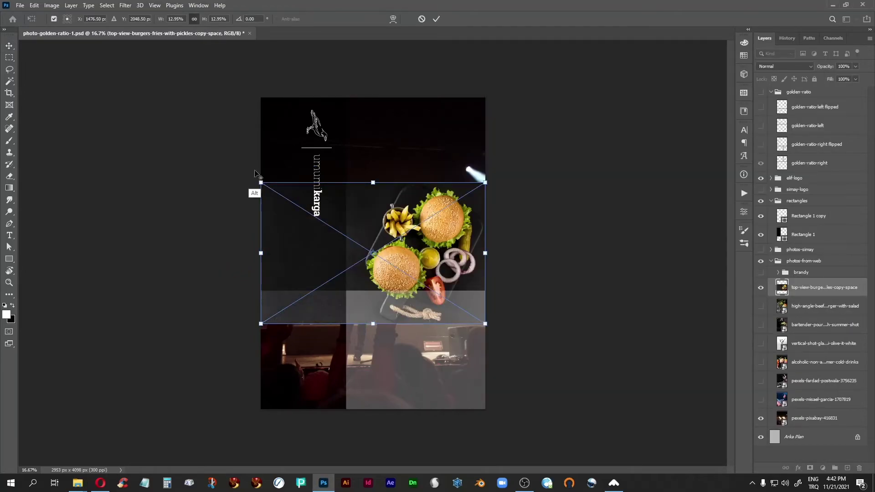
Step: Enlarge the top-view burgers photo around its centre to cover the poster, and shift it slightly left to compare with the golden-ratio guide
{"action": "left_click_drag", "start_coordinate": [261, 182], "coordinate": [177, 90]}
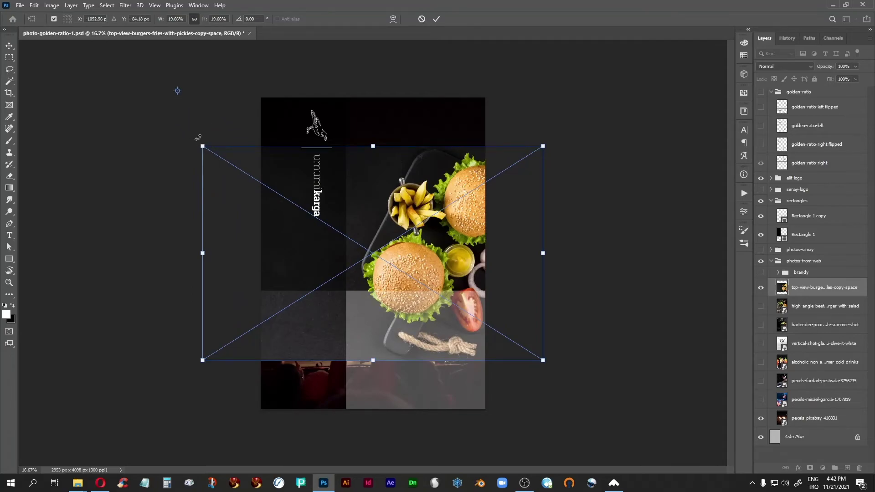
{"action": "key", "text": "ctrl+z"}
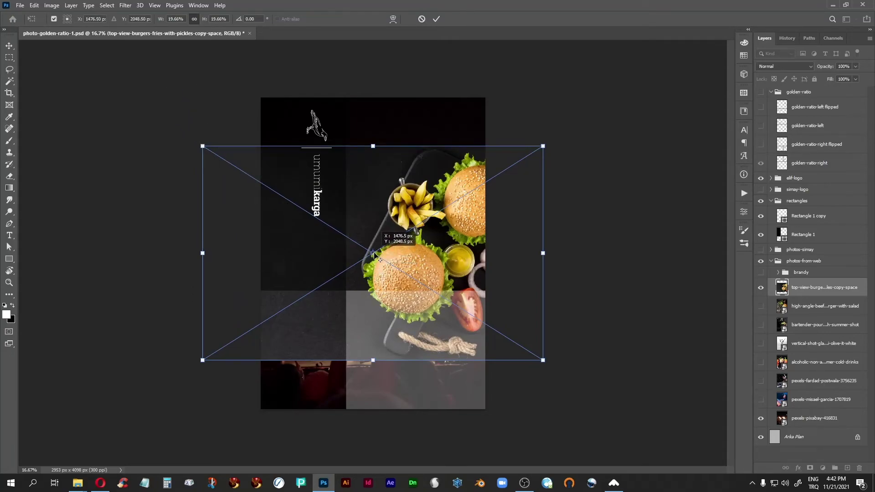
{"action": "left_click_drag", "start_coordinate": [202, 146], "coordinate": [131, 72]}
{"action": "key", "text": "Return"}
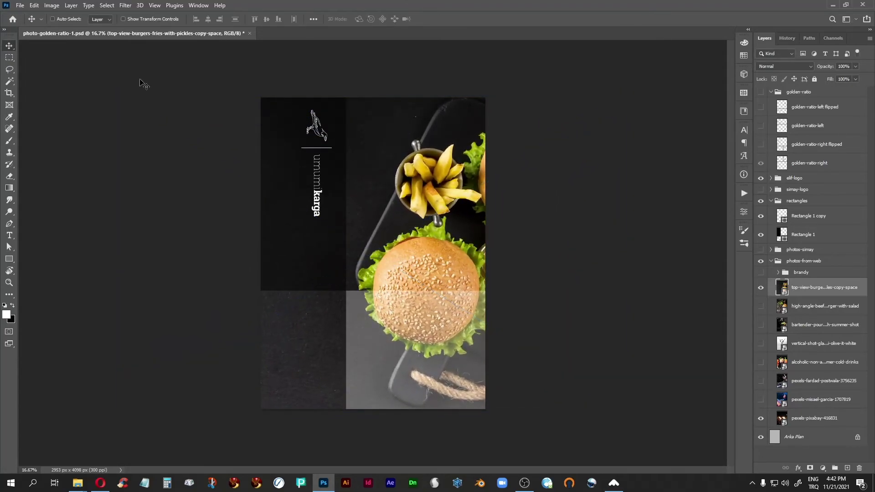
{"action": "left_click_drag", "start_coordinate": [426, 332], "coordinate": [412, 333]}
{"action": "left_click", "coordinate": [761, 92]}
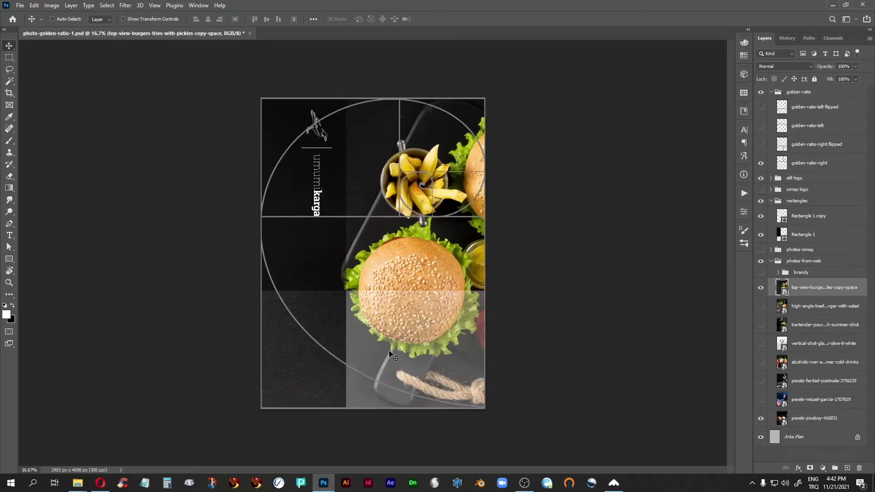
Step: Nudge the top-view burgers photo slightly against the spiral and hide the golden-ratio group
{"action": "mouse_move", "coordinate": [423, 335]}
{"action": "left_mouse_down"}
{"action": "mouse_move", "coordinate": [409, 330]}
{"action": "mouse_move", "coordinate": [424, 336]}
{"action": "left_mouse_up"}
{"action": "left_click", "coordinate": [761, 93]}
{"action": "left_click", "coordinate": [797, 165]}
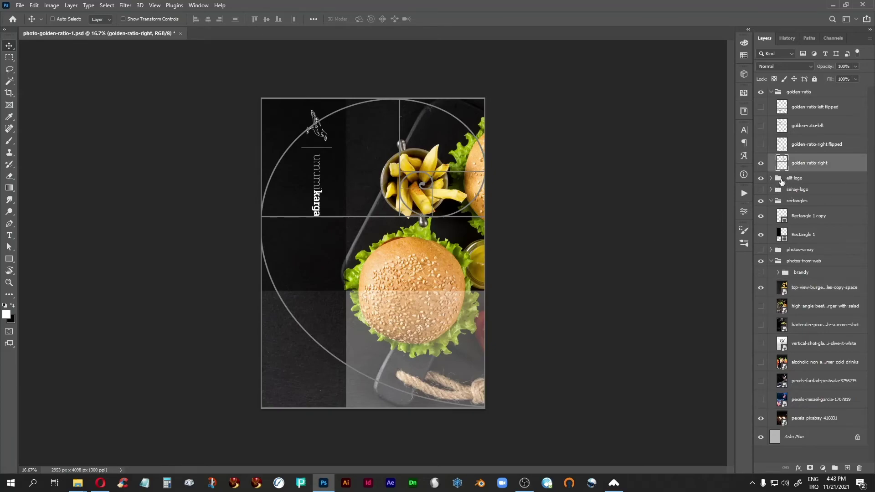
{"action": "left_click", "coordinate": [761, 92]}
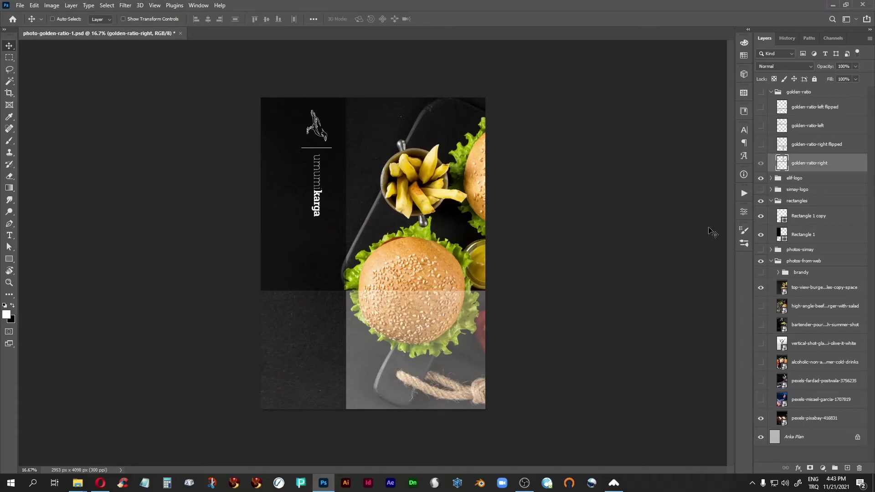
Step: Compare the poster with the photos-simay group on and off, and check the burger photo against the golden-ratio guide
{"action": "left_click", "coordinate": [761, 250]}
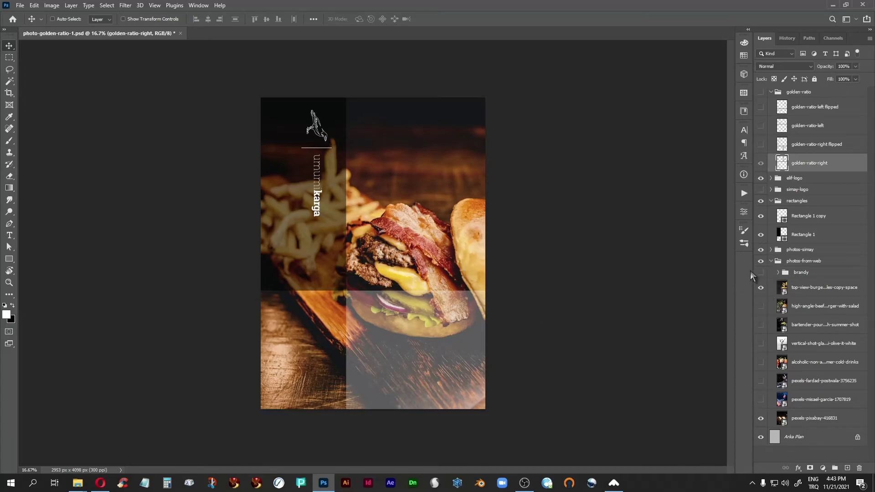
{"action": "left_click", "coordinate": [761, 261]}
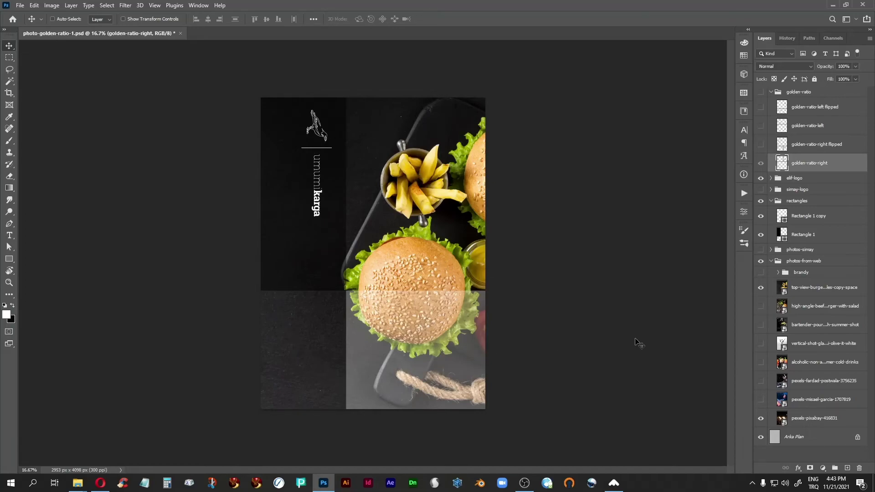
{"action": "left_click", "coordinate": [761, 93]}
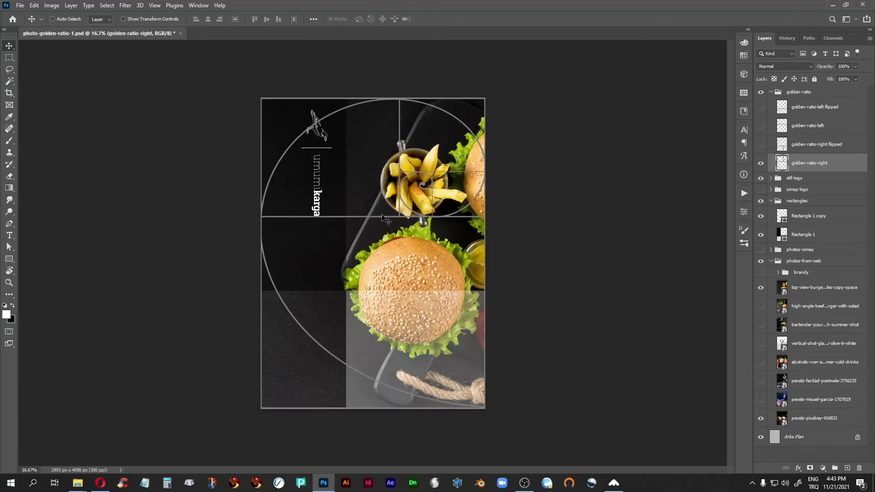
{"action": "left_click", "coordinate": [761, 92]}
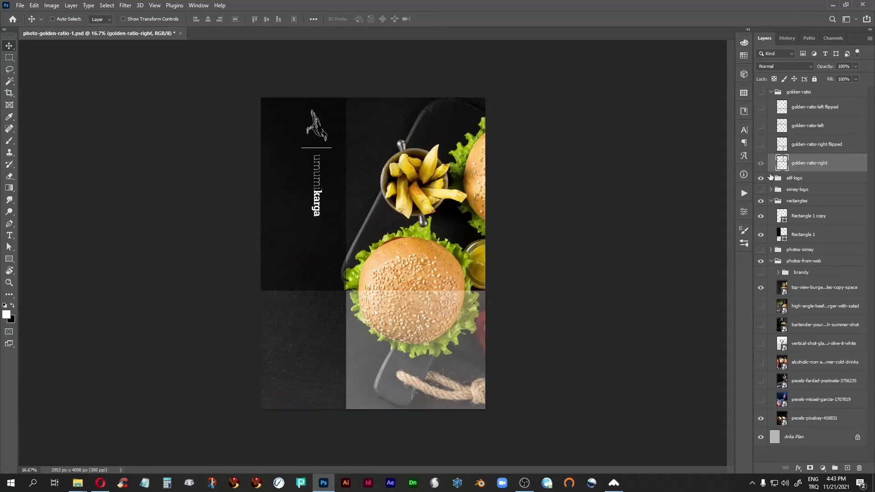
Step: Place the homemade-hamburger-with-ingredients photo from the photo-tutorial folder above the top-view burgers layer, and enlarge it to cover the poster
{"action": "left_click", "coordinate": [803, 293]}
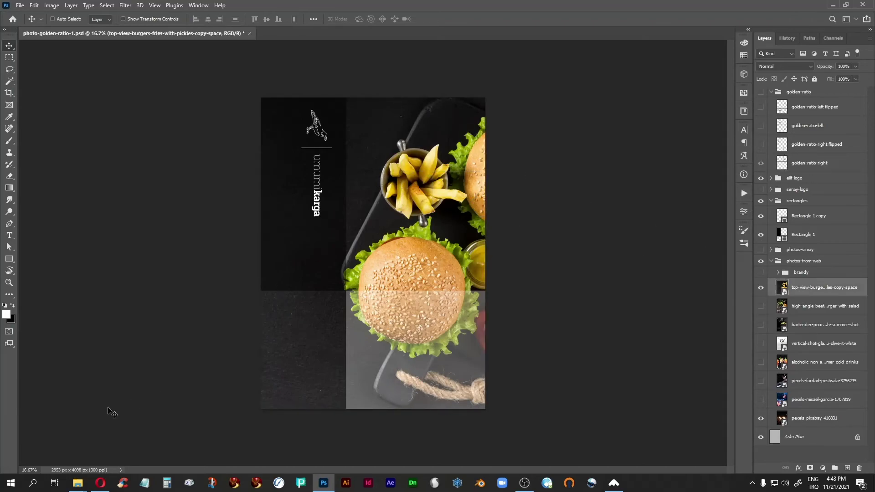
{"action": "mouse_move", "coordinate": [77, 483]}
{"action": "left_click", "coordinate": [116, 453]}
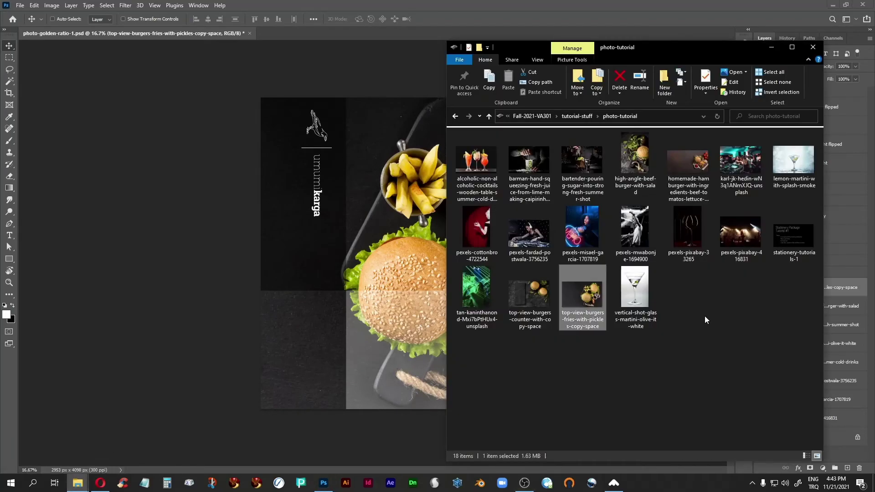
{"action": "left_click", "coordinate": [683, 192]}
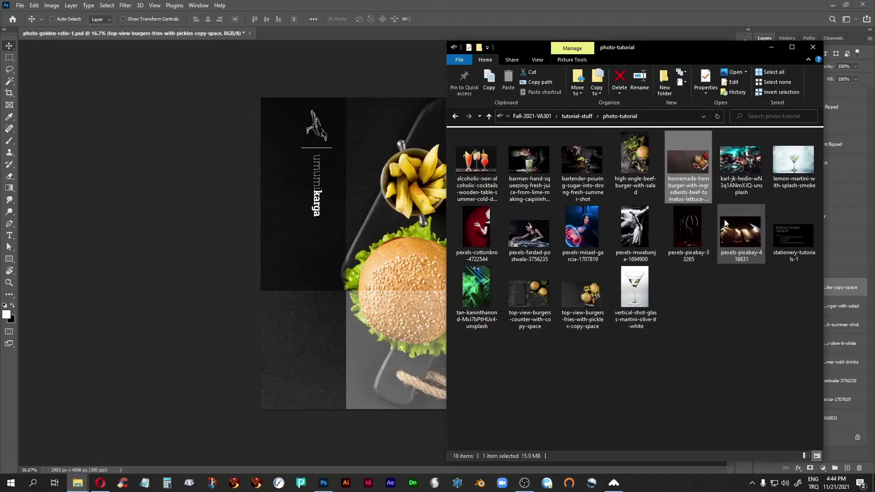
{"action": "left_click_drag", "start_coordinate": [185, 170], "coordinate": [91, 313]}
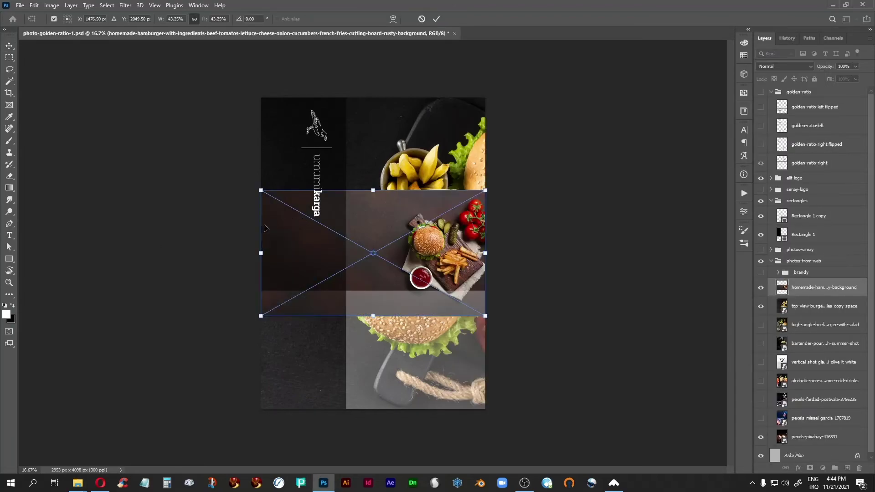
{"action": "left_click_drag", "start_coordinate": [261, 190], "coordinate": [141, 20]}
{"action": "key", "text": "Return"}
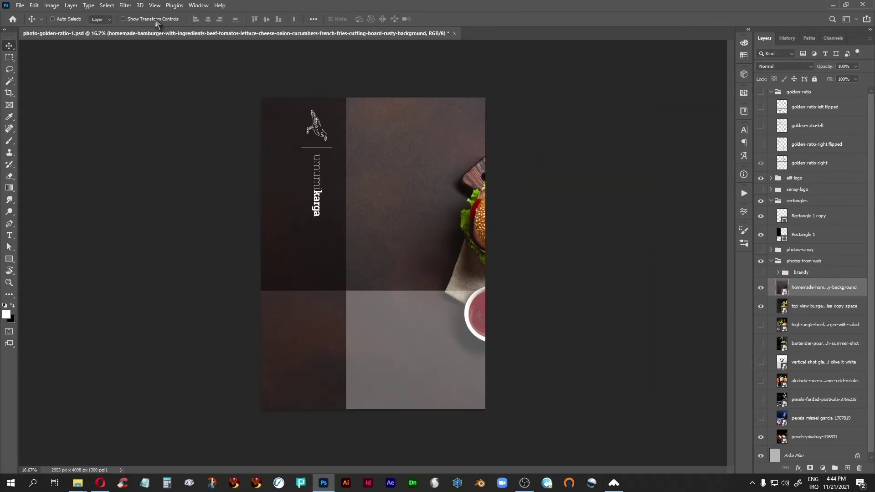
Step: Show golden-ratio-right flipped instead of golden-ratio-right, and move the hamburger photo left until the ketchup bowl meets the spiral's centre
{"action": "left_click", "coordinate": [761, 163]}
{"action": "left_click", "coordinate": [761, 144]}
{"action": "left_click", "coordinate": [761, 162]}
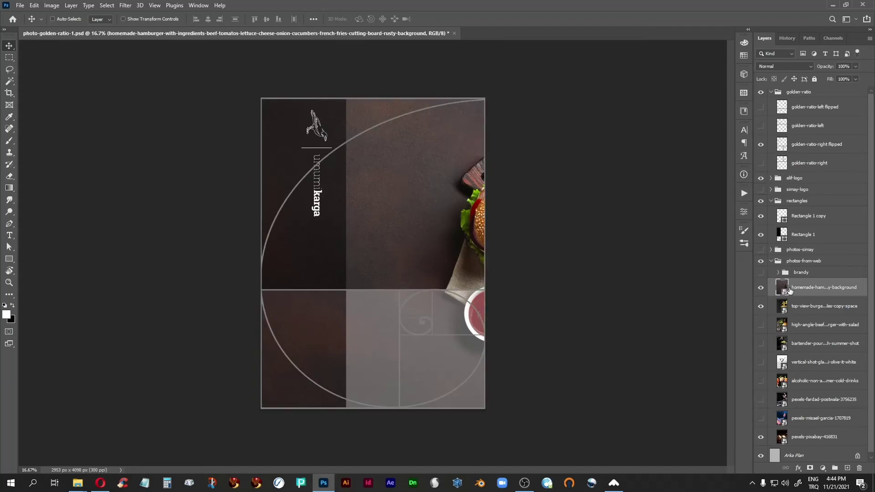
{"action": "left_click_drag", "start_coordinate": [452, 374], "coordinate": [374, 377]}
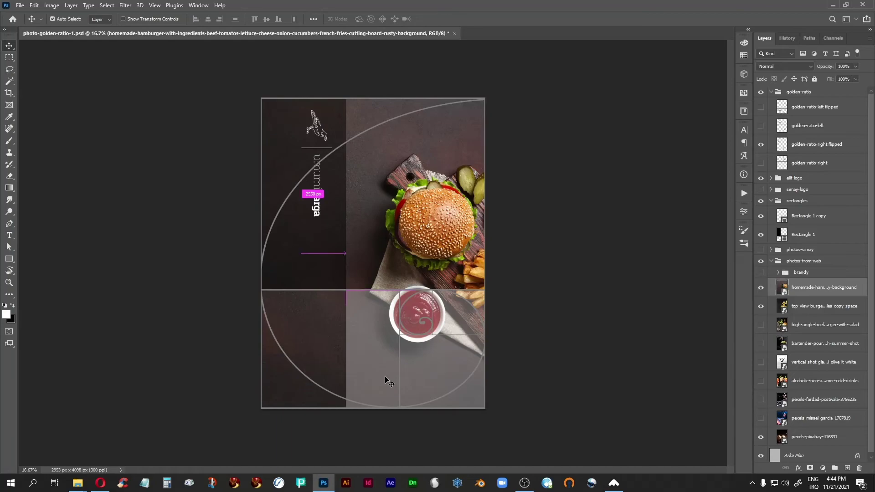
Step: Enlarge the homemade-hamburger photo to about 154% around its centre and shift it left and slightly down
{"action": "key", "text": "ctrl+minus"}
{"action": "key", "text": "ctrl+minus"}
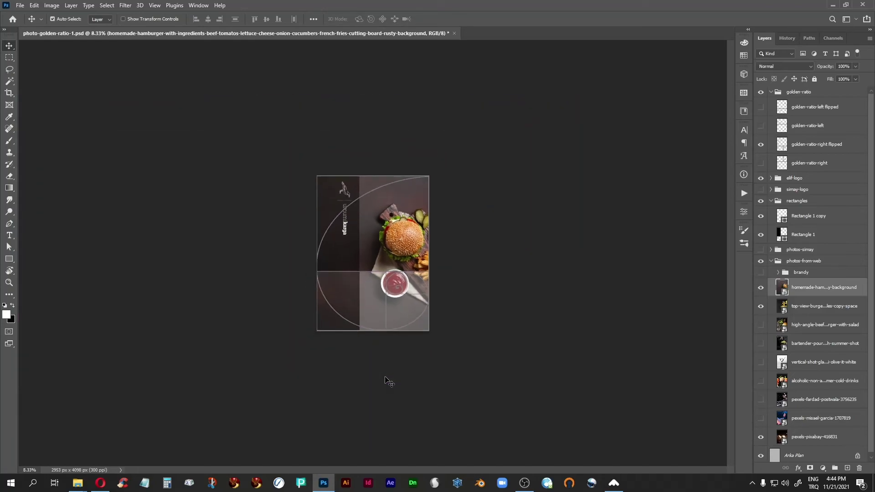
{"action": "key", "text": "ctrl+t"}
{"action": "left_click_drag", "start_coordinate": [475, 175], "coordinate": [536, 142]}
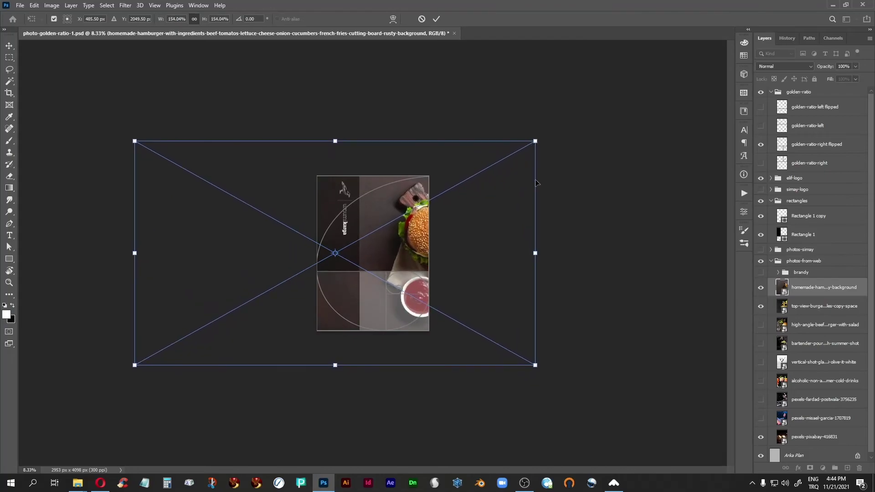
{"action": "left_click_drag", "start_coordinate": [488, 291], "coordinate": [461, 301]}
{"action": "key", "text": "Return"}
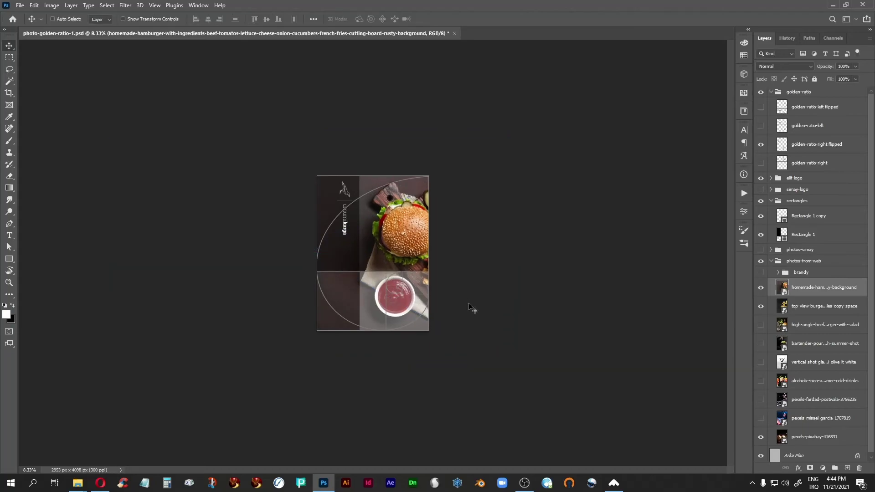
Step: Reposition the hamburger photo to fit the ketchup bowl inside the lower golden-ratio section, checking it with the guide off and on
{"action": "key", "text": "ctrl+plus"}
{"action": "key", "text": "ctrl+plus"}
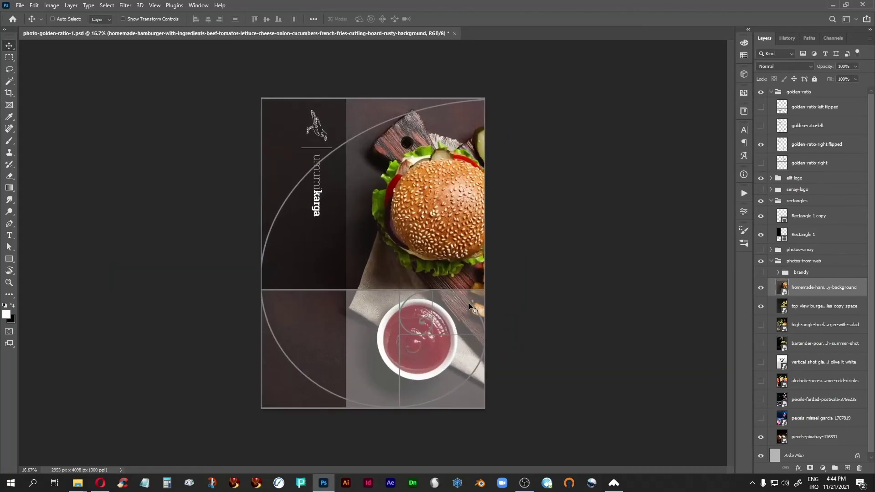
{"action": "mouse_move", "coordinate": [424, 381]}
{"action": "left_mouse_down"}
{"action": "mouse_move", "coordinate": [420, 372]}
{"action": "mouse_move", "coordinate": [435, 372]}
{"action": "left_mouse_up"}
{"action": "left_click", "coordinate": [761, 94]}
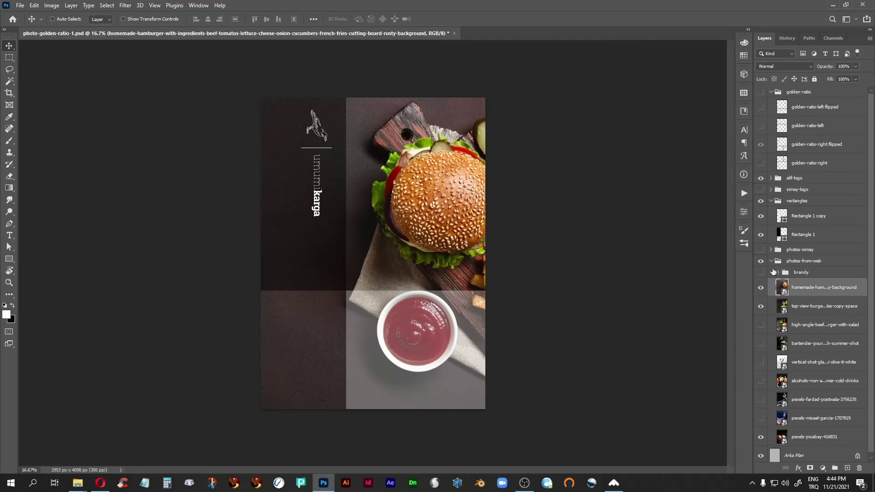
{"action": "left_click", "coordinate": [761, 93]}
{"action": "left_click_drag", "start_coordinate": [426, 349], "coordinate": [408, 354]}
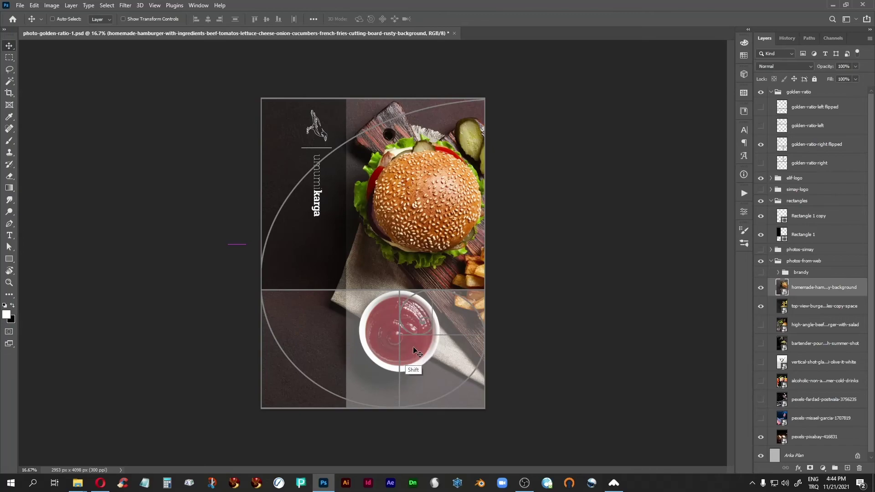
{"action": "mouse_move", "coordinate": [416, 343]}
{"action": "left_mouse_down"}
{"action": "mouse_move", "coordinate": [350, 343]}
{"action": "mouse_move", "coordinate": [425, 343]}
{"action": "mouse_move", "coordinate": [325, 348]}
{"action": "mouse_move", "coordinate": [422, 351]}
{"action": "mouse_move", "coordinate": [411, 356]}
{"action": "left_mouse_up"}
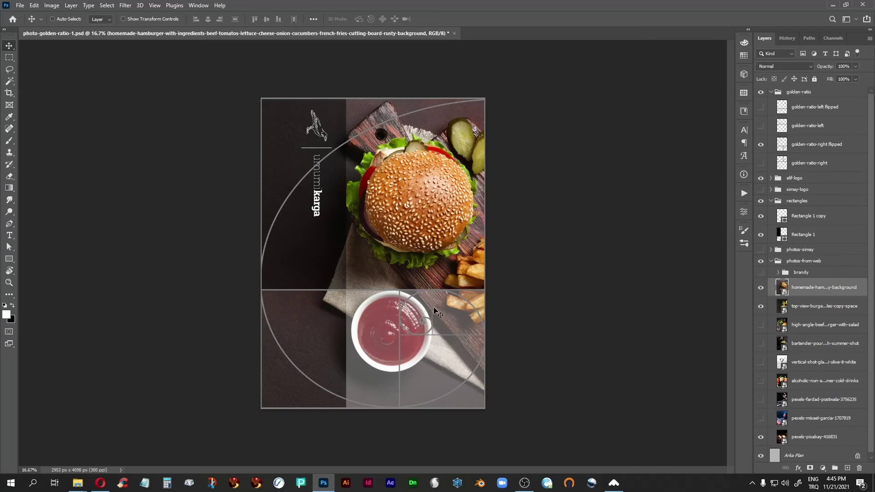
{"action": "left_click_drag", "start_coordinate": [373, 343], "coordinate": [382, 343]}
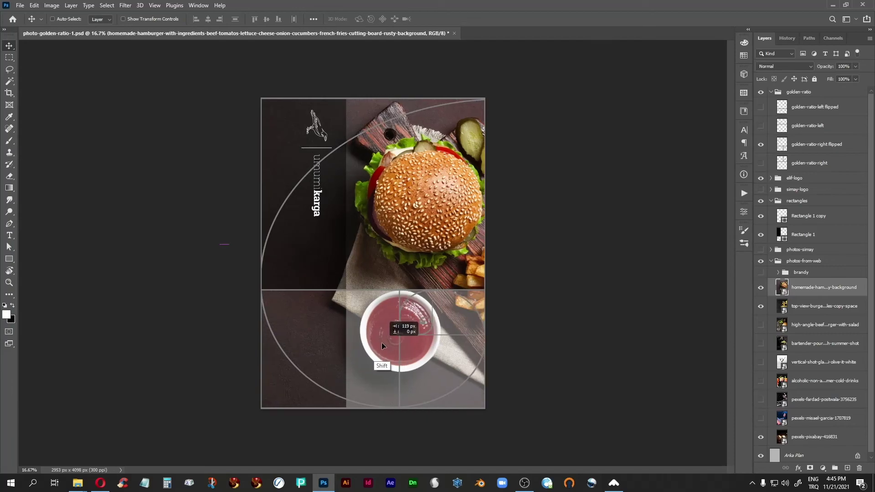
Step: Scale the hamburger photo down proportionally around its centre and shift it right so the bowl surrounds the spiral's centre
{"action": "key", "text": "ctrl+t"}
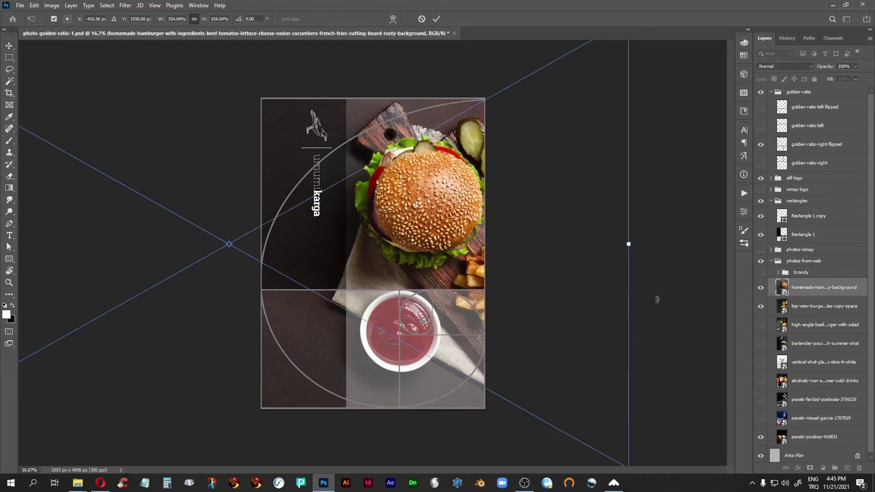
{"action": "left_click_drag", "start_coordinate": [628, 244], "coordinate": [580, 248]}
{"action": "left_click_drag", "start_coordinate": [352, 385], "coordinate": [388, 385]}
{"action": "key", "text": "Return"}
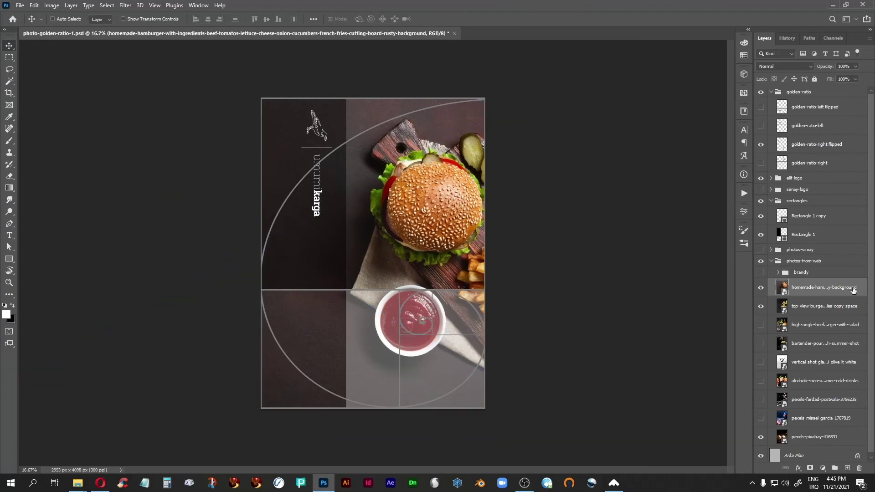
Step: Hide the golden-ratio group and compare the hamburger poster with the rectangles group off and on
{"action": "left_click", "coordinate": [762, 94]}
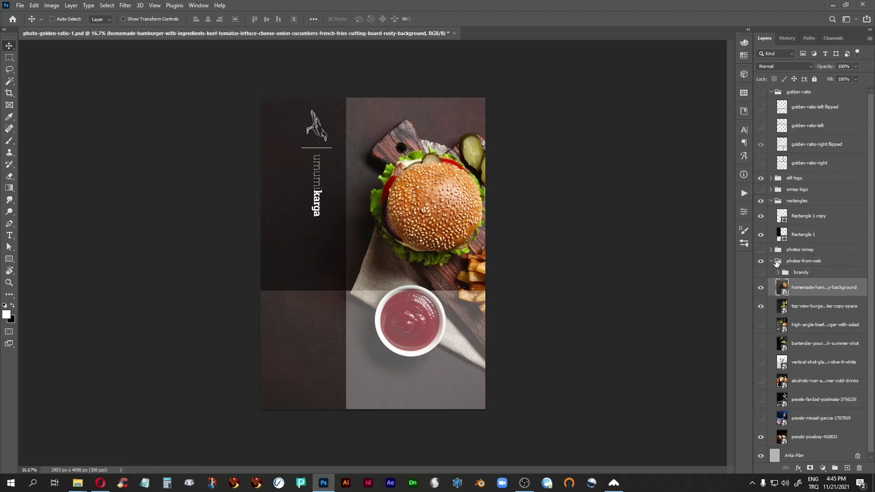
{"action": "left_click", "coordinate": [761, 201]}
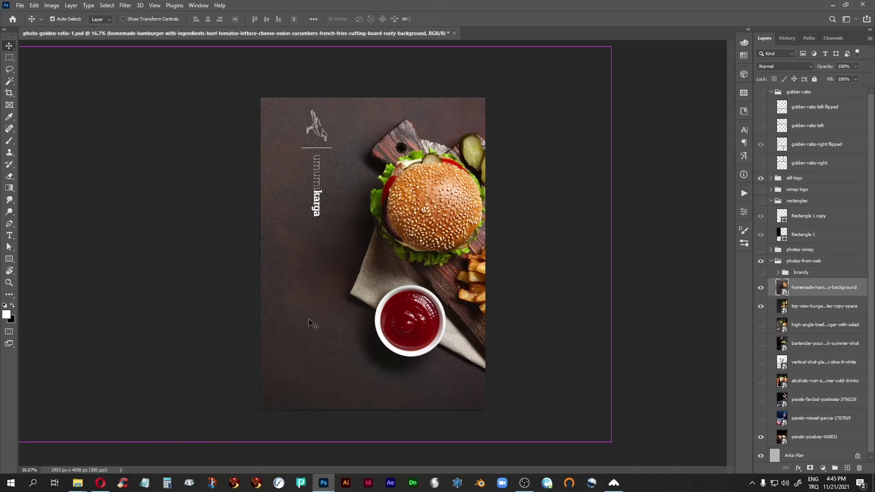
{"action": "key", "text": "ctrl+plus"}
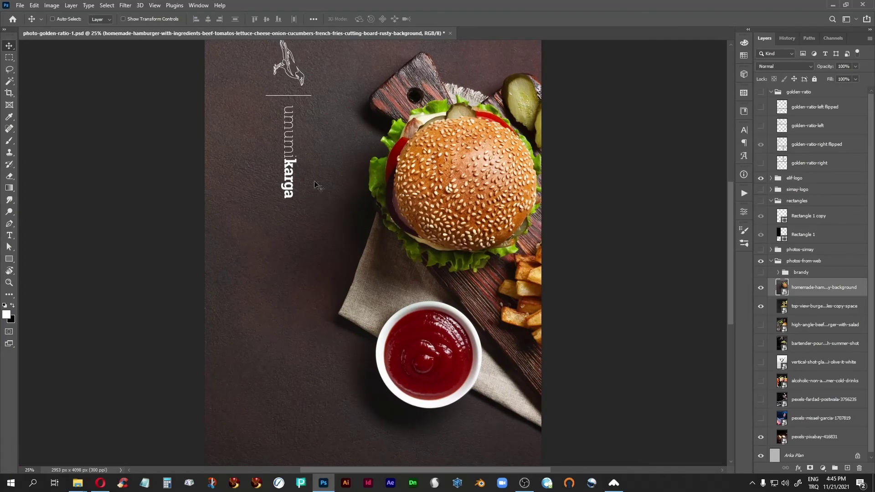
{"action": "left_click", "coordinate": [761, 201]}
{"action": "mouse_move", "coordinate": [624, 490]}
{"action": "key", "text": "ctrl+minus"}
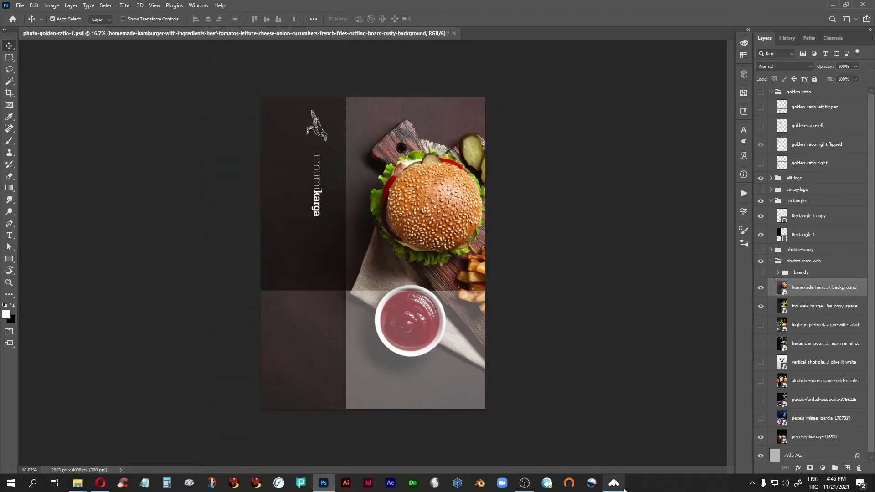
Step: Lower the hamburger photo until the whole ketchup bowl lies inside the light lower rectangle
{"action": "key", "text": "ctrl+plus"}
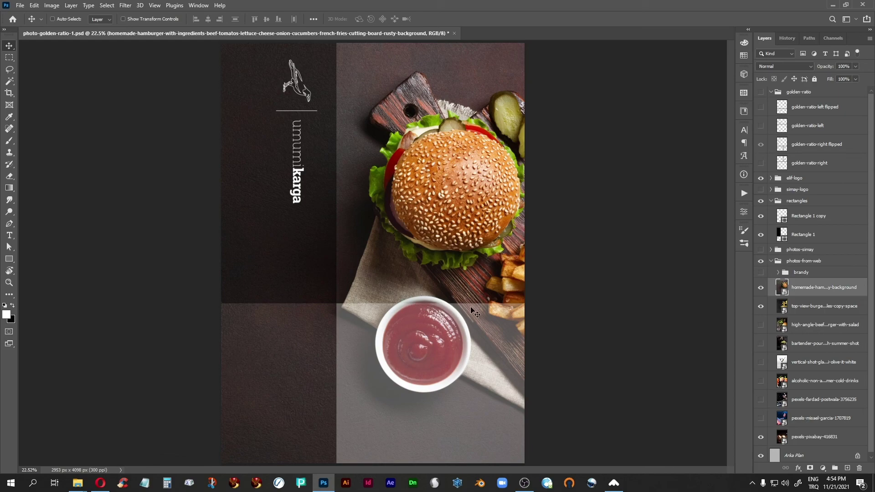
{"action": "scroll", "coordinate": [429, 290], "scroll_direction": "up", "scroll_amount": 3}
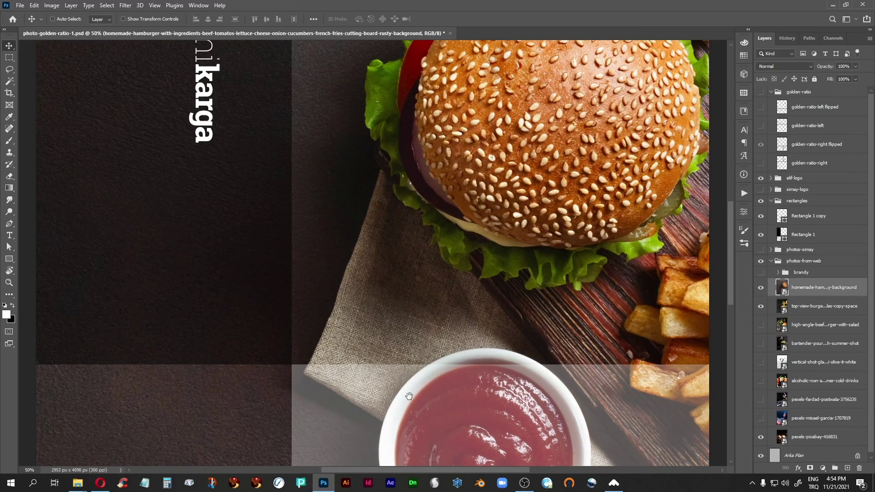
{"action": "scroll", "coordinate": [410, 397], "scroll_direction": "down", "scroll_amount": 5}
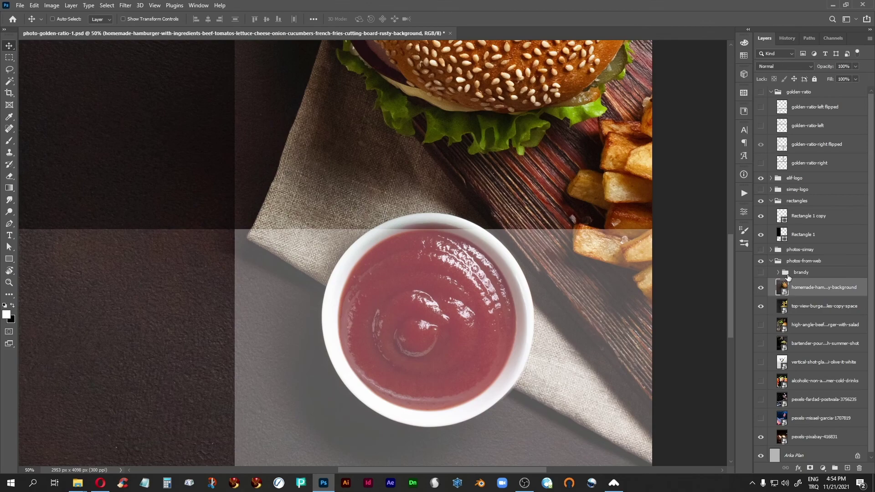
{"action": "left_click_drag", "start_coordinate": [432, 316], "coordinate": [432, 356]}
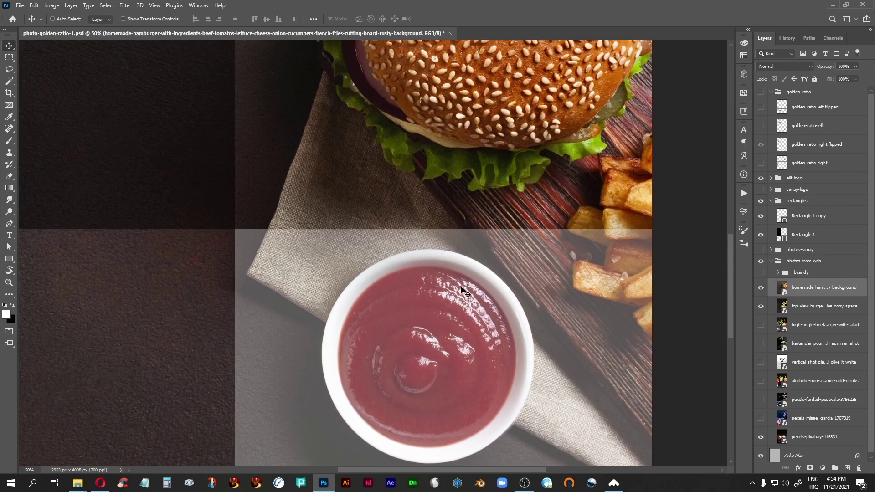
Step: Show the golden-ratio group and move the hamburger photo left to centre the ketchup bowl near the spiral's vertical dividing line
{"action": "left_click", "coordinate": [761, 92]}
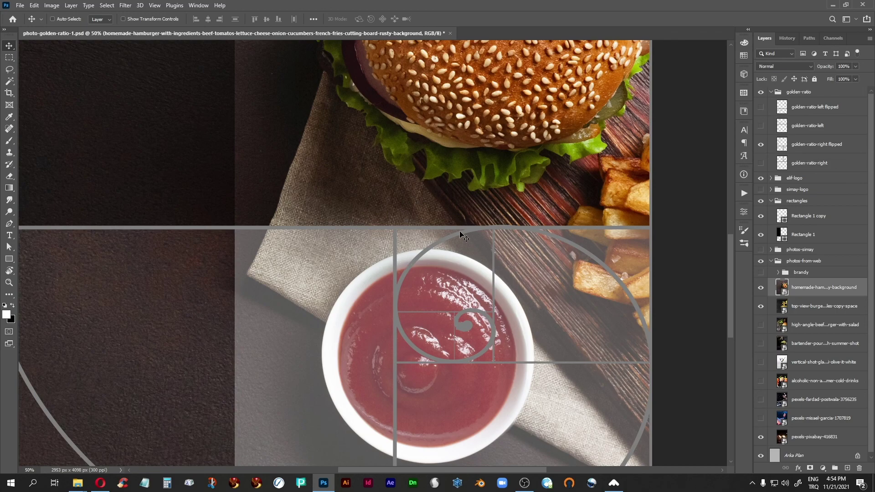
{"action": "key", "text": "ctrl"}
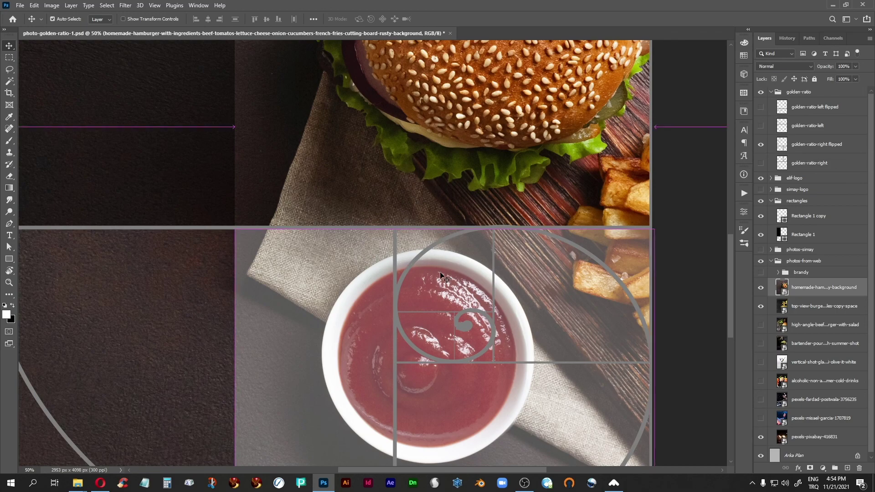
{"action": "key", "text": "ctrl+0"}
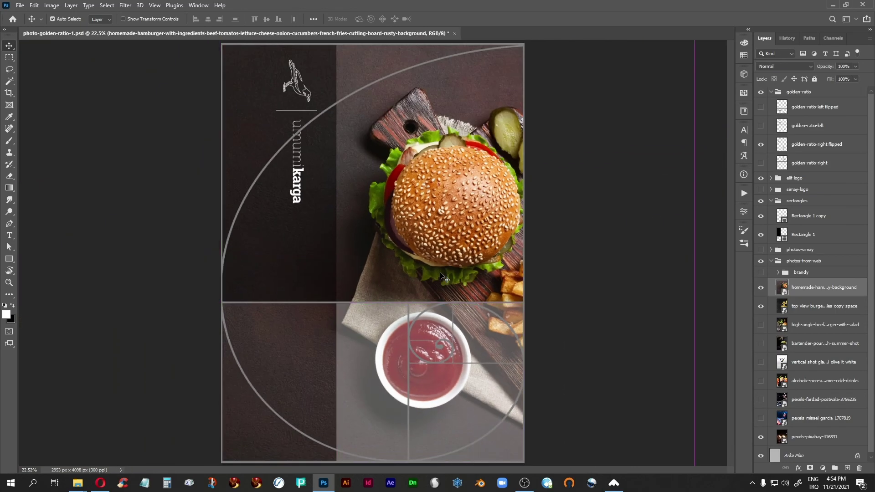
{"action": "left_click_drag", "start_coordinate": [429, 388], "coordinate": [411, 391]}
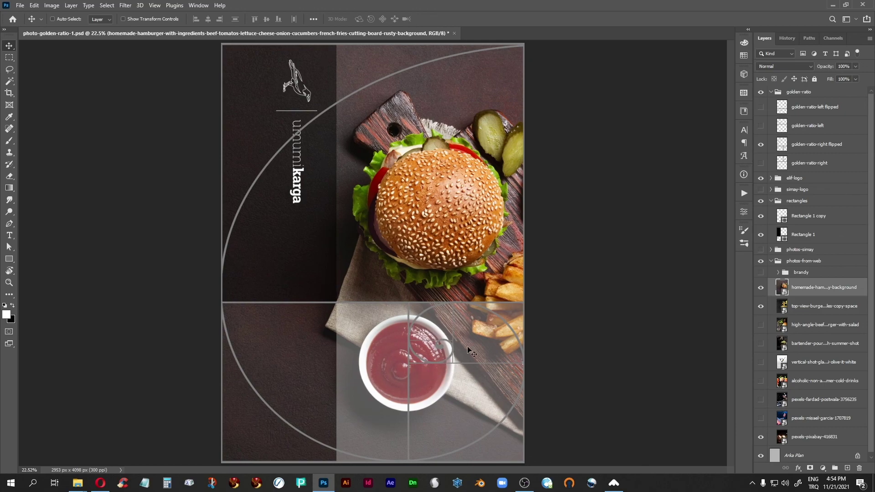
Step: Fine-tune the hamburger photo slightly left so the bowl's right edge meets the small spiral square, and hide the golden-ratio group
{"action": "key", "text": "ctrl+plus"}
{"action": "key", "text": "ctrl+plus"}
{"action": "key", "text": "ctrl+plus"}
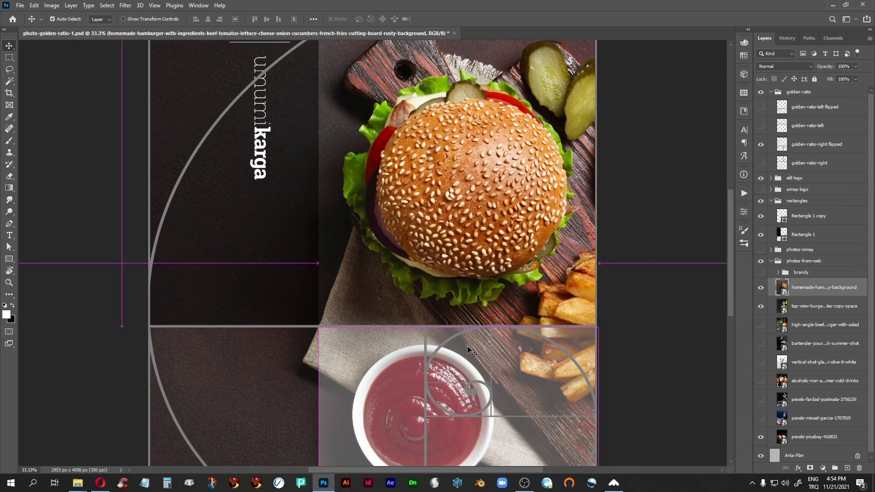
{"action": "scroll", "coordinate": [469, 351], "scroll_direction": "down", "scroll_amount": 5}
{"action": "scroll", "coordinate": [469, 351], "scroll_direction": "right", "scroll_amount": 2}
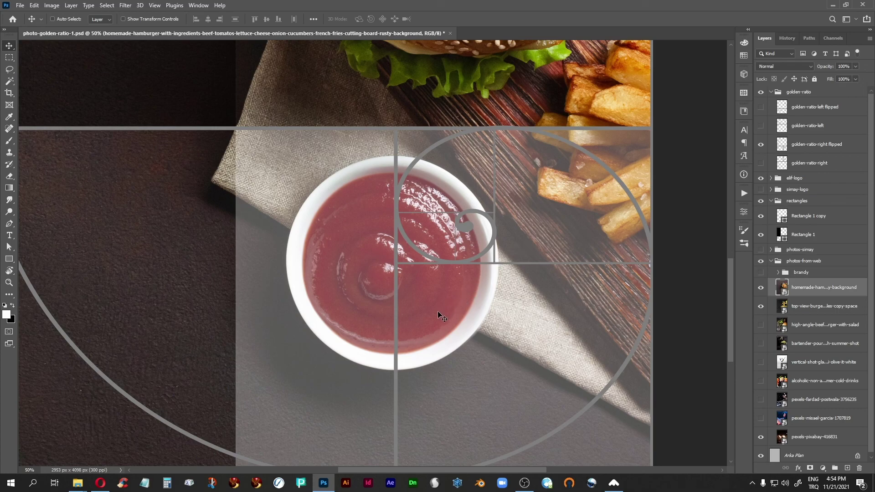
{"action": "left_click_drag", "start_coordinate": [437, 317], "coordinate": [434, 318]}
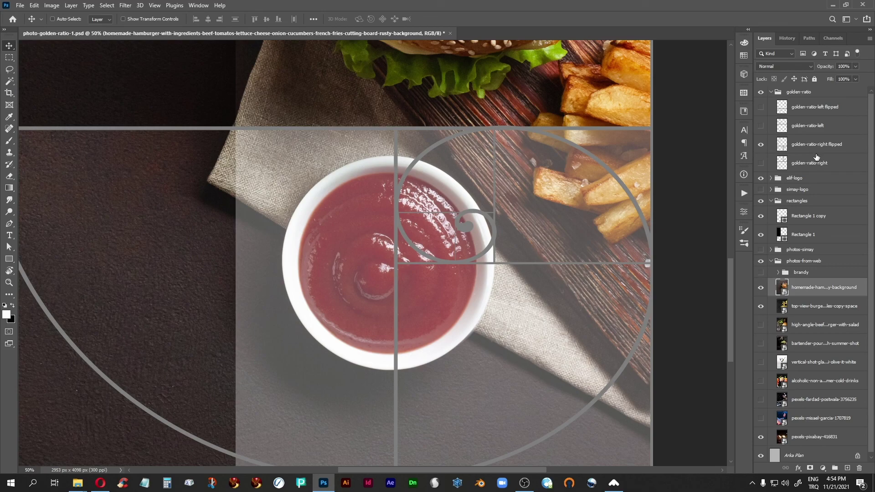
{"action": "left_click", "coordinate": [760, 92]}
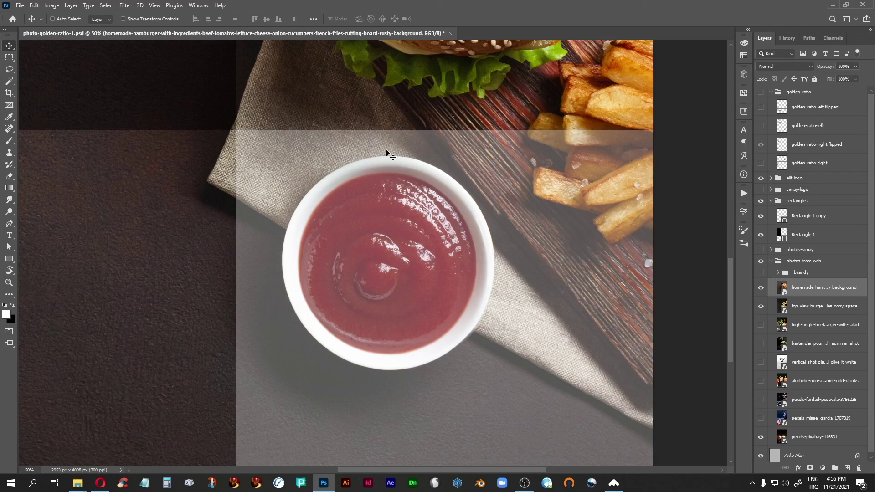
{"action": "key", "text": "ctrl+0"}
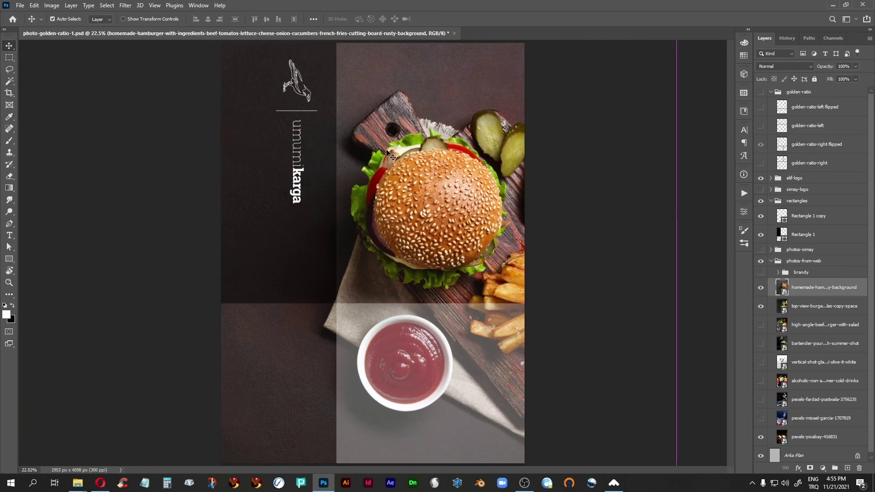